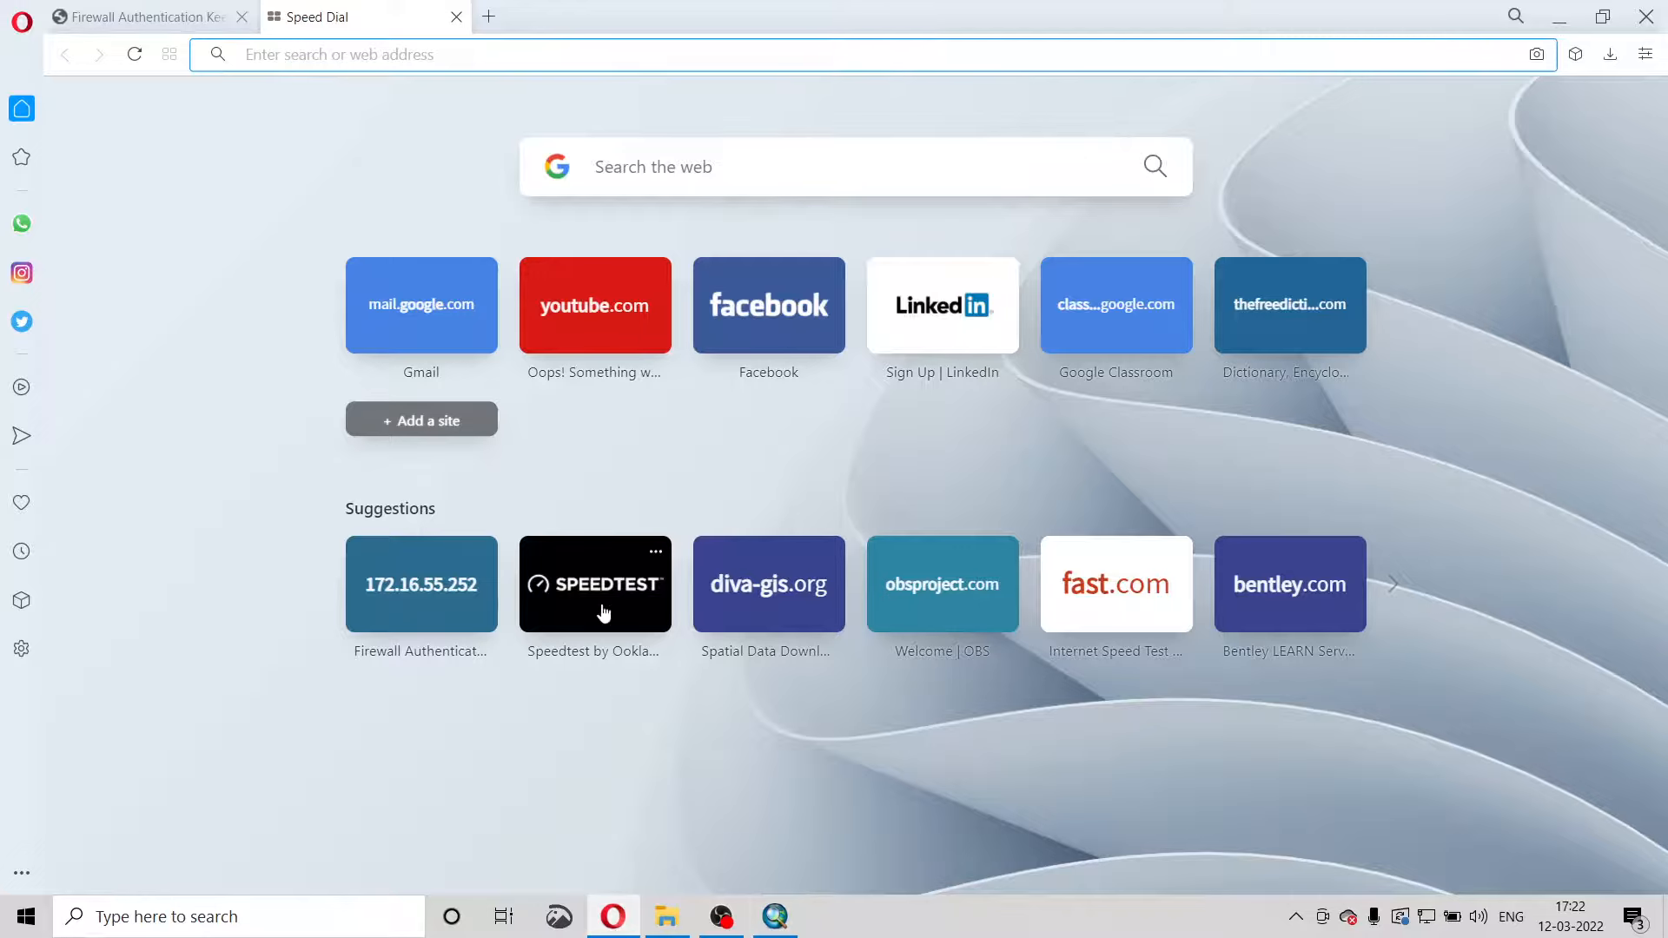
Search the web for "diva gis shapefile" and open the DIVA-GIS page for downloading data by country.
left_click(646, 181)
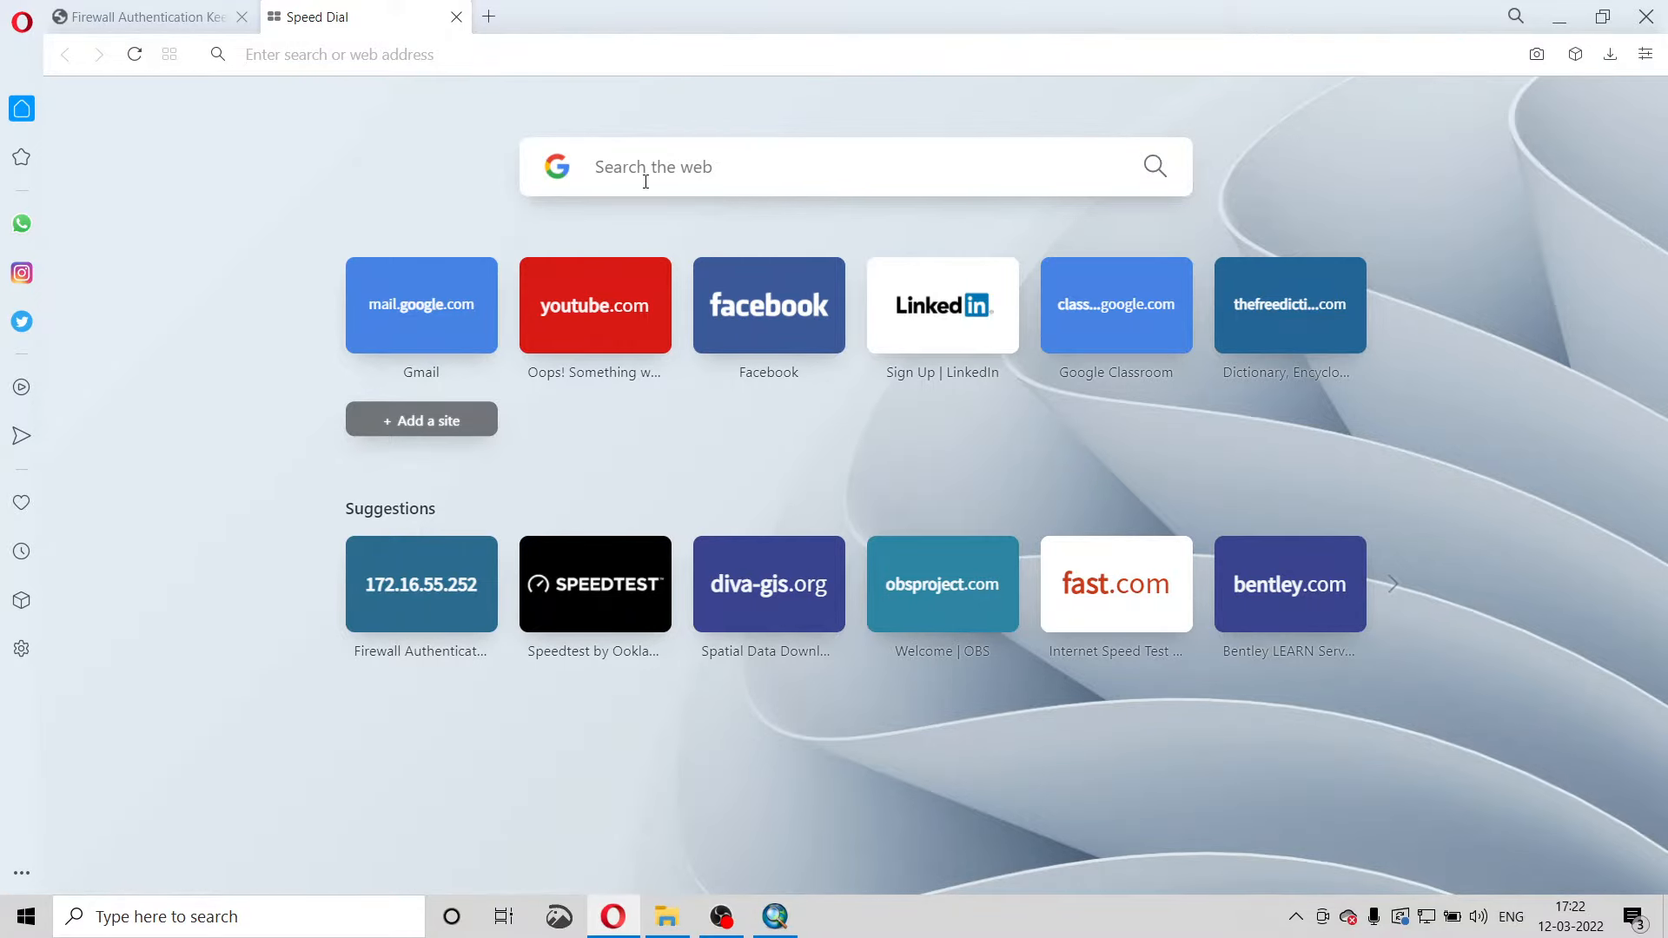
type("Di")
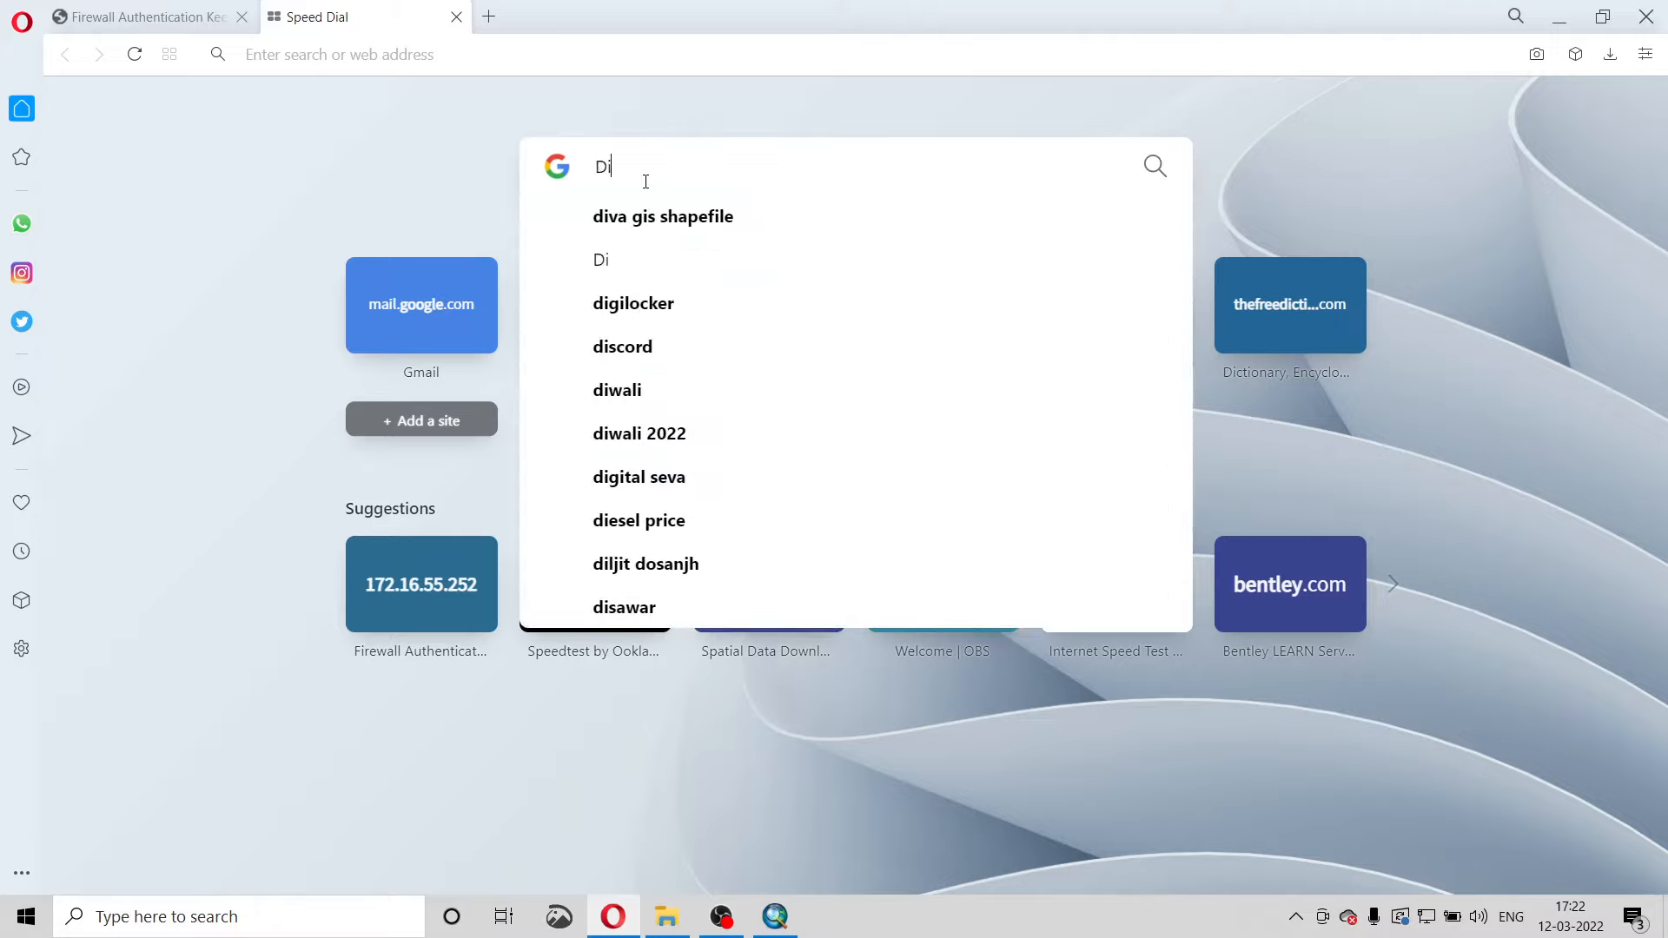
type("va gis")
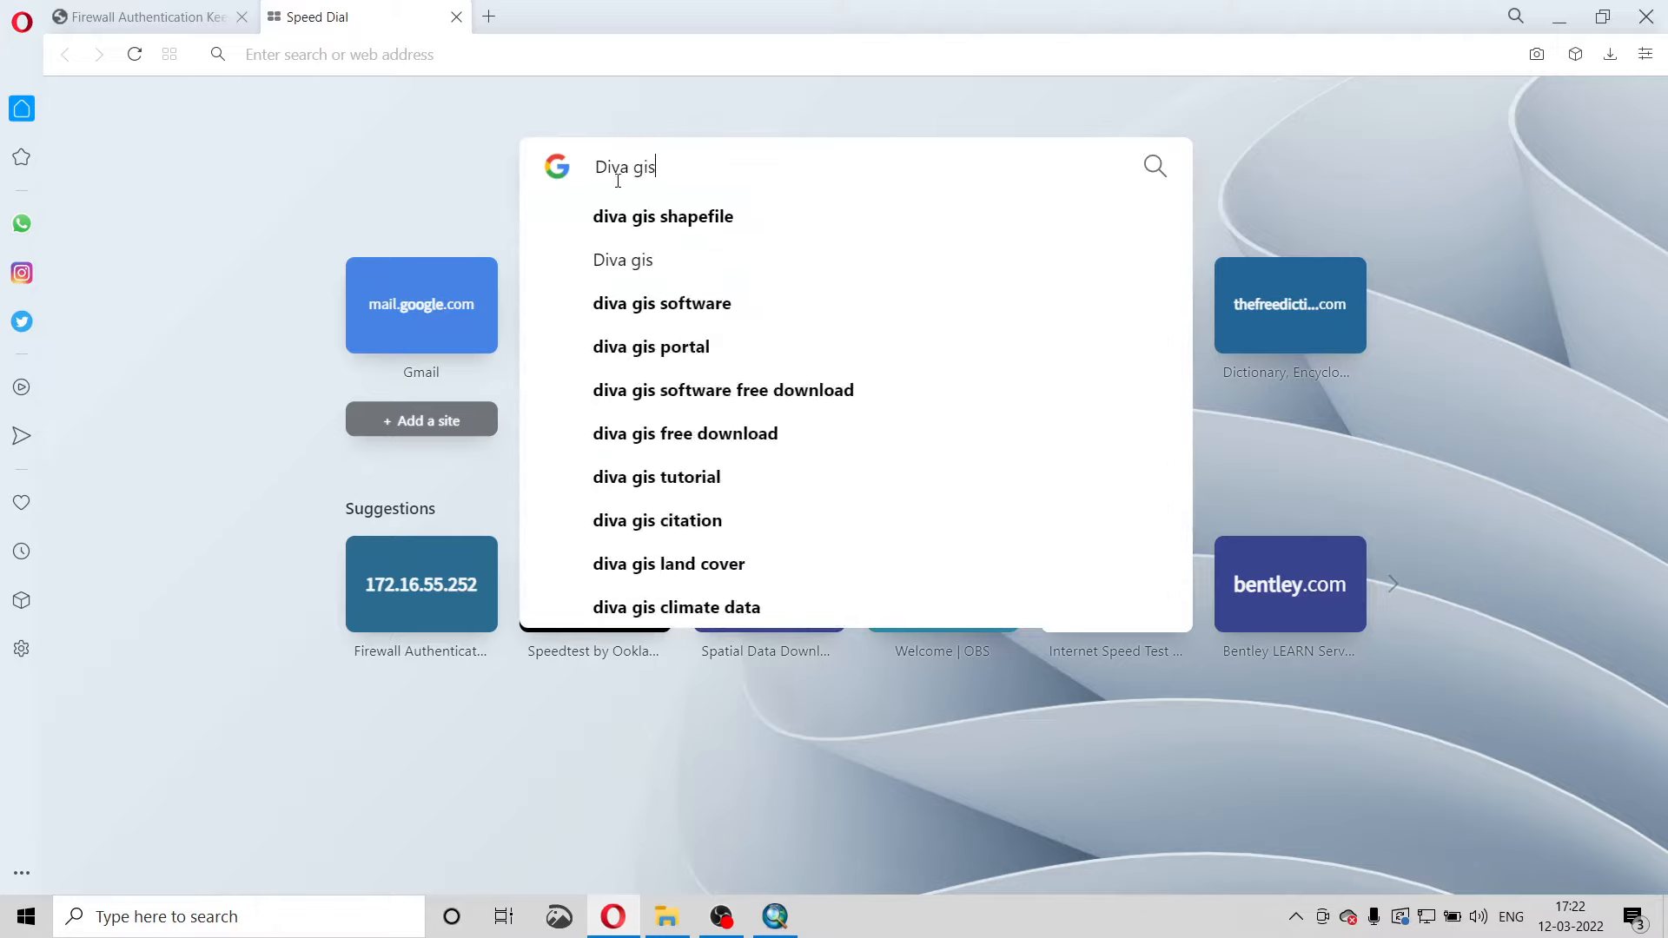
left_click(704, 233)
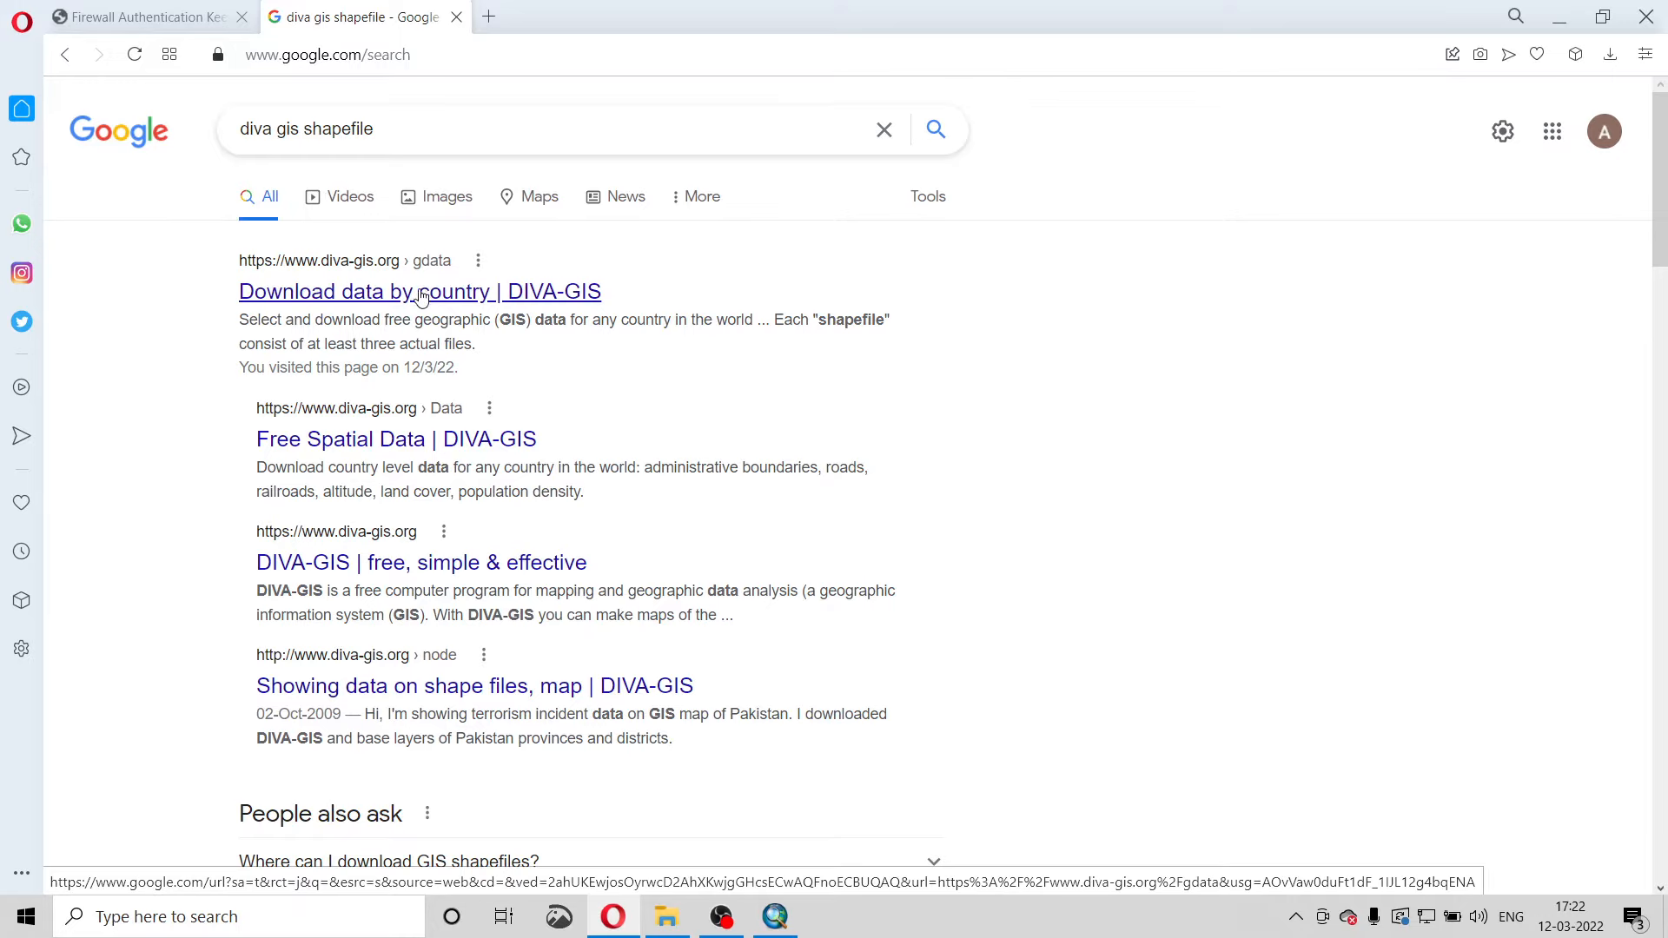
left_click(421, 294)
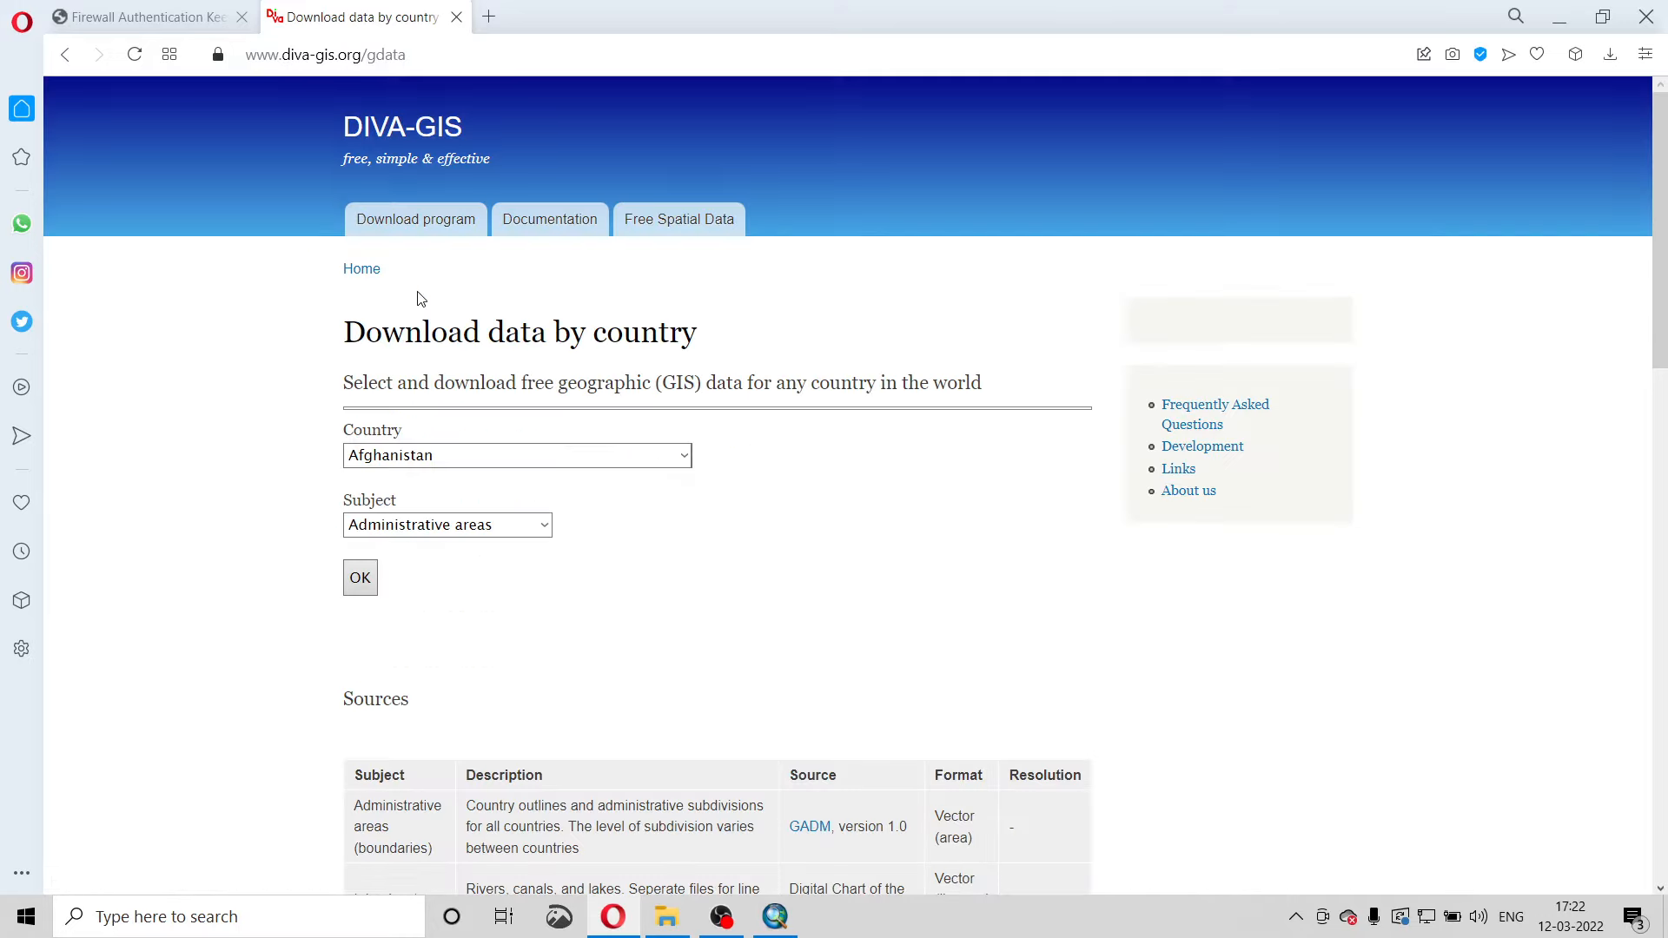
Download the administrative areas data for India and save it as IND_adm.zip in the Downloads folder.
left_click(483, 455)
scroll(498, 347, "down", 15)
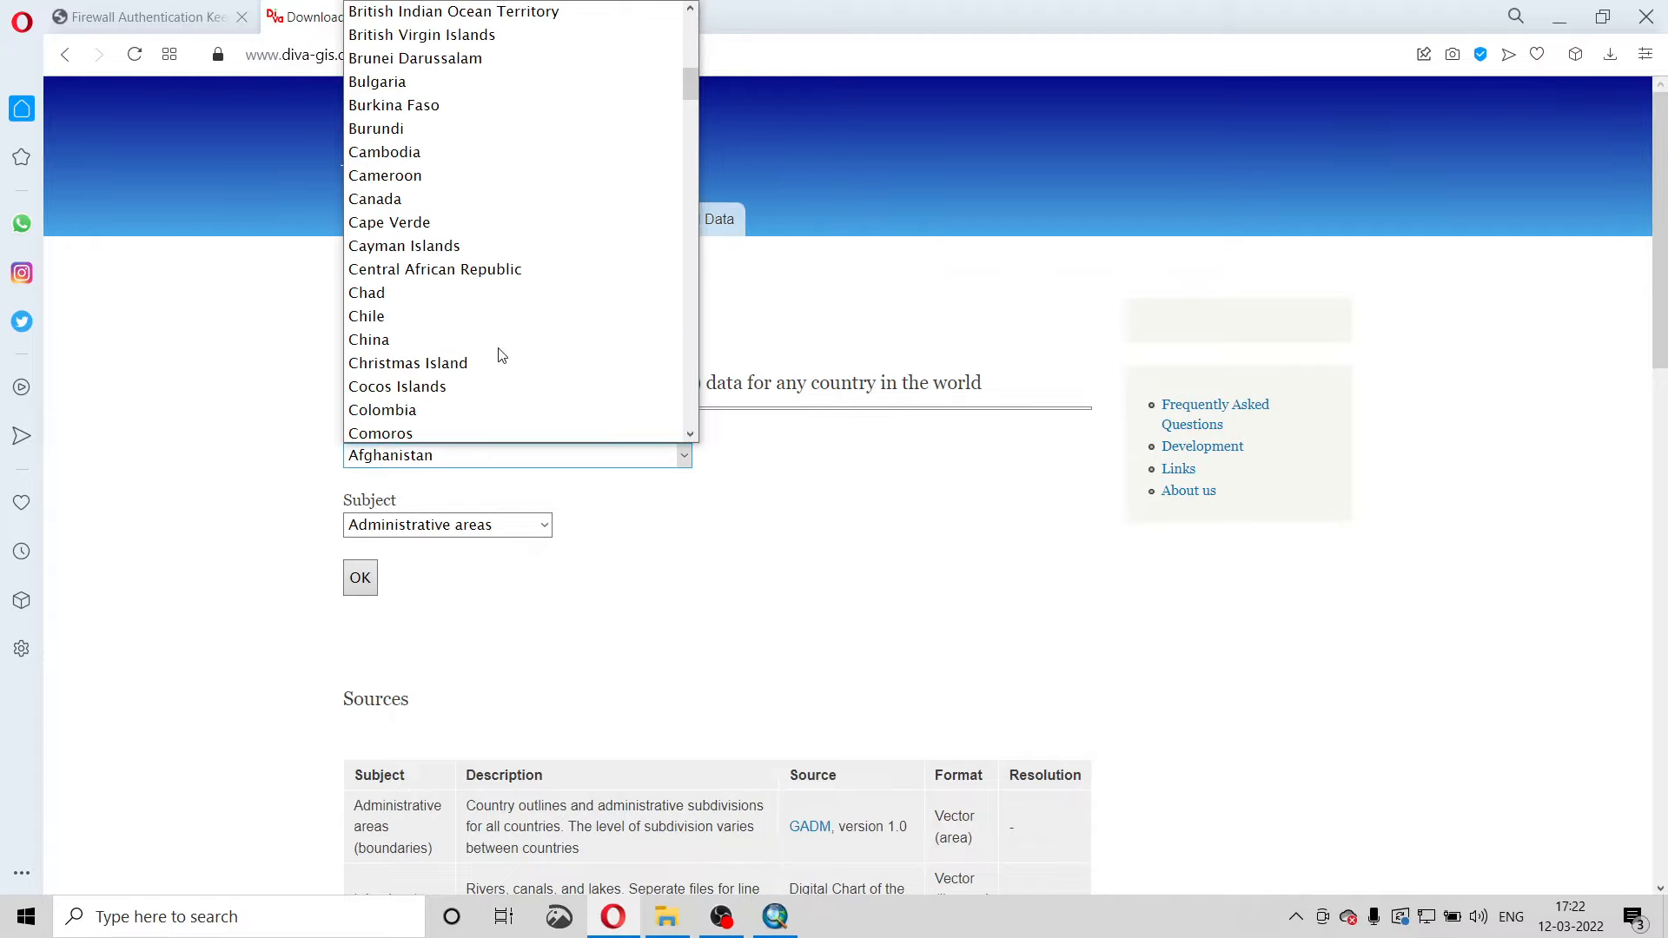
scroll(488, 347, "down", 15)
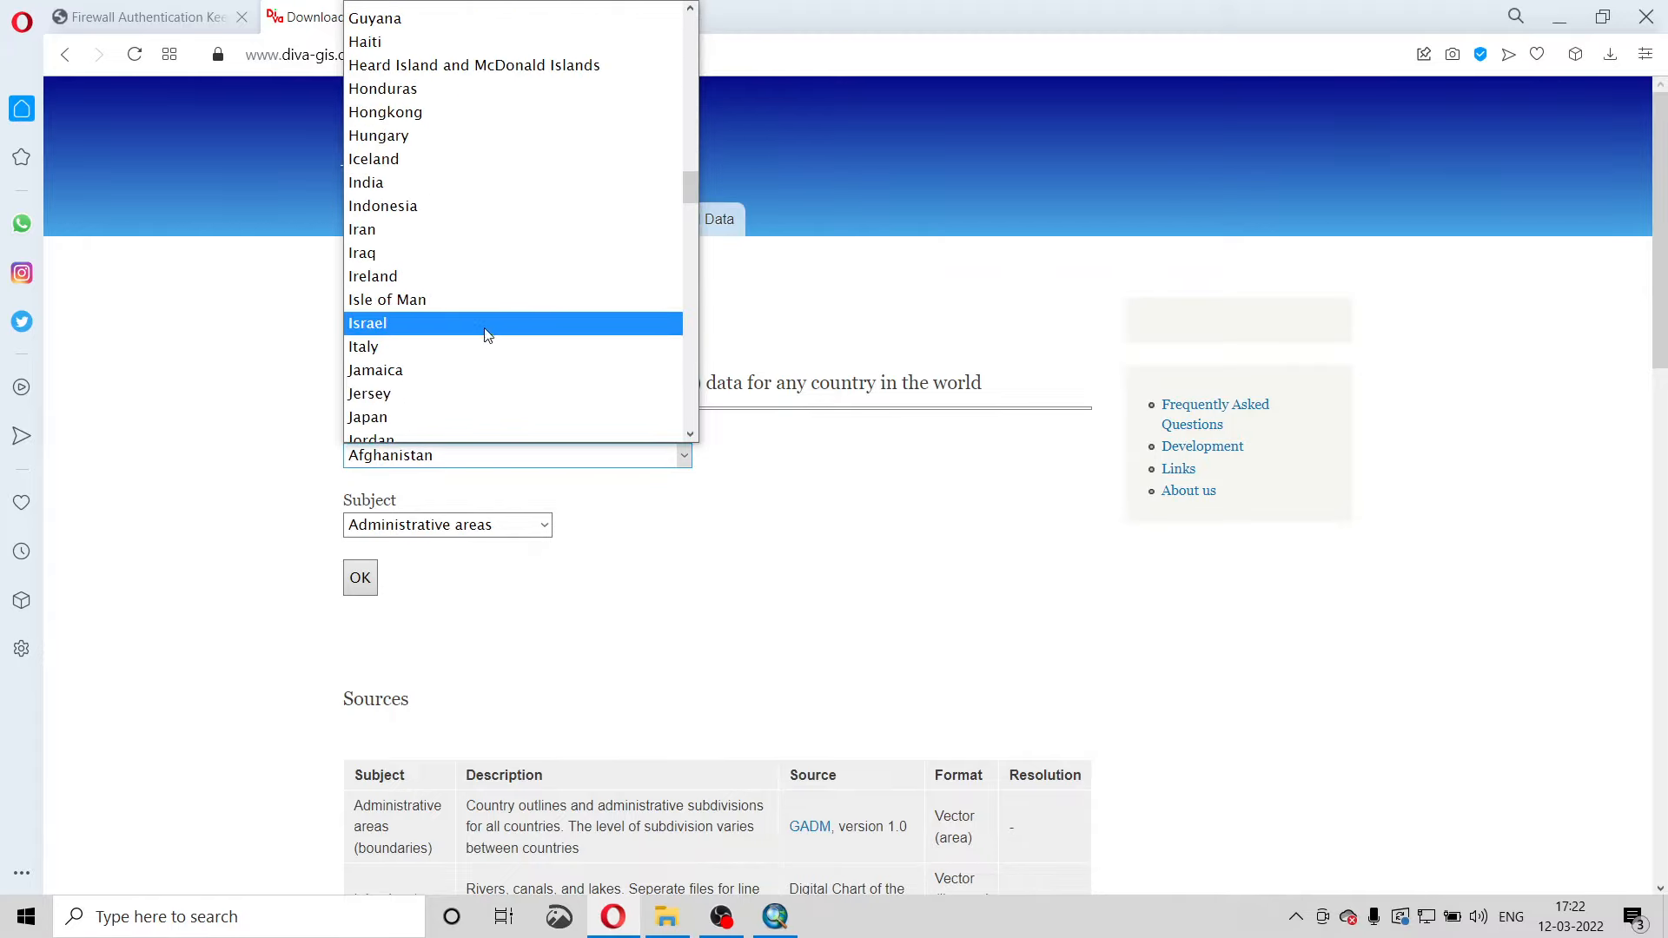
left_click(450, 181)
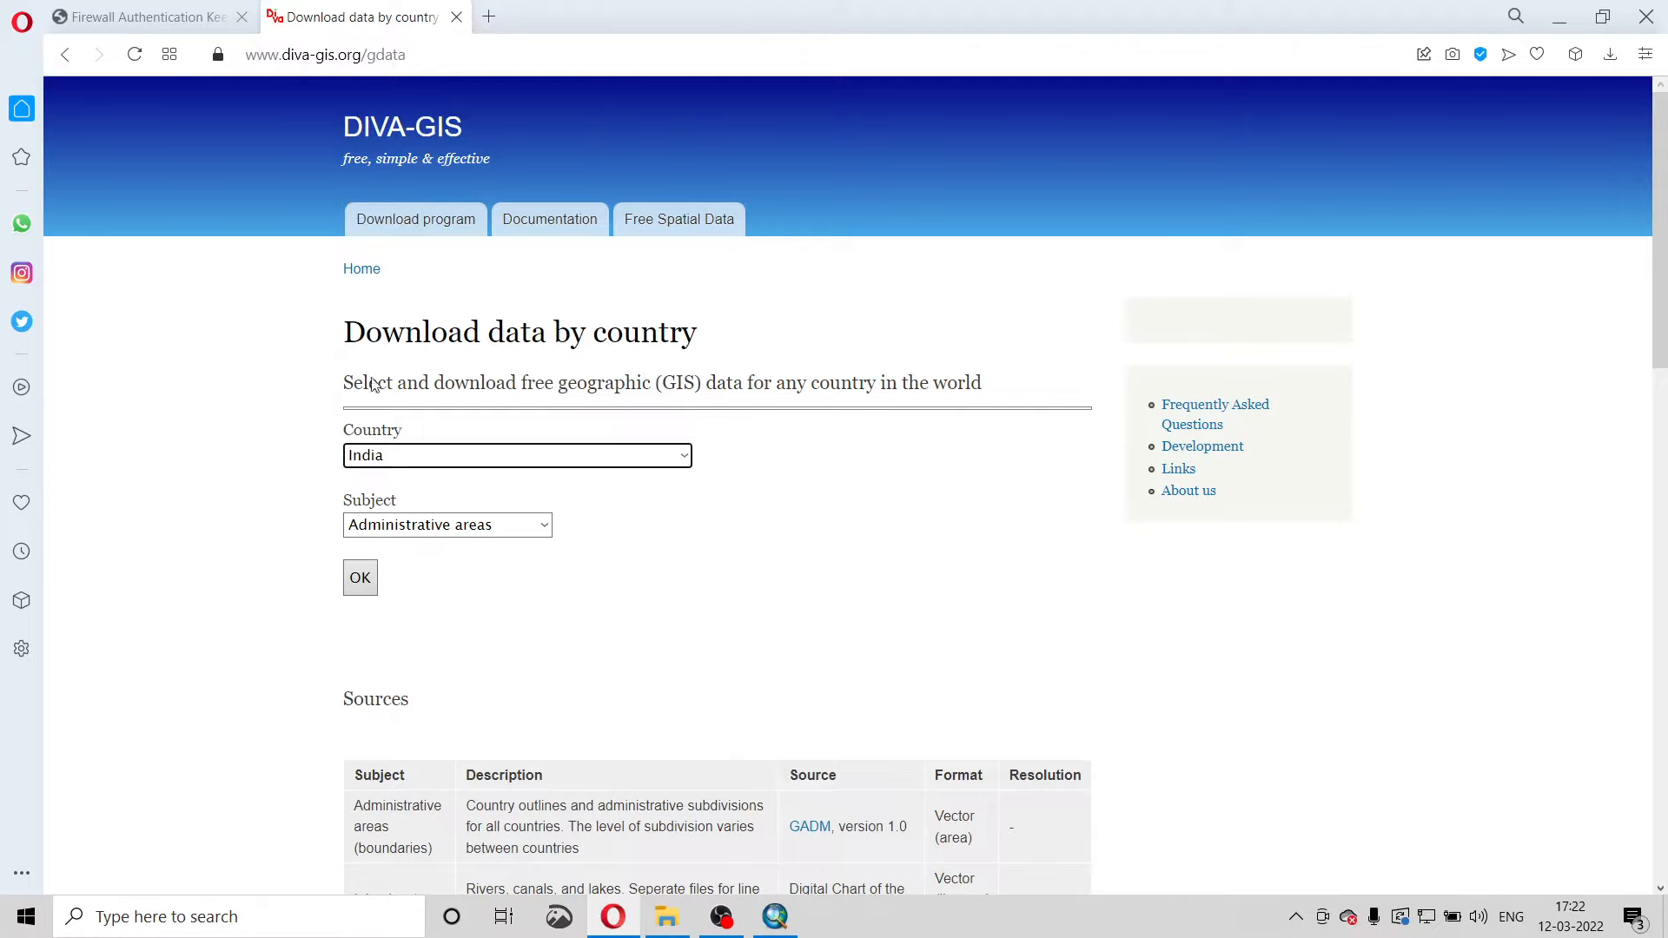
left_click(360, 579)
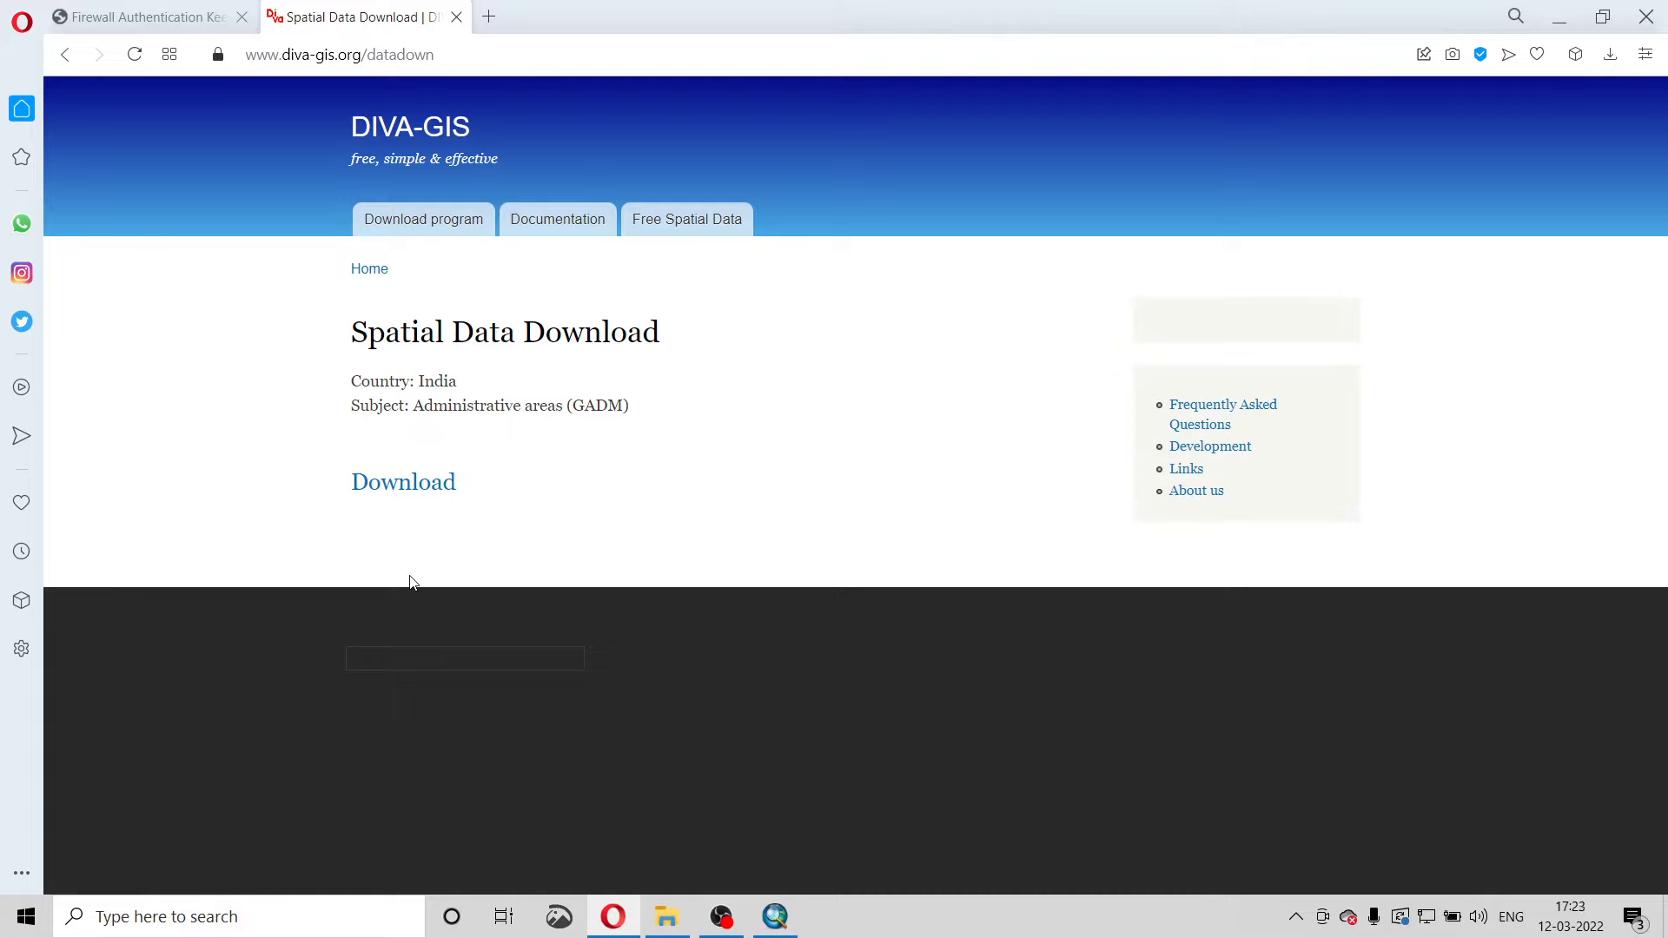
left_click(421, 492)
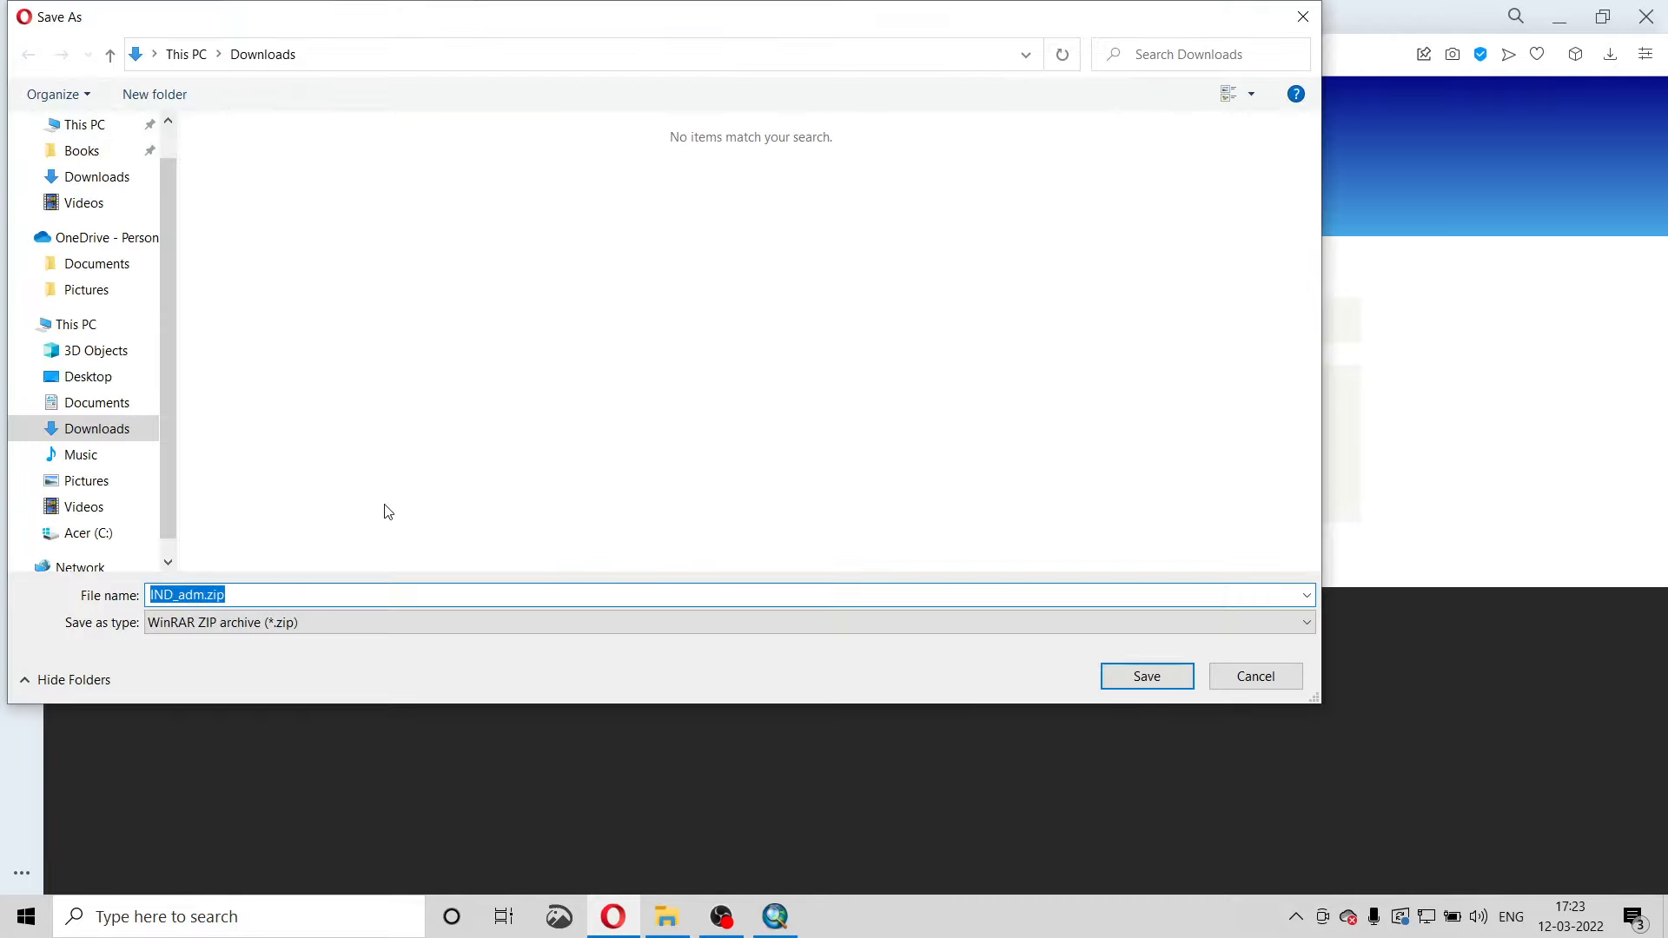
left_click(1143, 683)
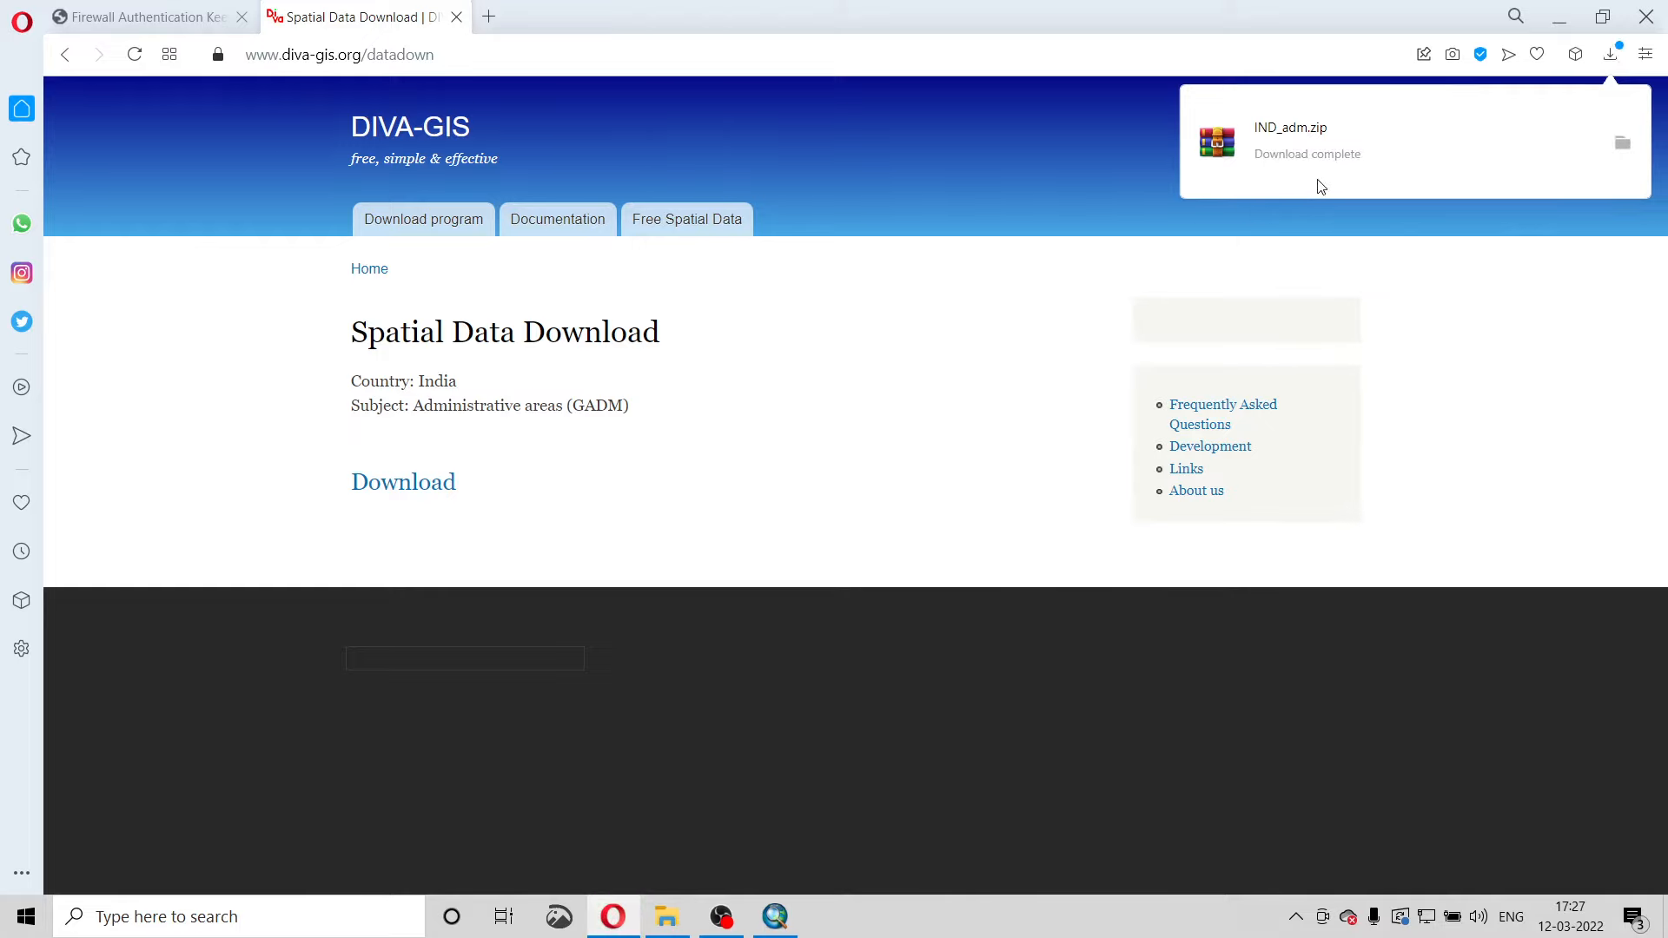
Extract IND_adm.zip in File Explorer's Downloads folder into an IND_adm folder and check the extracted files.
left_click(666, 916)
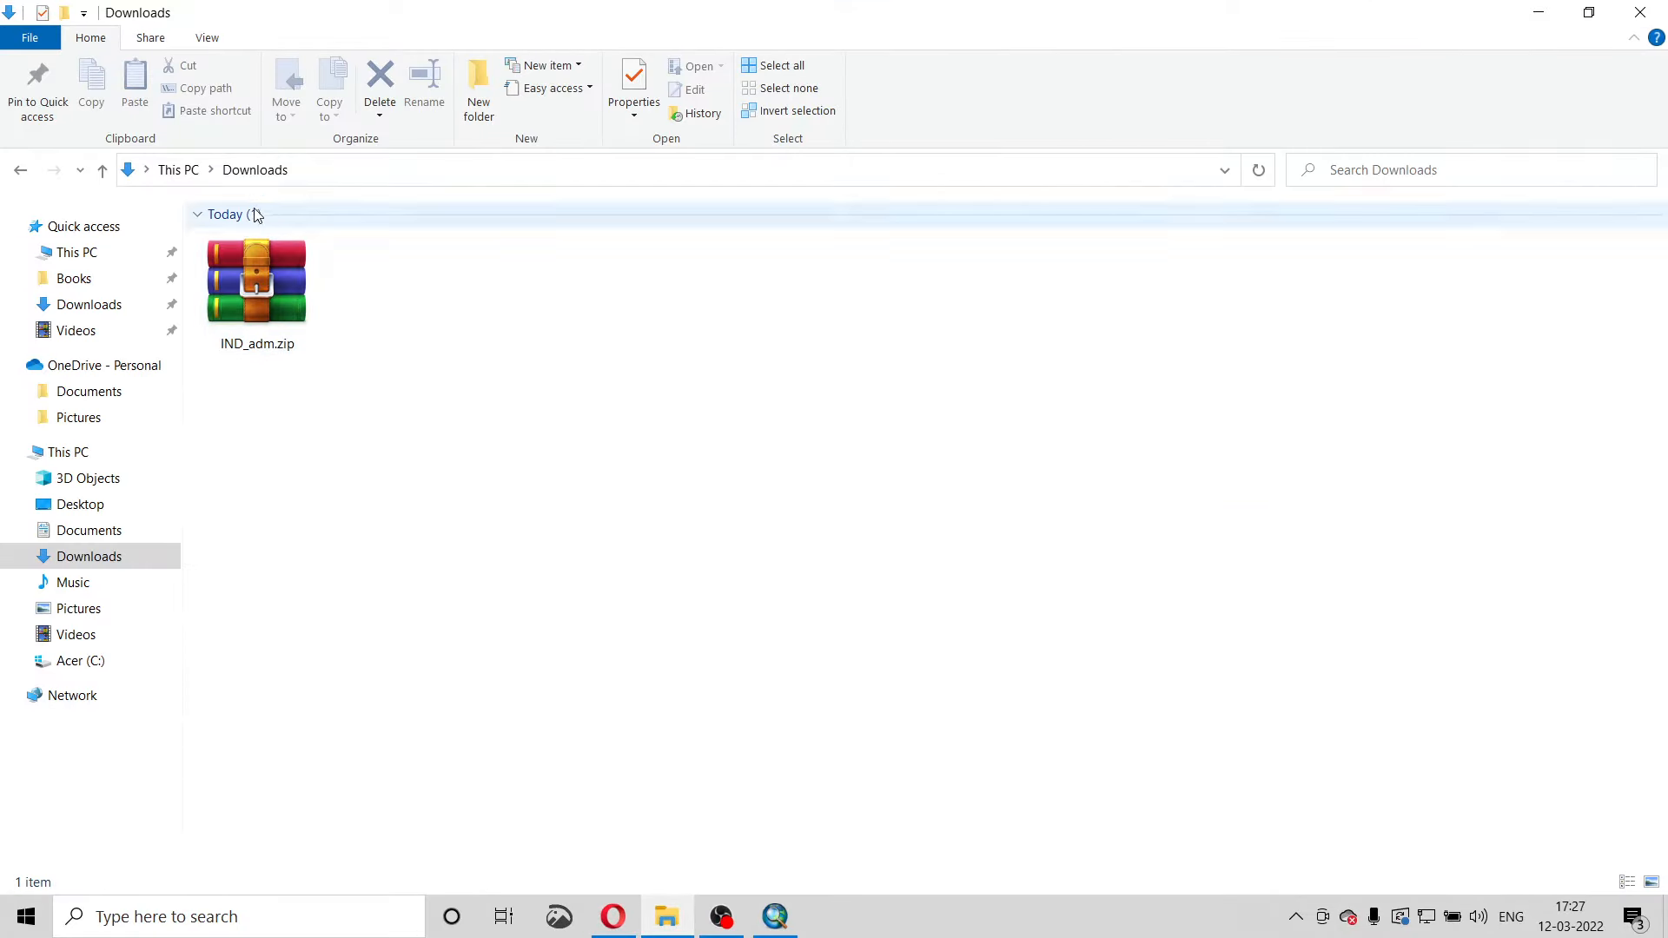
left_click(293, 320)
right_click(292, 319)
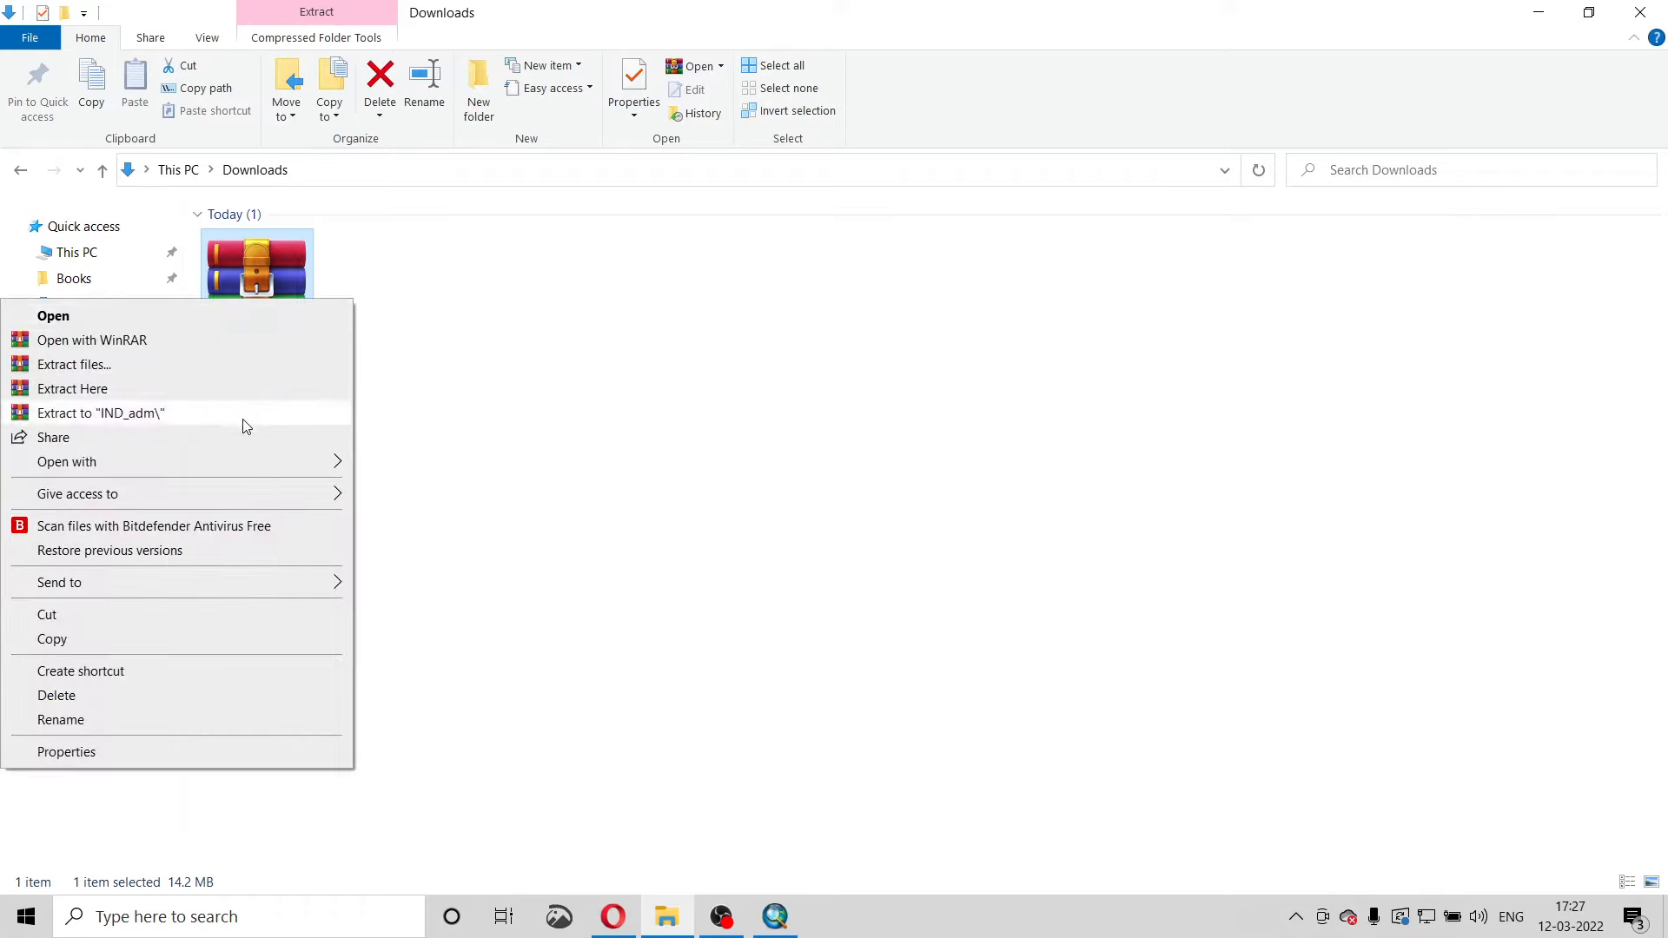
left_click(130, 413)
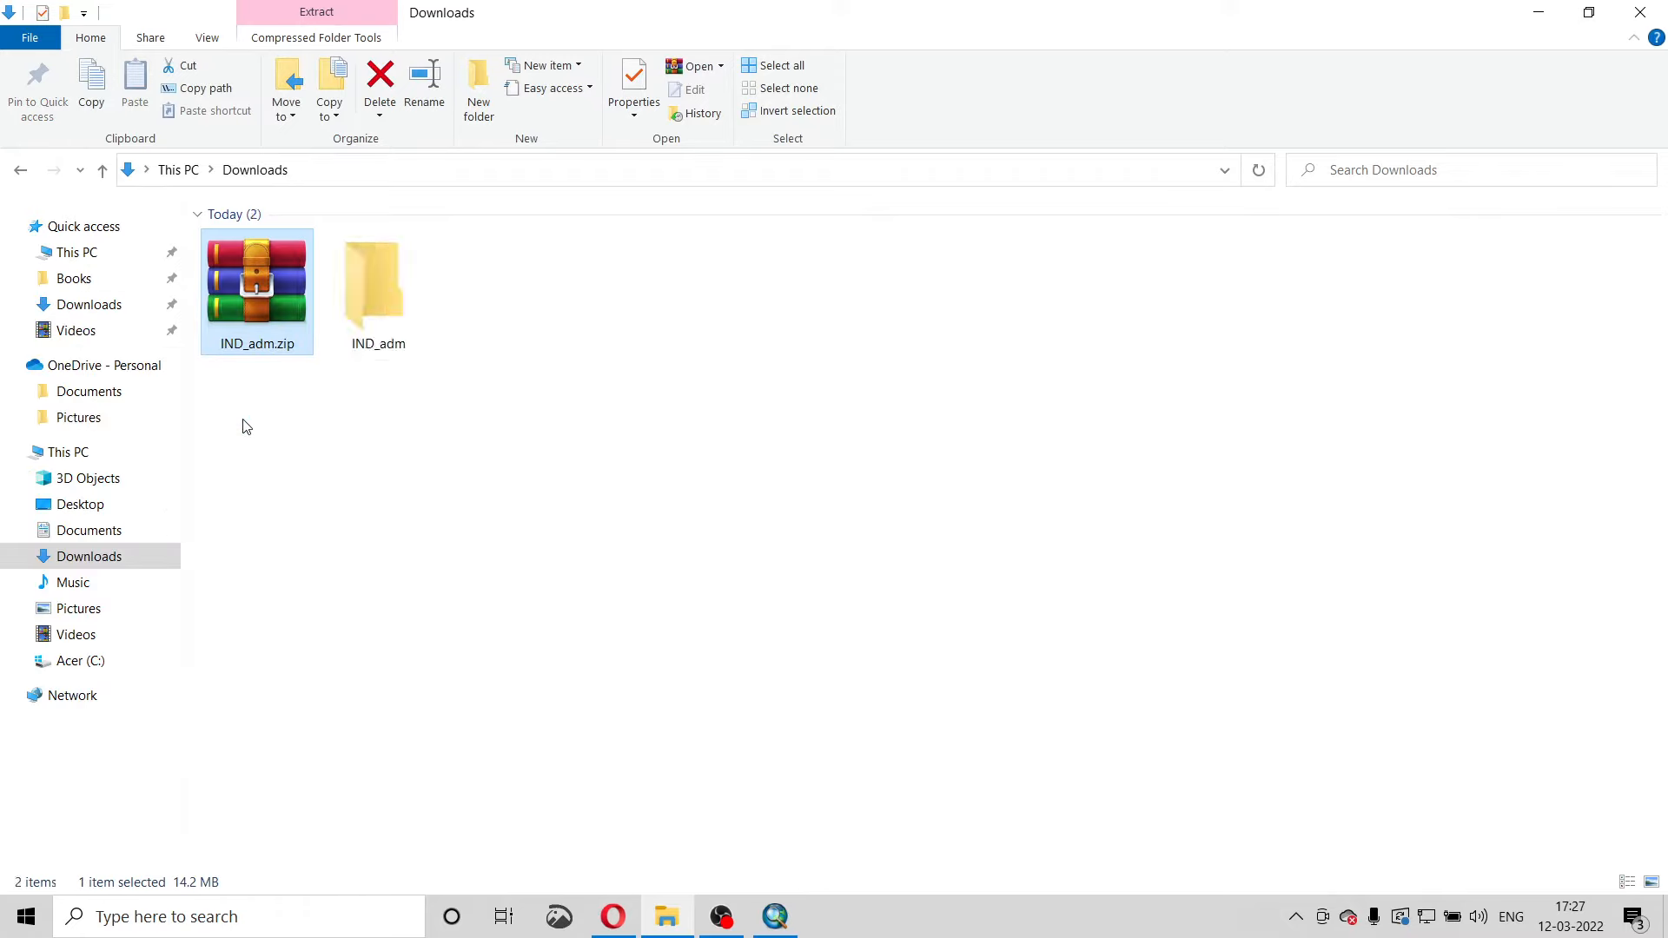
double_click(377, 297)
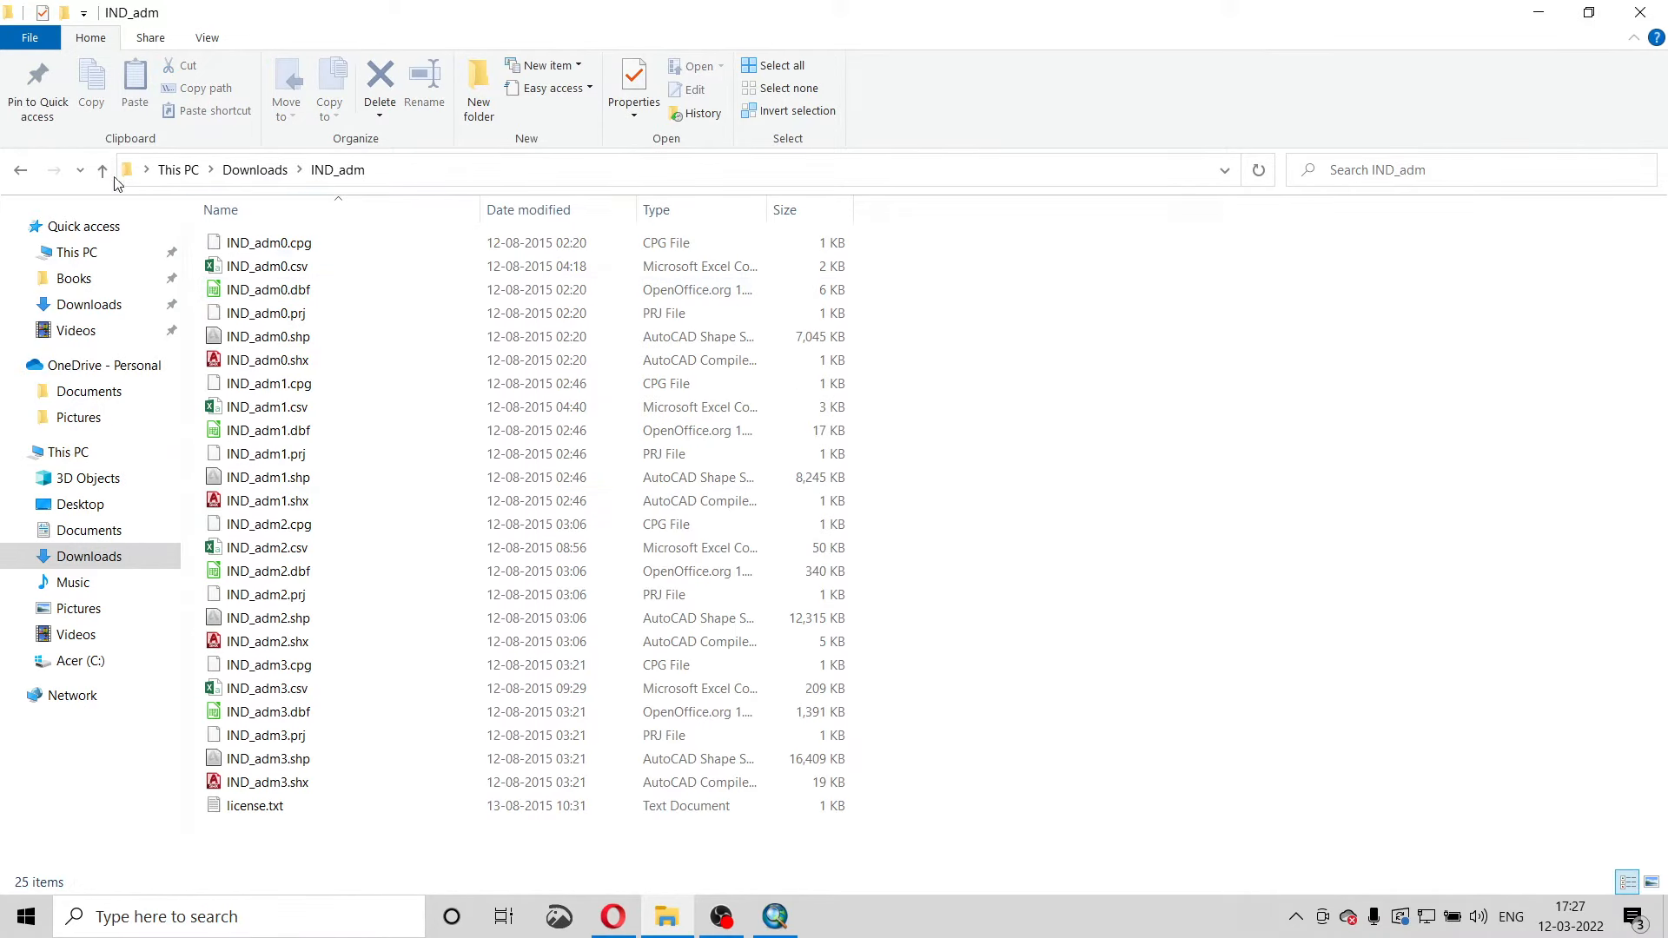
left_click(21, 171)
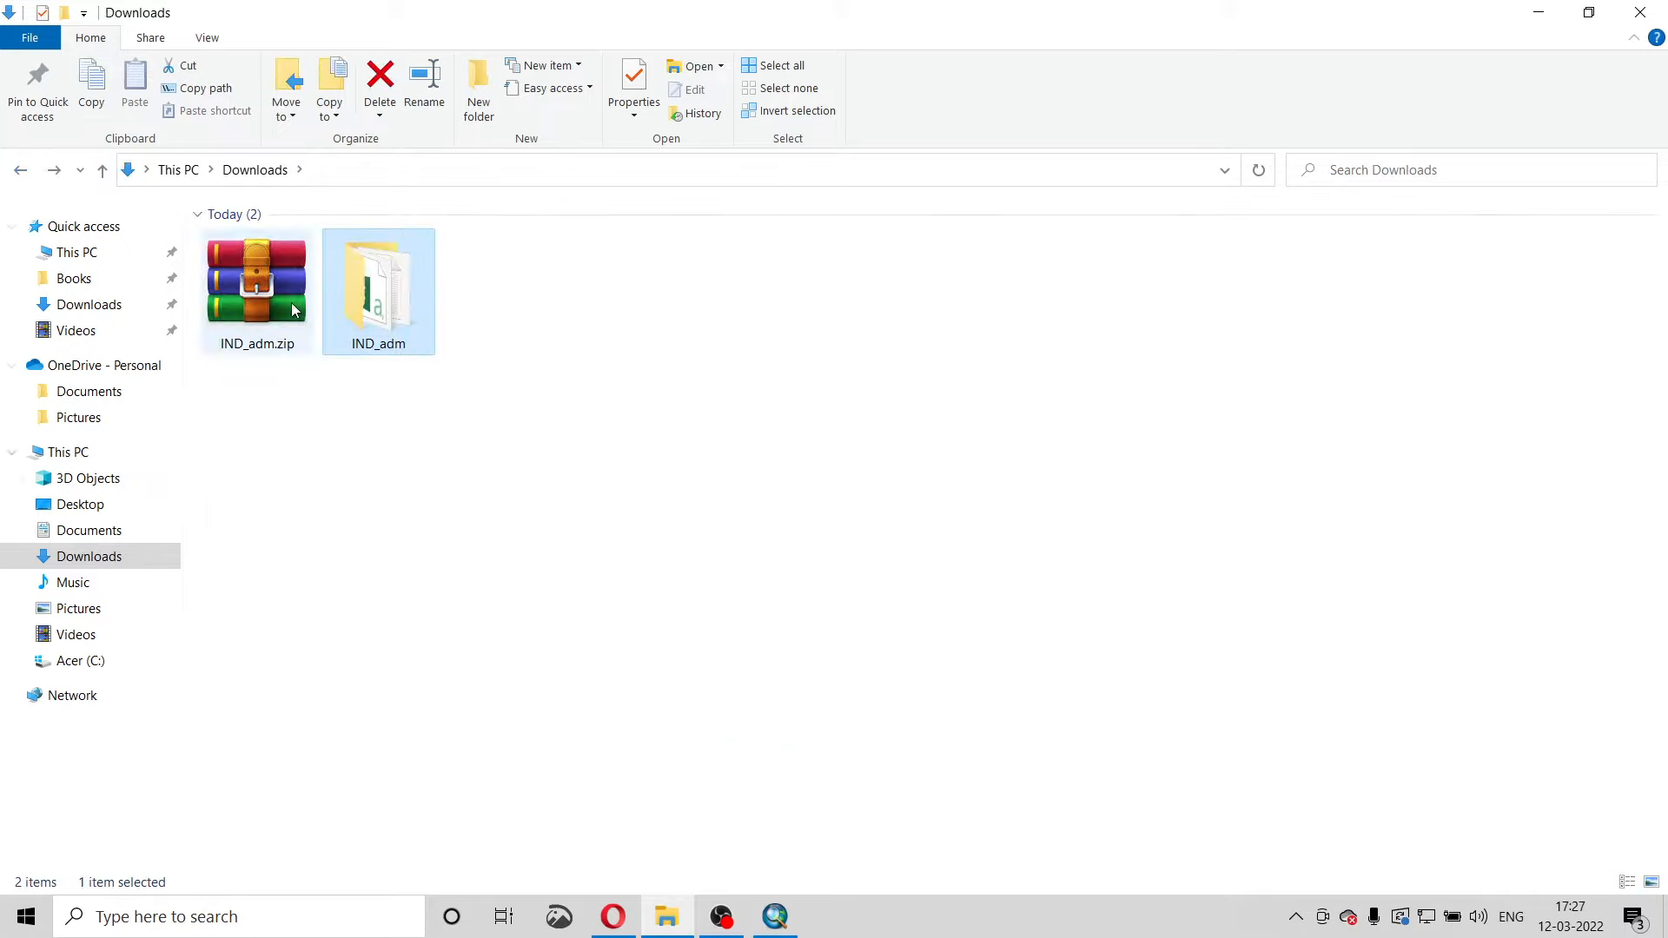
Switch to ArcMap and show the blank map in layout view without the floating Layout tools.
left_click(774, 917)
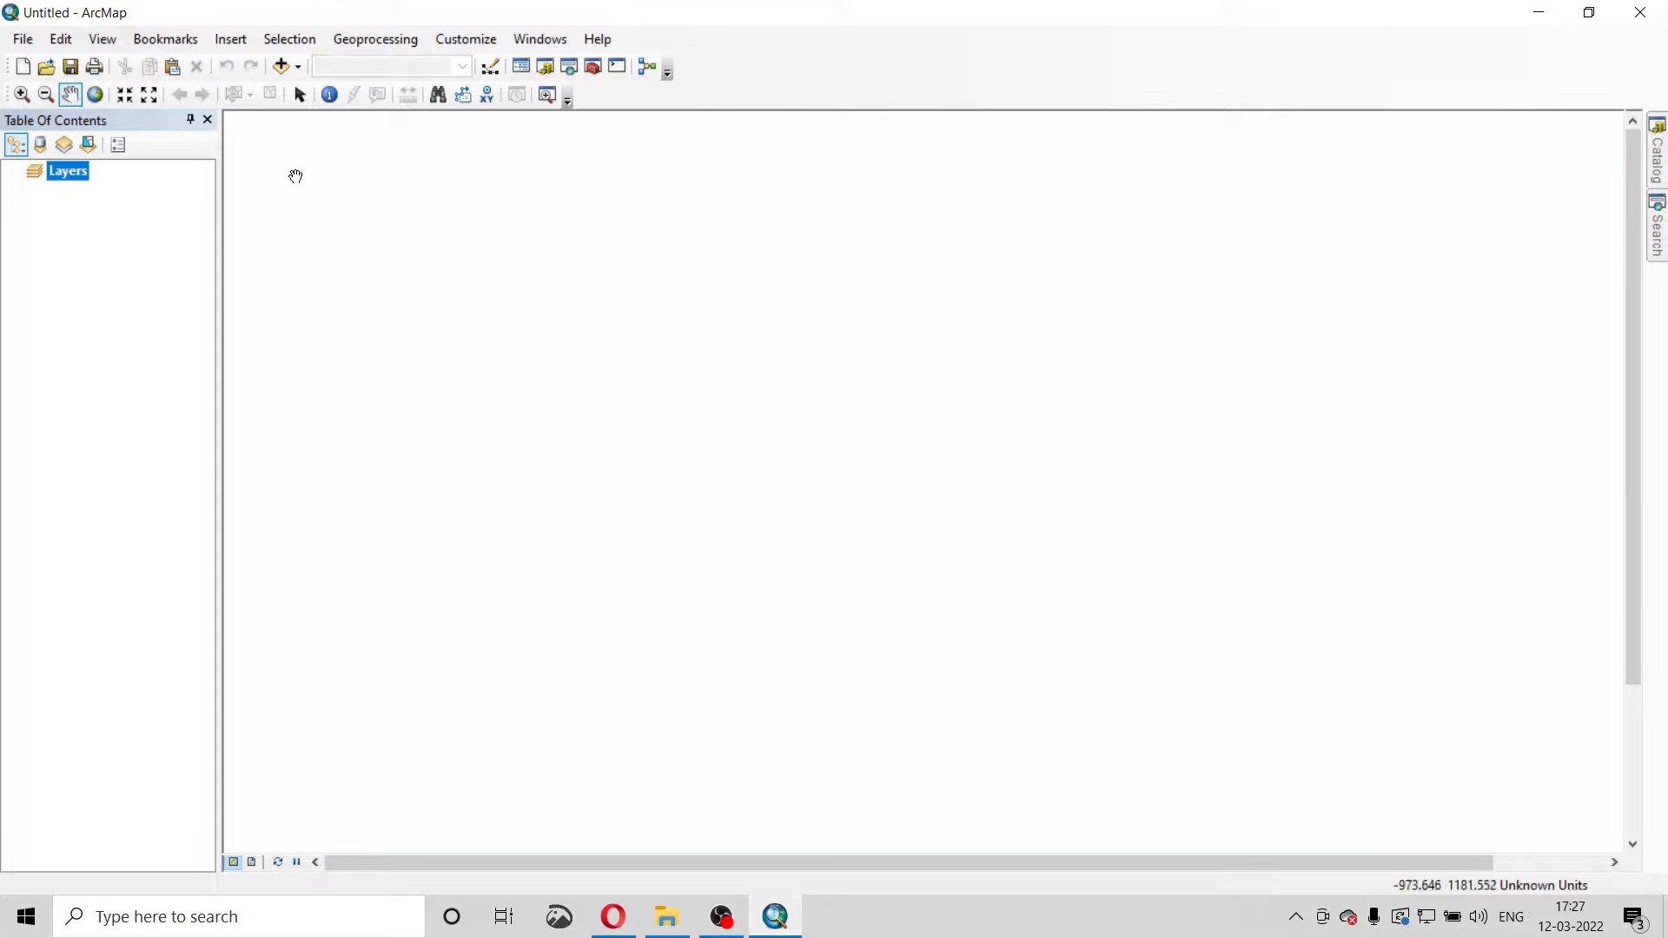
left_click(107, 45)
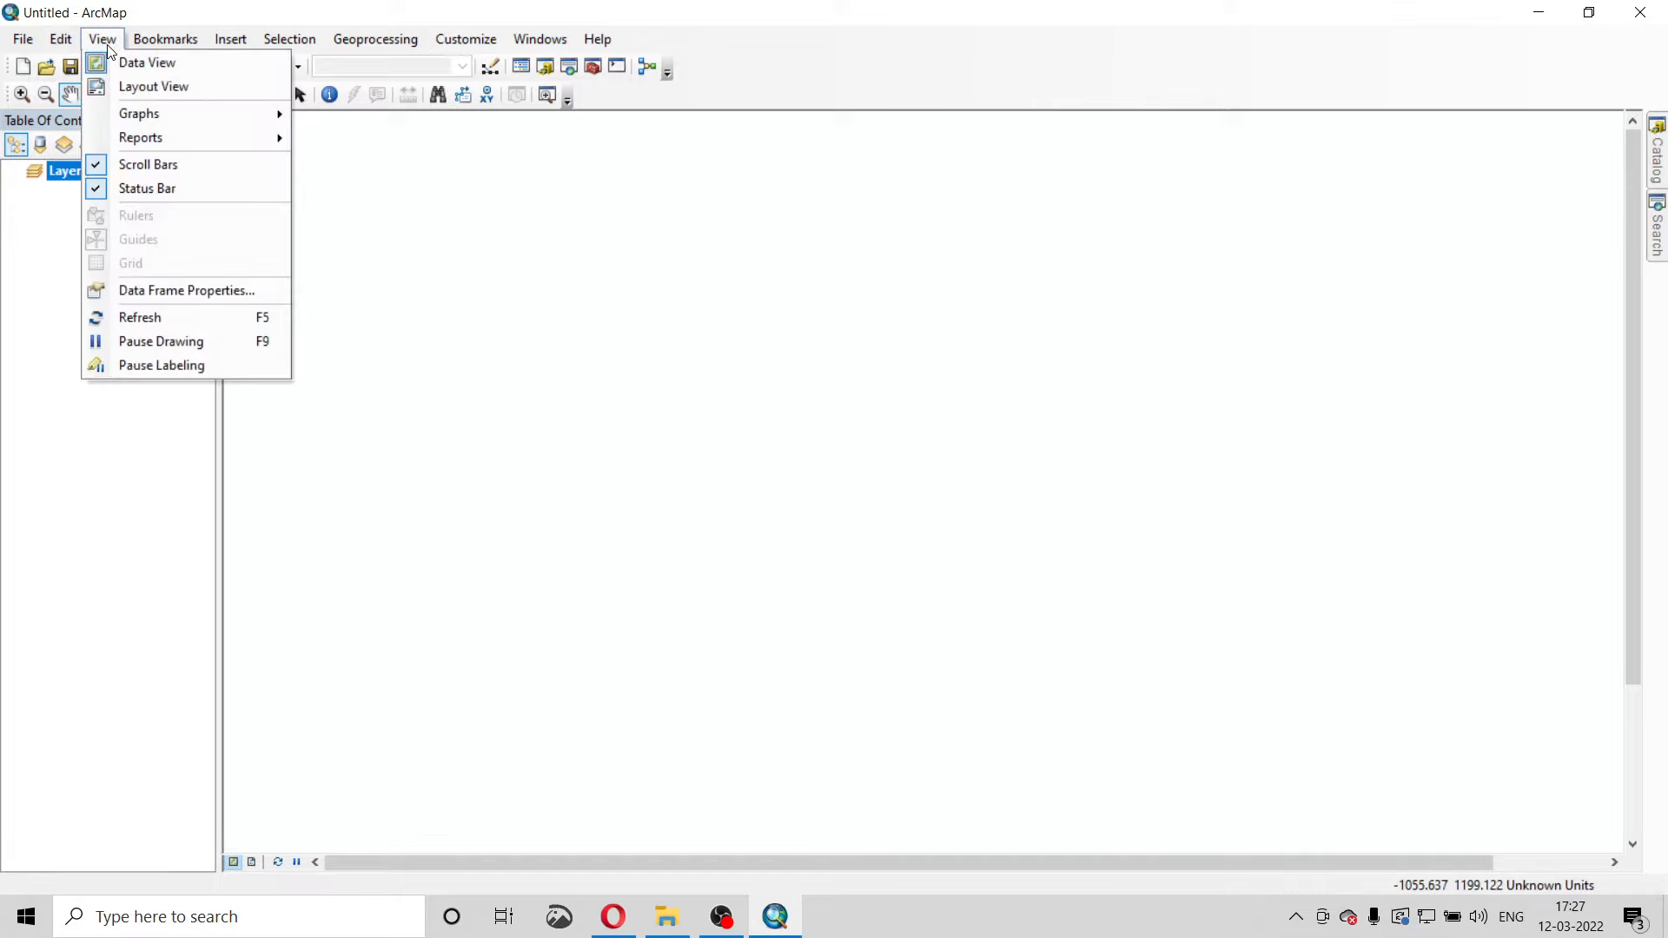
left_click(131, 91)
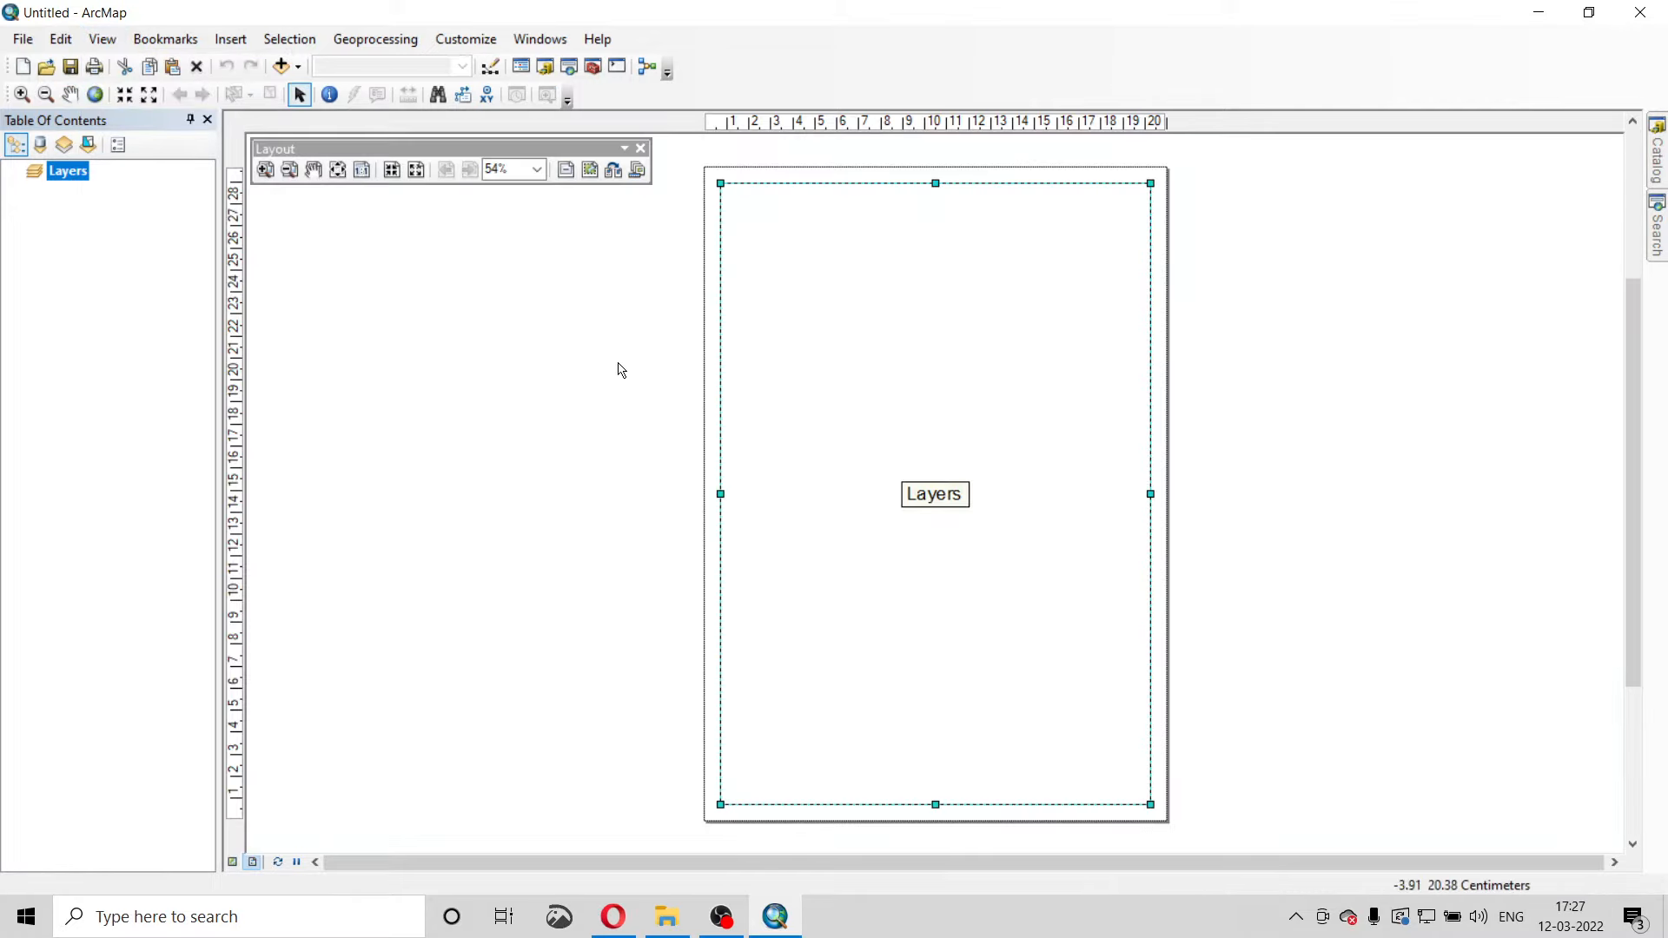
left_click(642, 149)
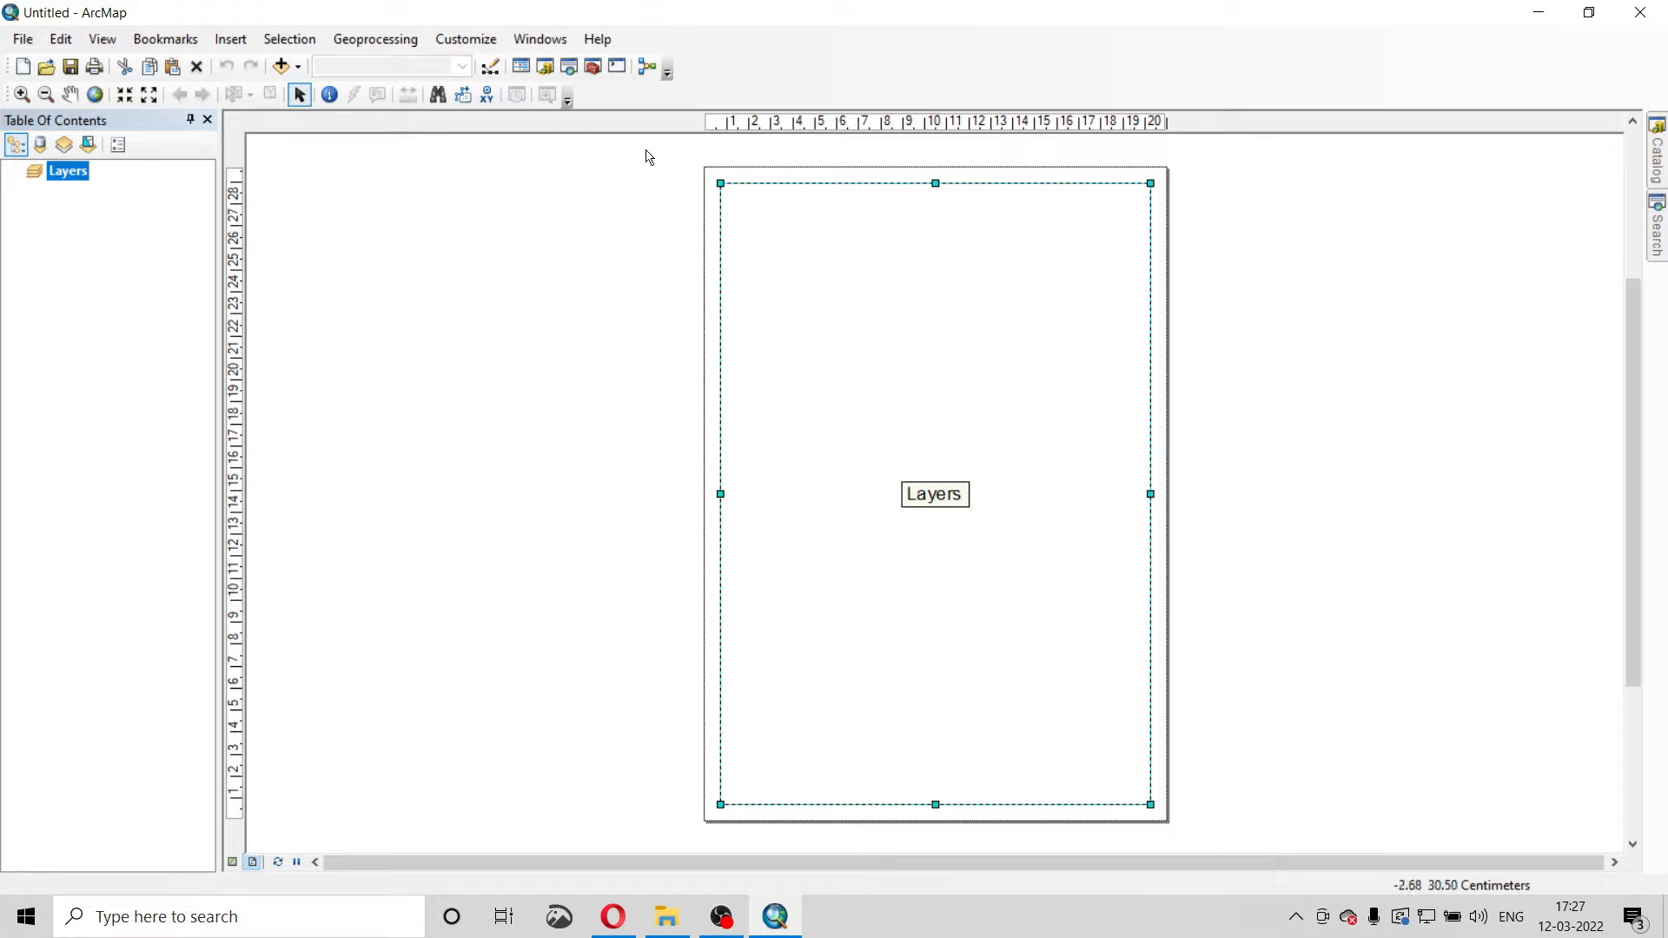
Set up the layout page as A4 paper in landscape orientation.
left_click(457, 351)
right_click(452, 346)
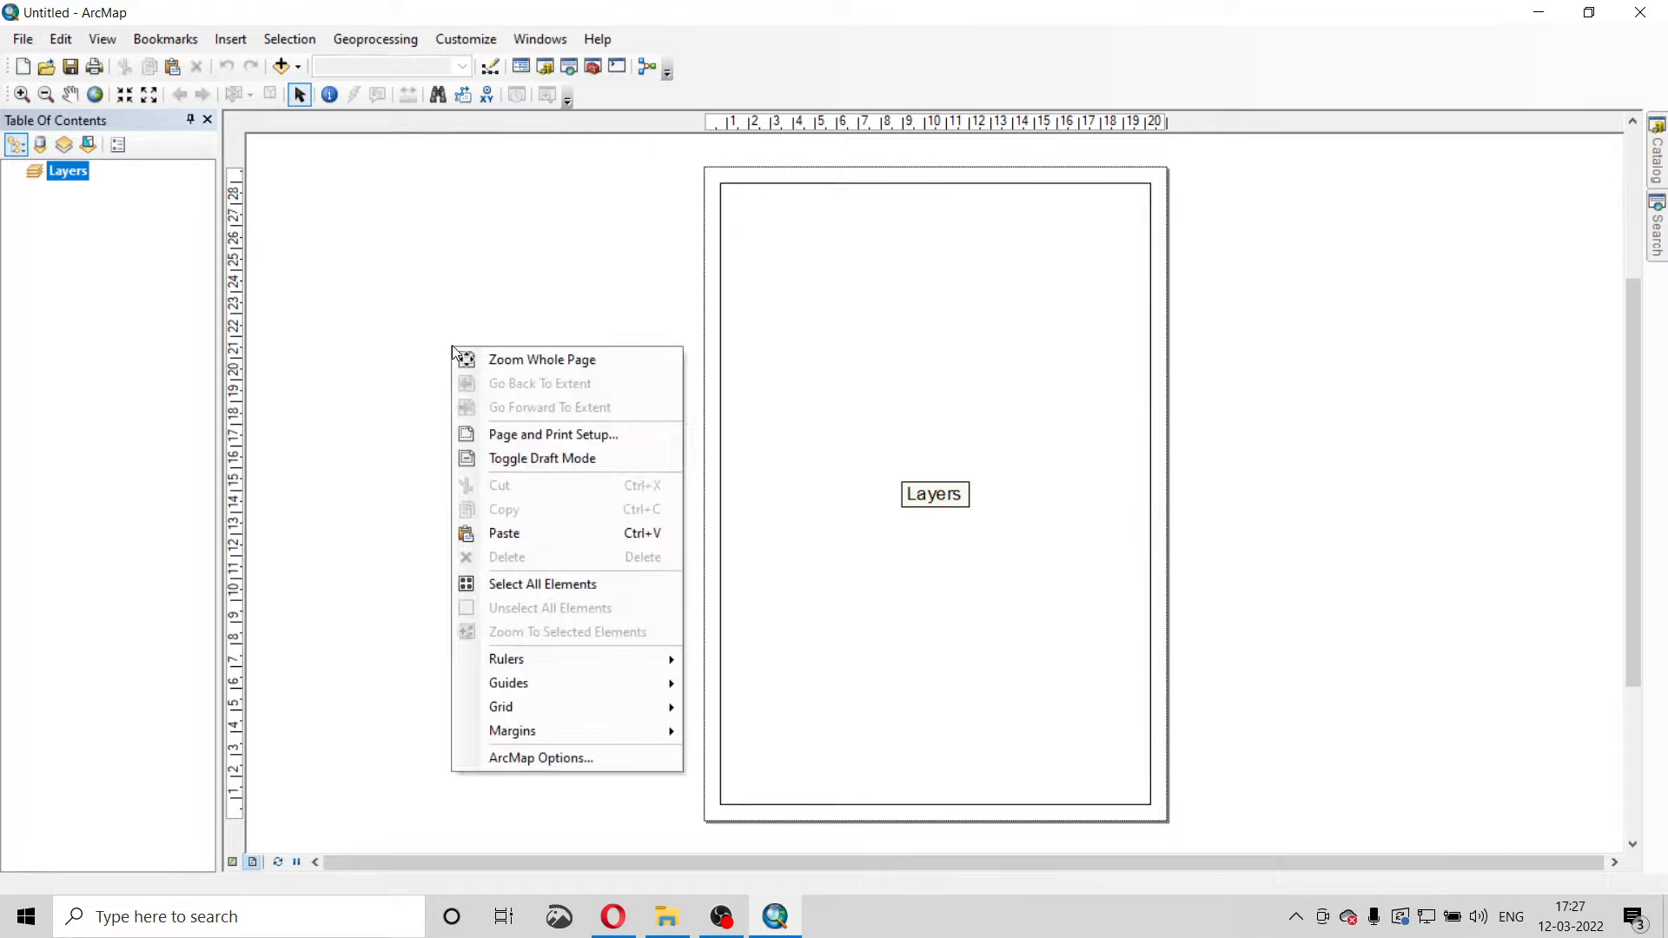
left_click(502, 439)
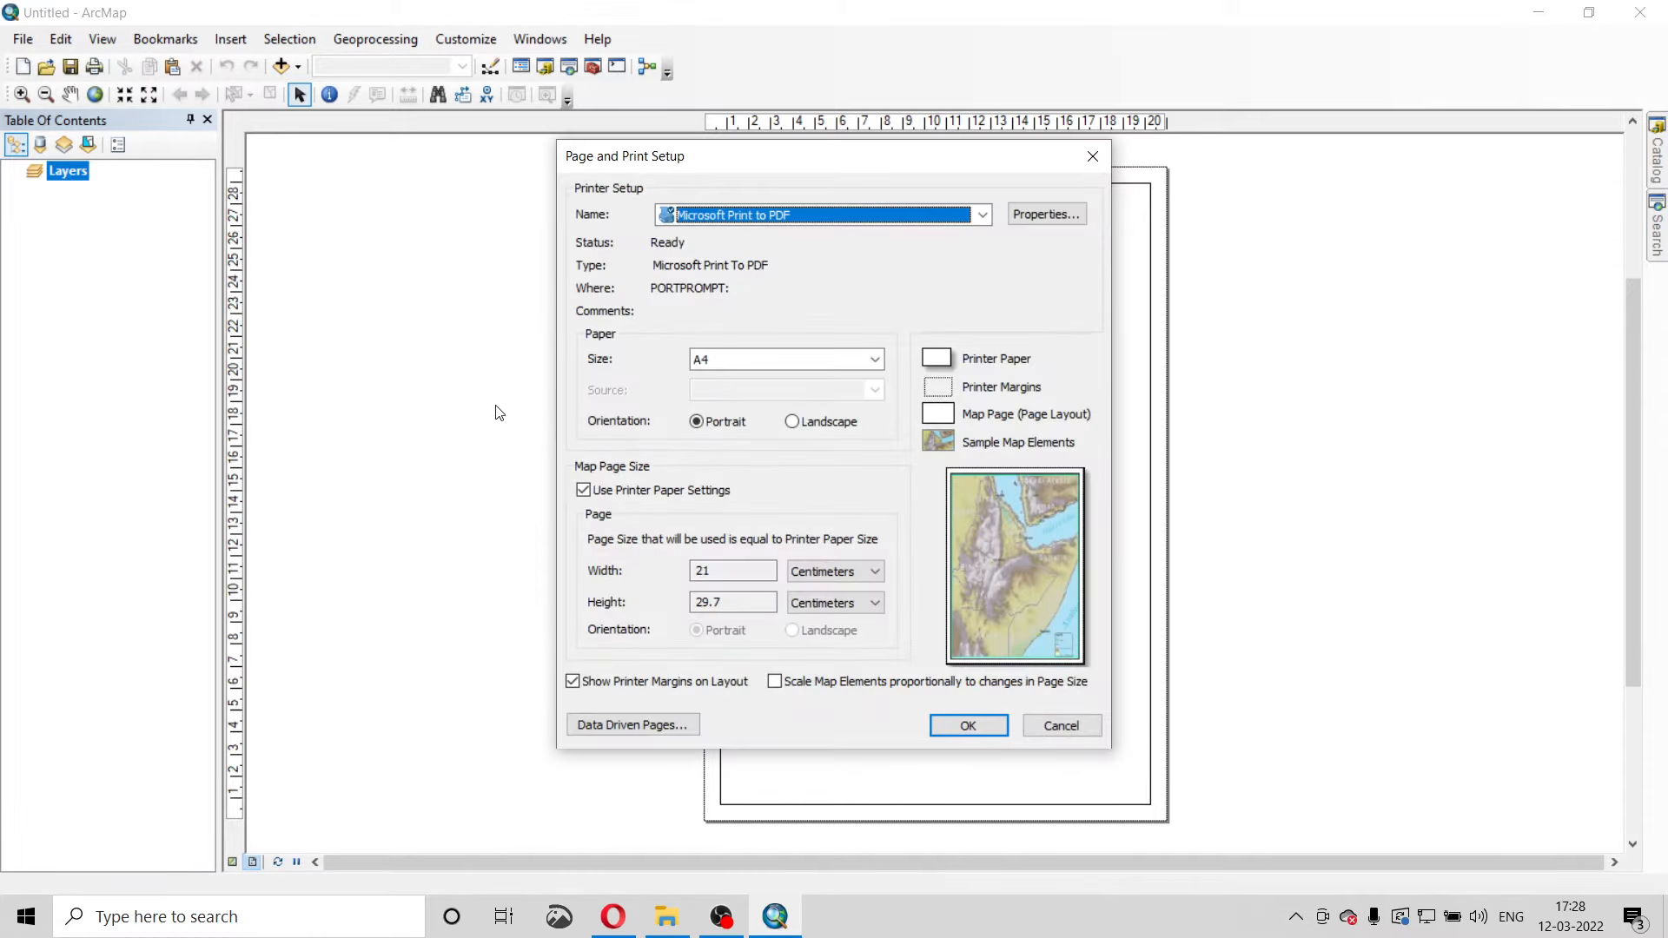
left_click(771, 360)
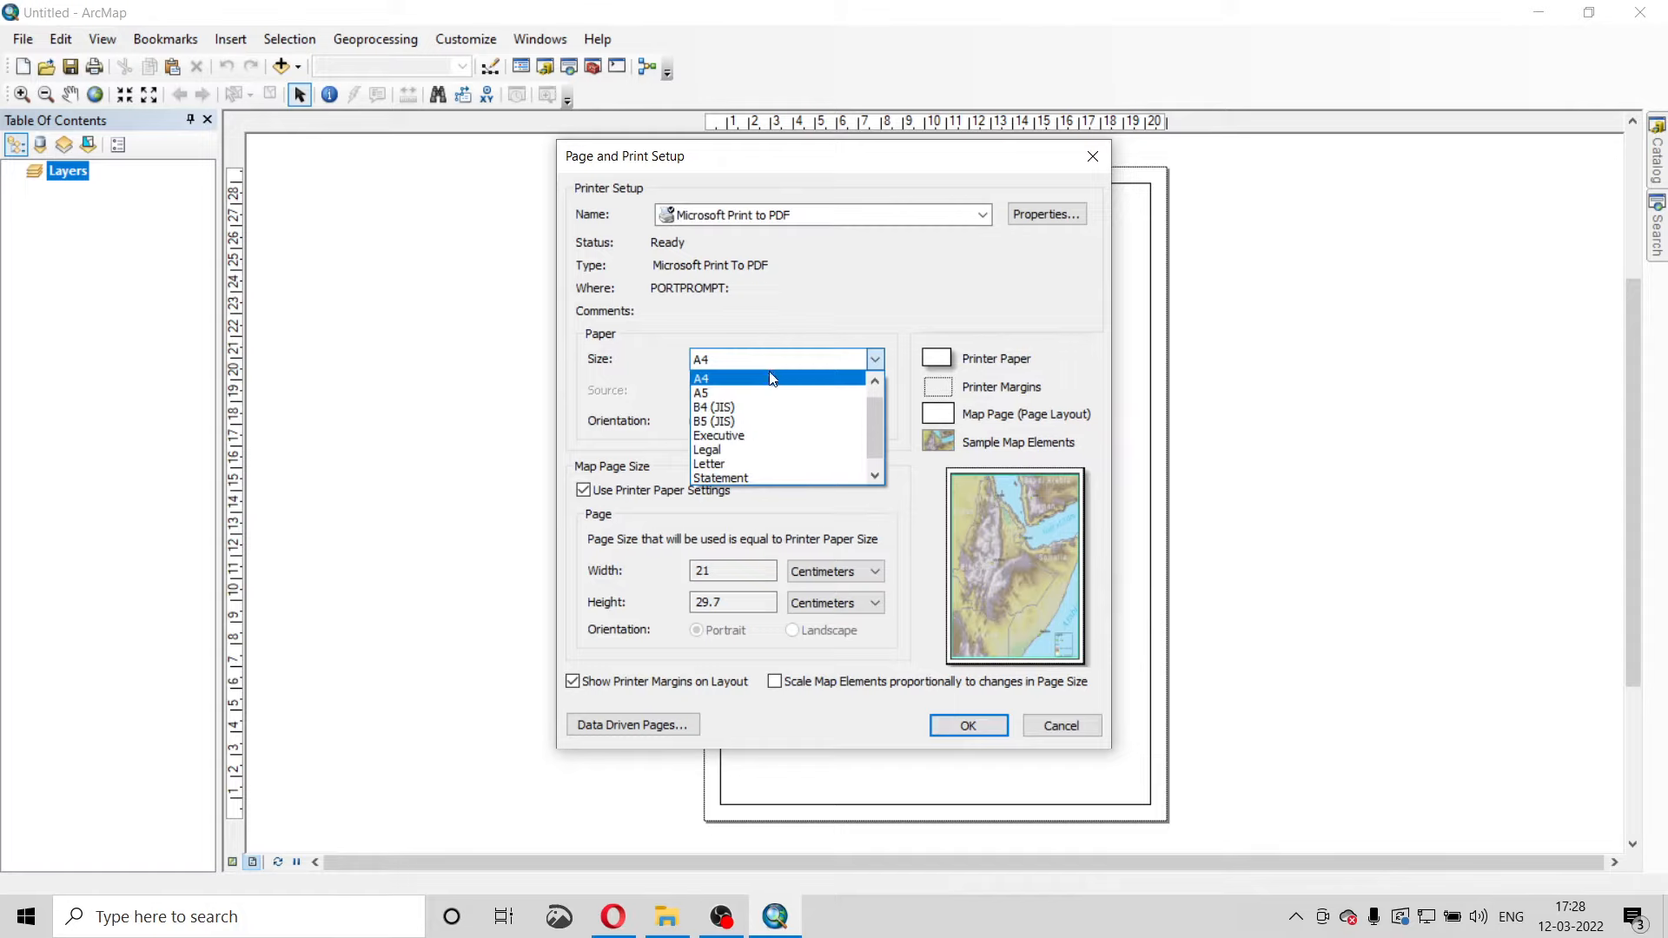
left_click(772, 379)
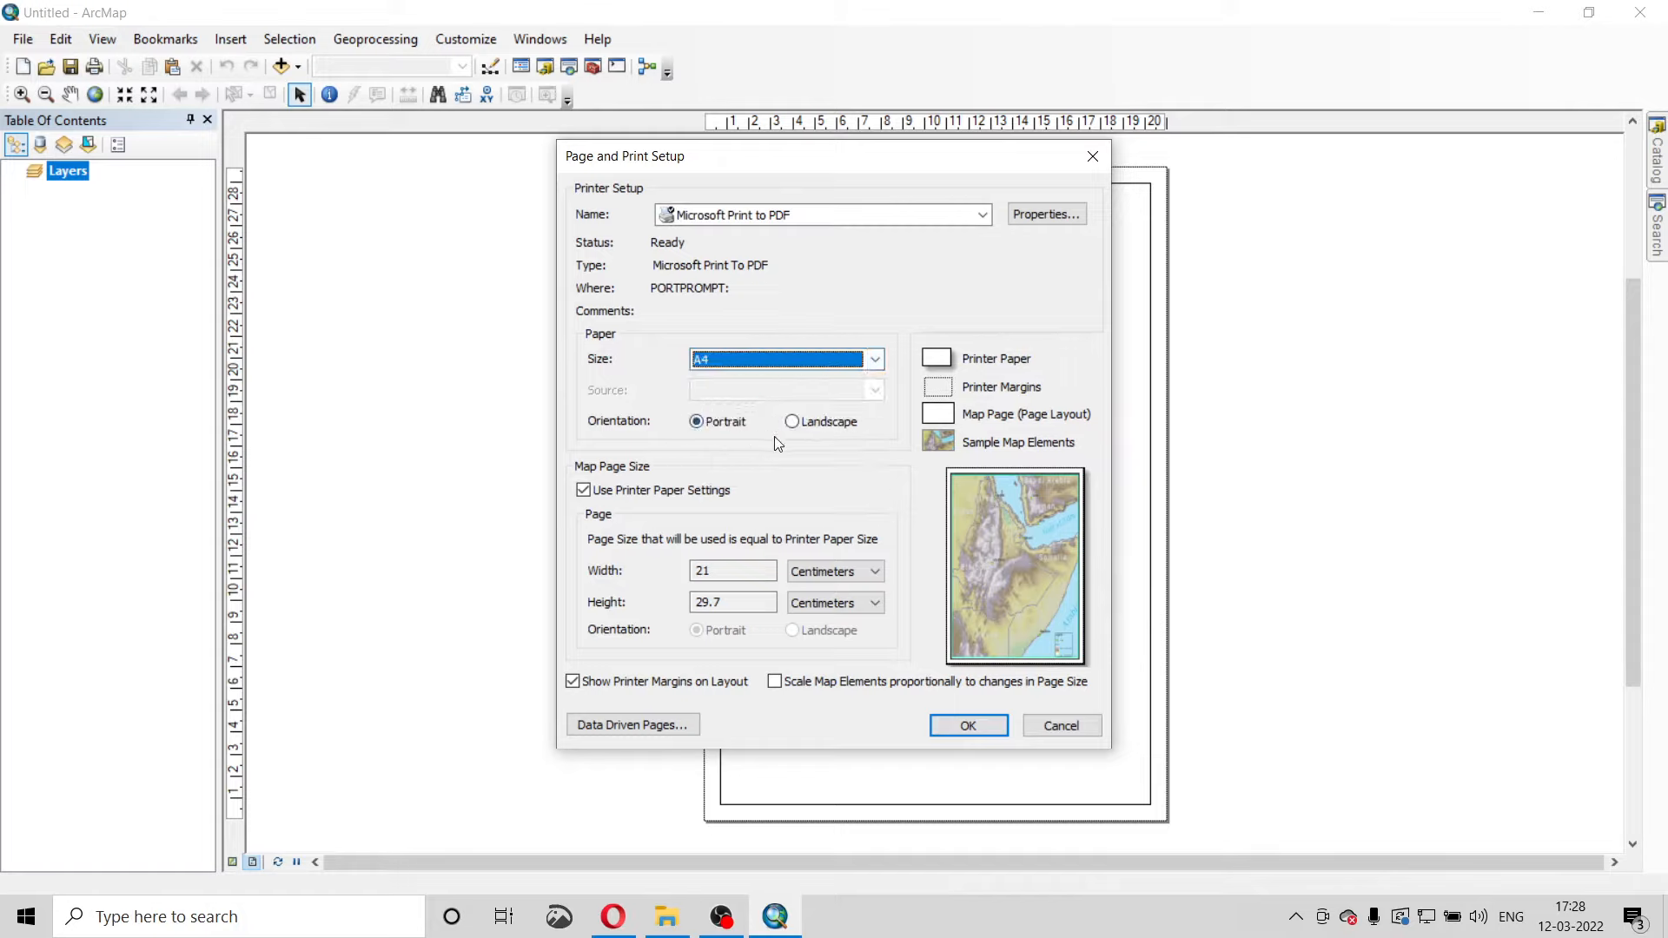
left_click(792, 423)
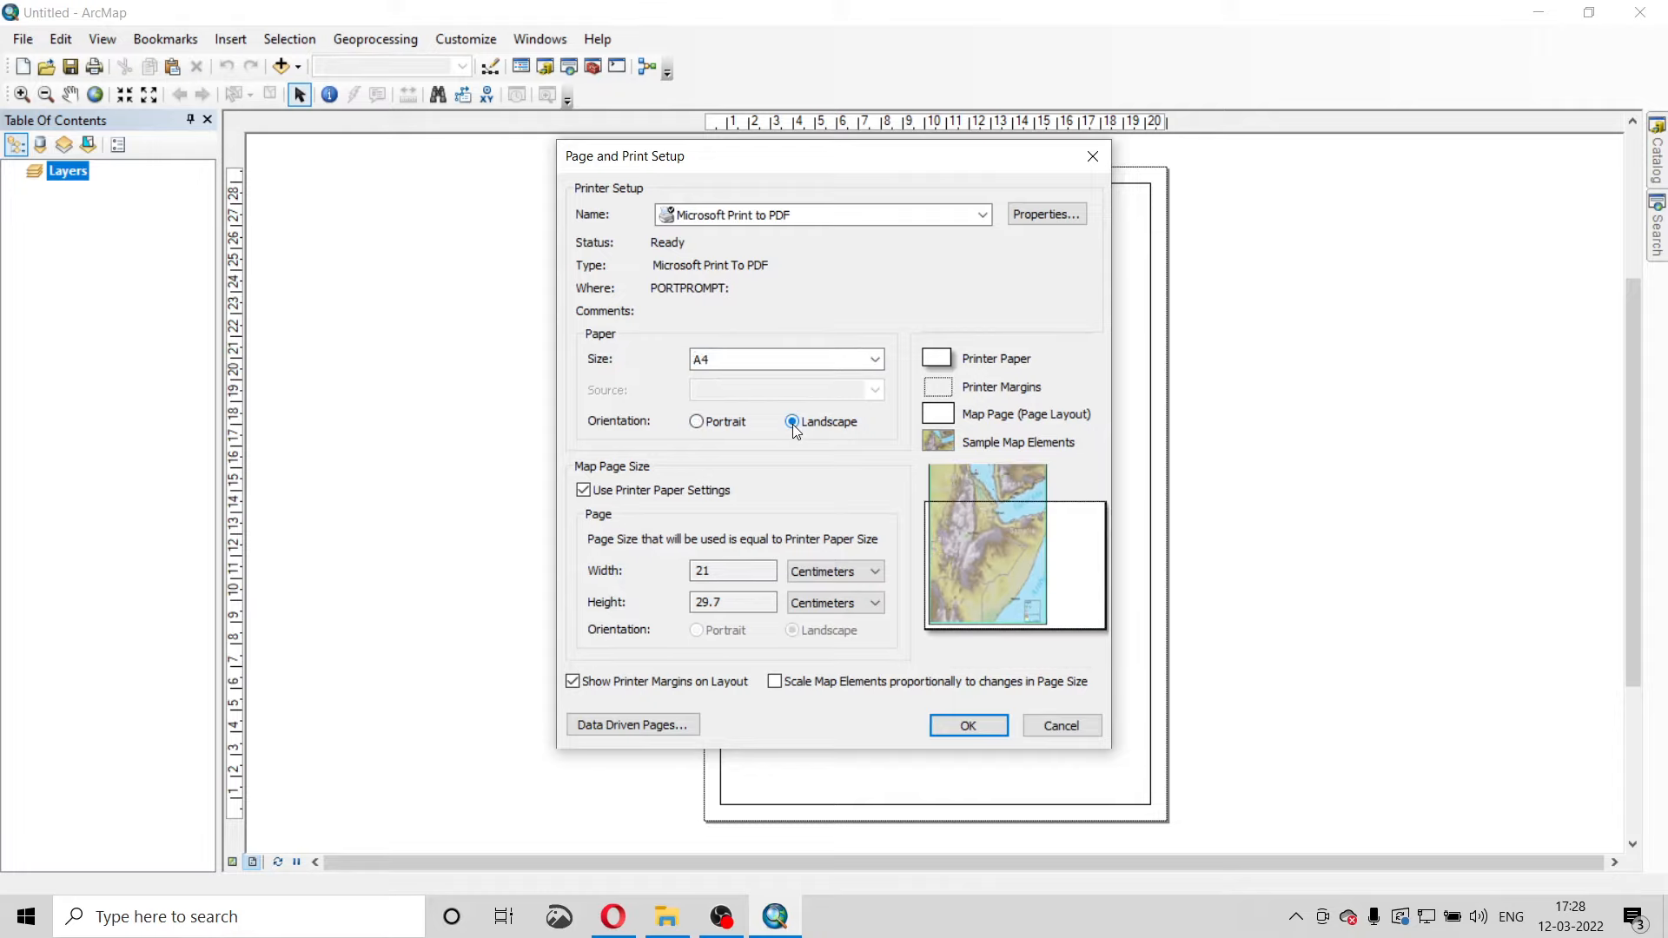
left_click(971, 728)
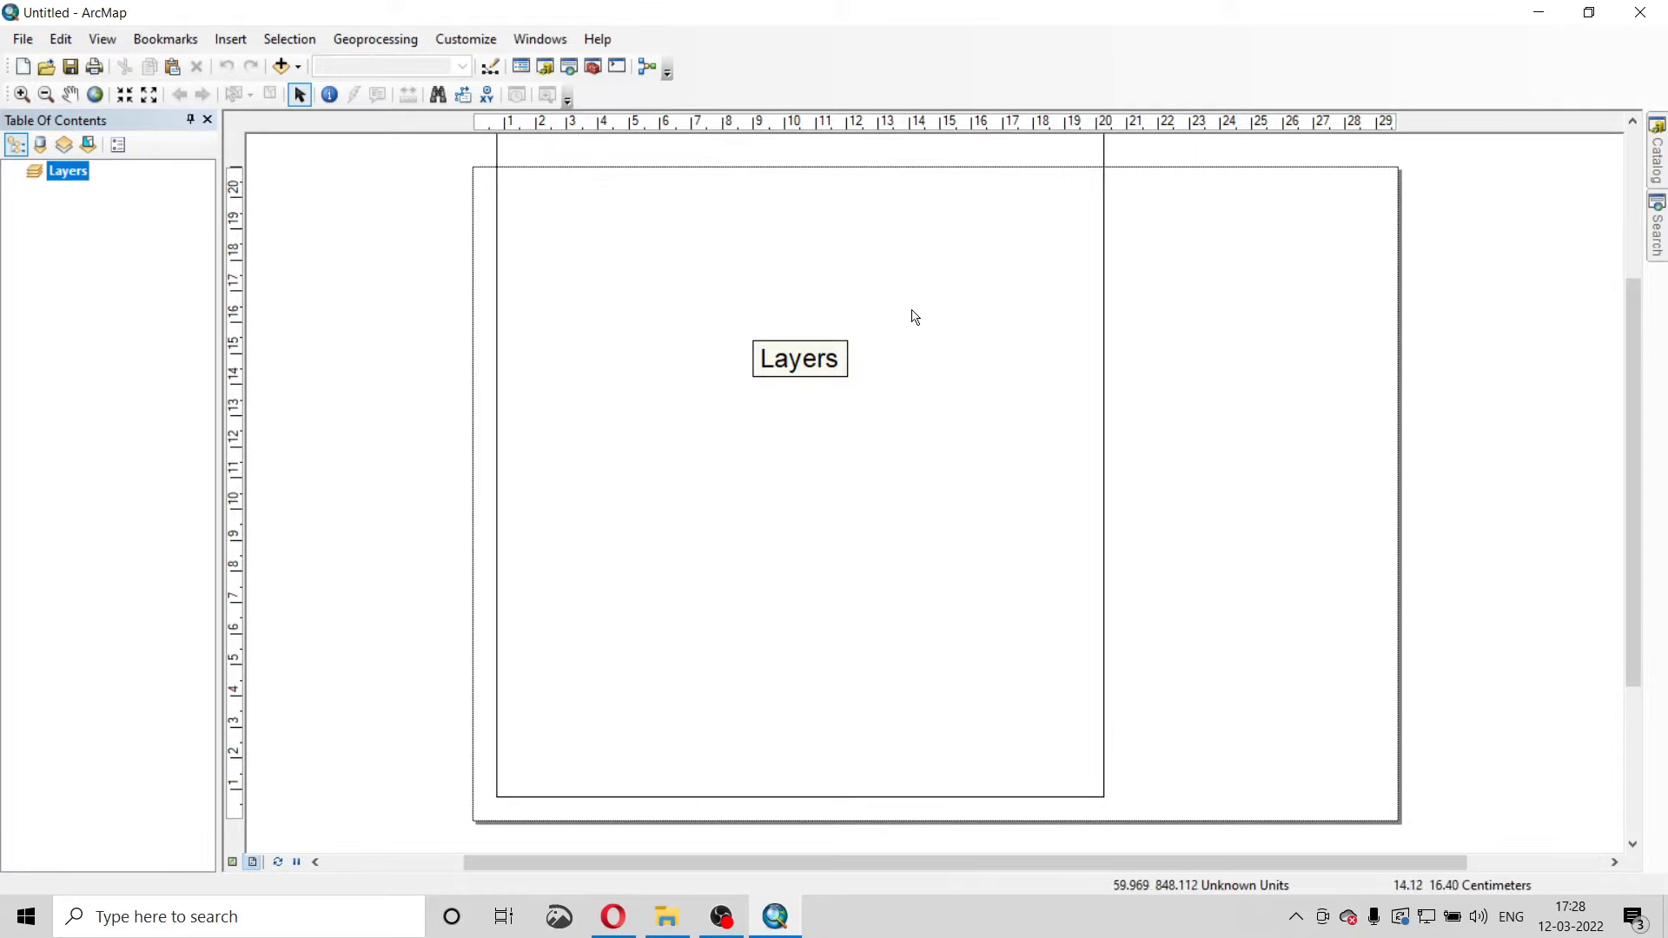
Shrink the Layers data frame to about 9 by 7.5 cm and place it in the upper-left part of the page.
left_click(919, 331)
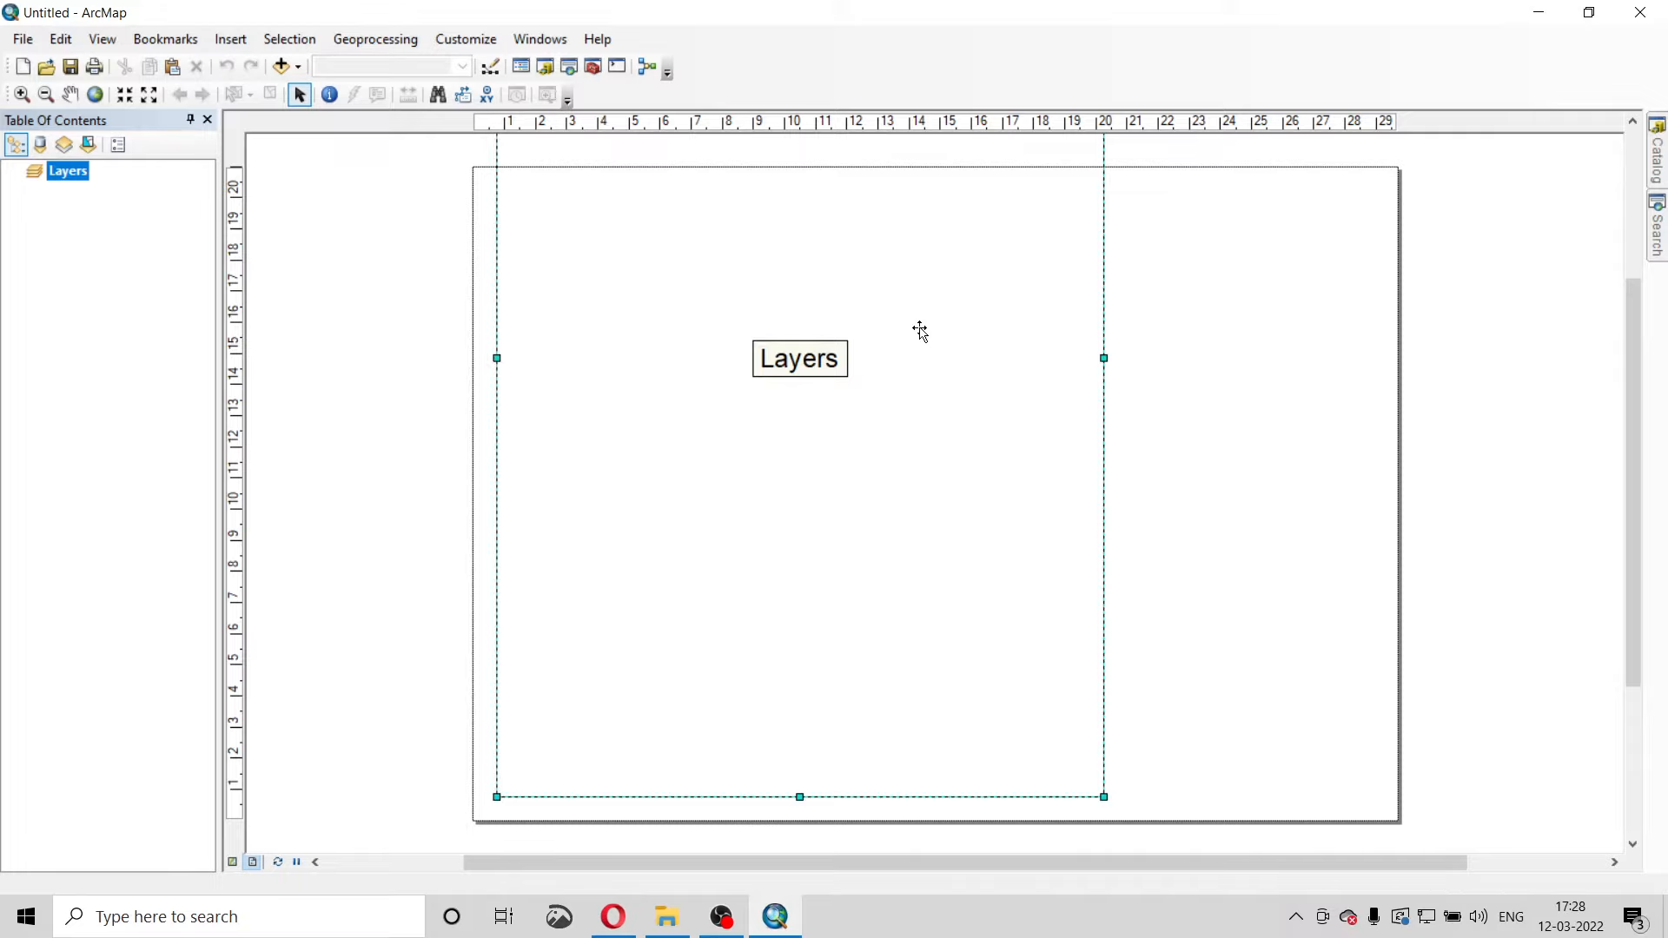
left_click_drag(937, 370, 1008, 619)
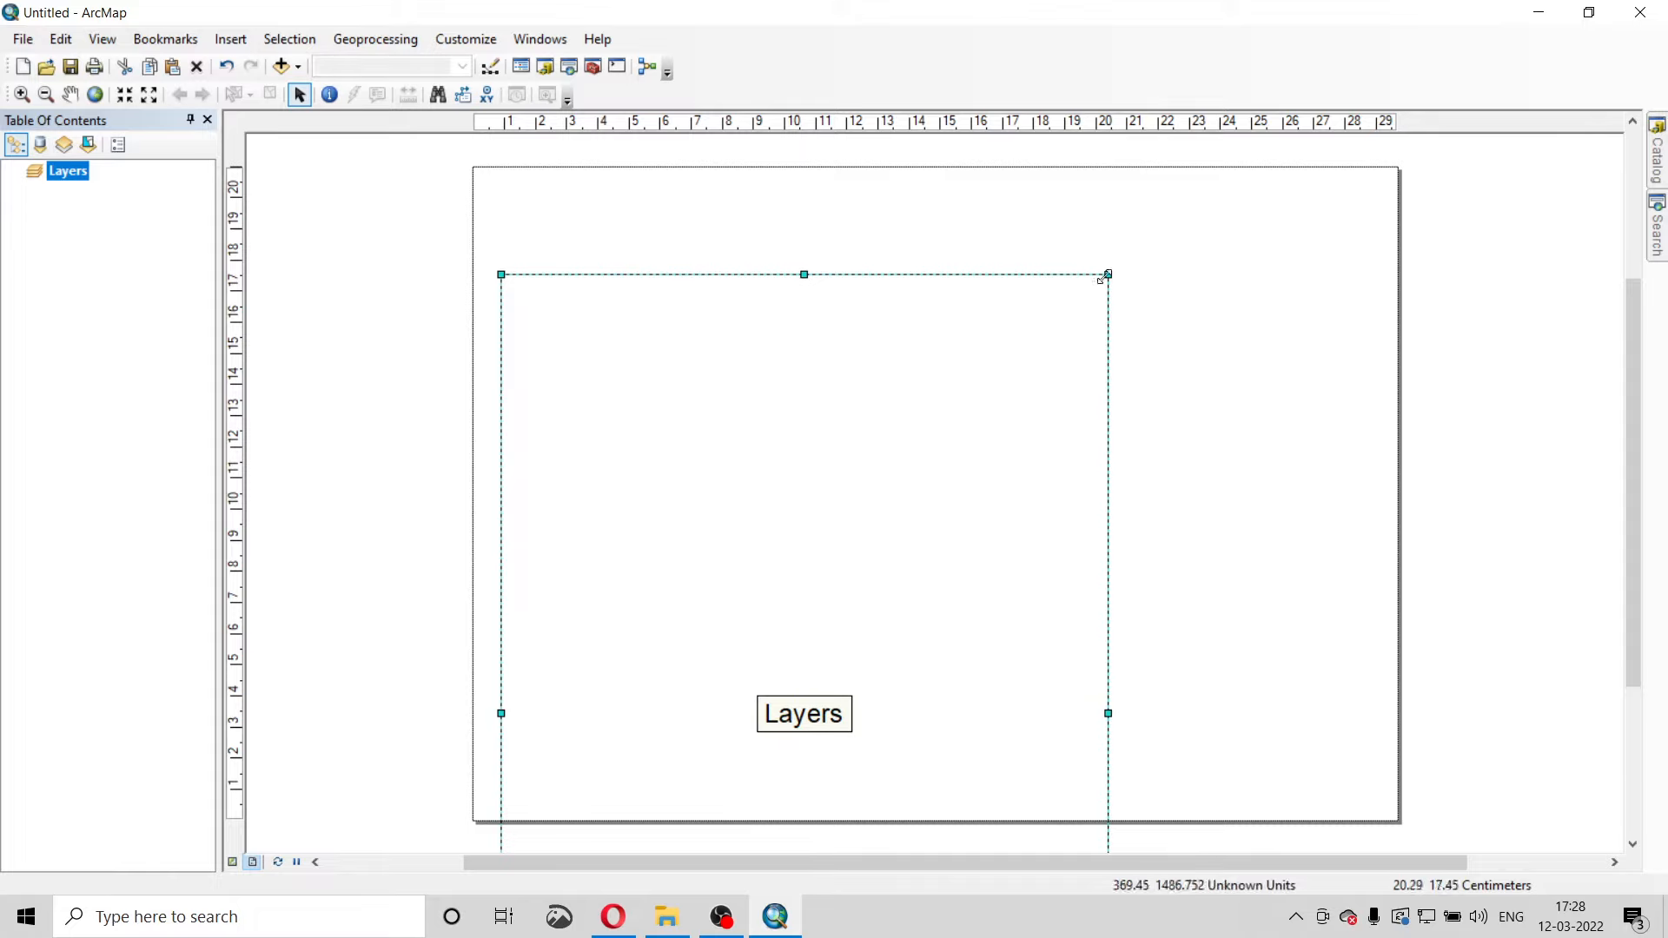
left_click_drag(1108, 274, 810, 442)
left_click_drag(644, 518, 967, 250)
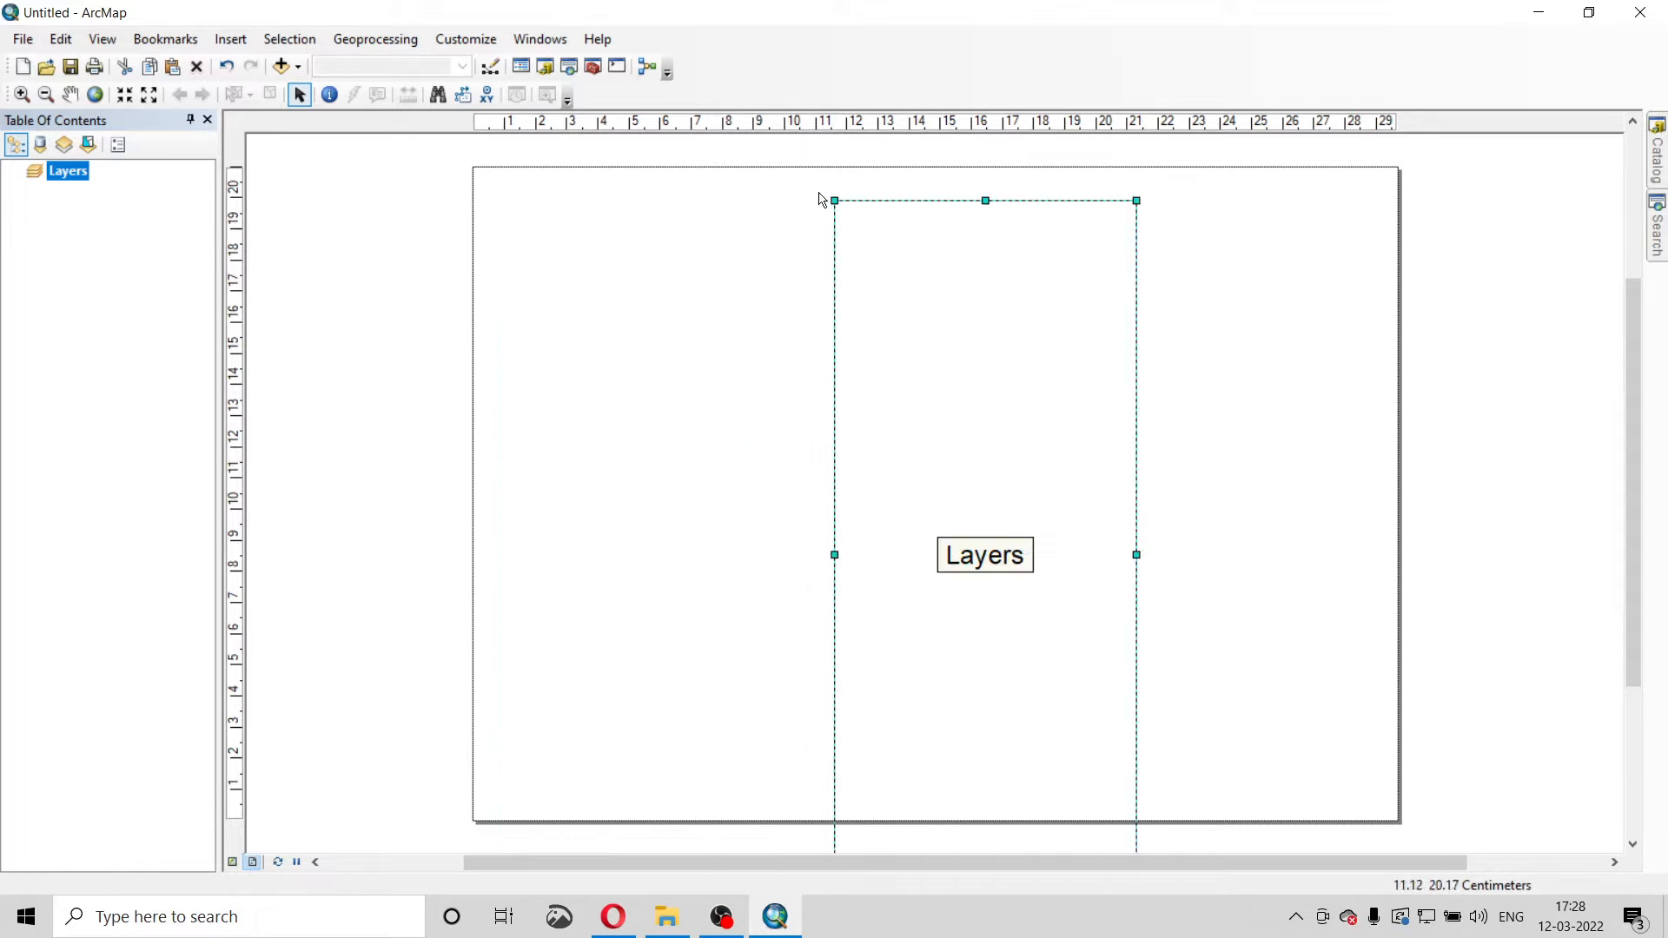
left_click_drag(835, 200, 912, 448)
left_click_drag(1007, 594, 899, 300)
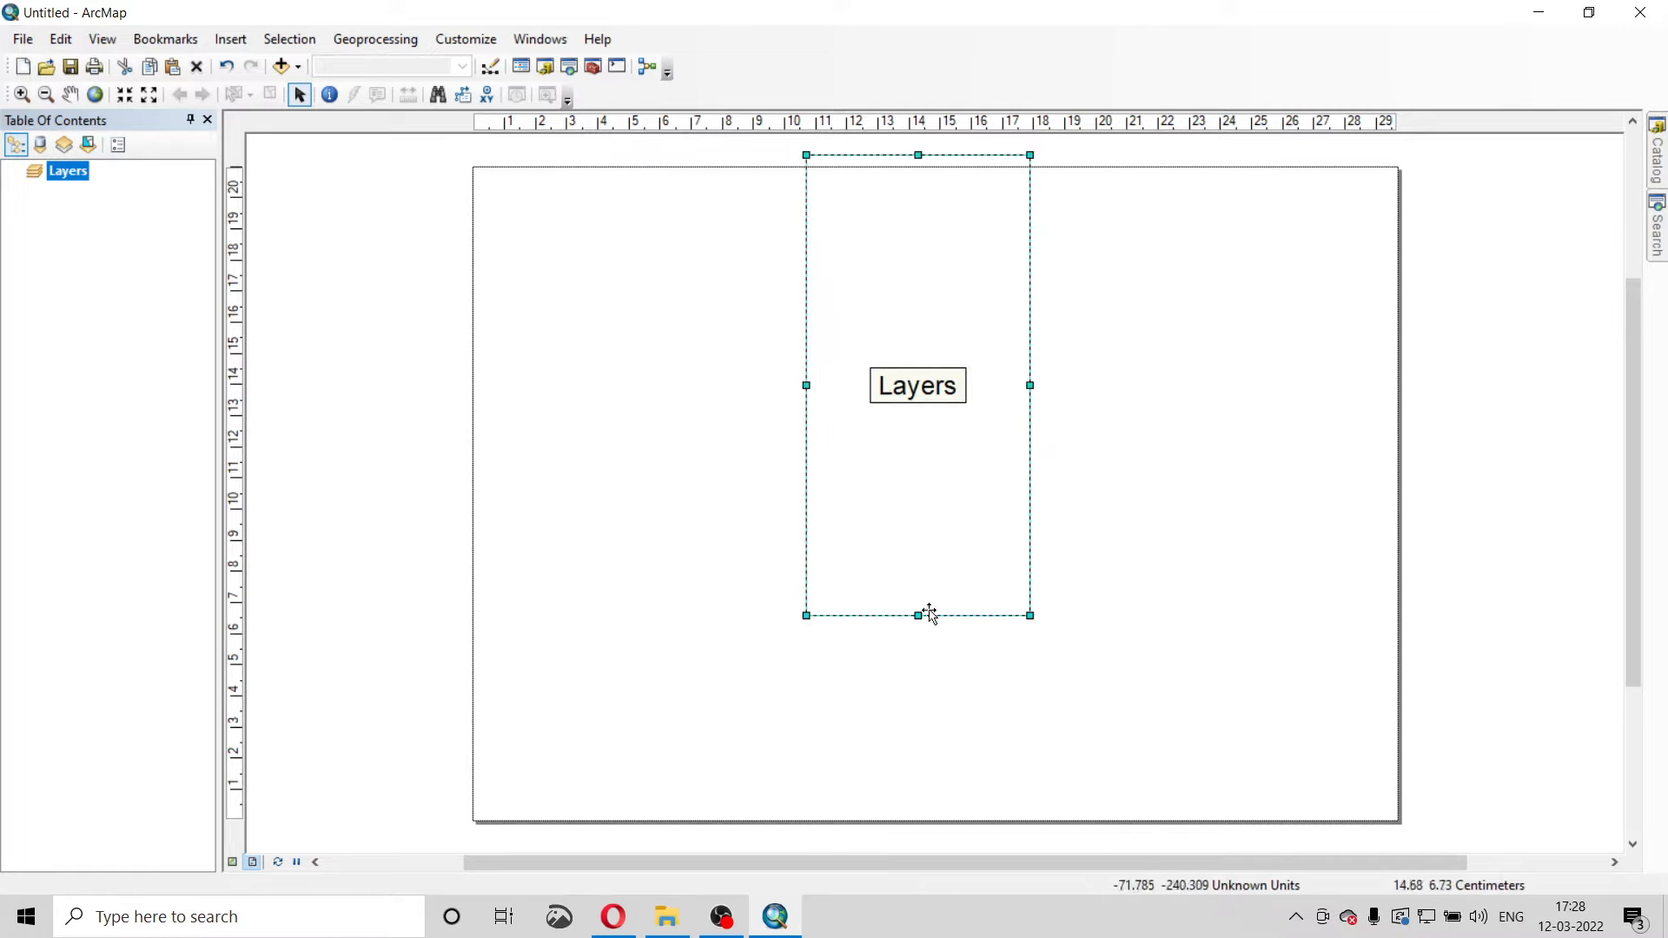
left_click_drag(917, 616, 918, 433)
left_click_drag(939, 235, 682, 261)
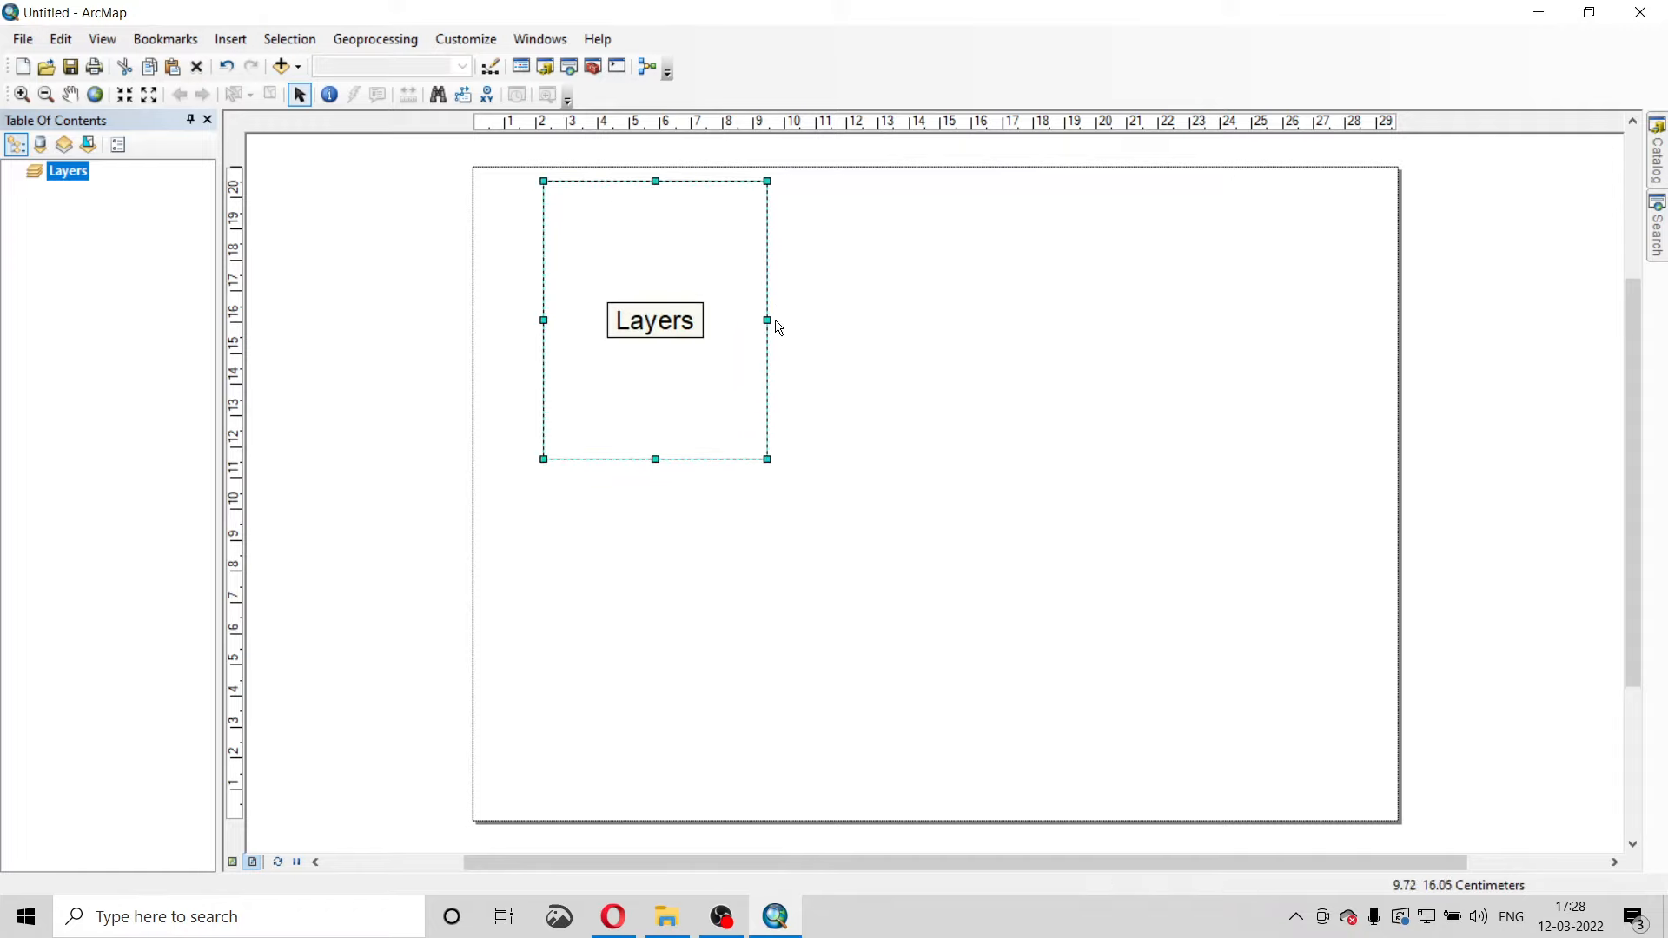
left_click_drag(770, 320, 832, 336)
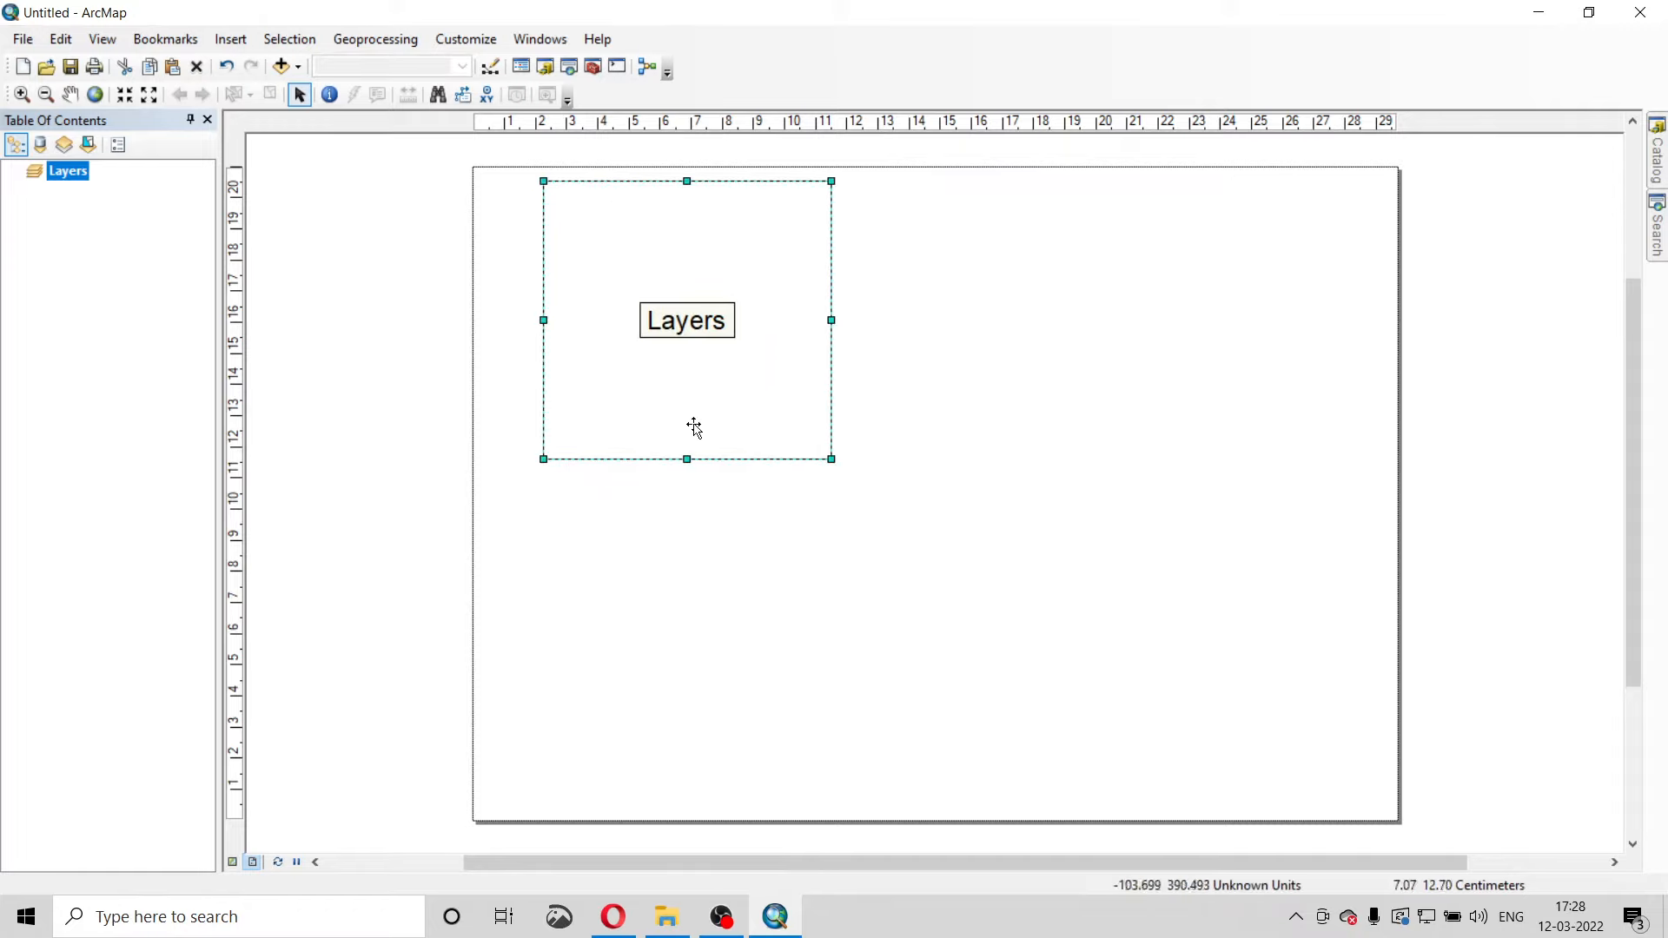
left_click_drag(685, 460, 693, 417)
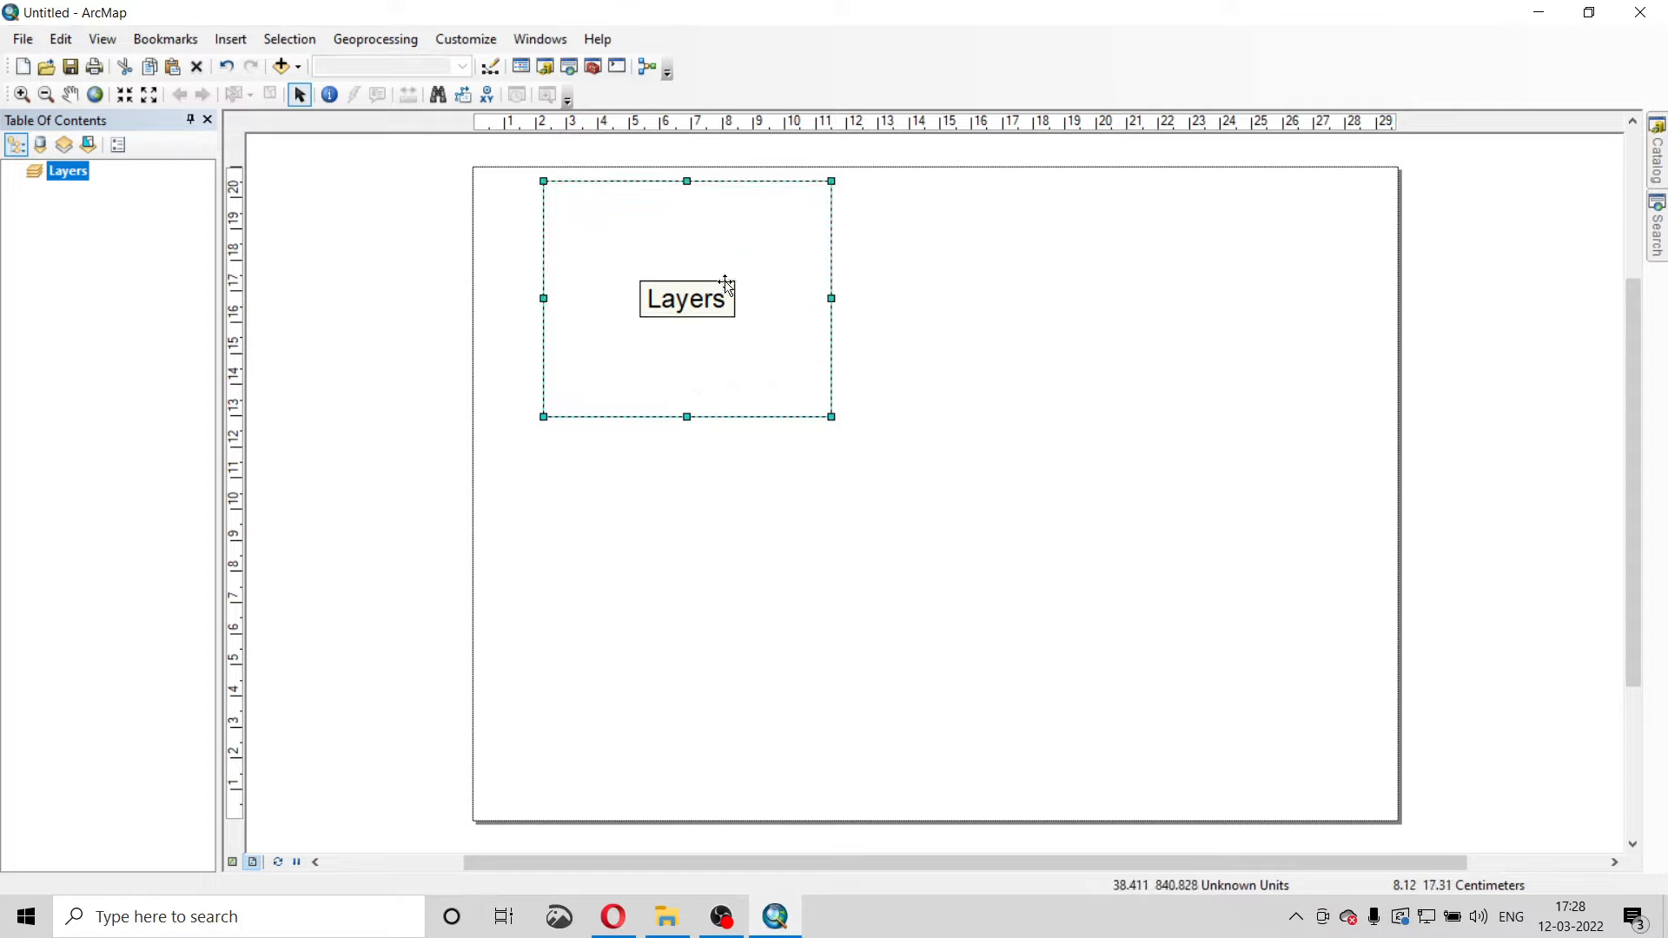
left_click_drag(731, 242, 695, 289)
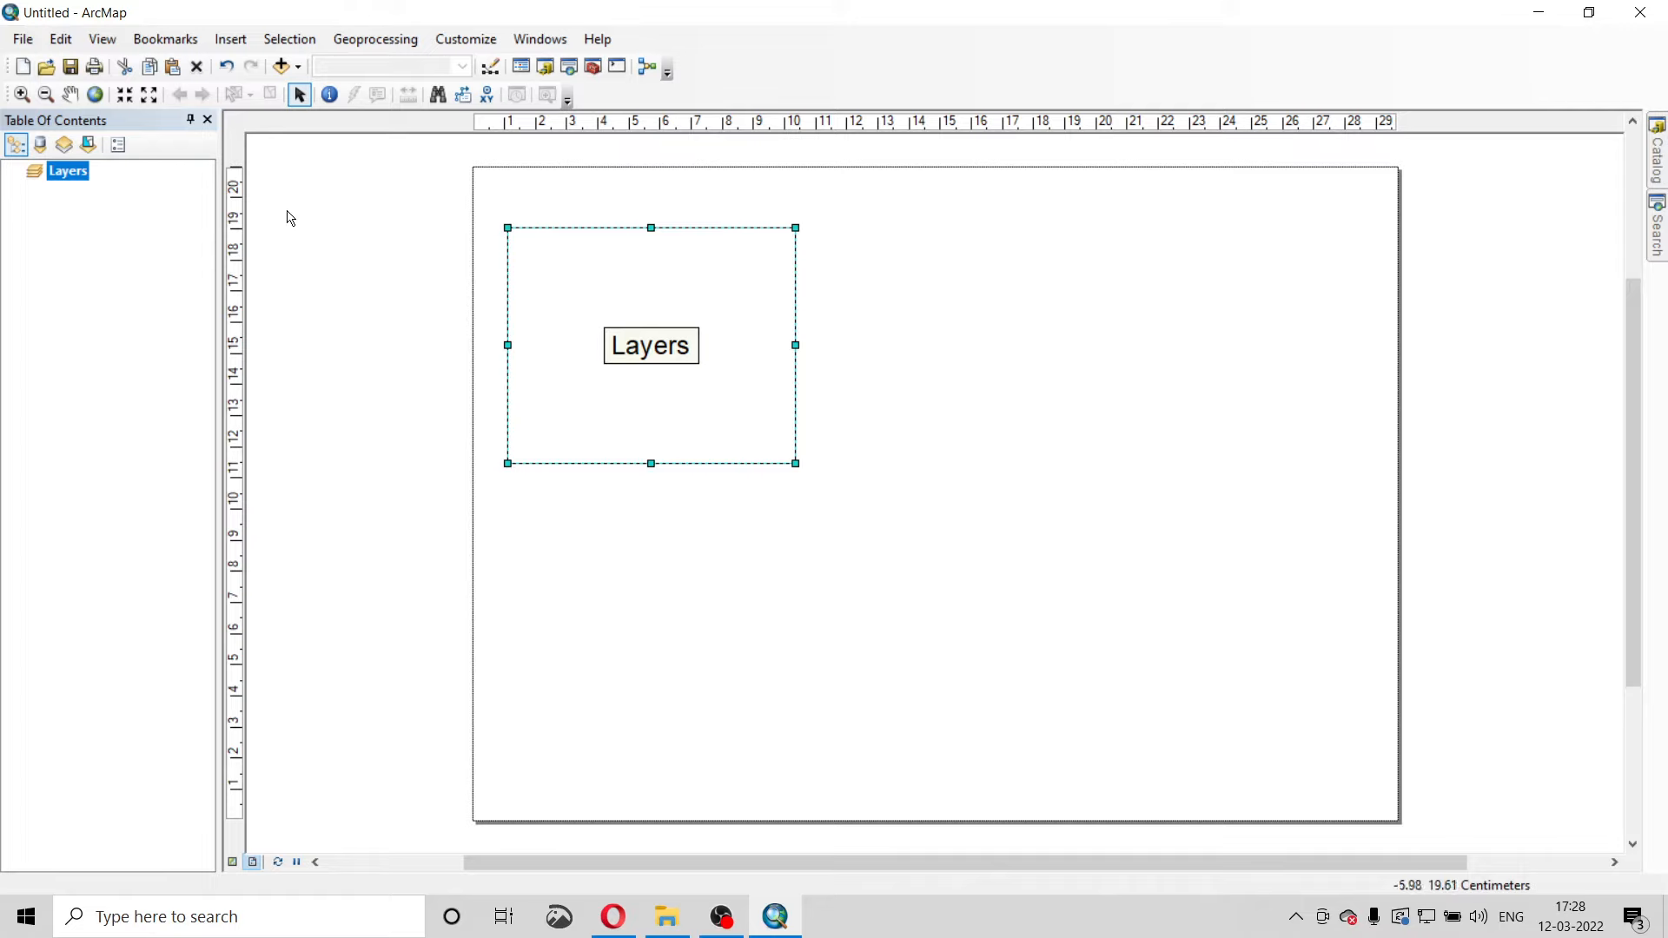
Add the IND_adm1.shp shapefile from the IND_adm folder to the Layers data frame.
left_click(282, 69)
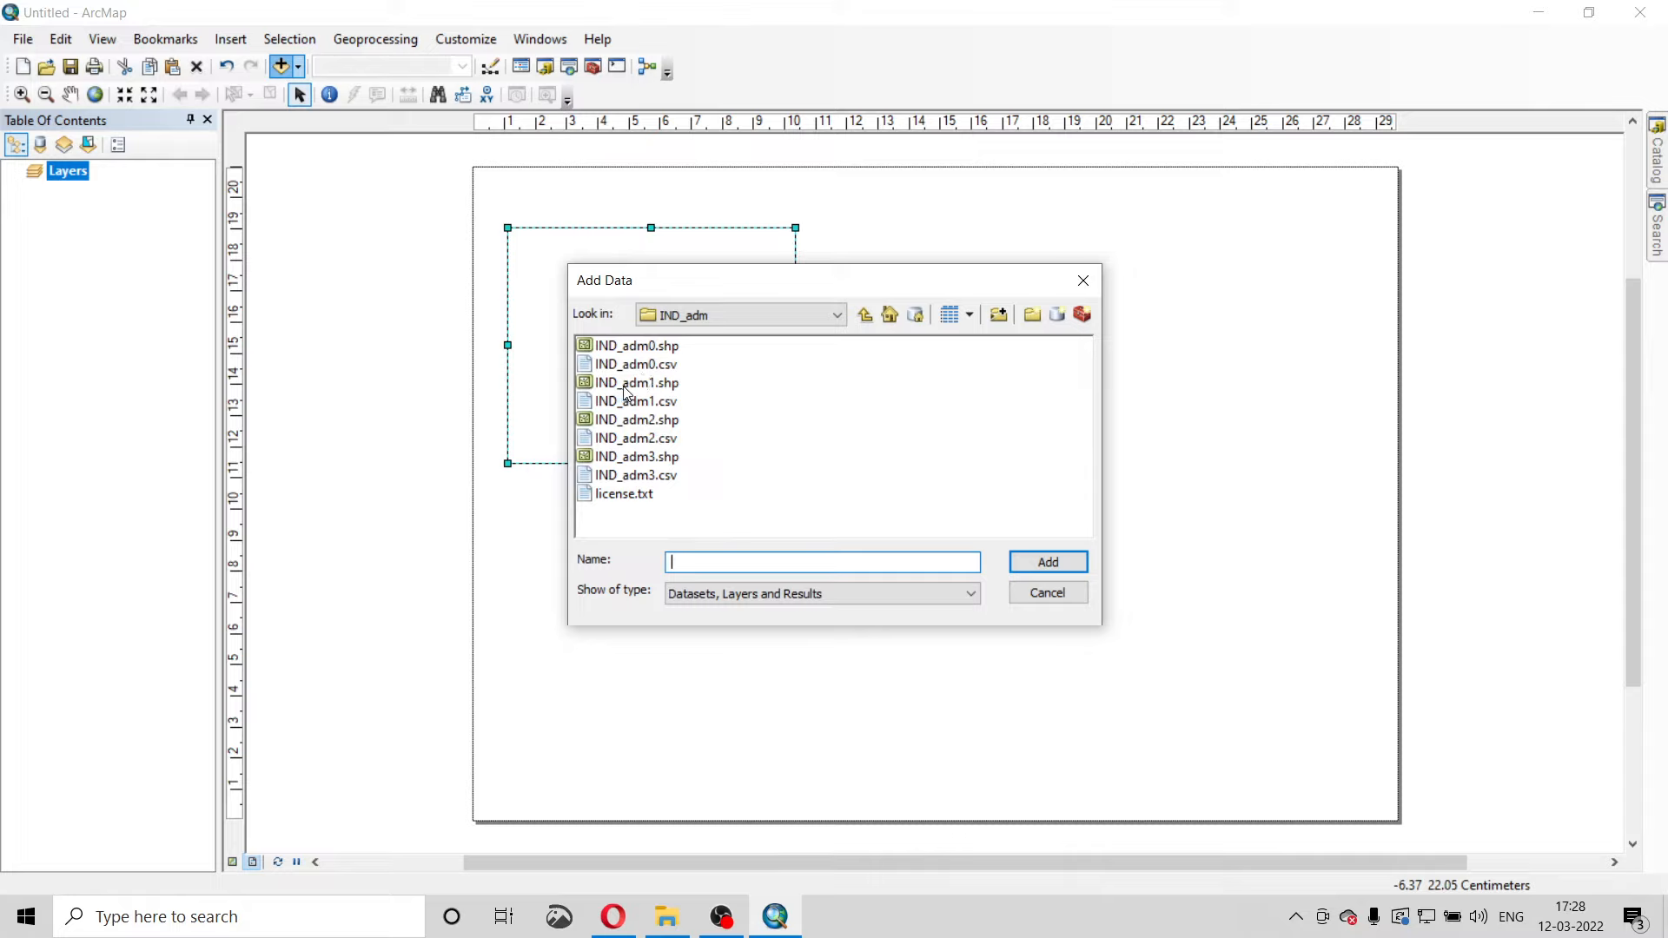
left_click(673, 386)
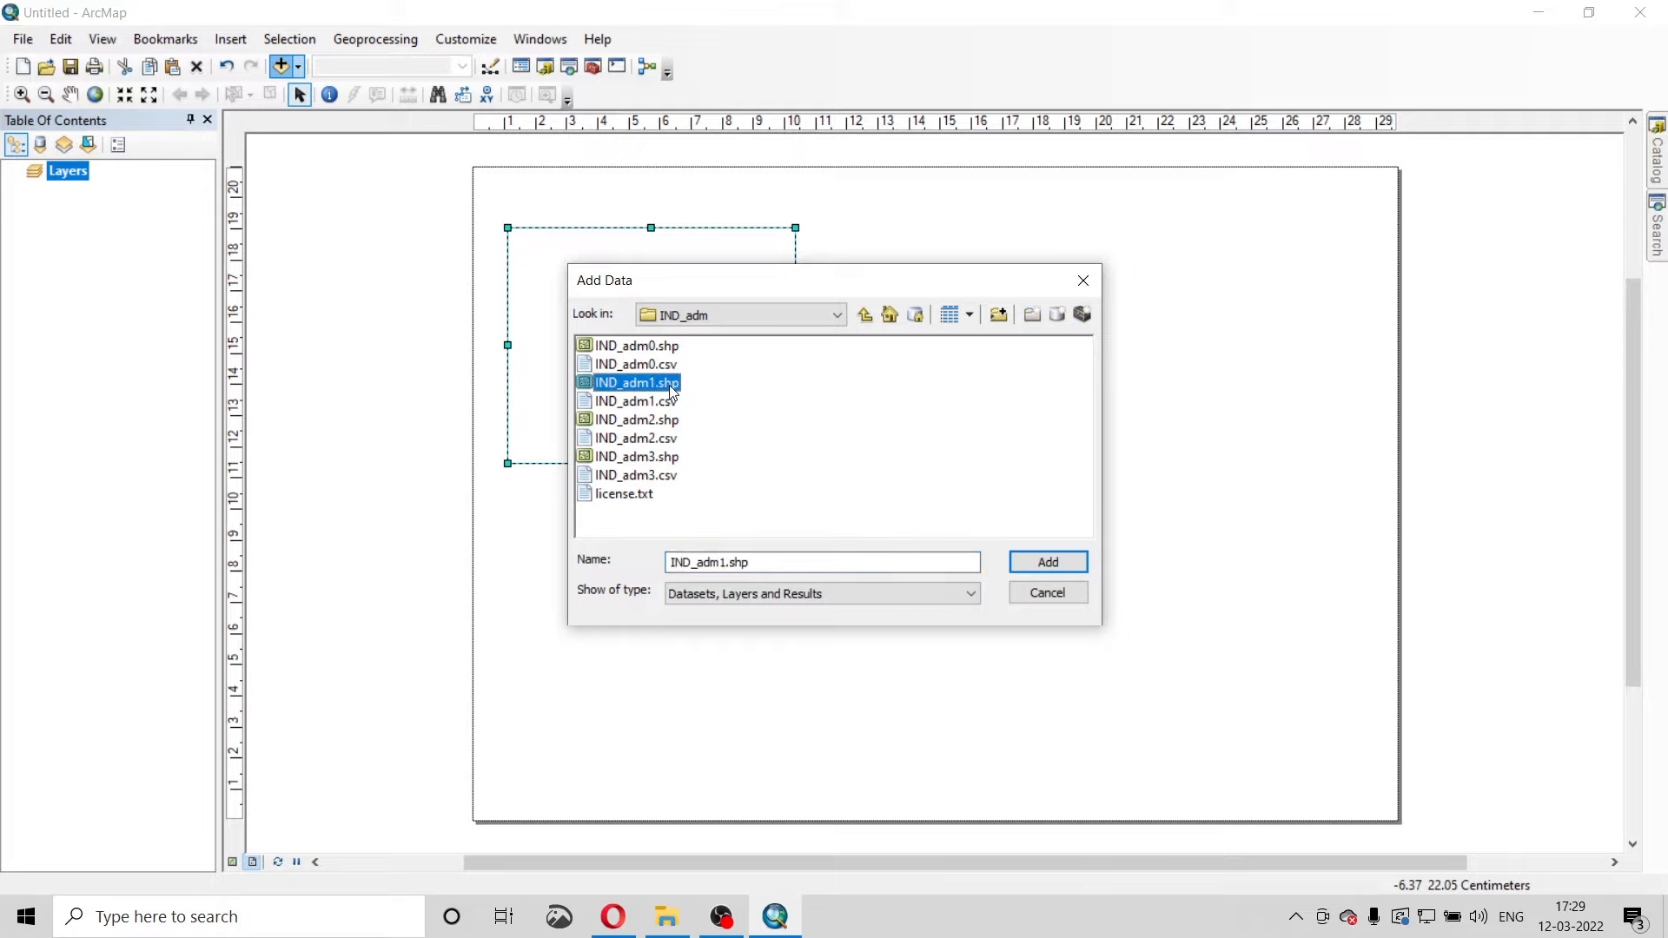
left_click(1045, 565)
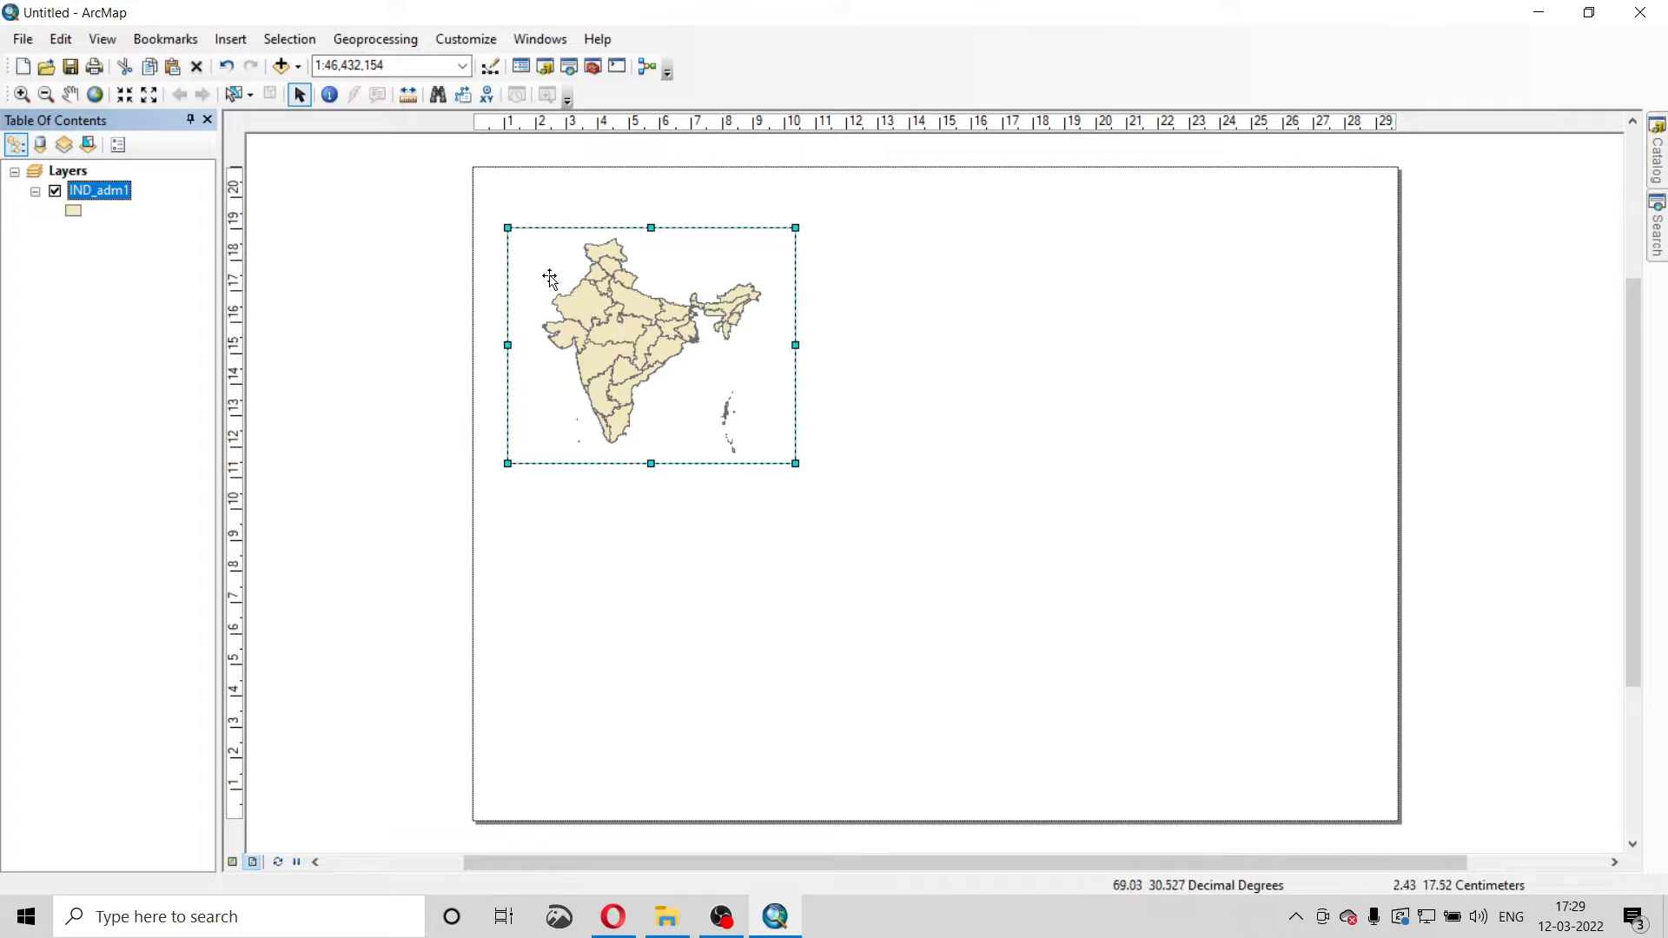
Select the Haryana record in the attribute table of the IND_adm1 layer and close the table.
right_click(105, 196)
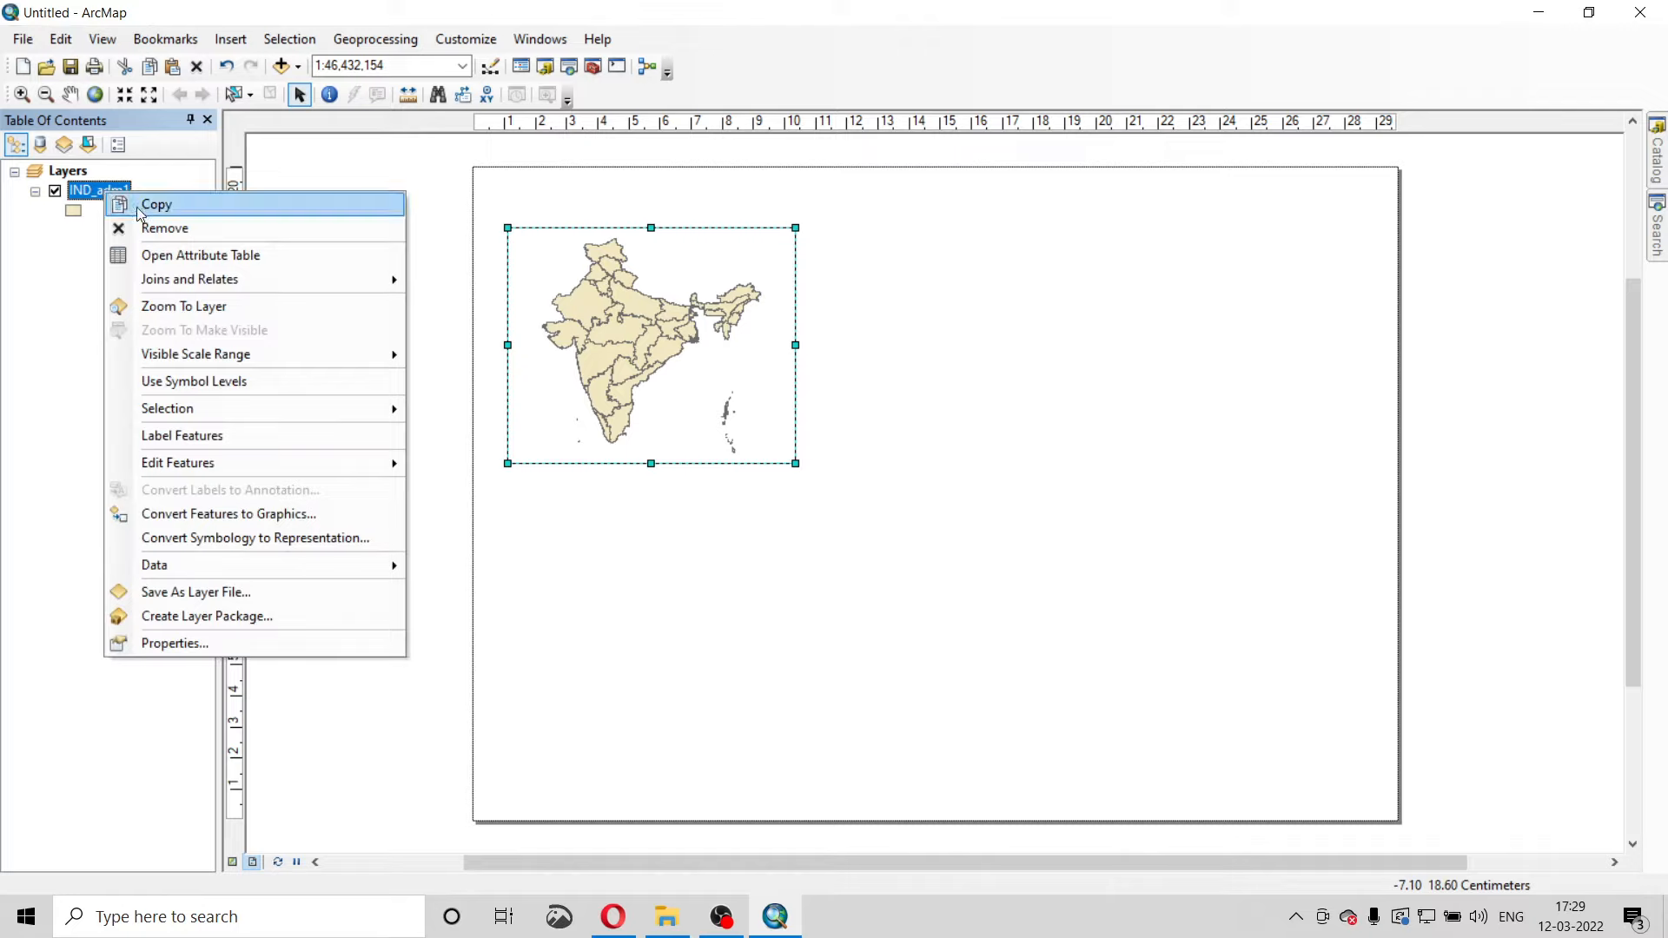
left_click(183, 257)
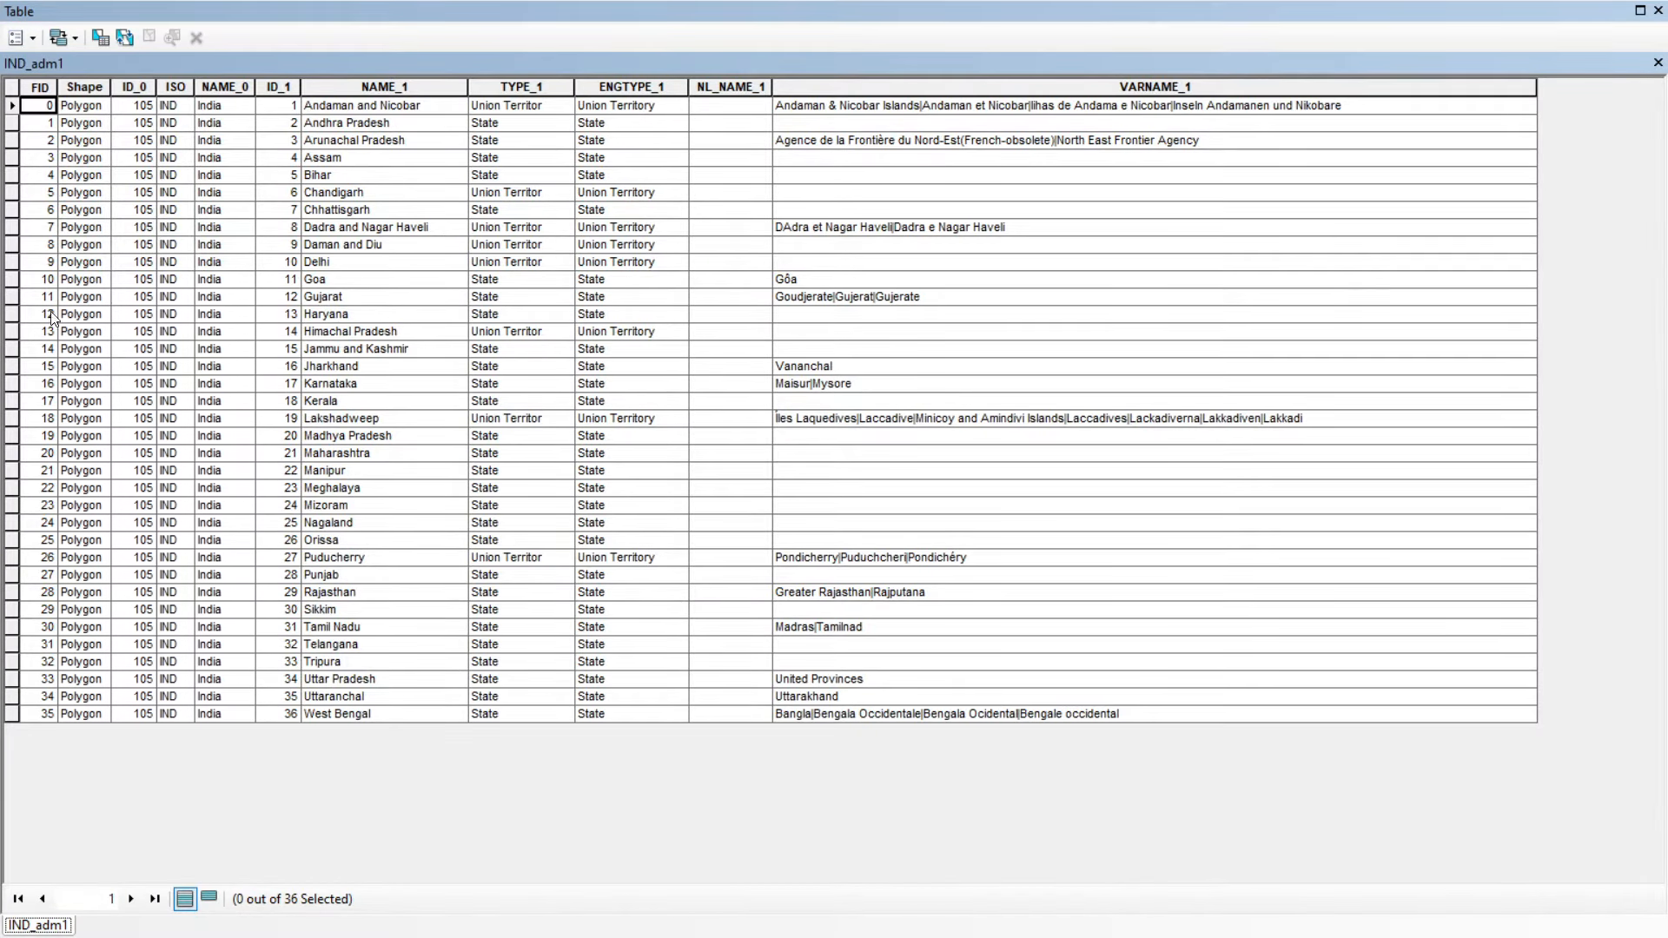
left_click(12, 316)
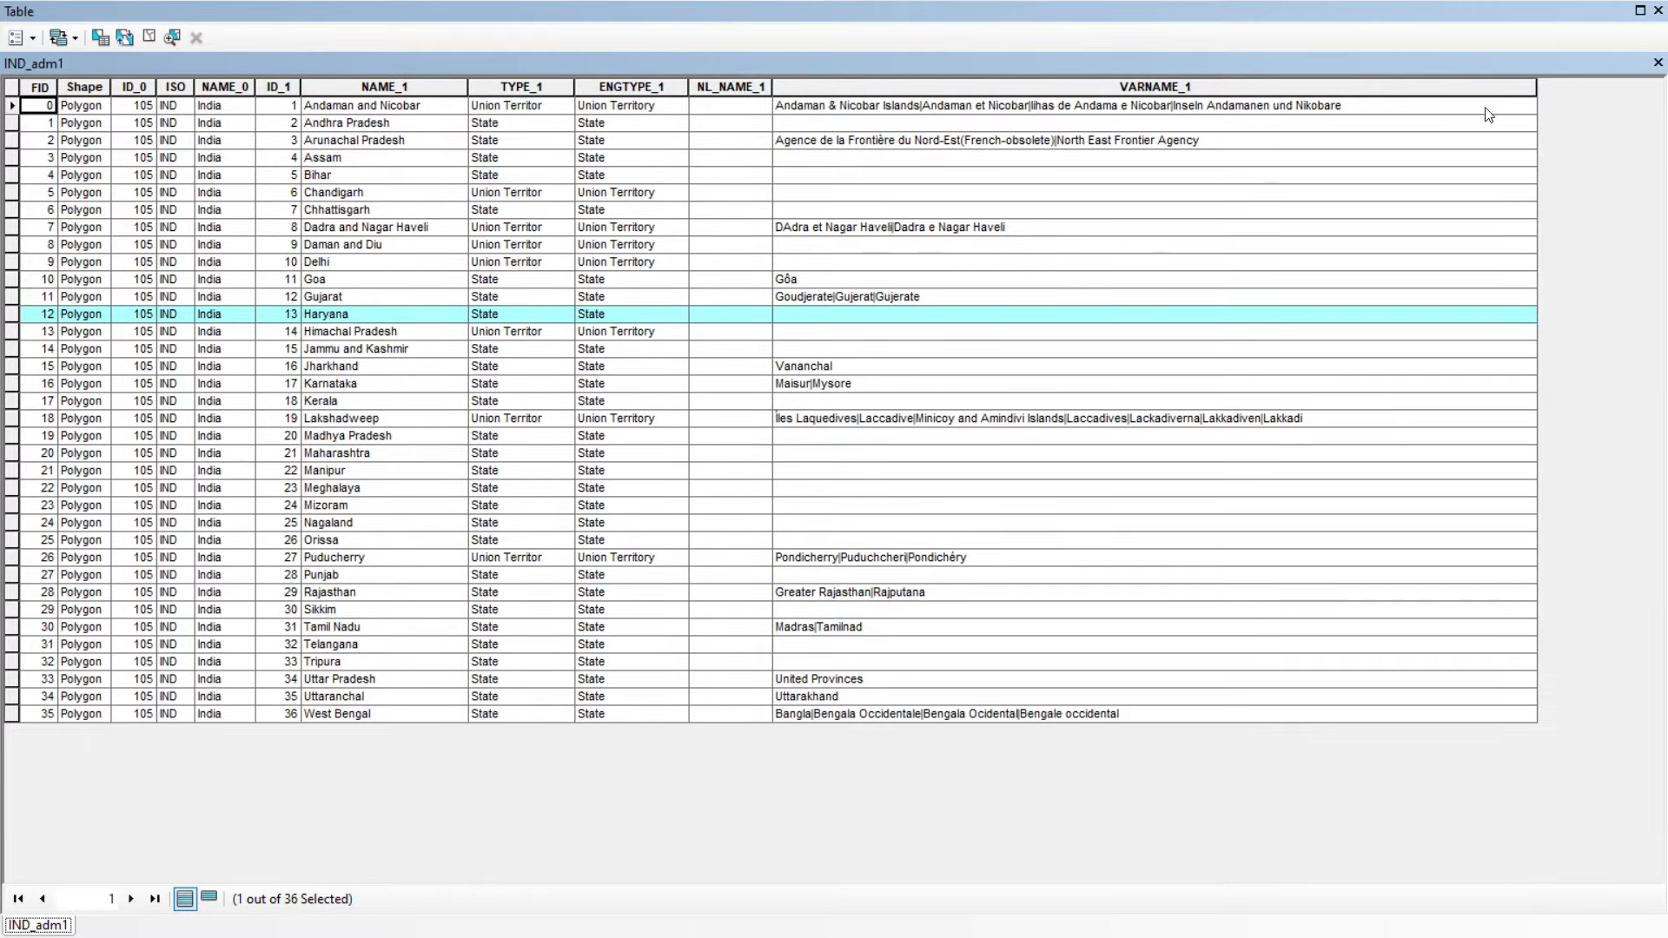
left_click(1658, 62)
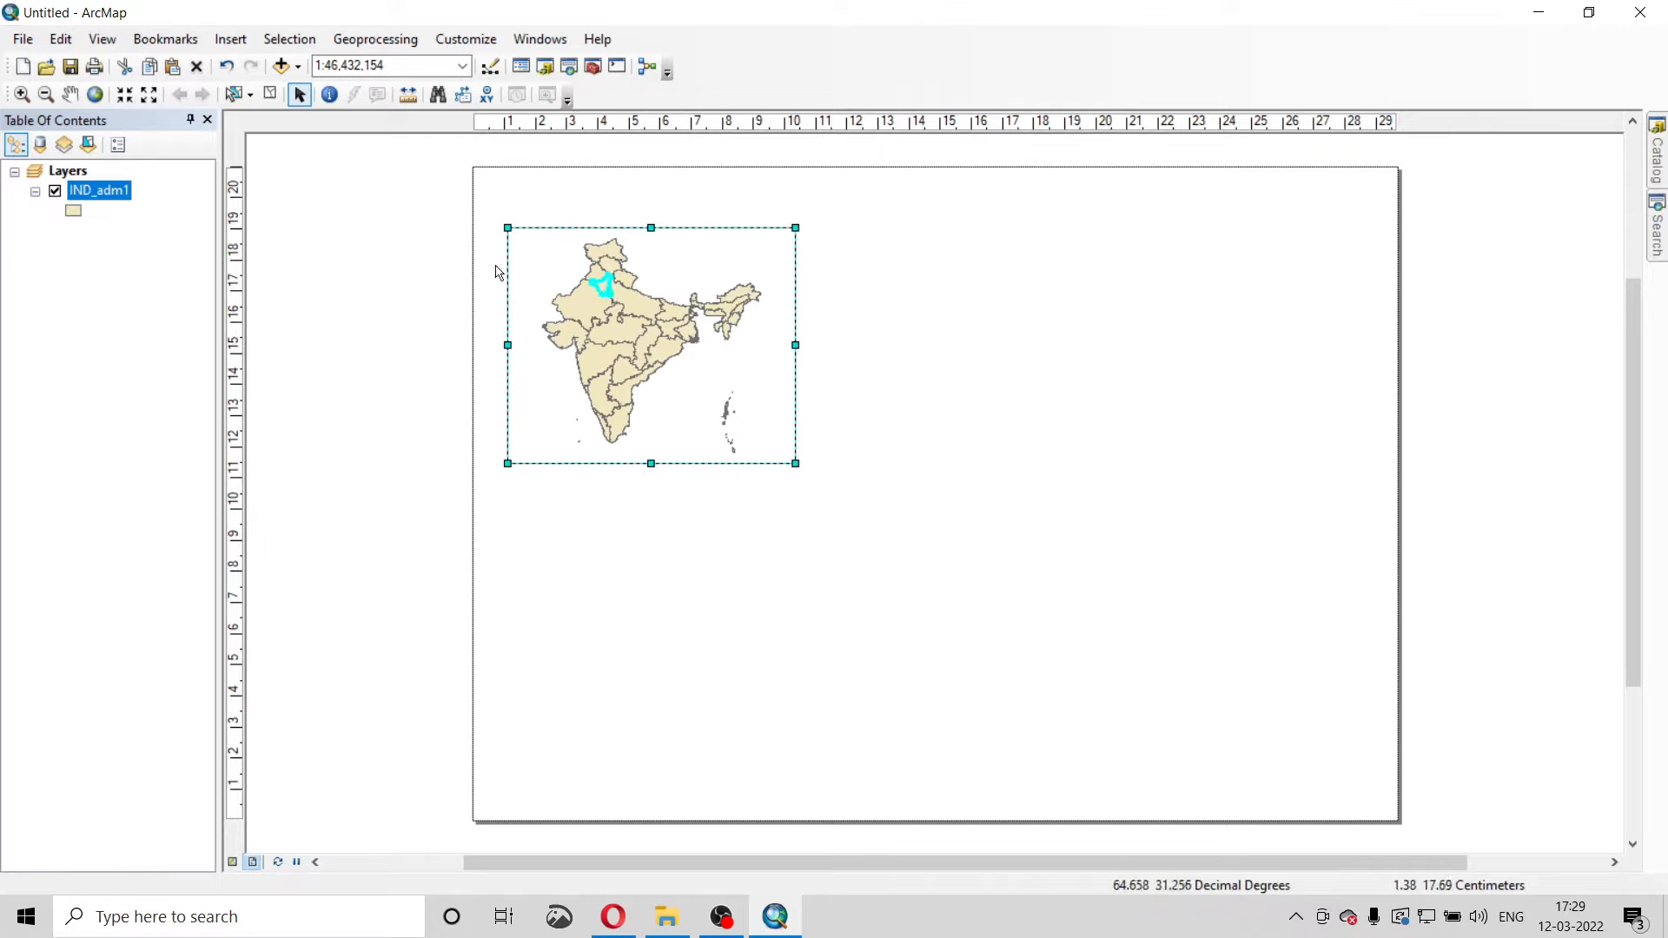
Export the selected IND_adm1 feature as the shapefile "Haryana in India.shp" in the Exports folder and add it to the map as a layer.
right_click(112, 194)
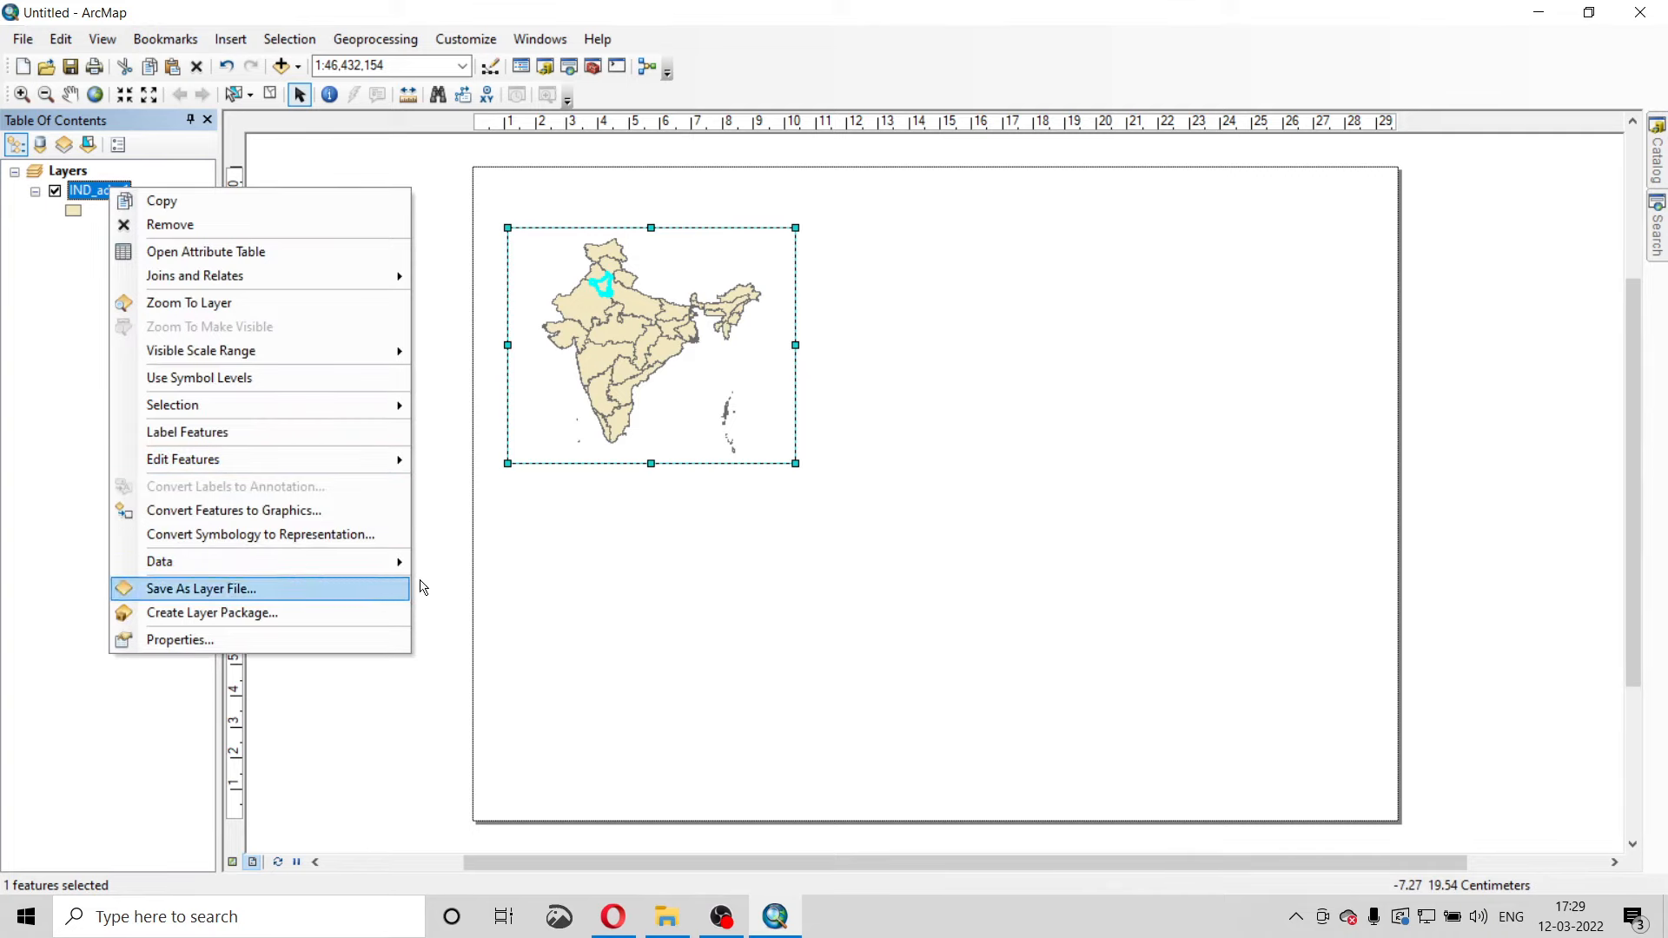
mouse_move(395, 563)
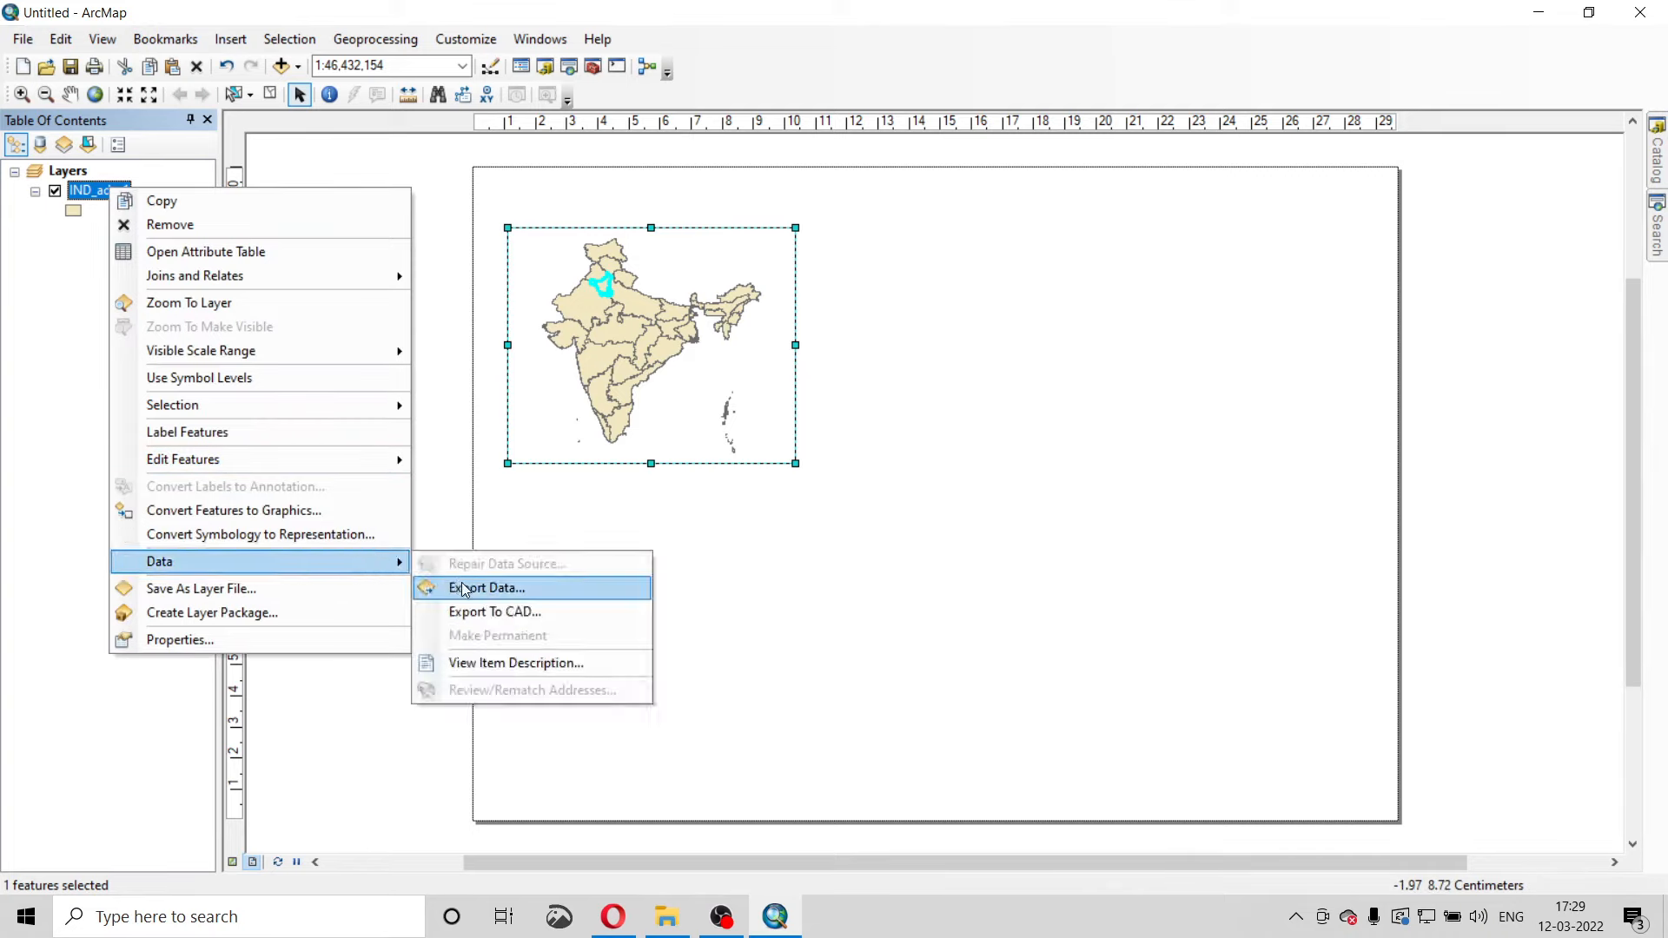
left_click(465, 589)
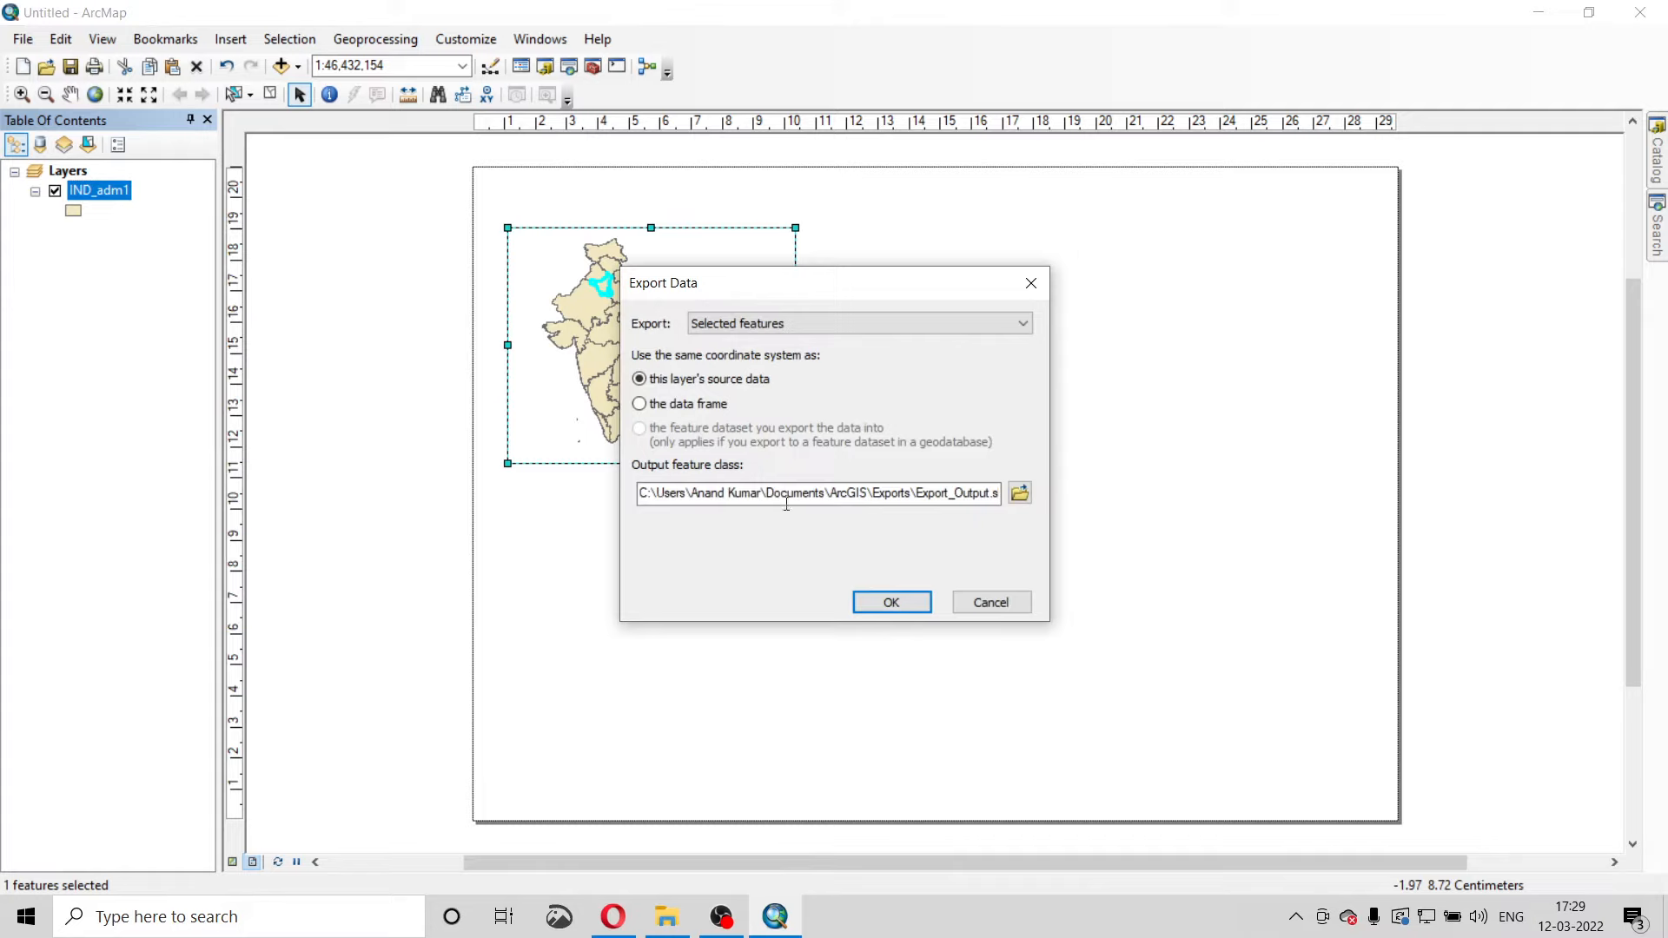
left_click(1022, 493)
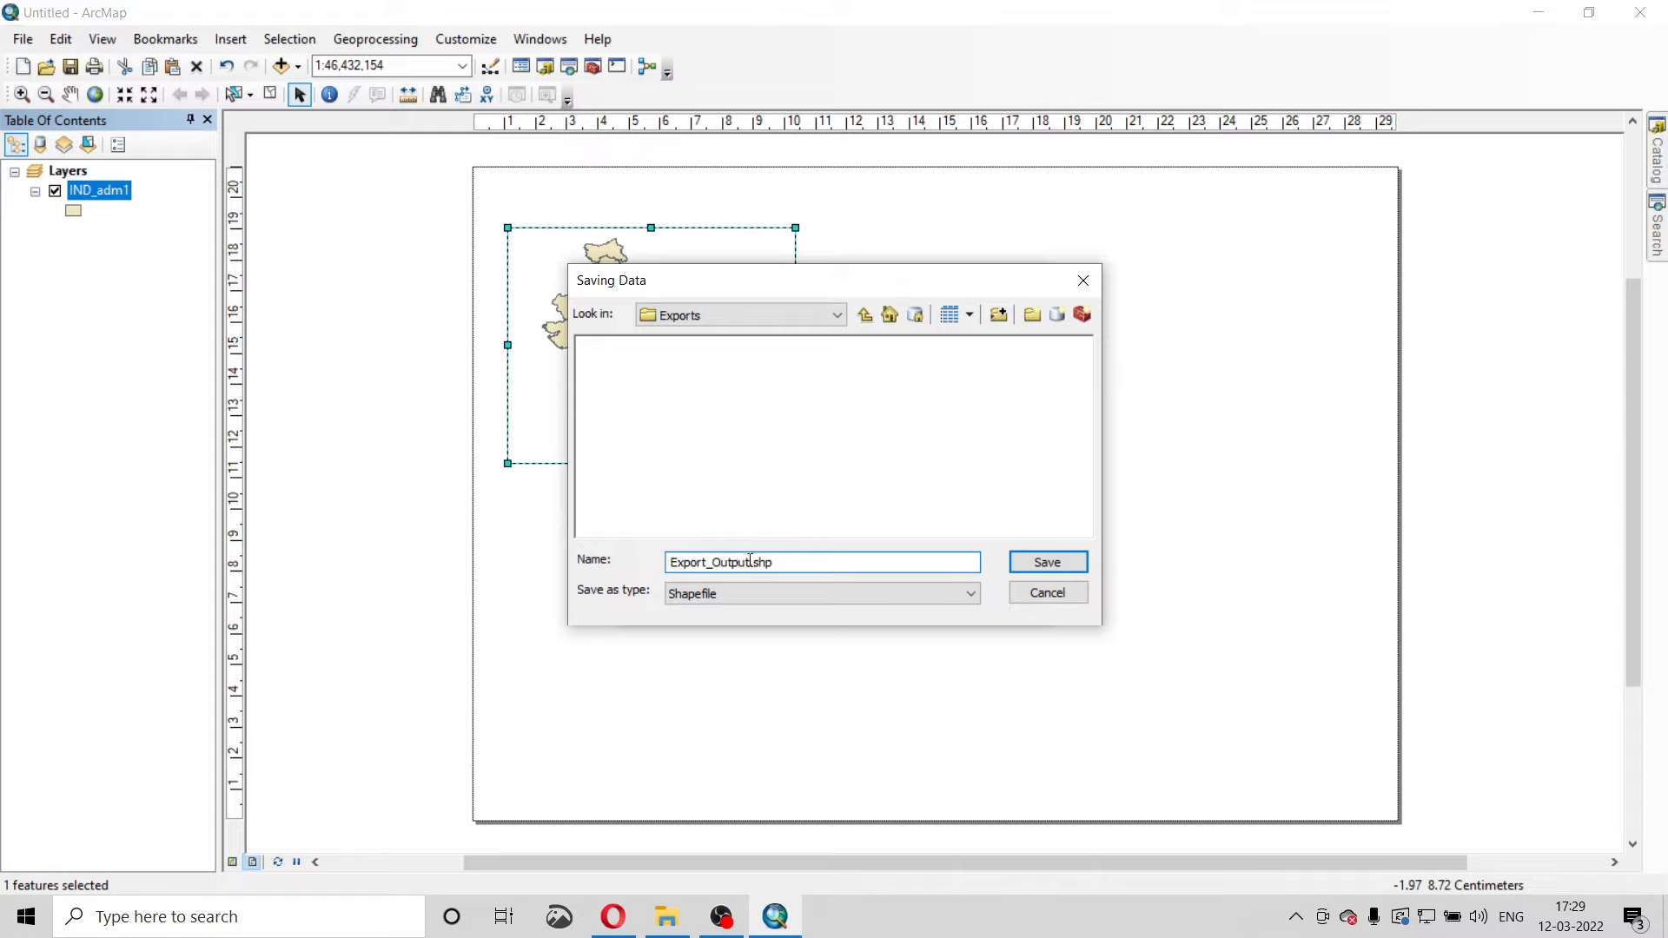
left_click_drag(748, 562, 656, 560)
type("Haryab")
key("BackSpace")
type("na in India")
left_click(865, 599)
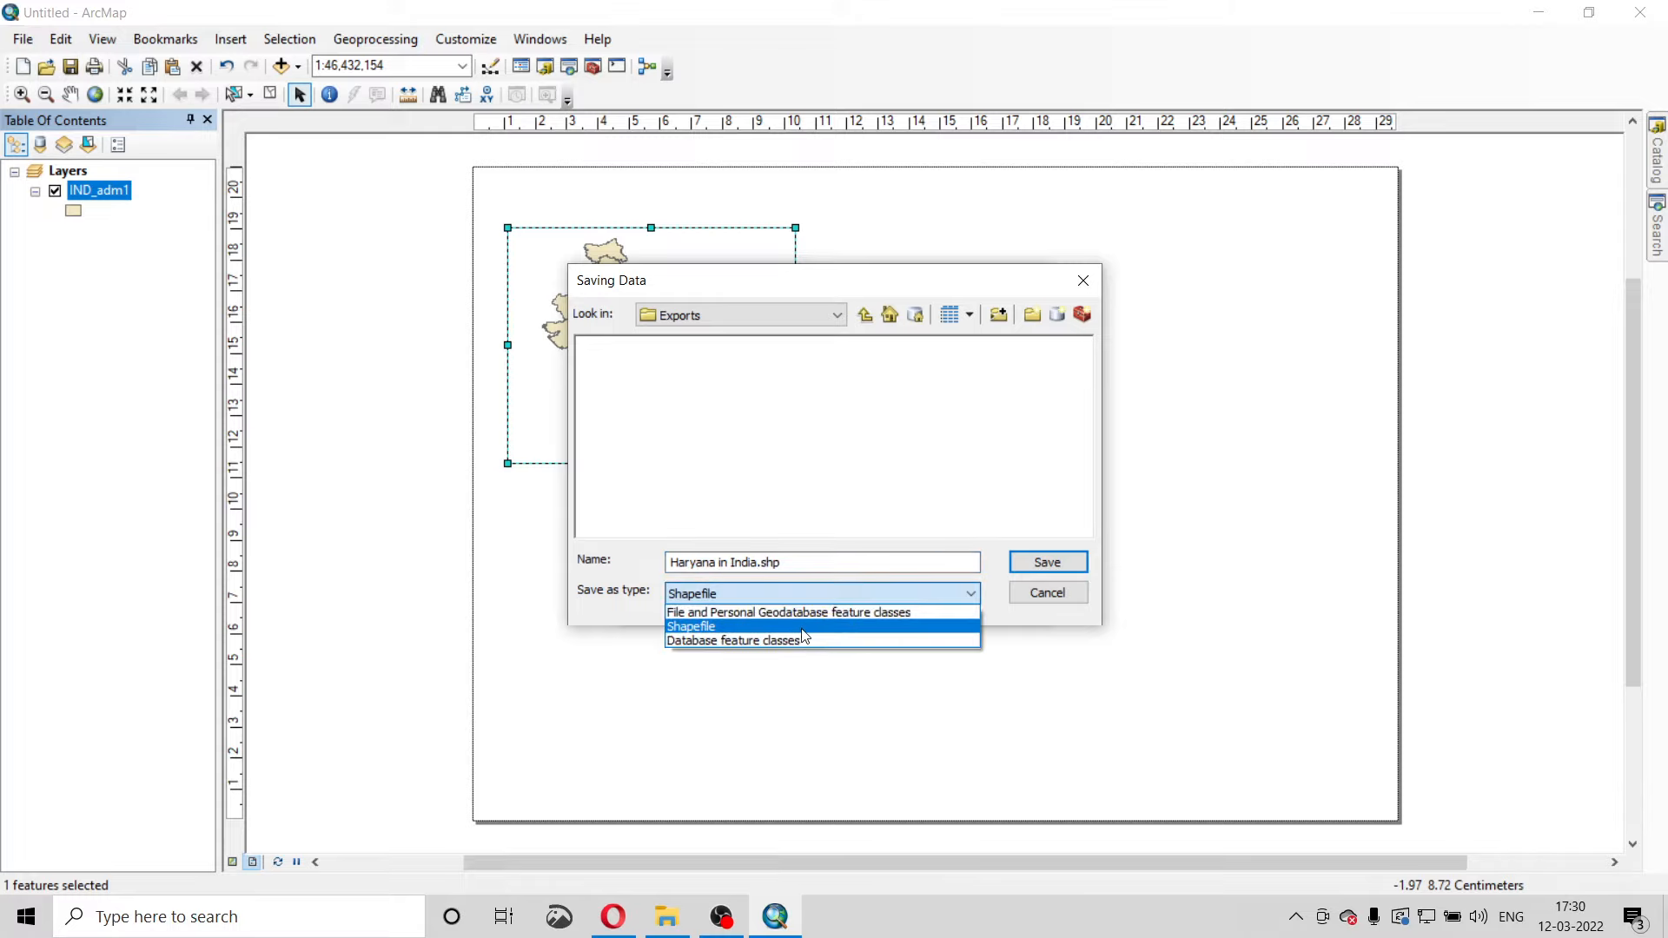
left_click(803, 631)
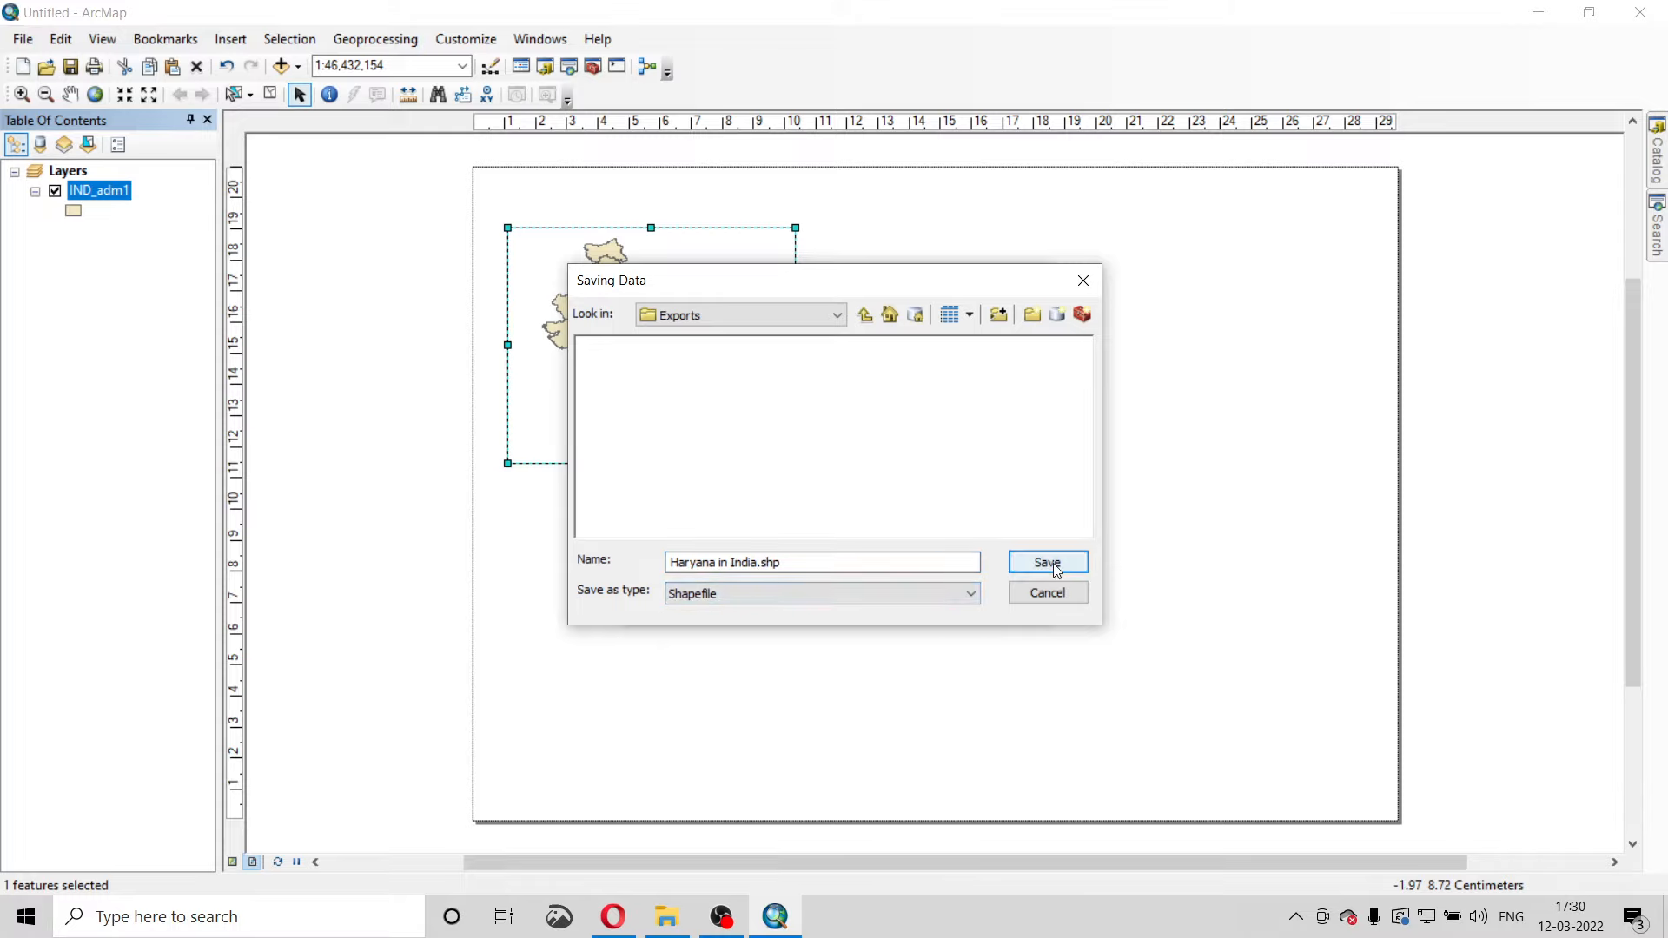
left_click(1053, 563)
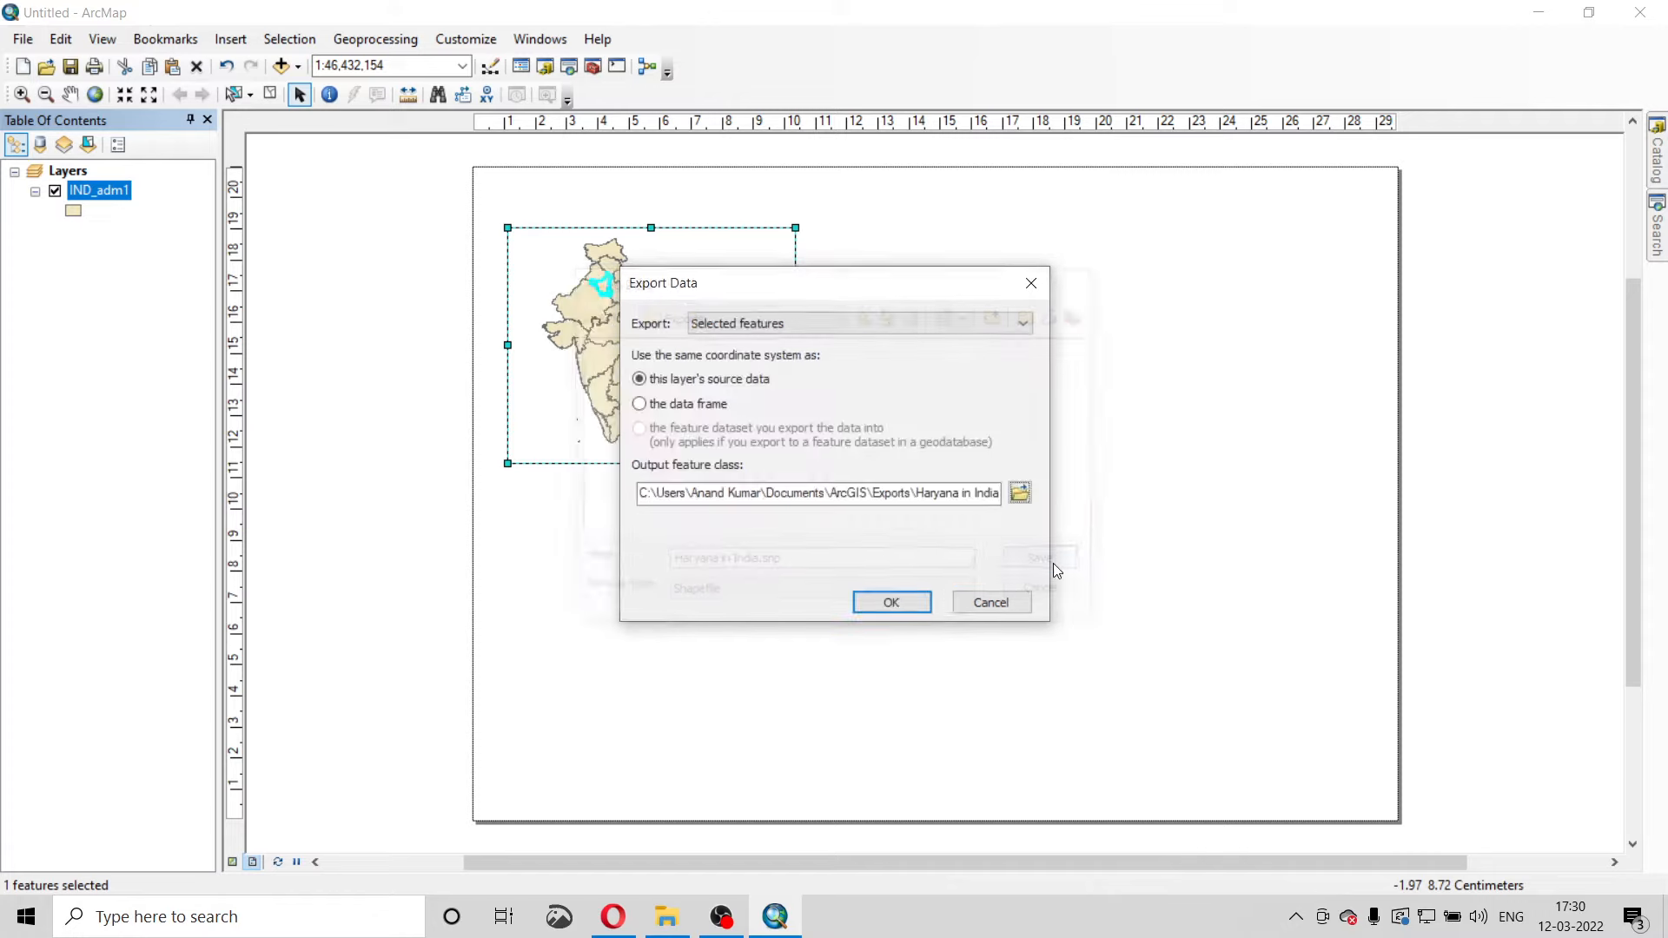
left_click(900, 608)
left_click(913, 539)
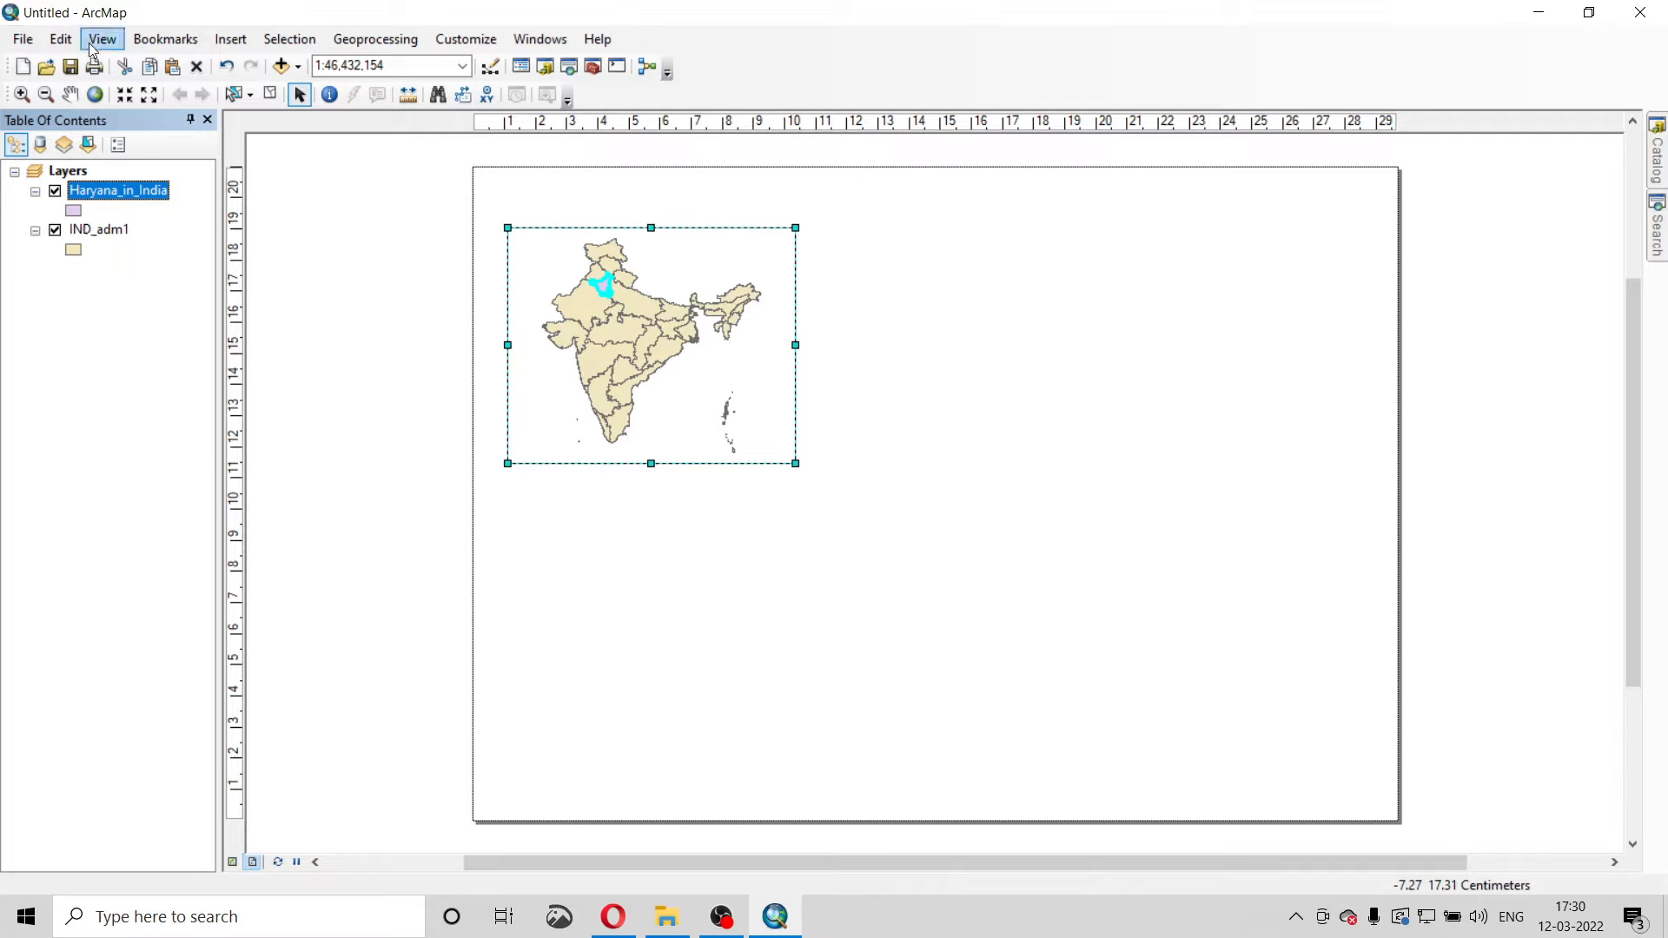
Insert a second data frame and place it in the lower-left part of the page, beneath the India map.
left_click(228, 39)
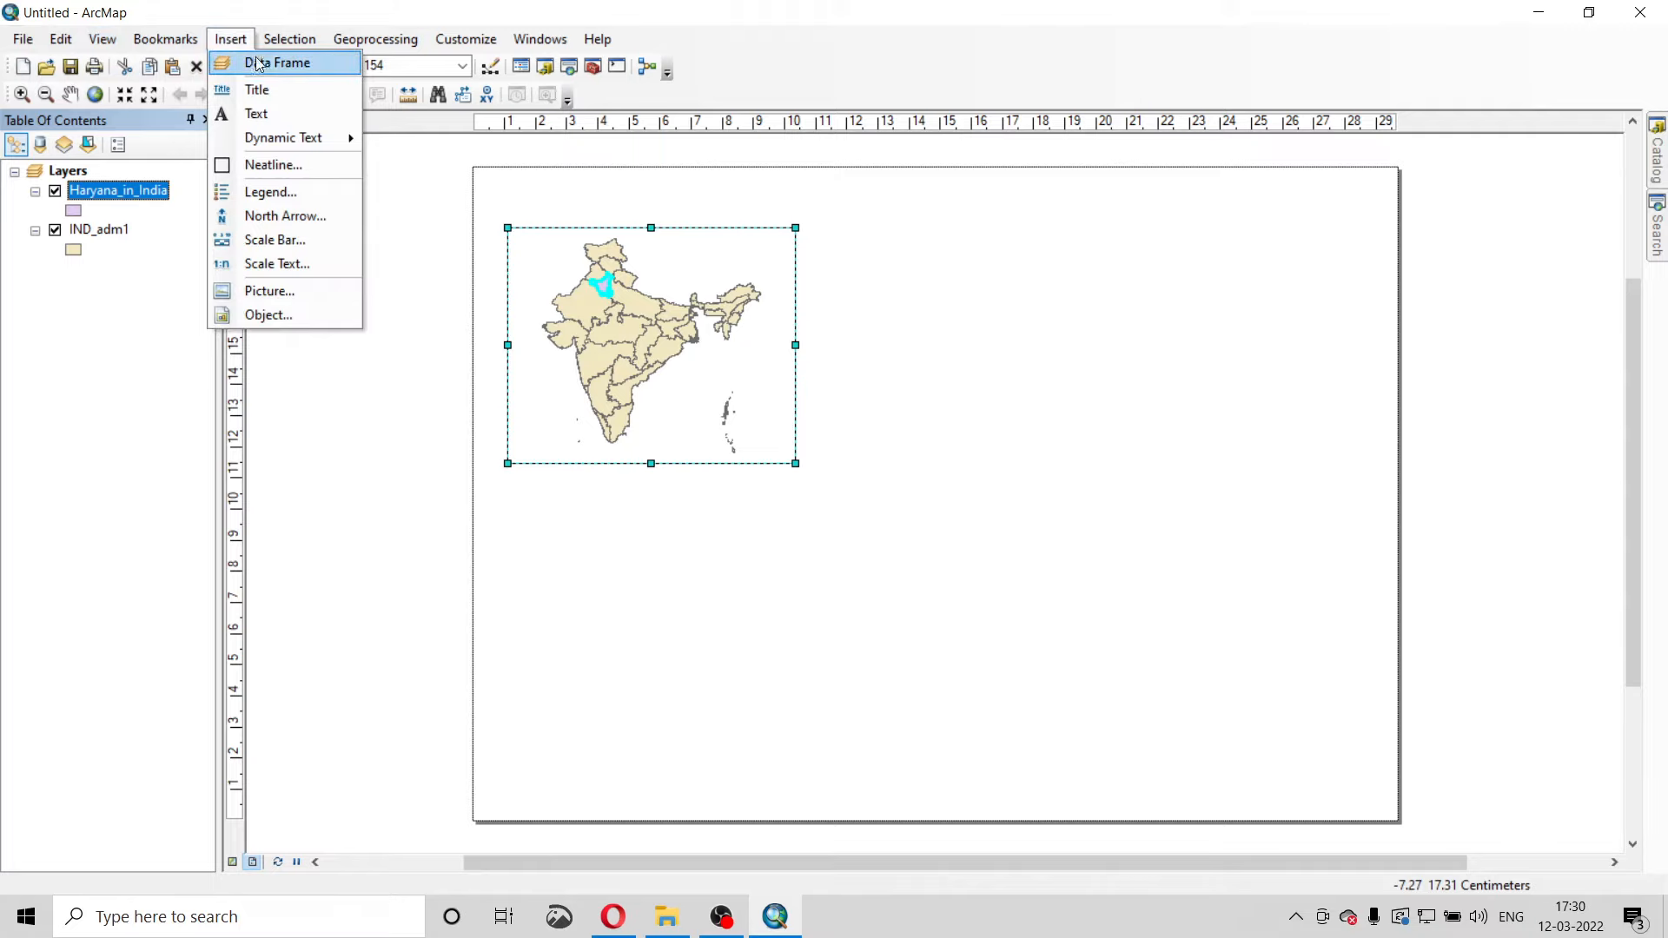
left_click(256, 60)
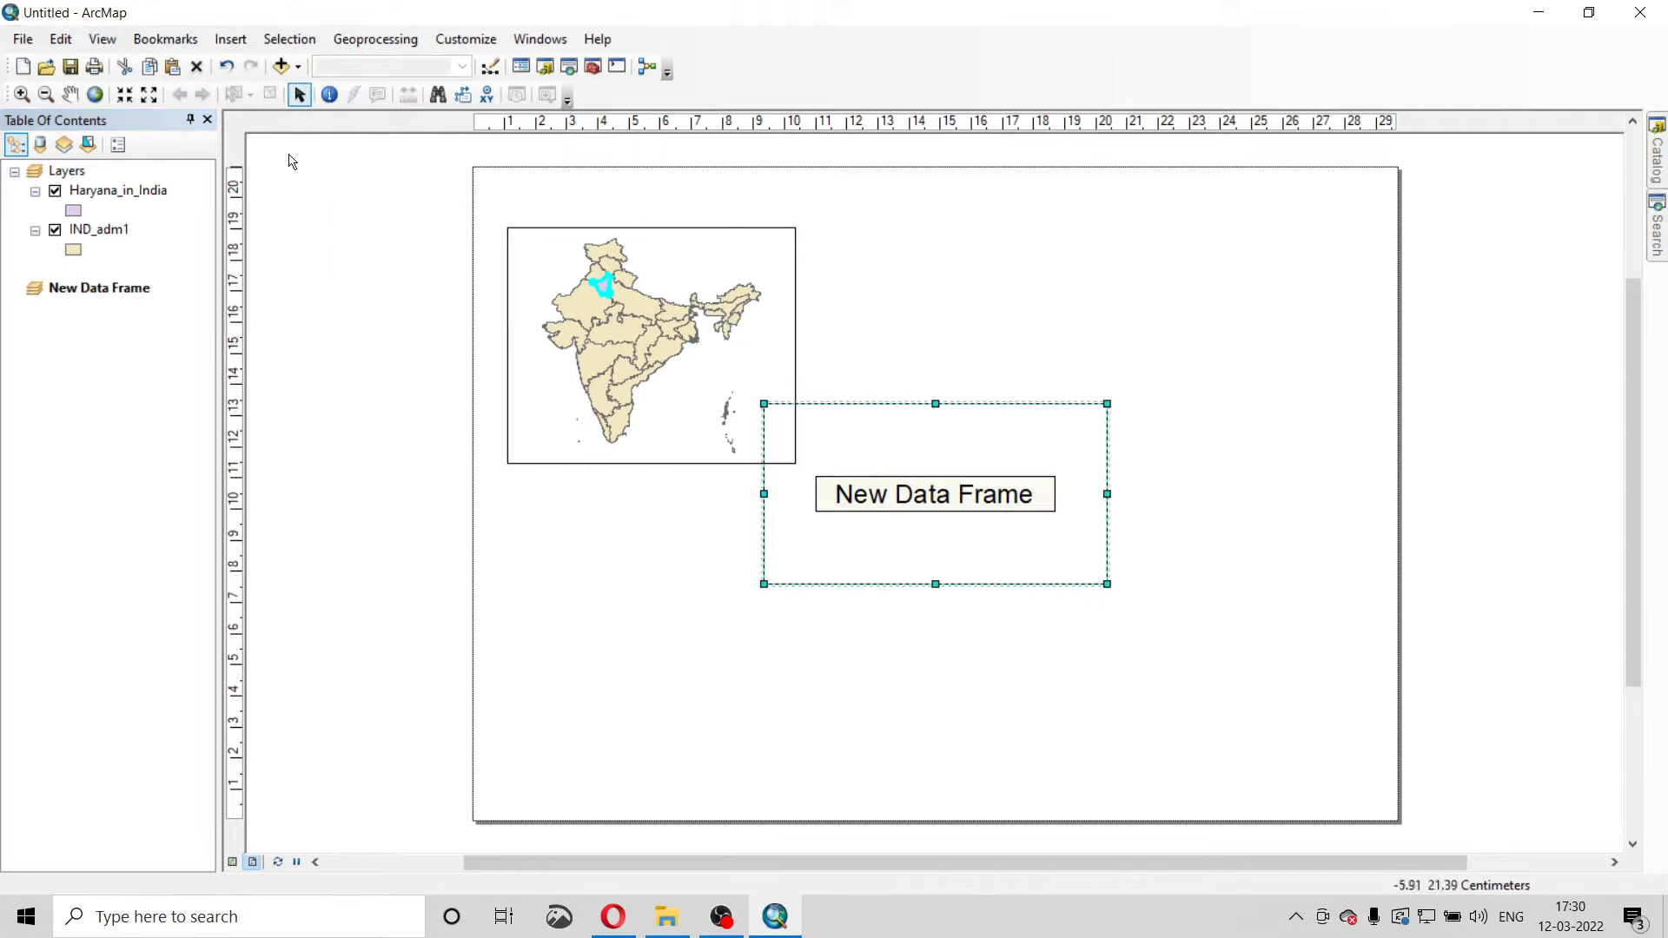
left_click_drag(969, 446, 708, 571)
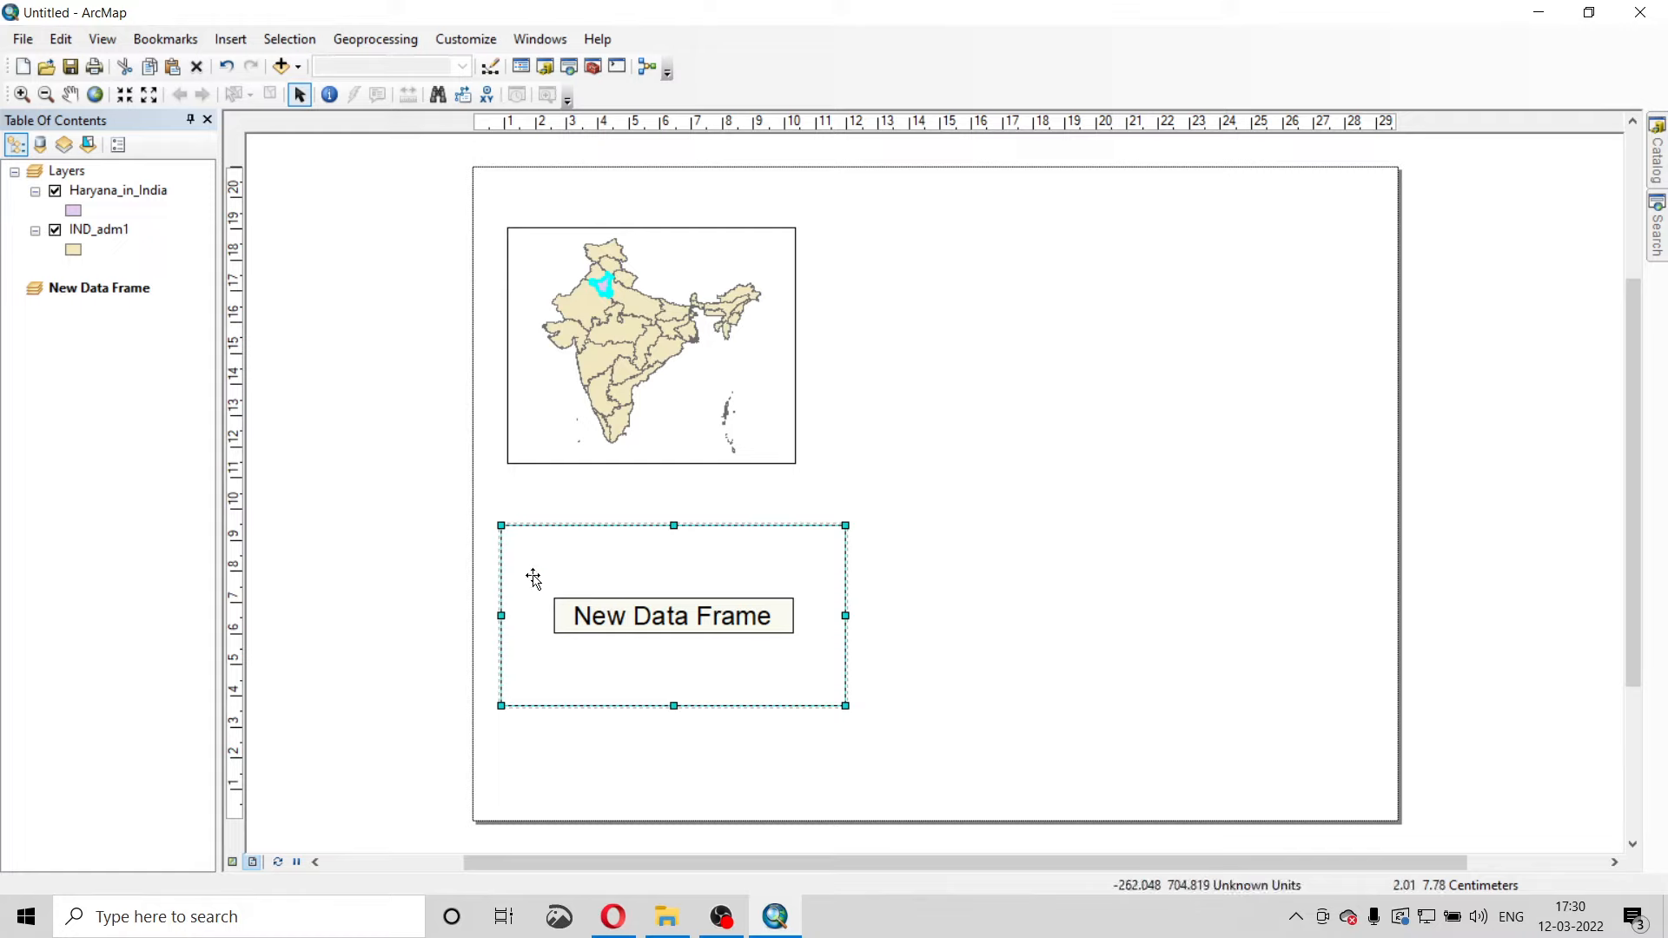
Add the IND_adm2.shp shapefile from the IND_adm folder to New Data Frame.
left_click(280, 68)
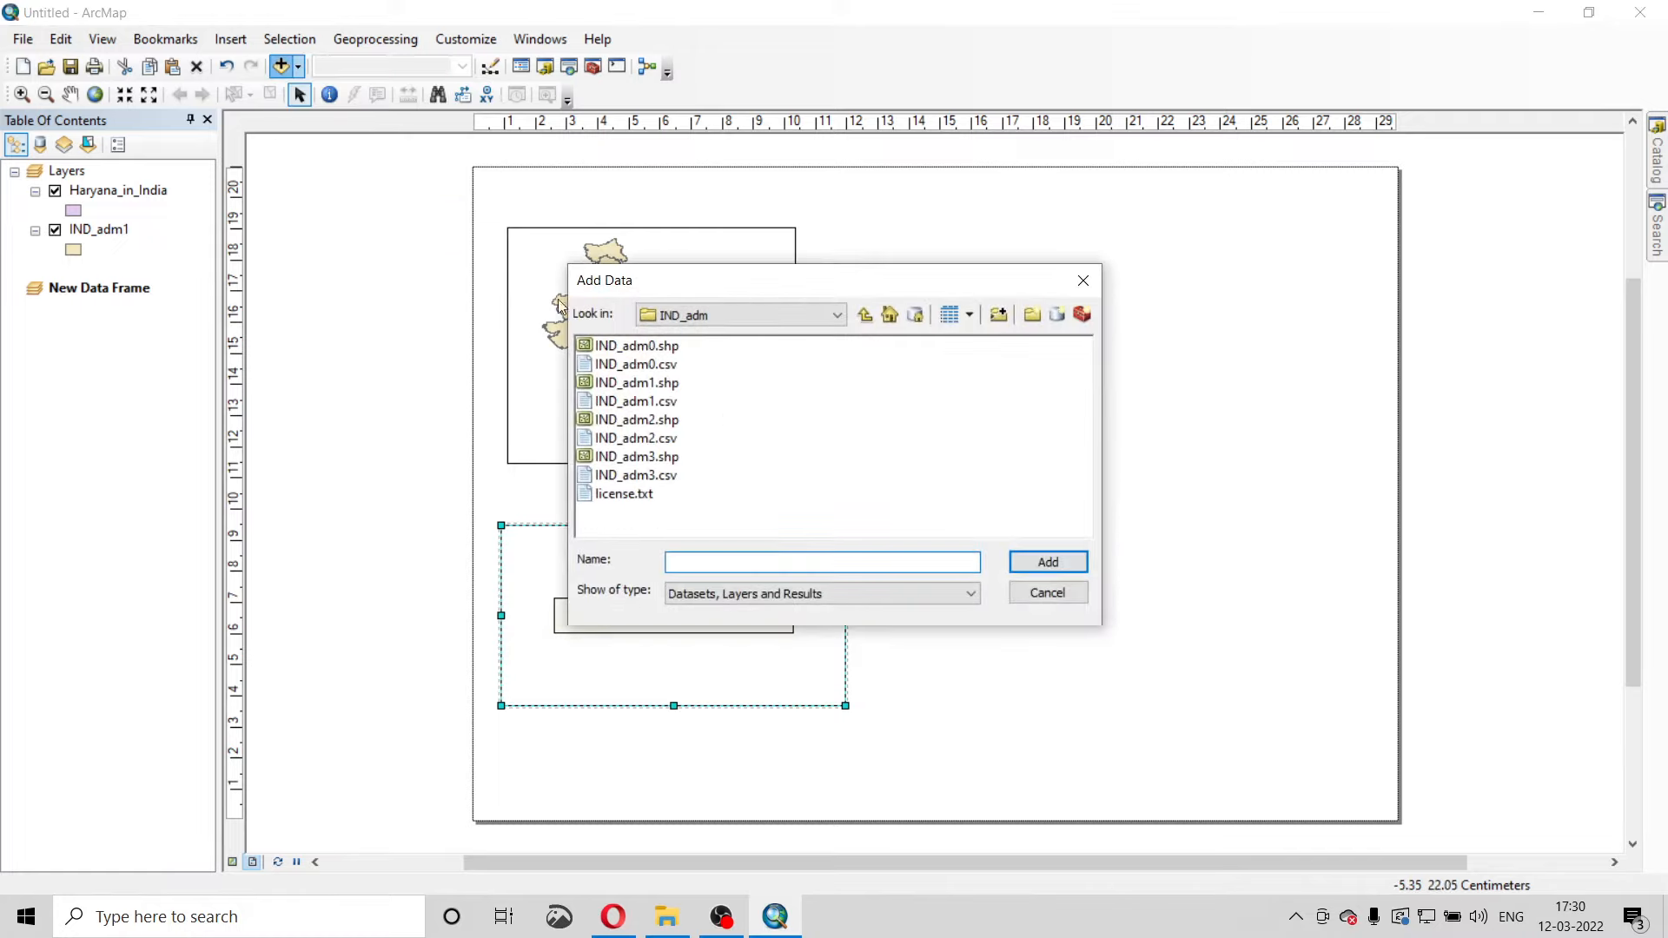
left_click(639, 425)
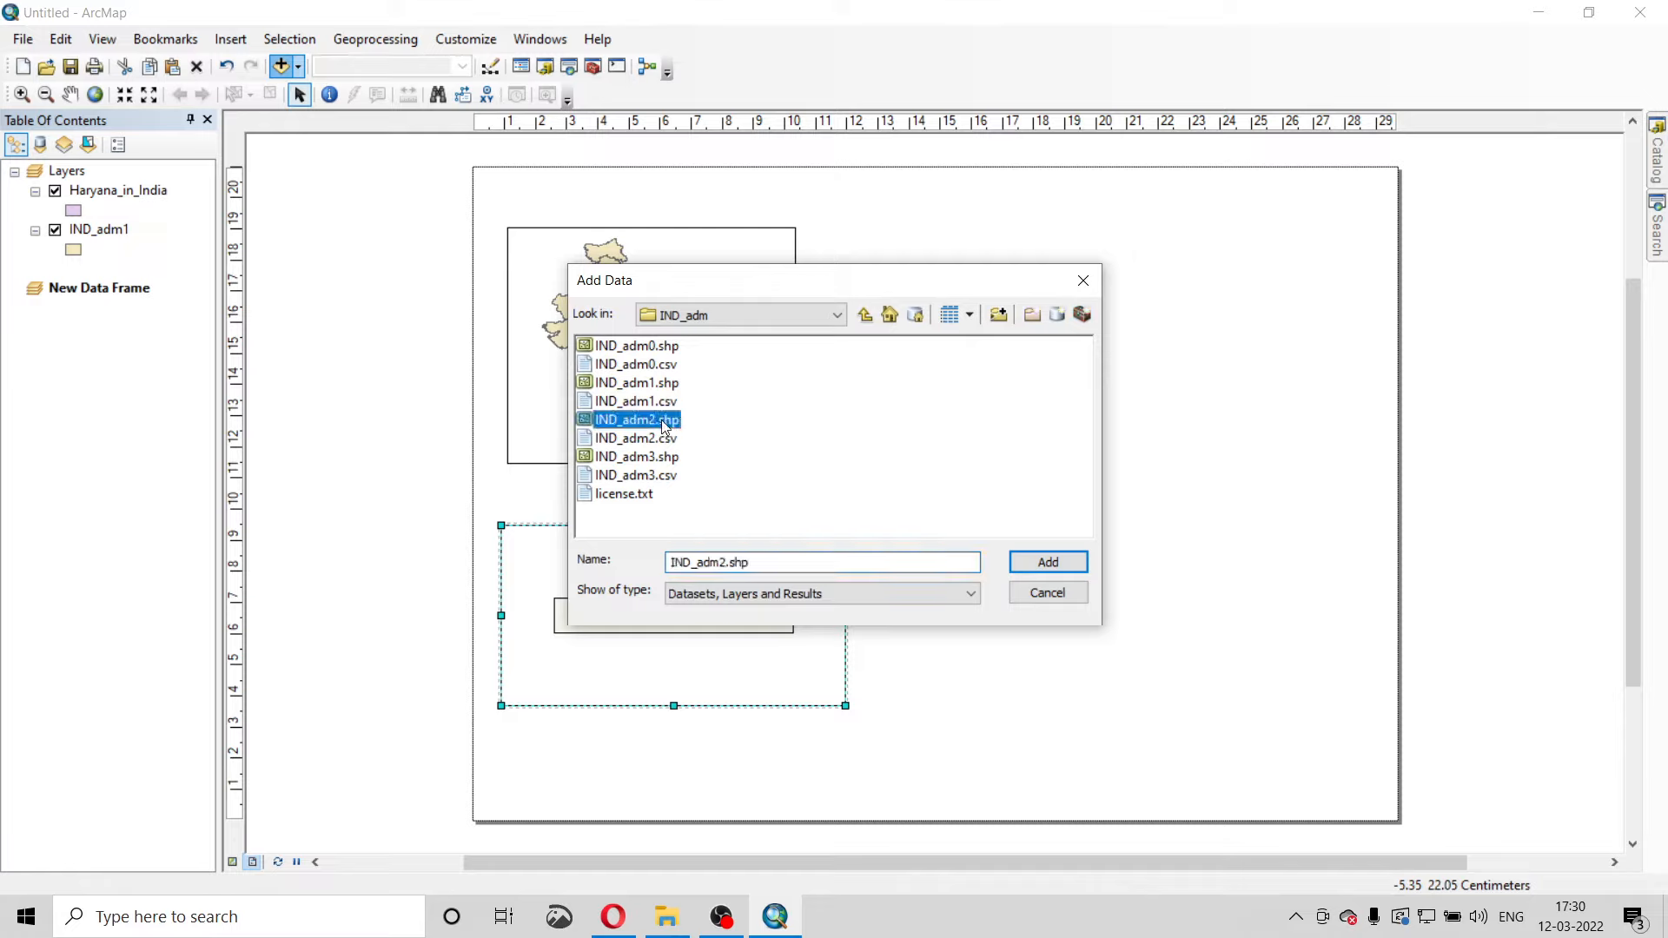
left_click(1067, 560)
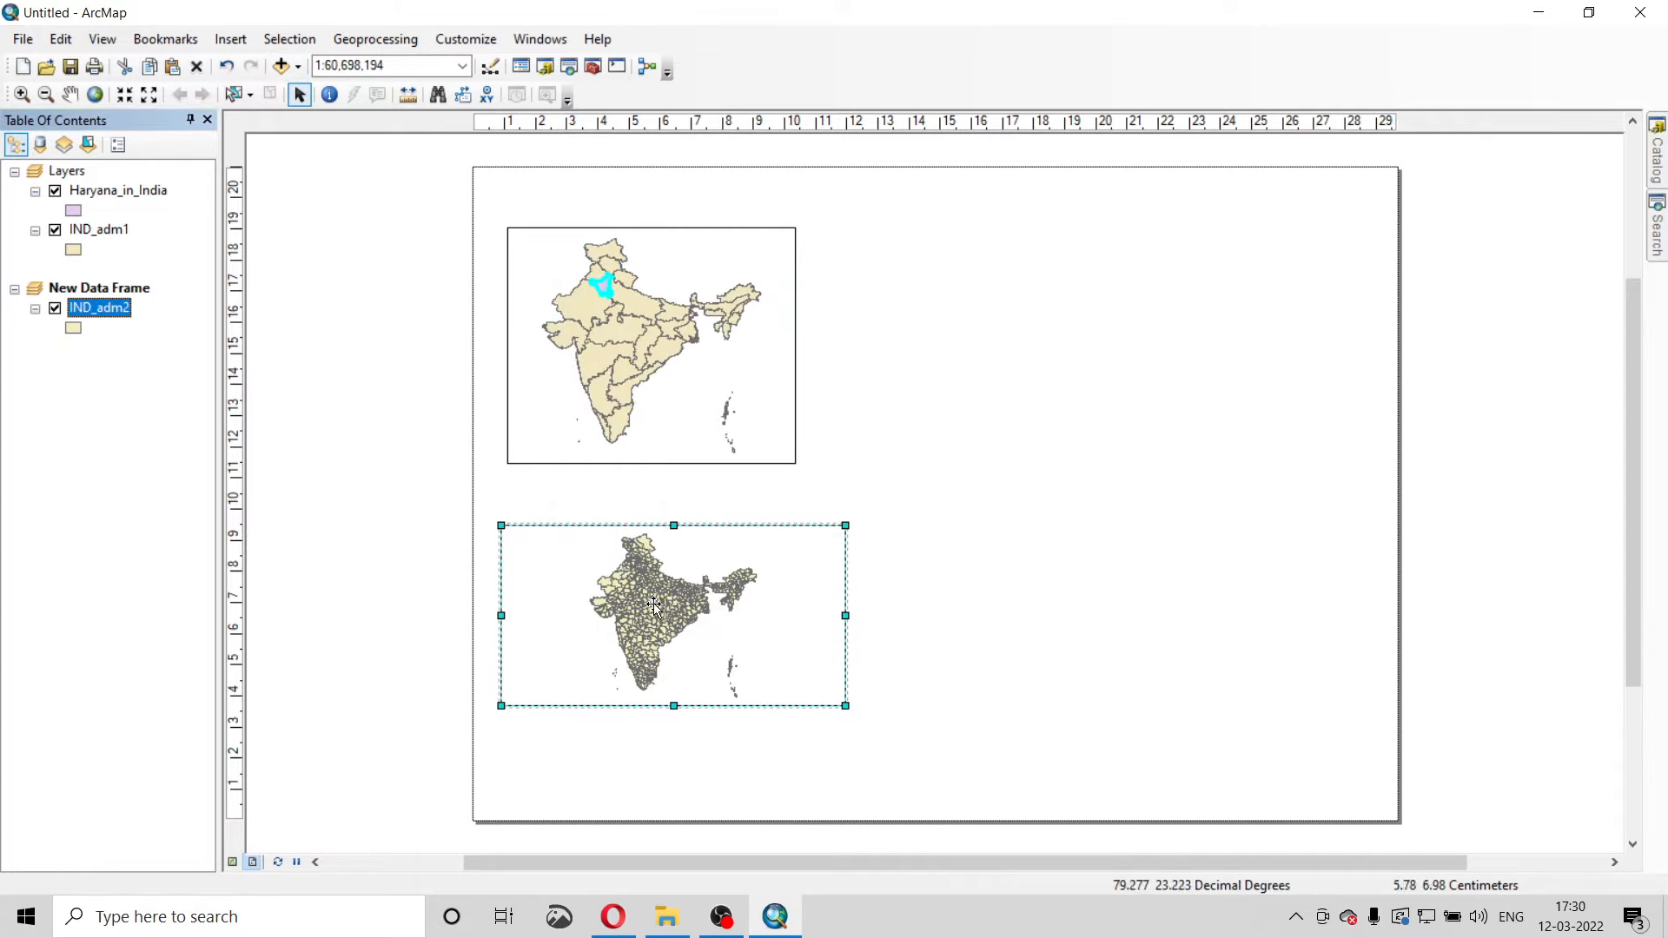
Select all Haryana district records, Ambala through Yamuna Nagar, in the IND_adm2 attribute table and close the table.
right_click(87, 308)
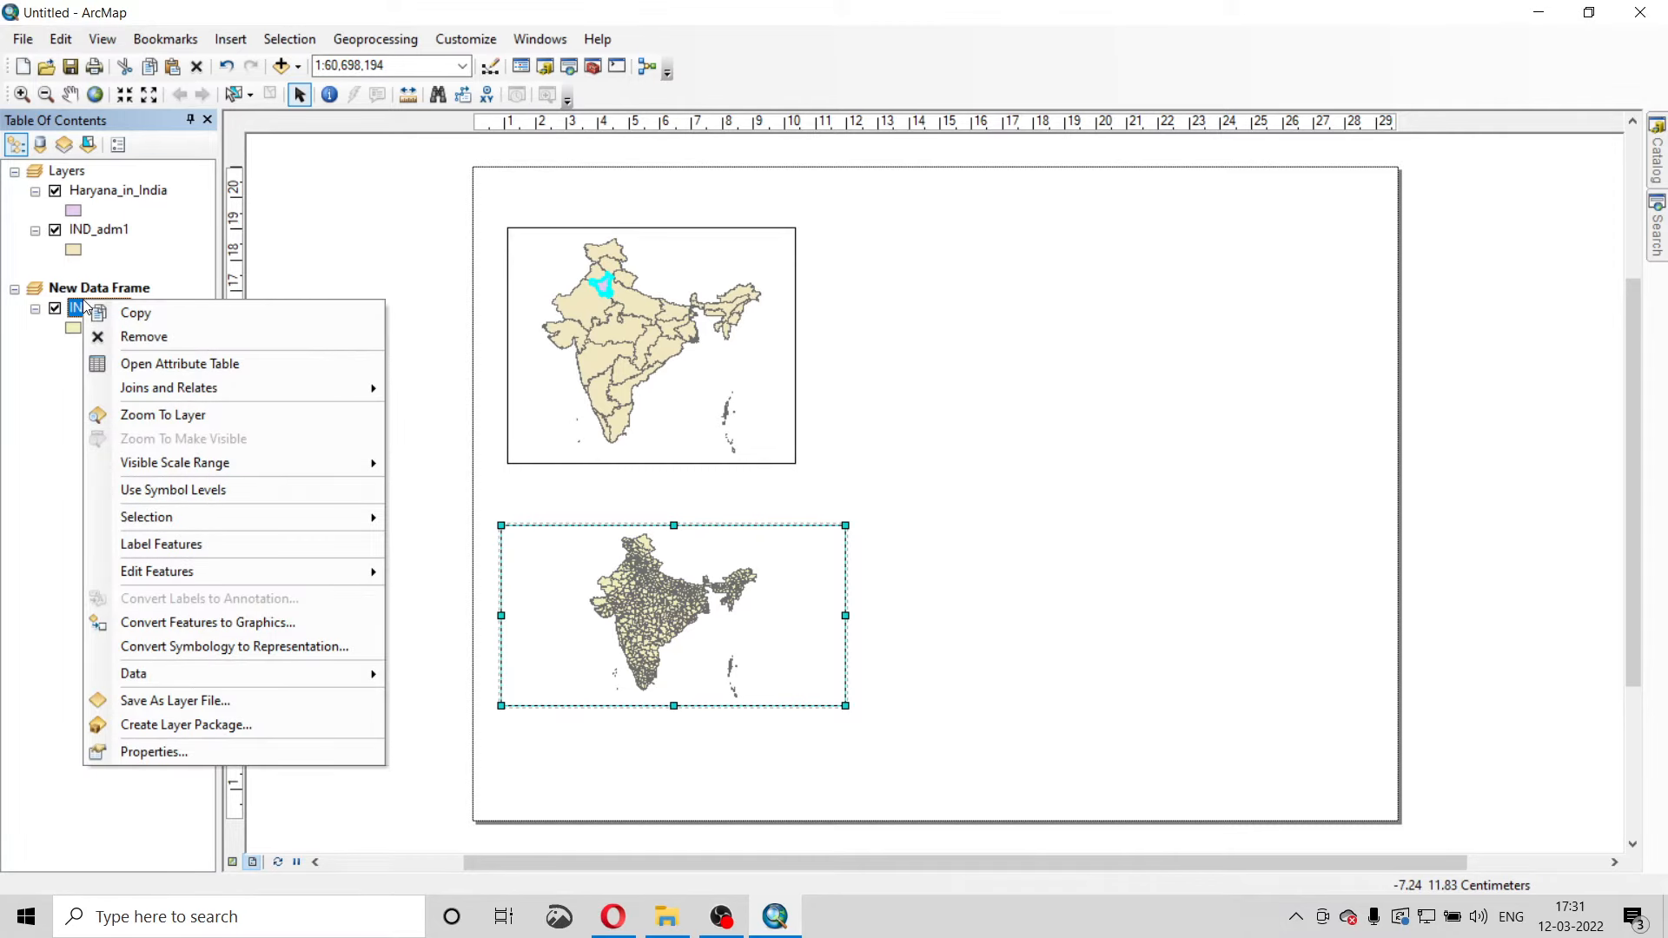
left_click(167, 364)
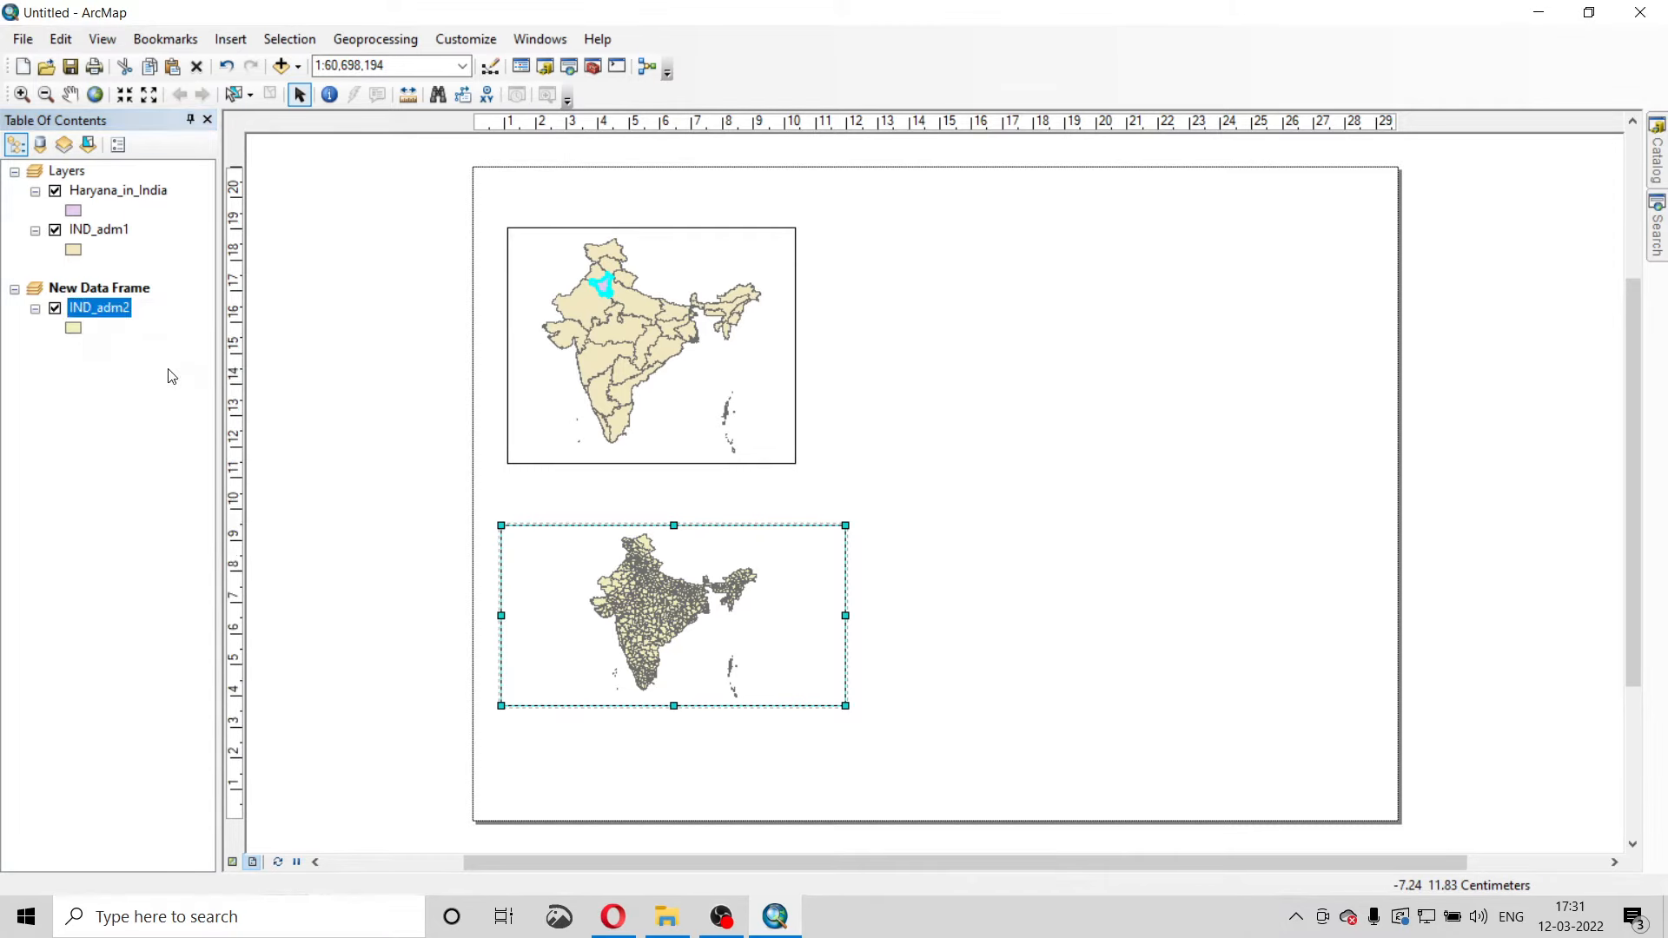
scroll(194, 369, "down", 10)
scroll(195, 371, "down", 20)
scroll(194, 373, "down", 7)
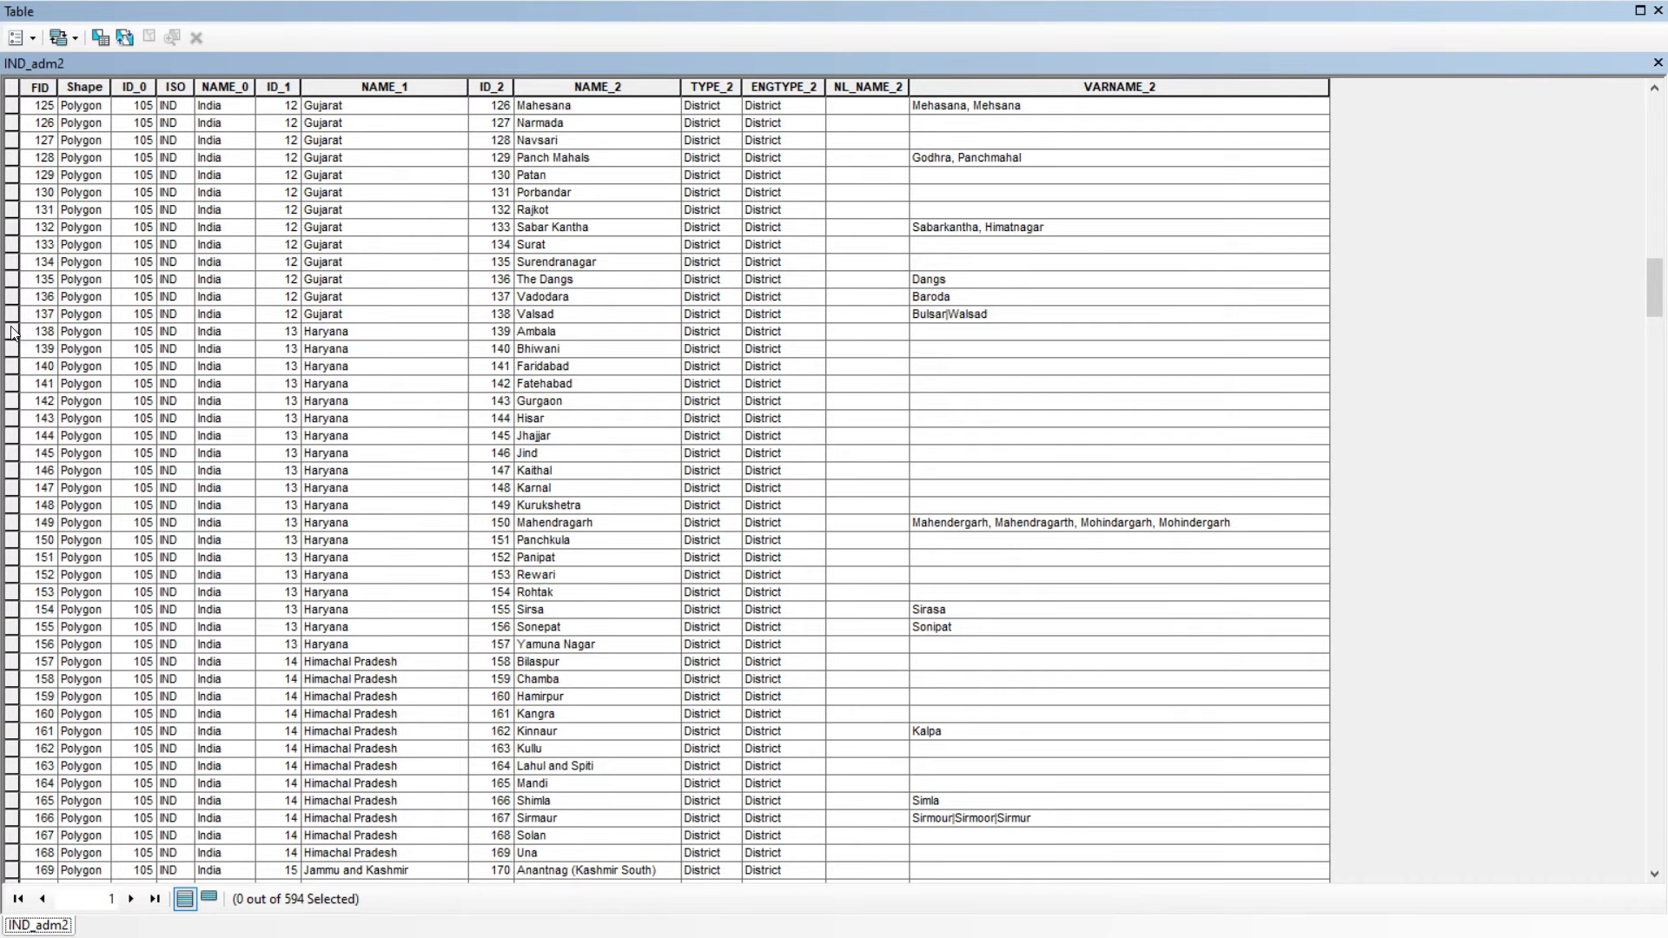
left_click_drag(11, 333, 28, 647)
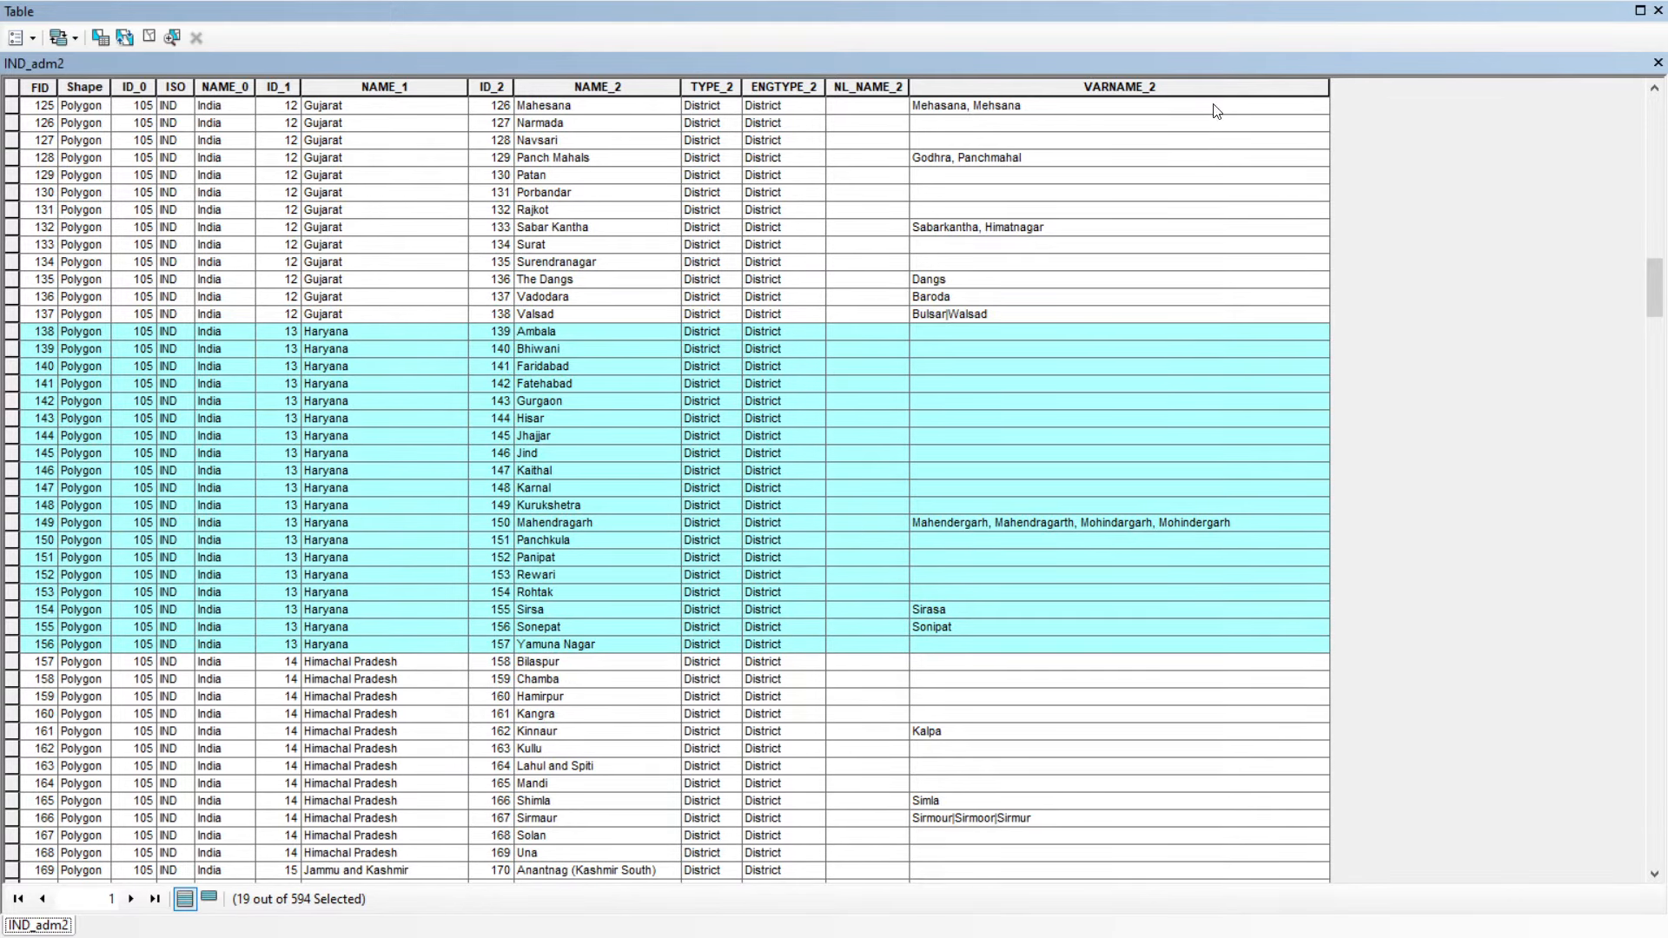
left_click(1659, 63)
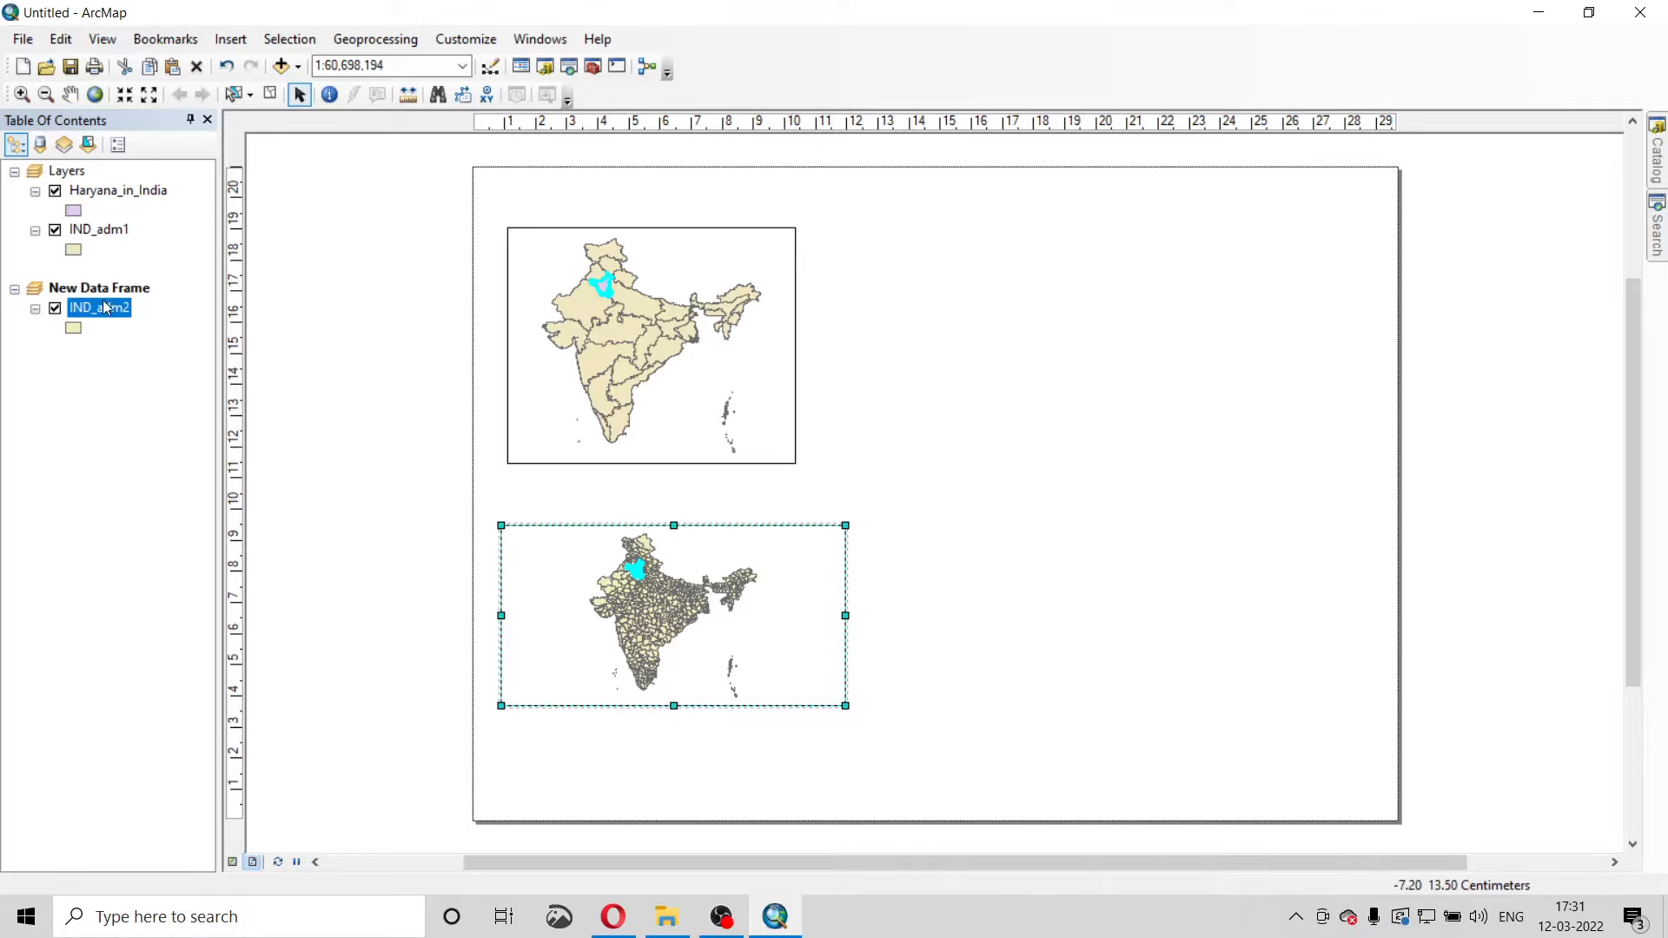
Export the selected IND_adm2 districts as the shapefile Haryana.shp in the Exports folder and add it to the map as a layer.
right_click(107, 311)
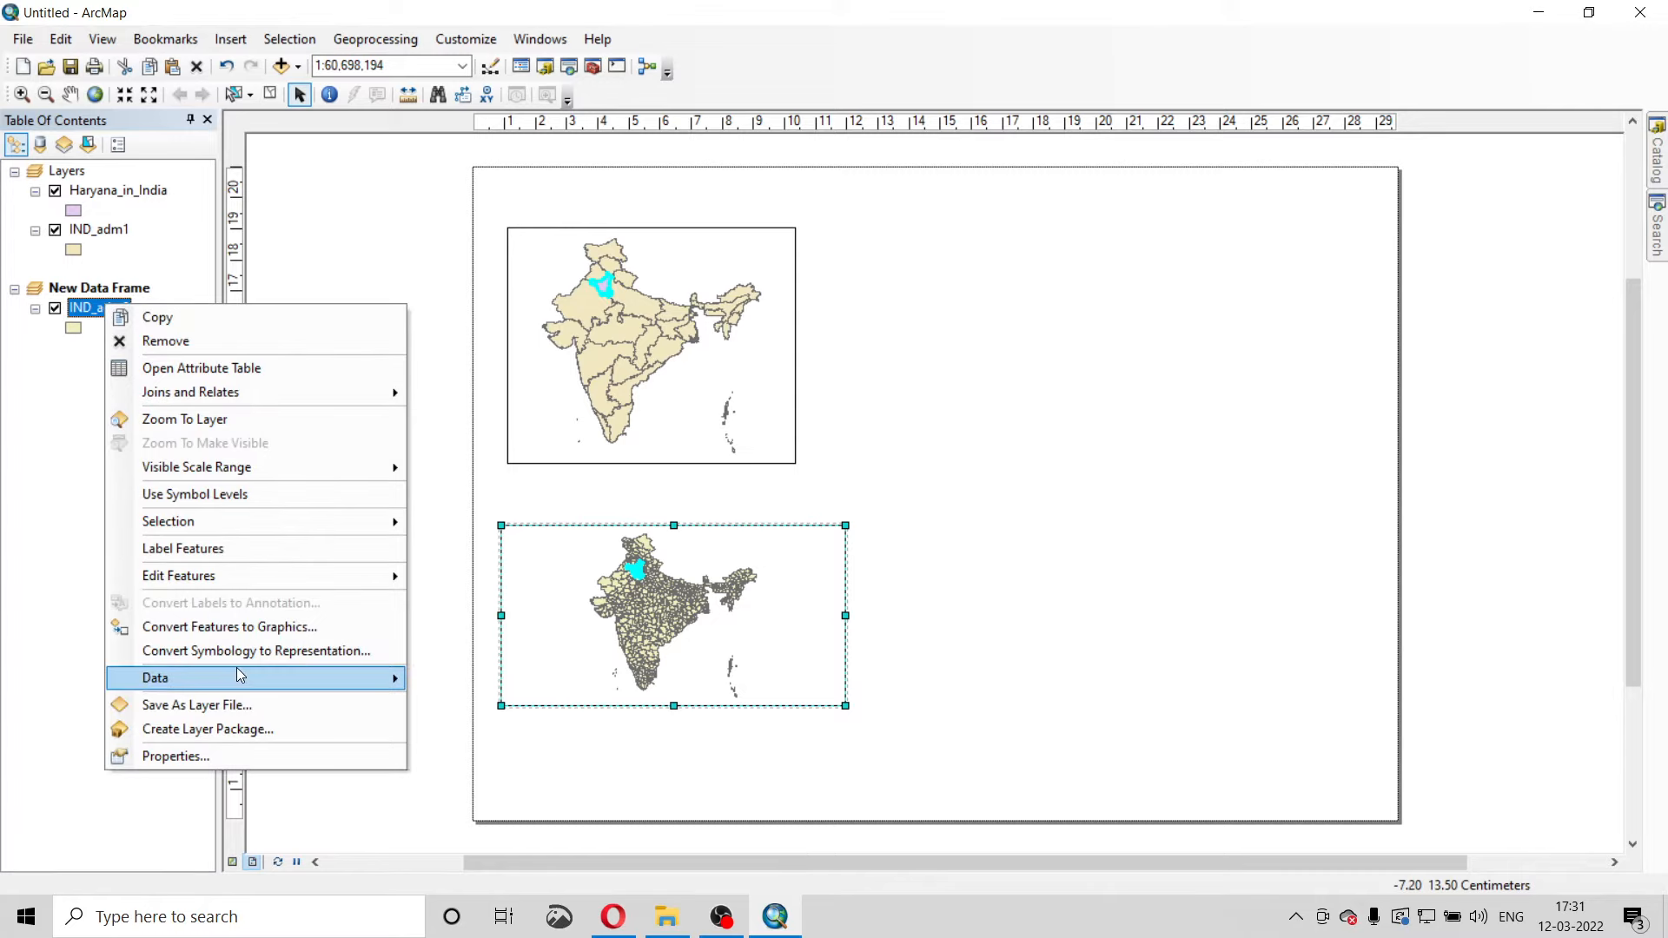
mouse_move(240, 675)
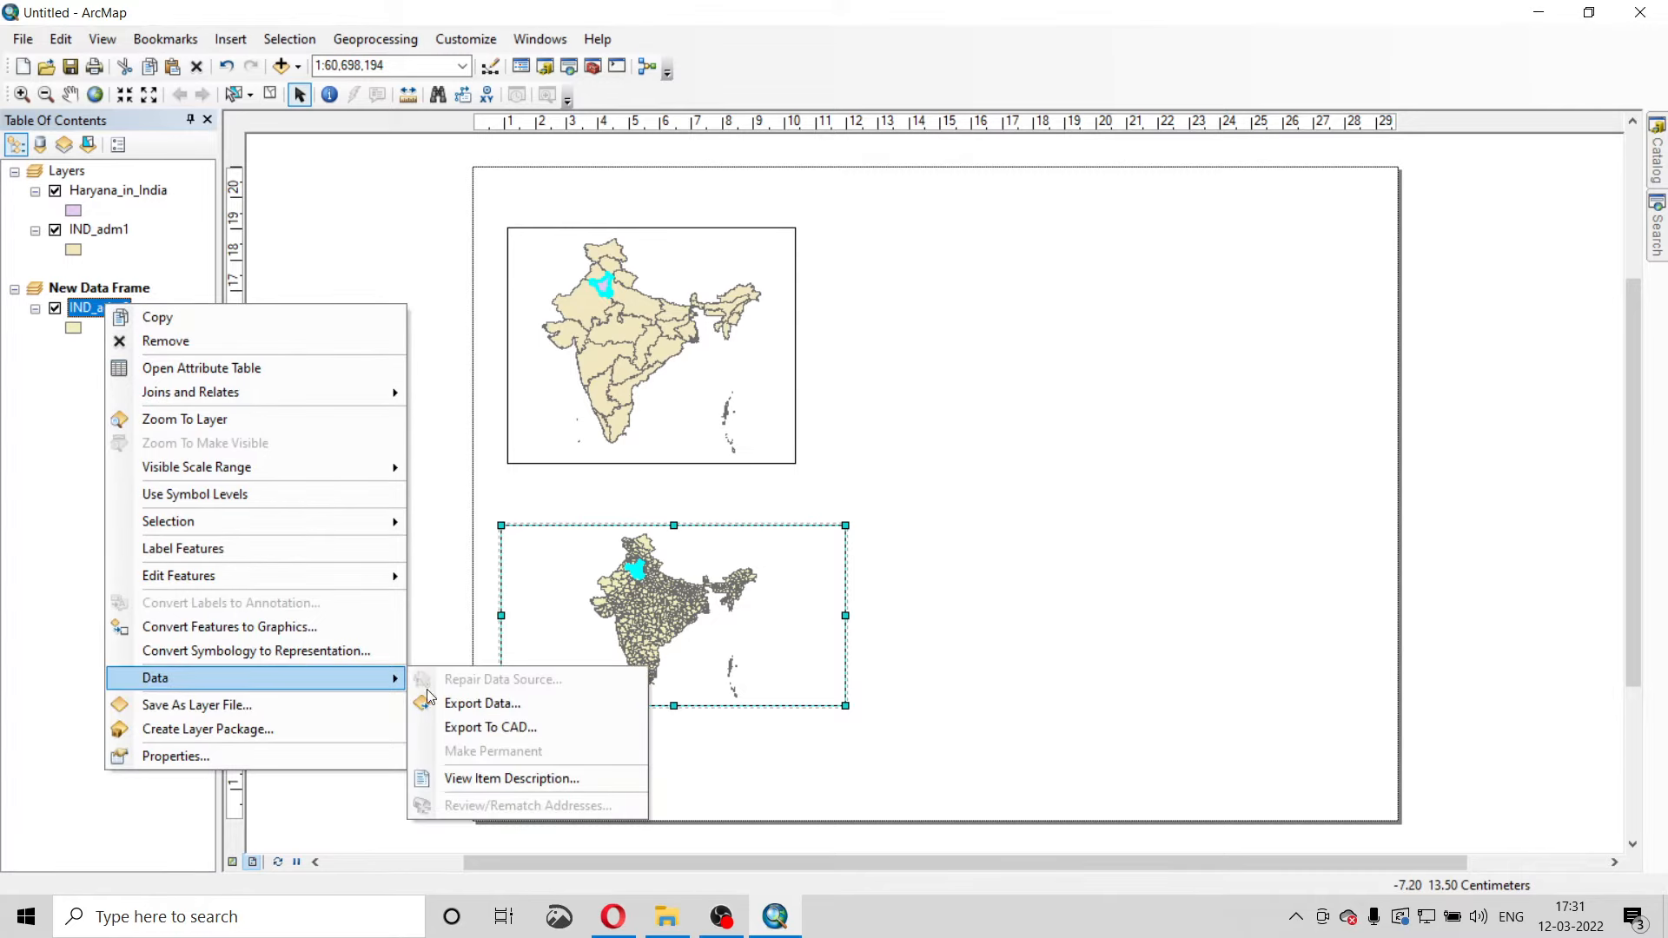
left_click(473, 706)
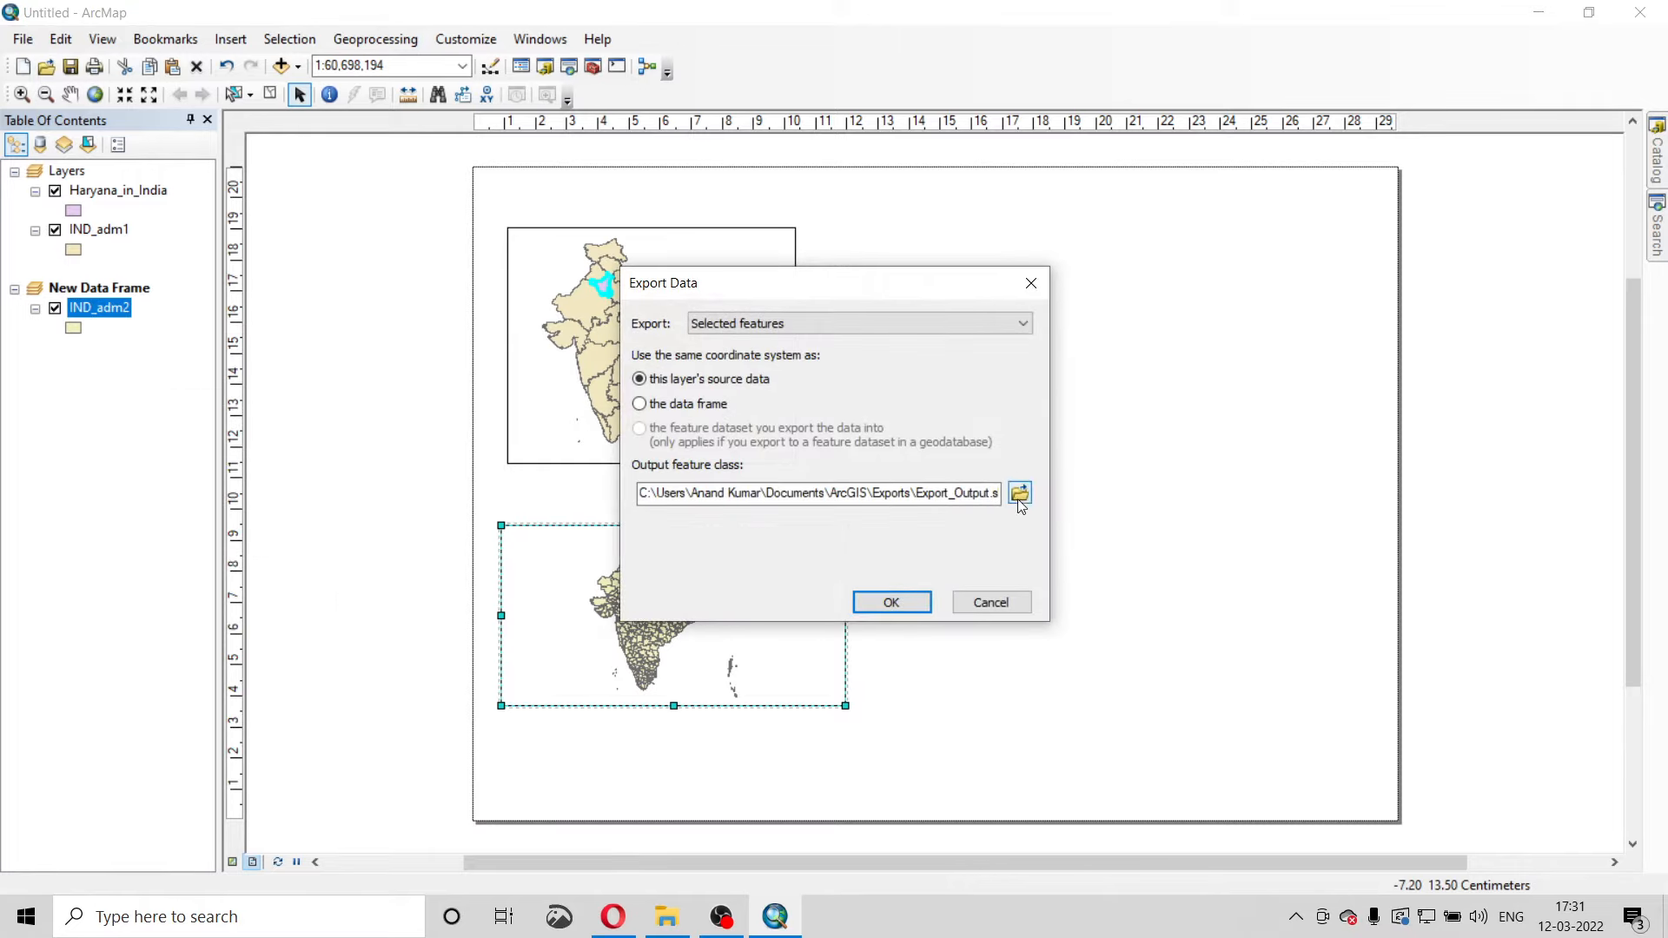
left_click(1018, 492)
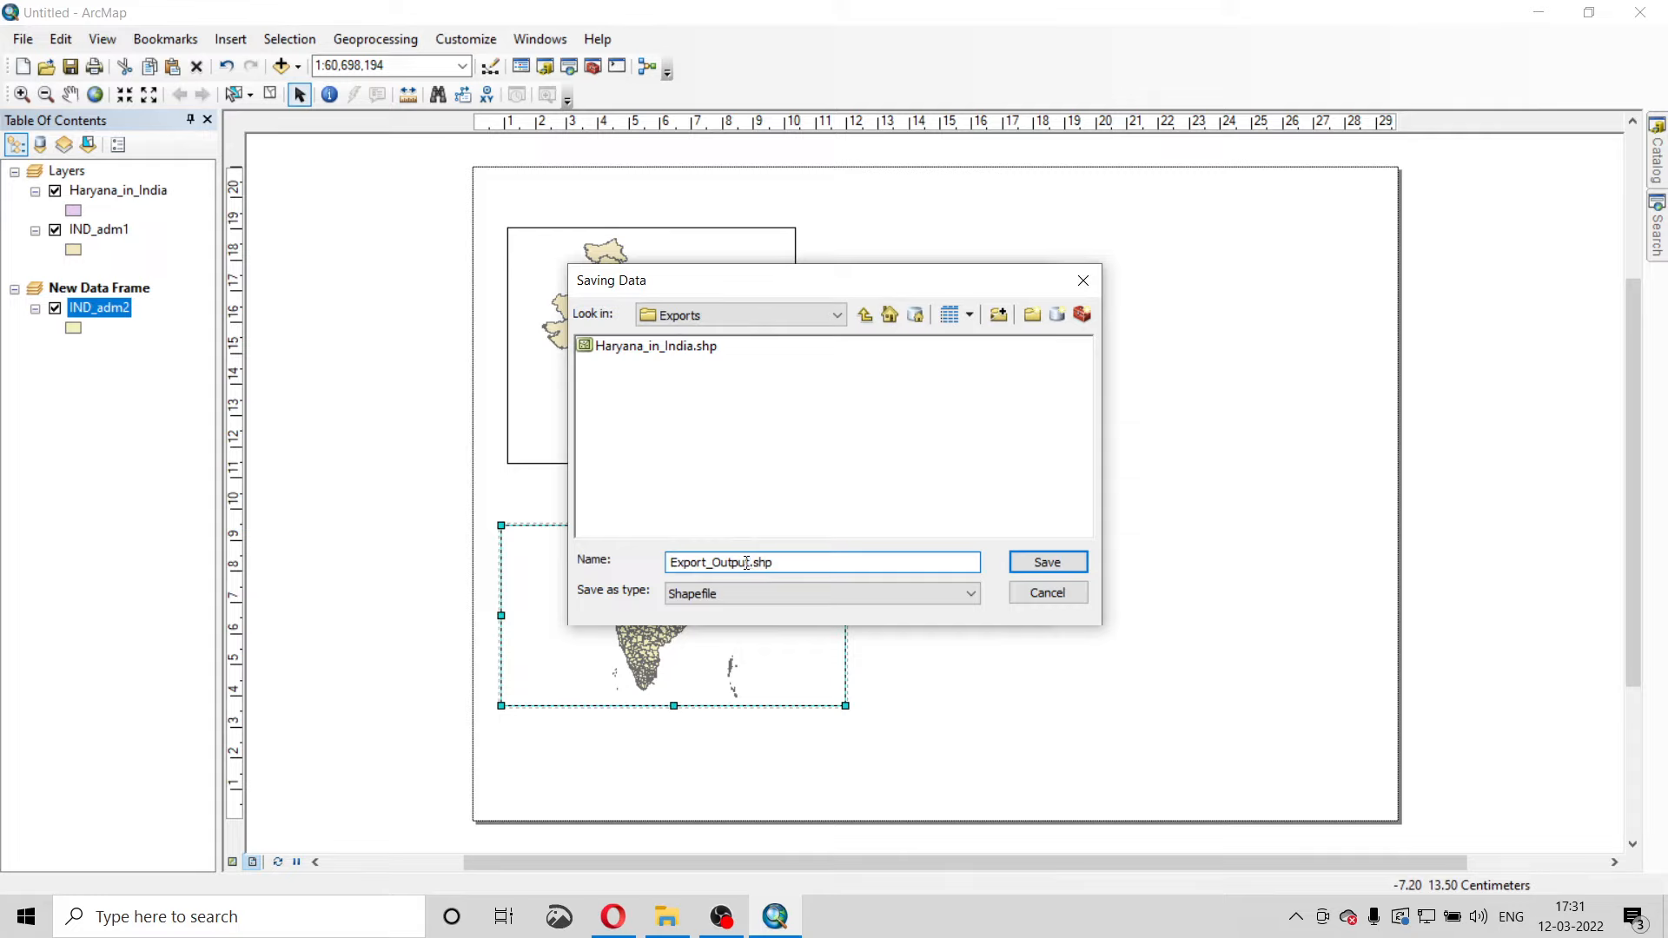
left_click_drag(748, 563, 664, 581)
type("Haryana")
key("Delete")
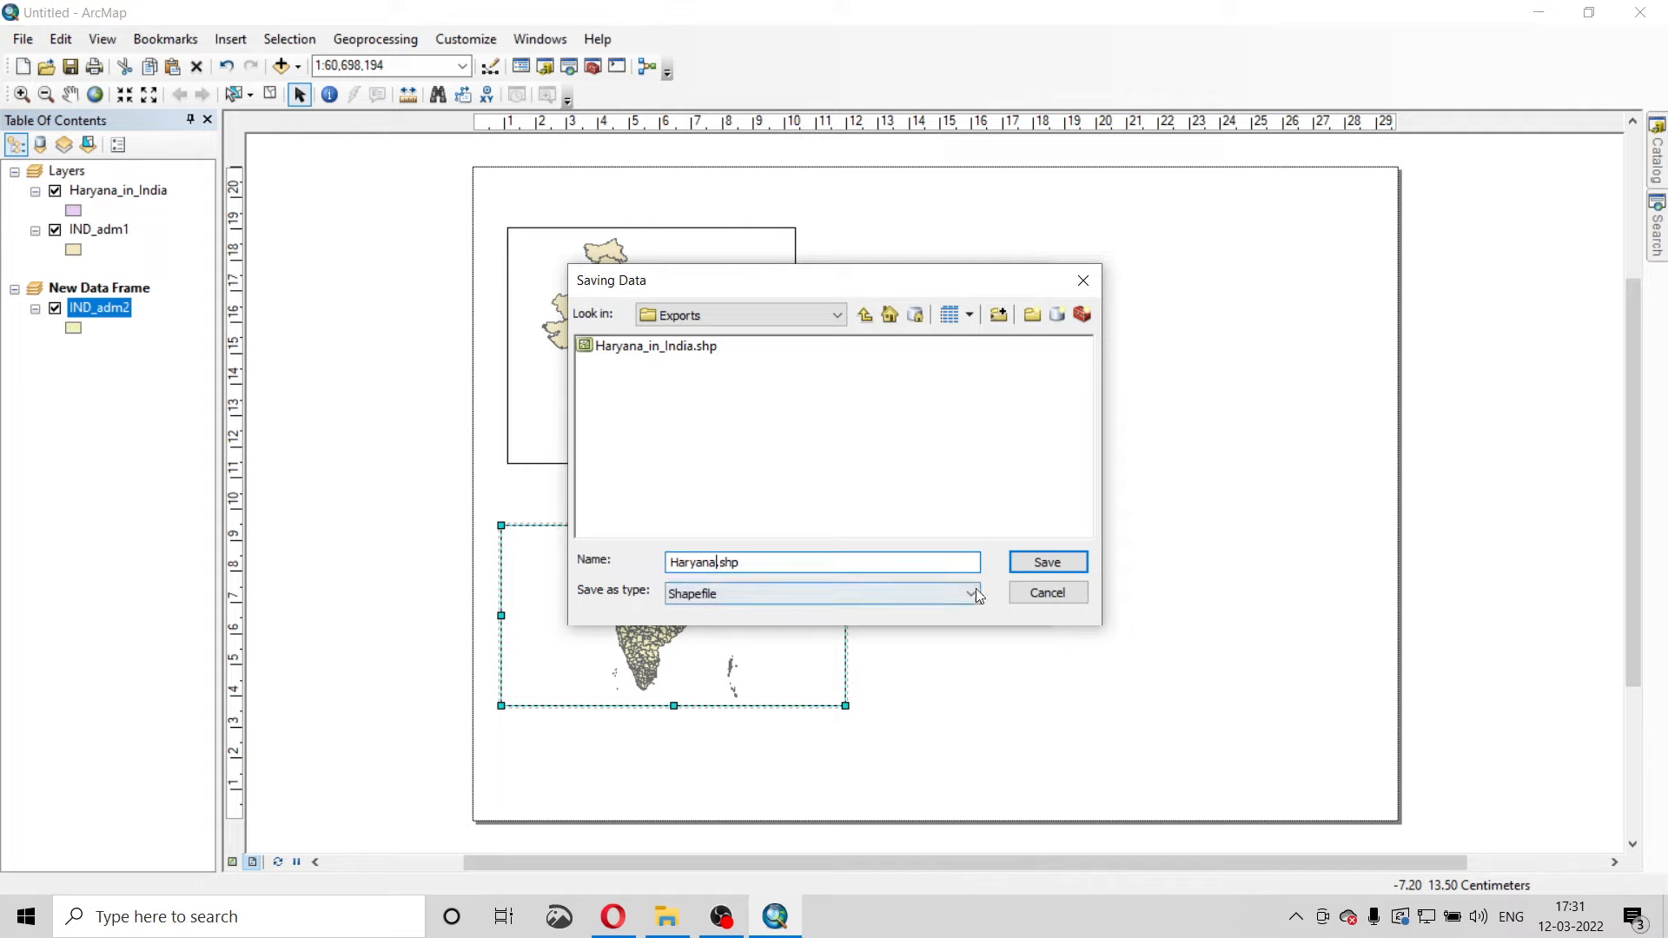
left_click(1034, 569)
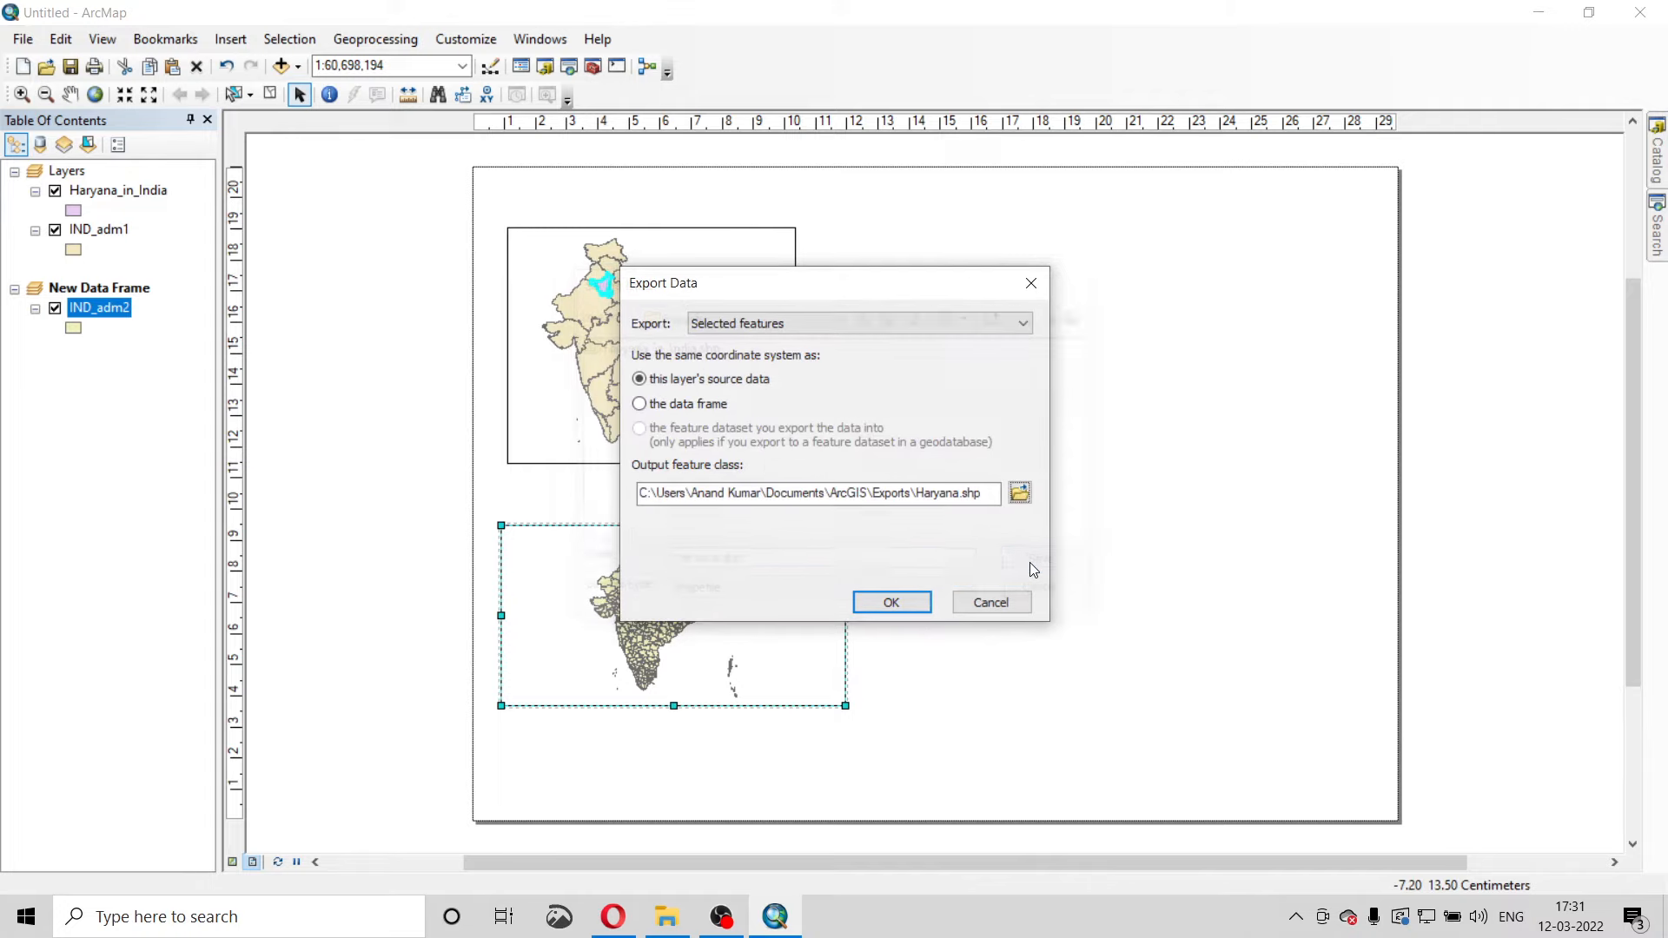
left_click(887, 608)
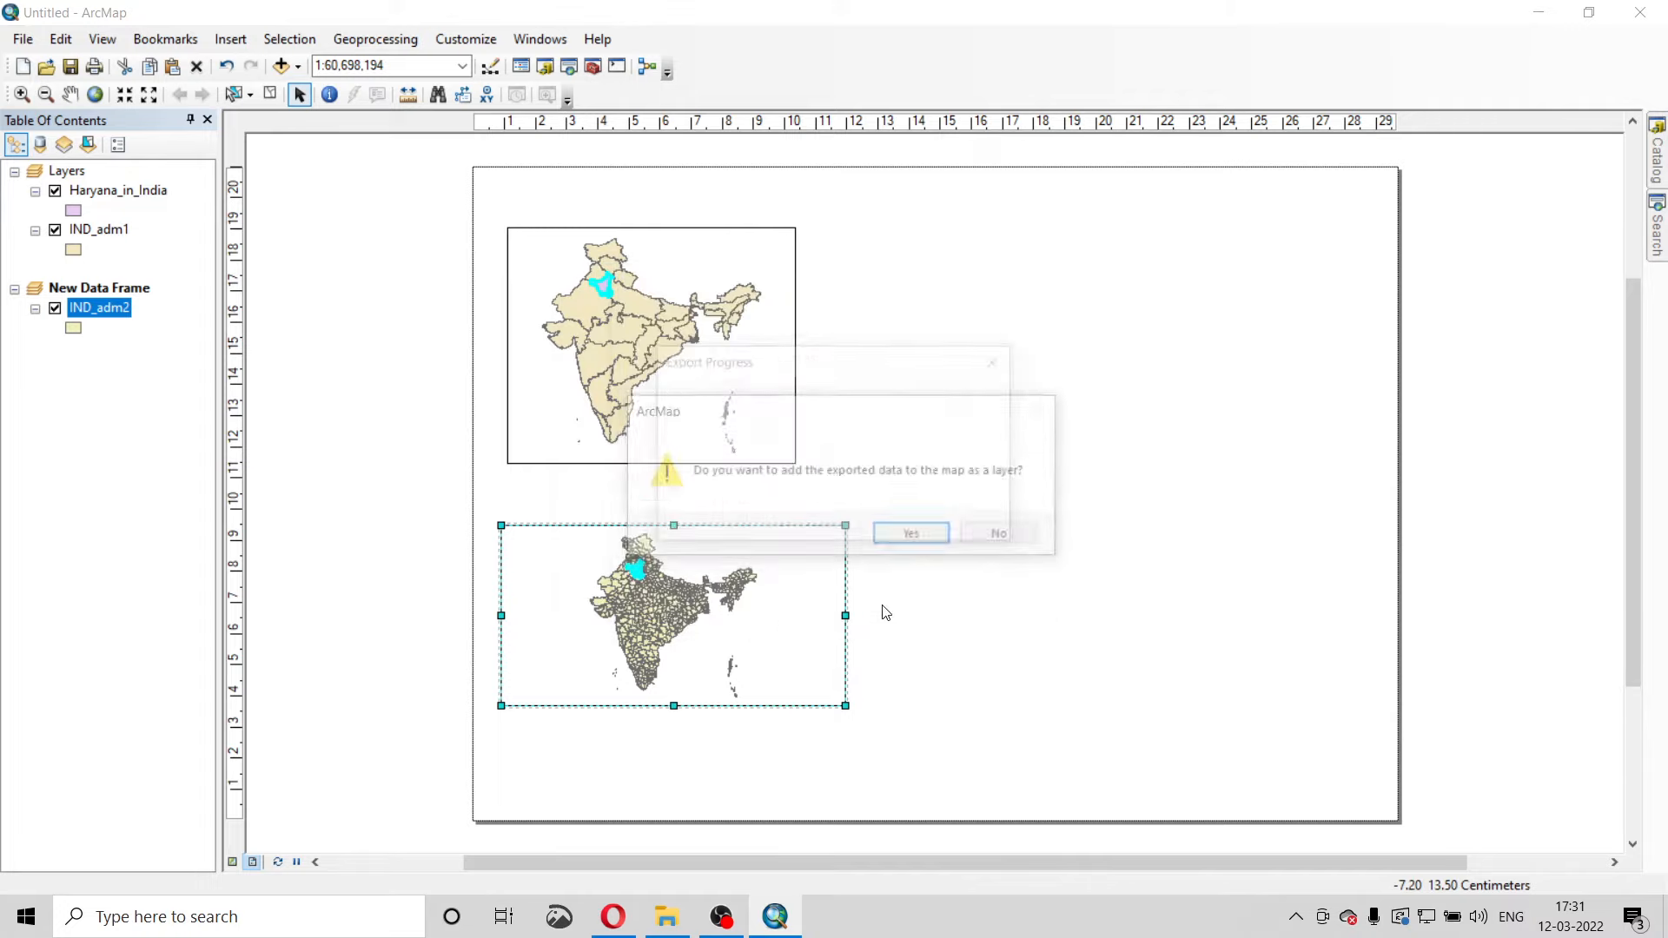
left_click(907, 536)
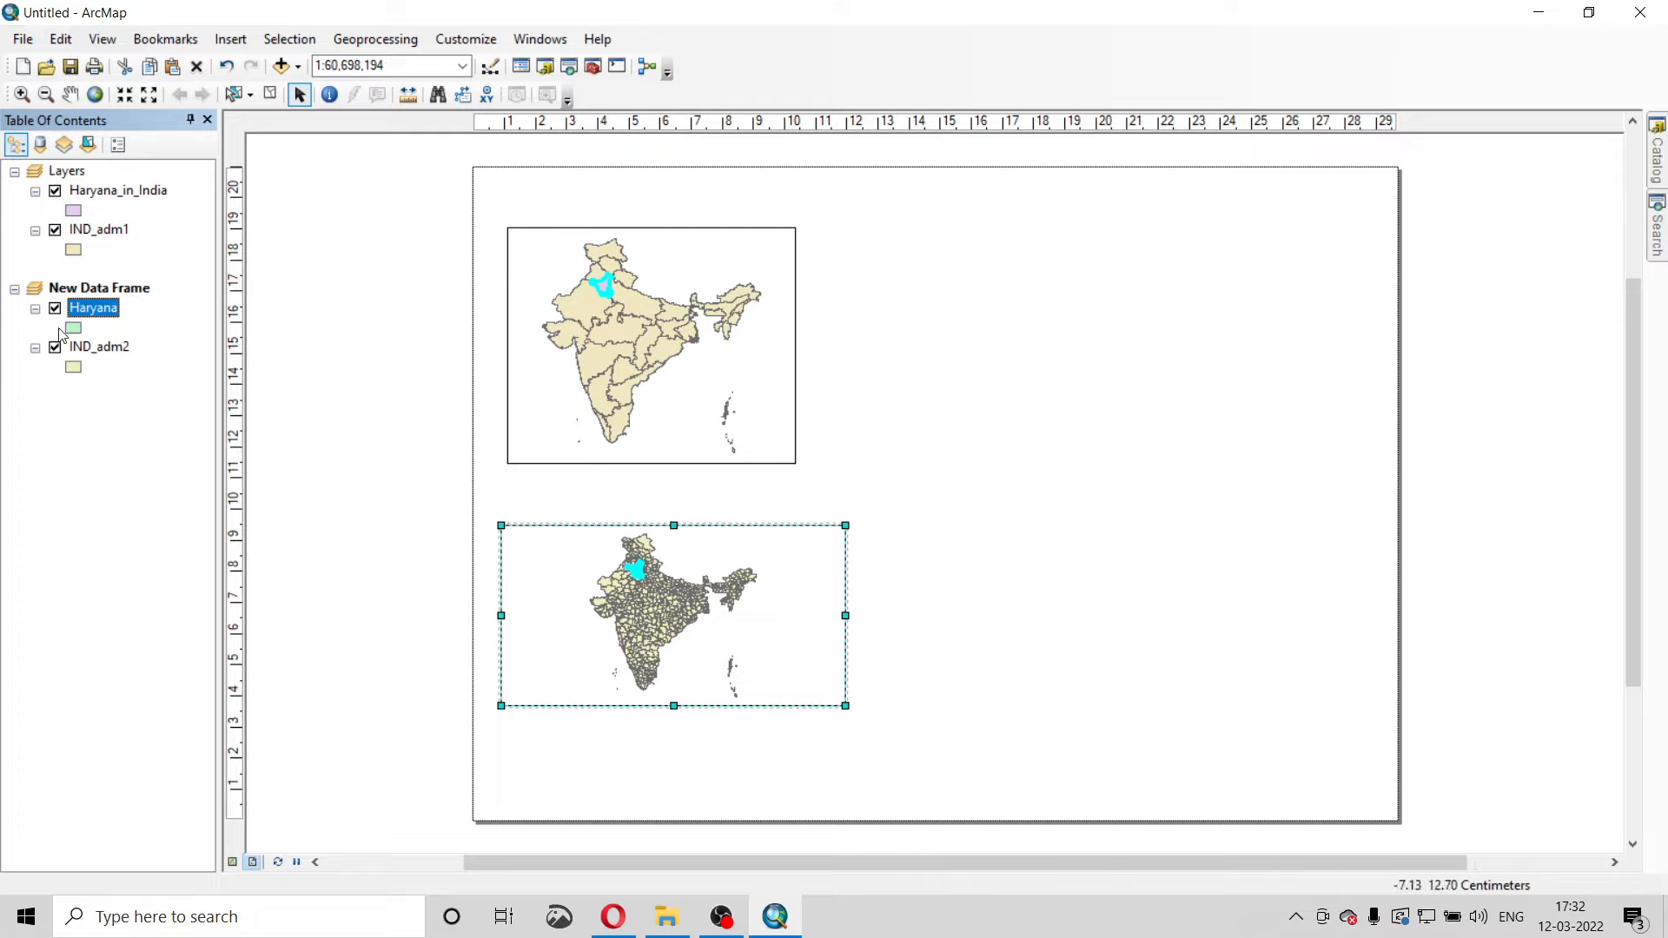
Remove the IND_adm2 layer from New Data Frame, keeping only the exported Haryana layer.
left_click(99, 347)
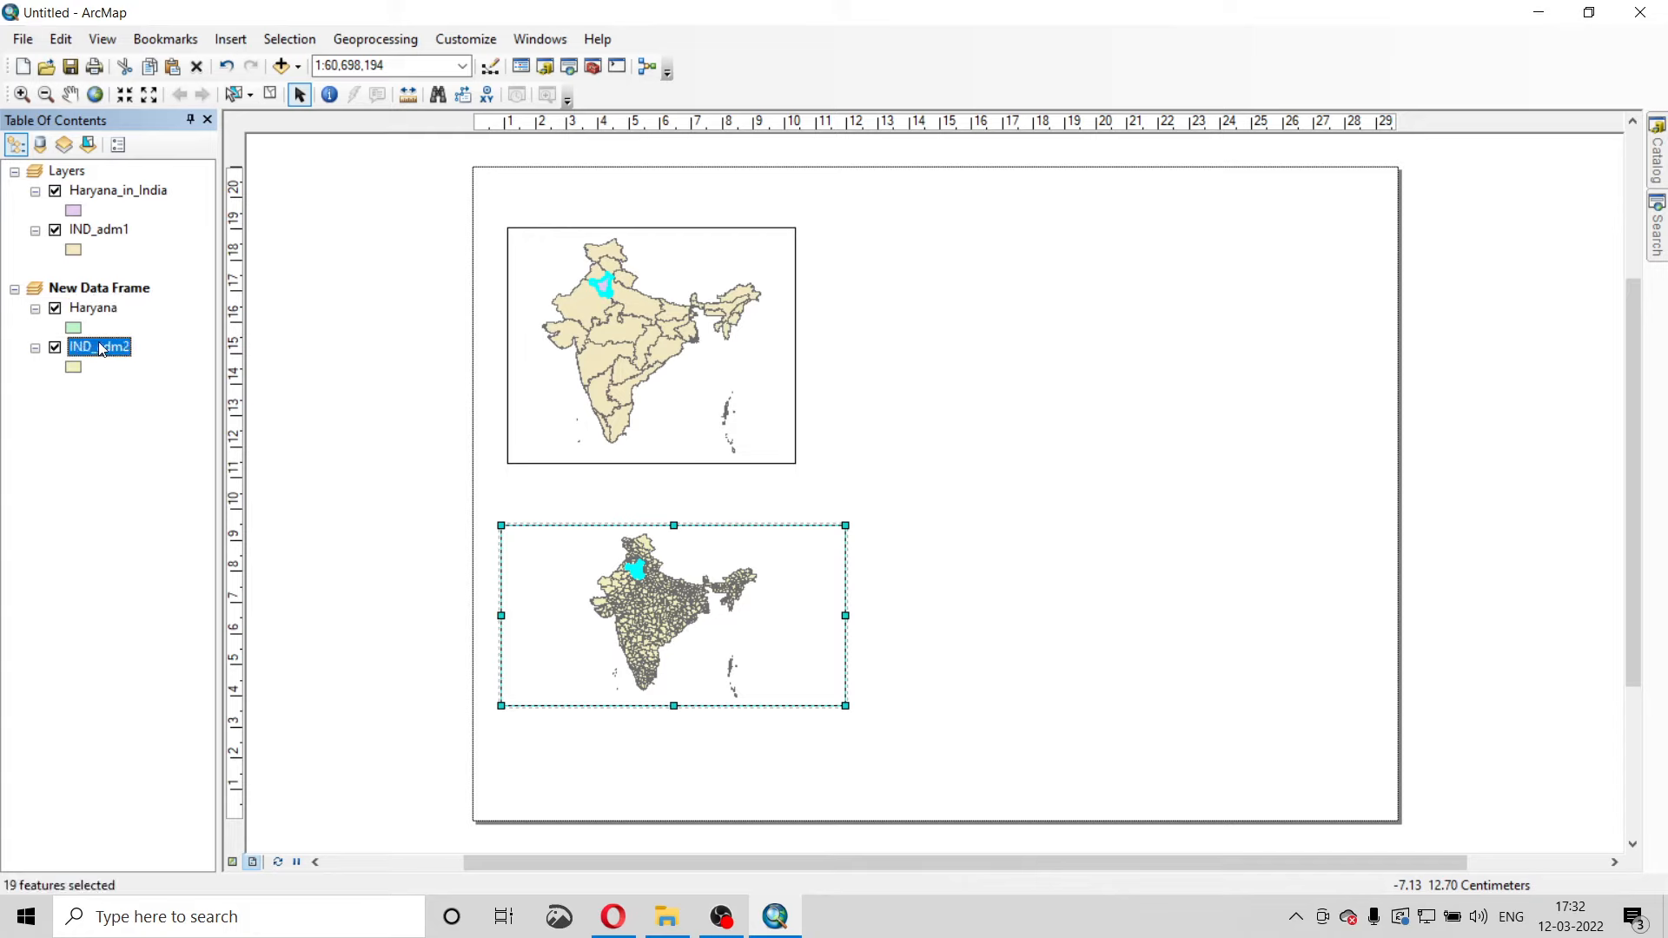
right_click(102, 349)
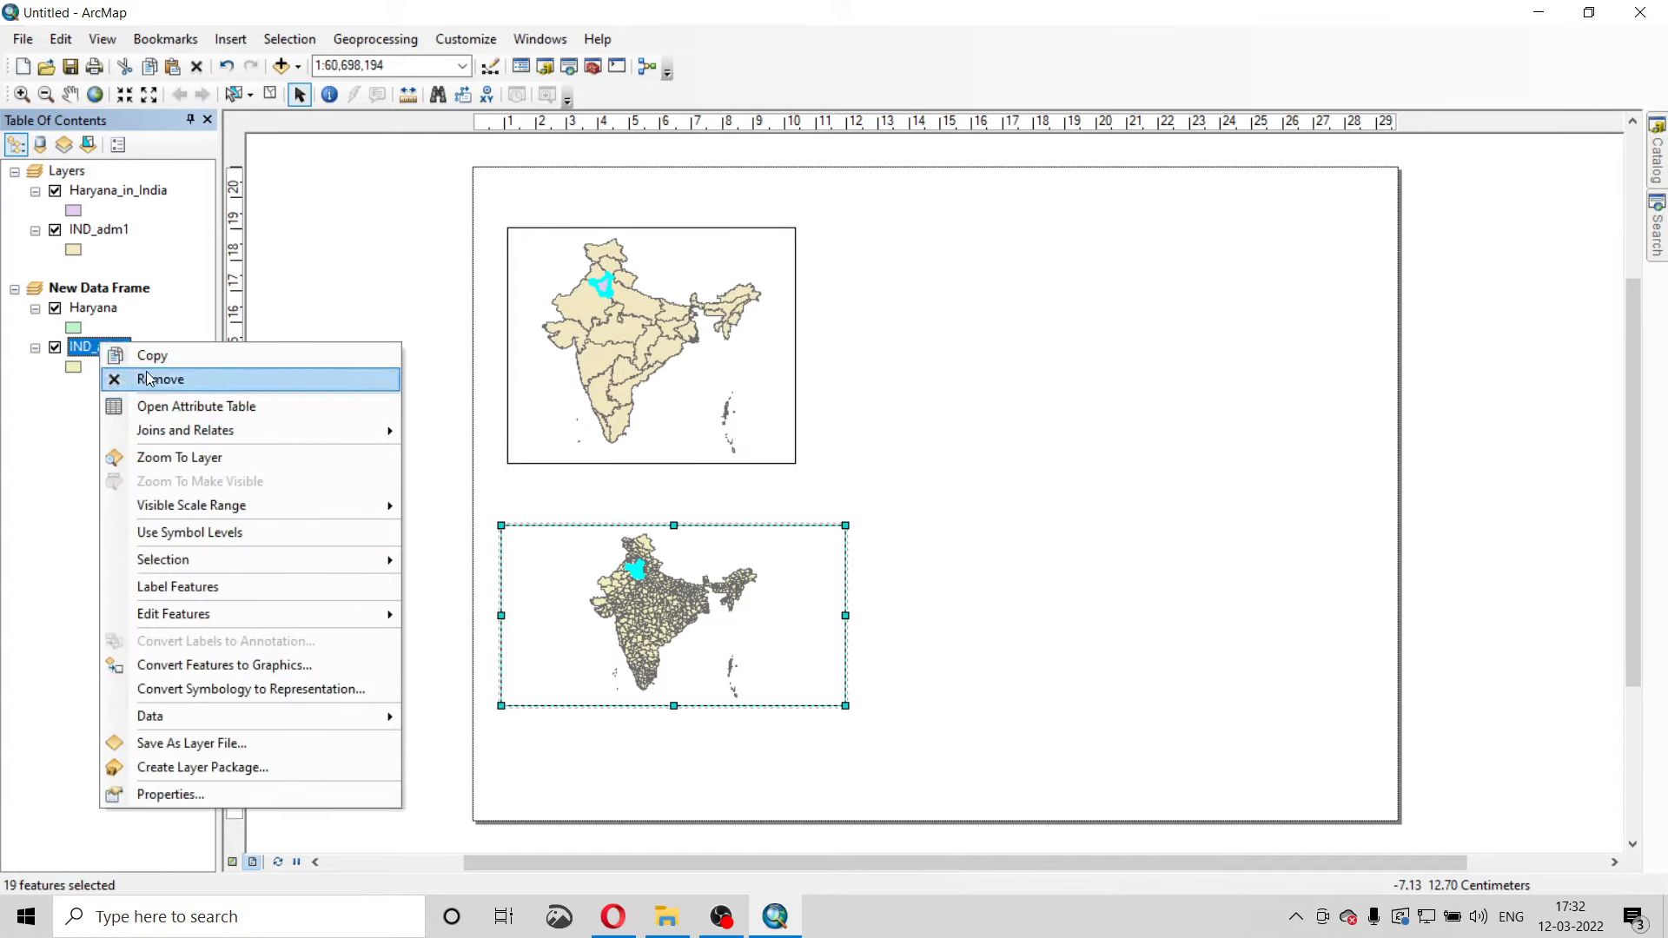
left_click(150, 379)
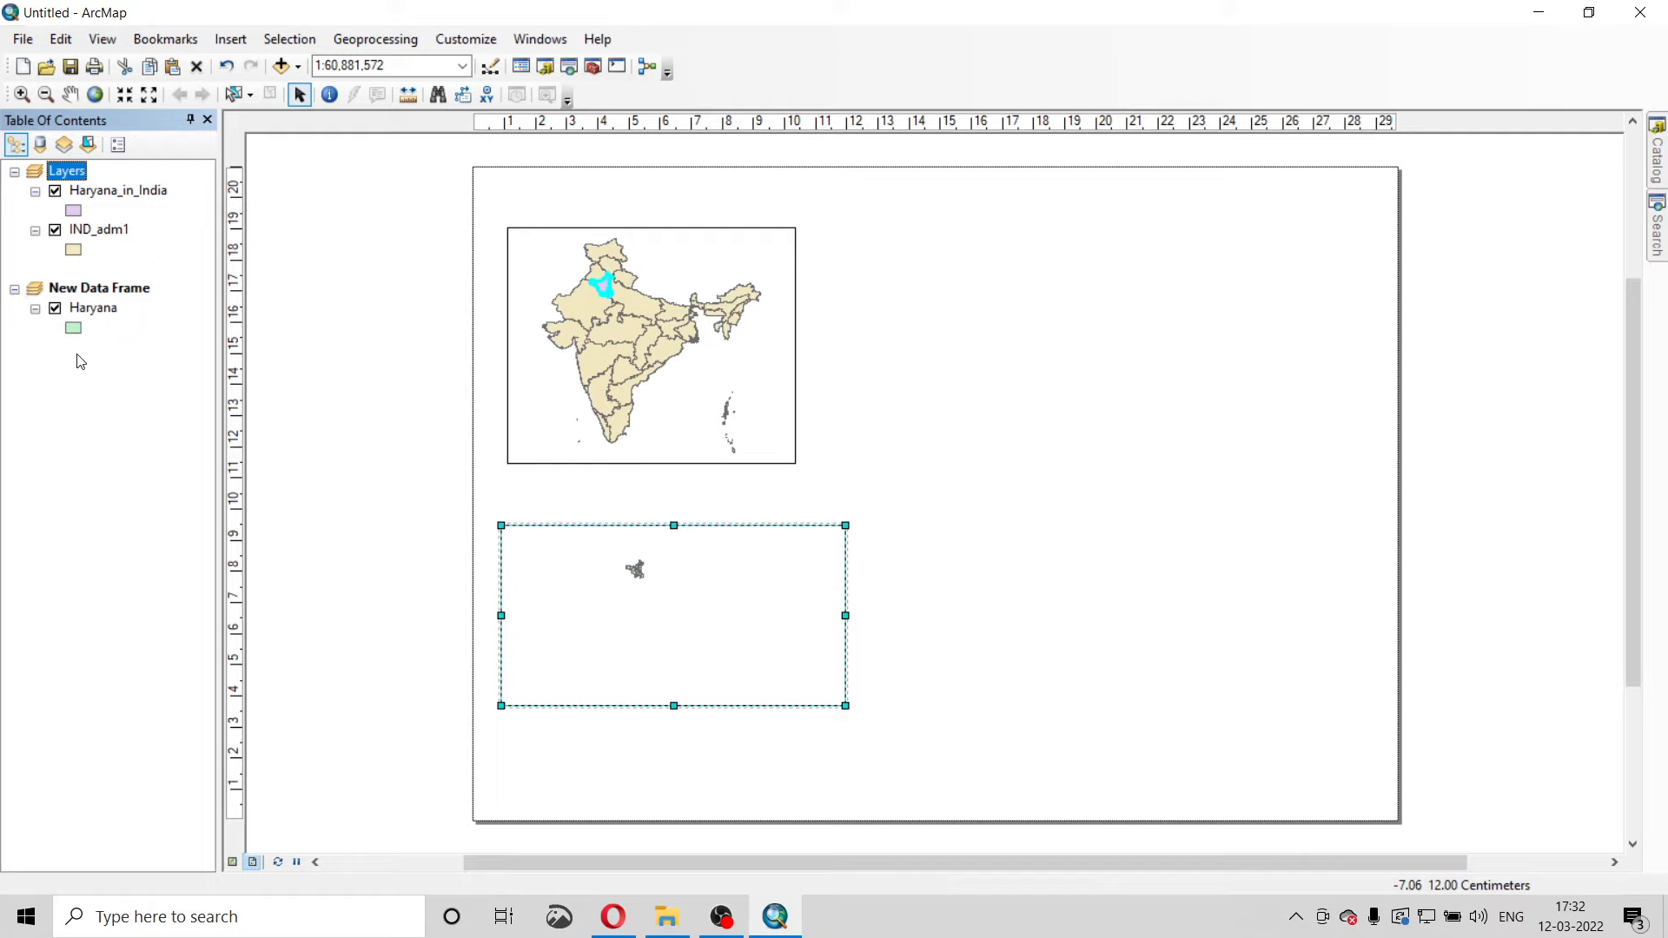
Zoom New Data Frame to the full extent of the Haryana layer and shift the frame slightly right and up on the page.
right_click(659, 618)
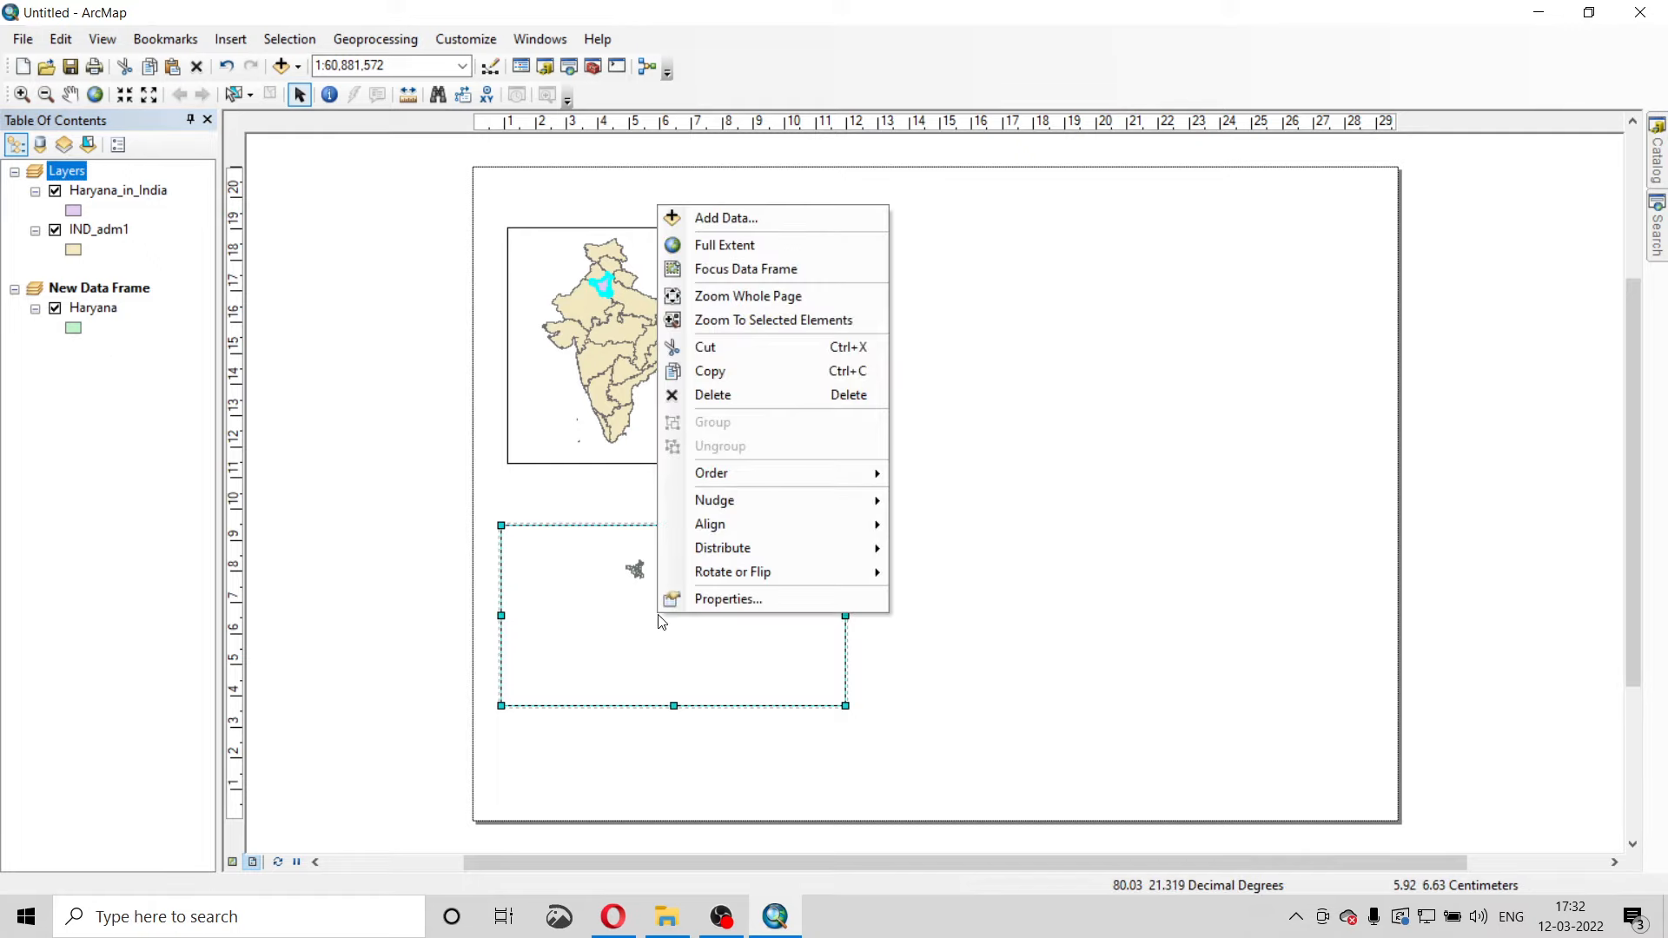
left_click(725, 247)
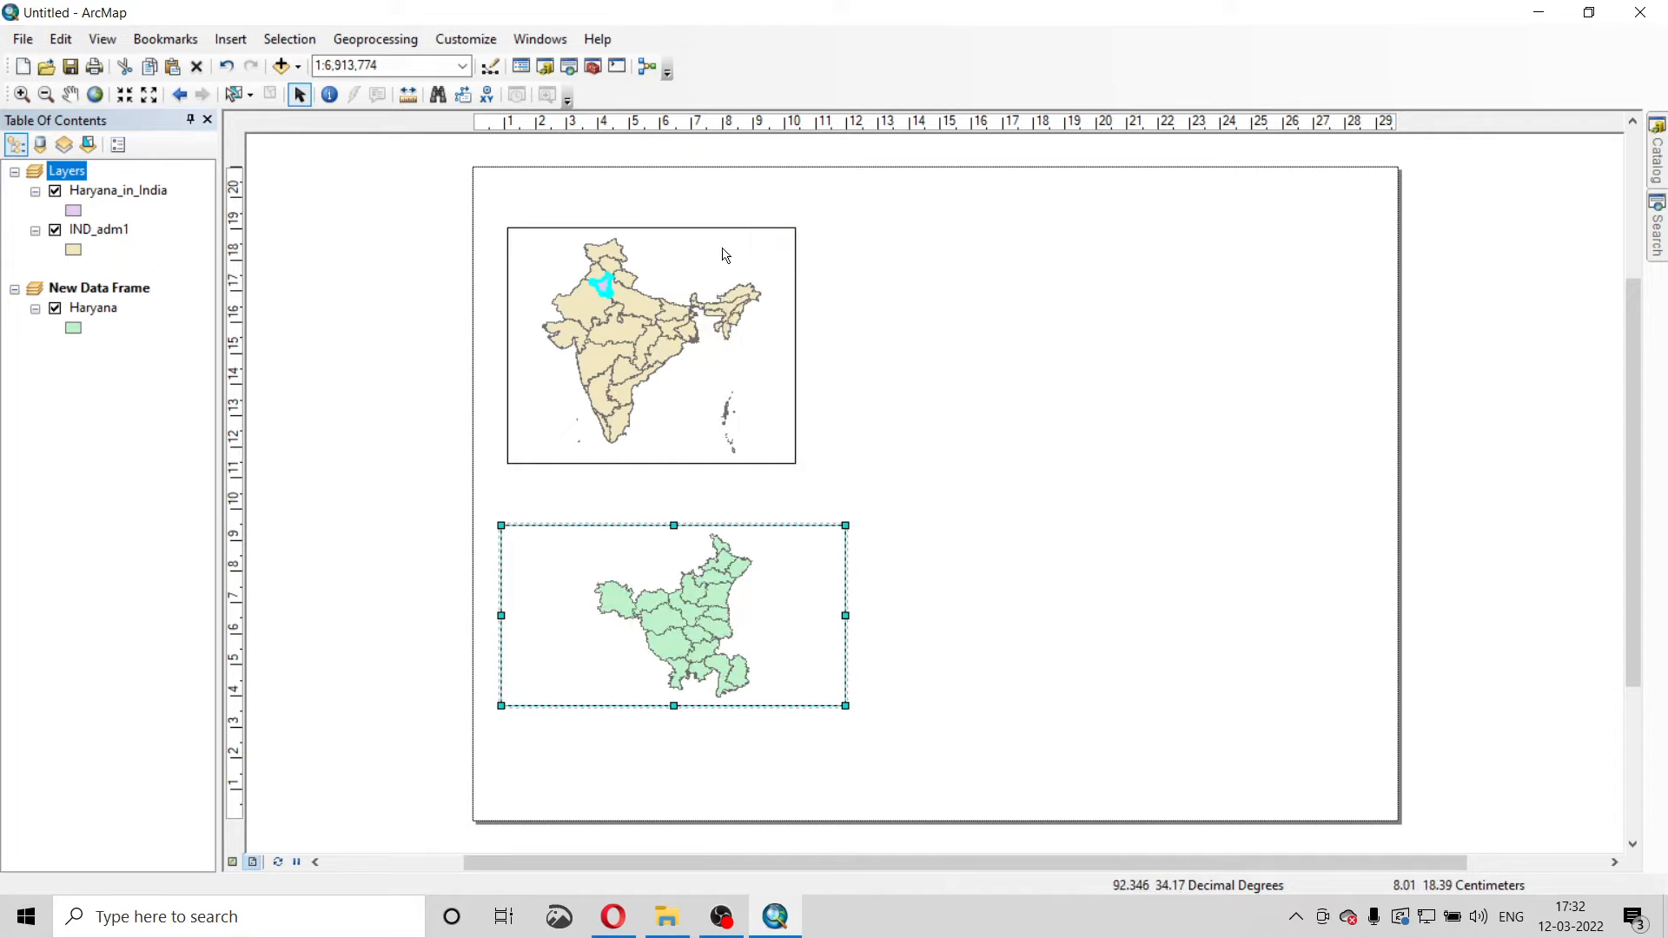
mouse_move(611, 563)
left_mouse_down()
mouse_move(613, 515)
mouse_move(625, 543)
left_mouse_up()
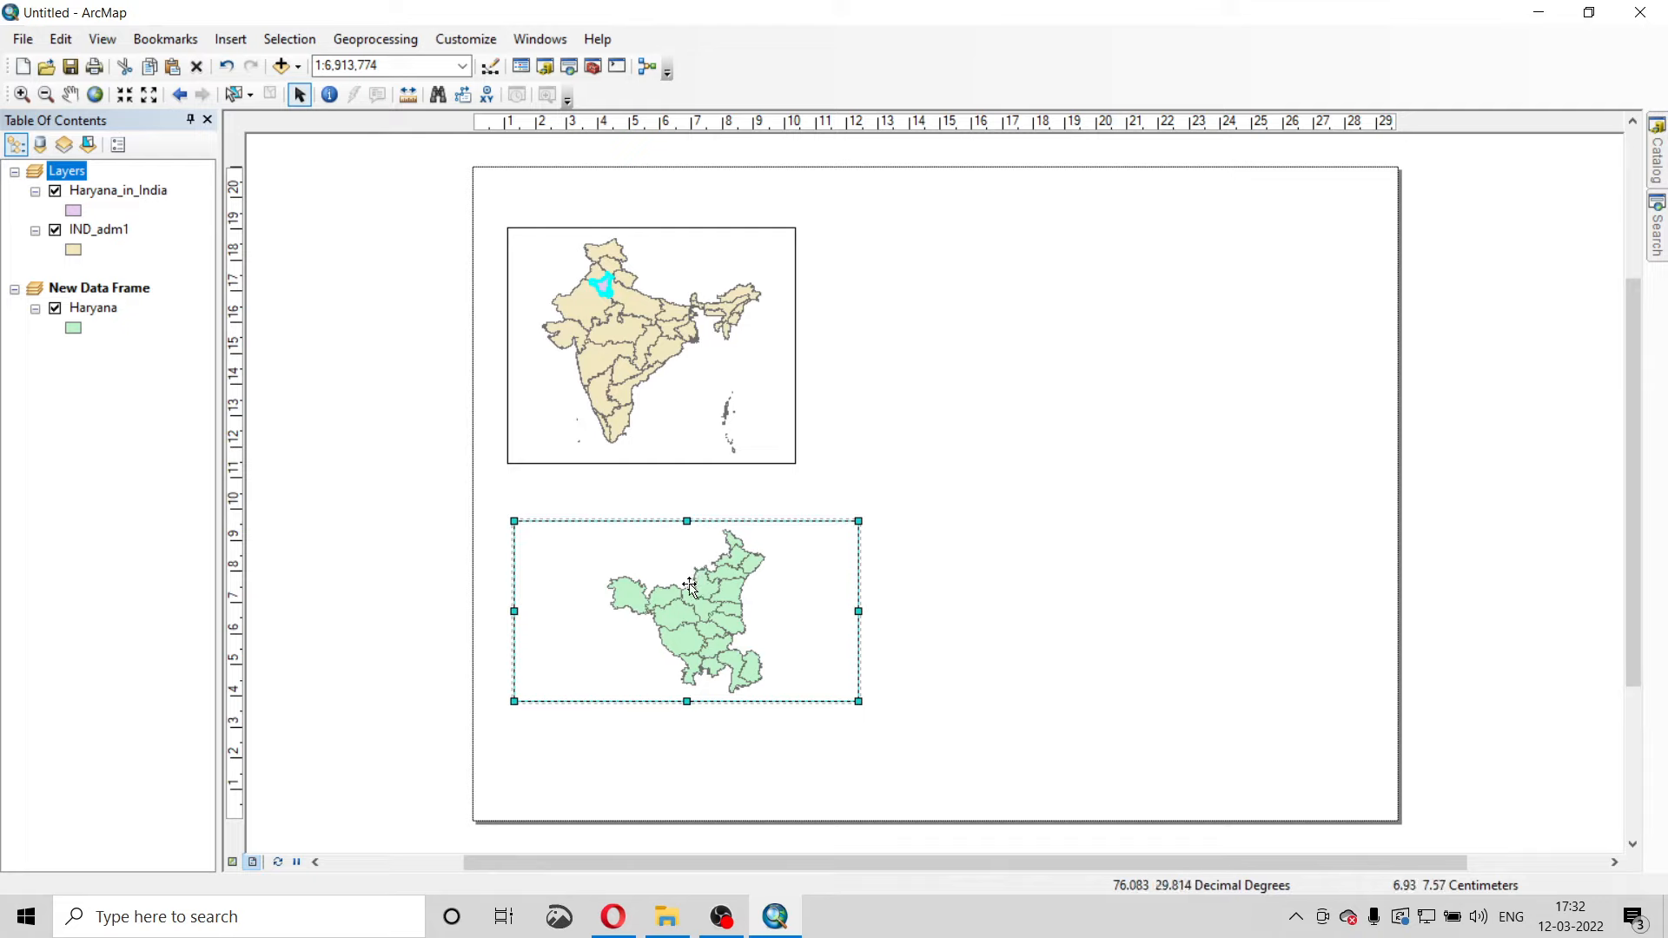
Select the Kurukshetra district record in the Haryana layer's attribute table and close the table.
right_click(93, 309)
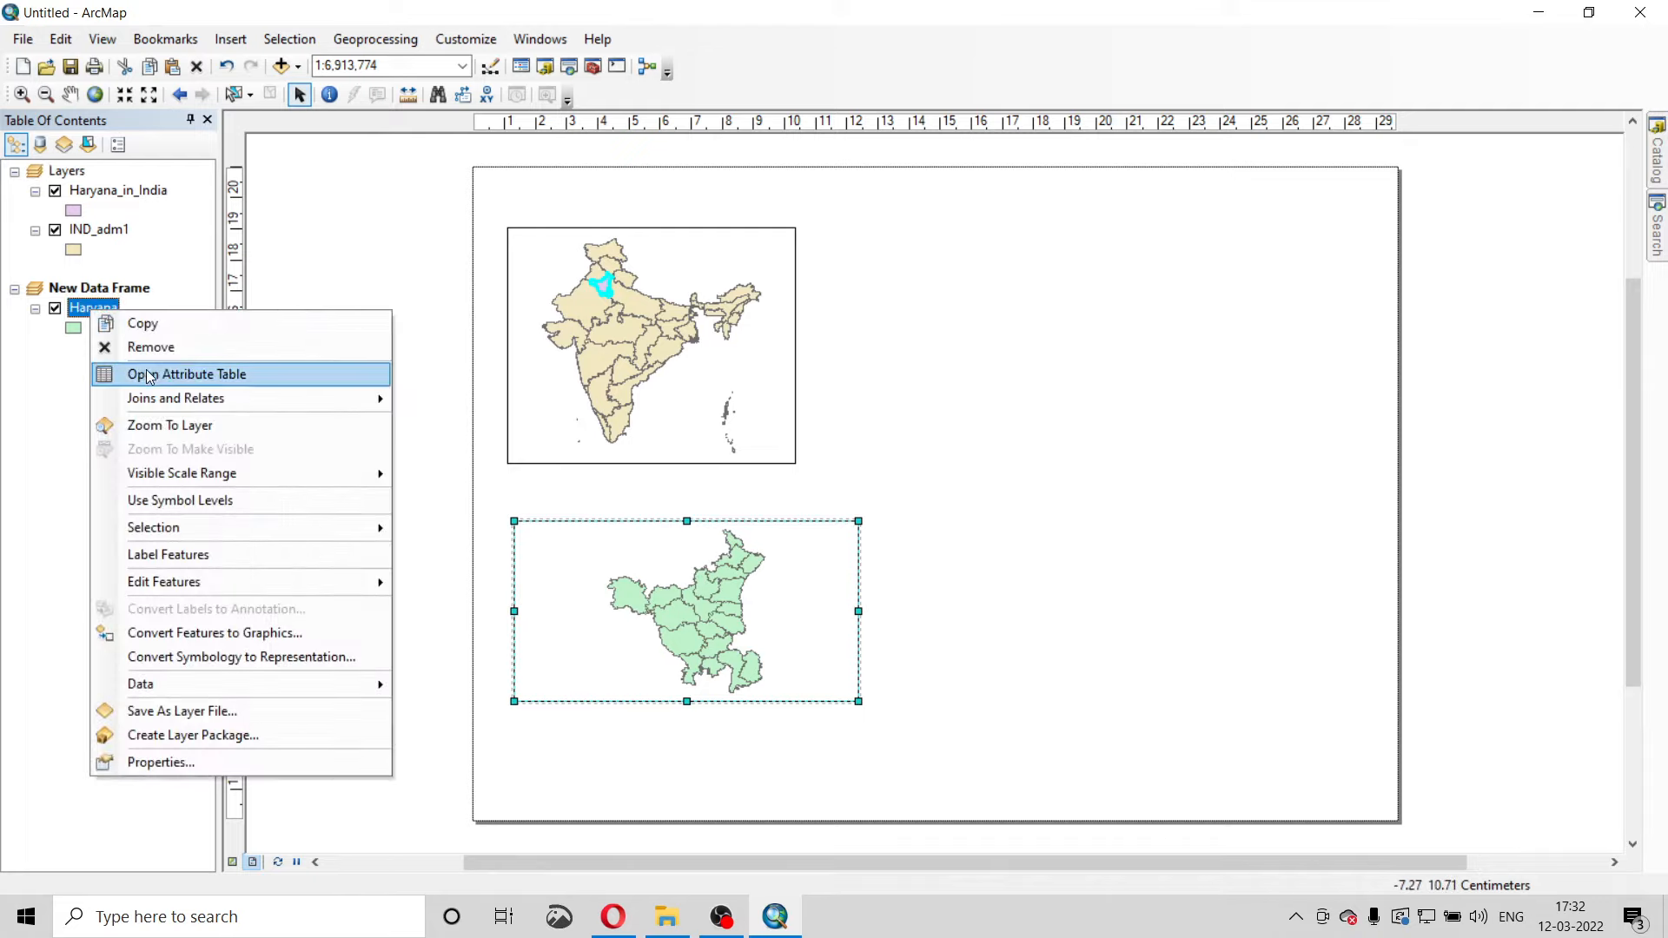
left_click(150, 375)
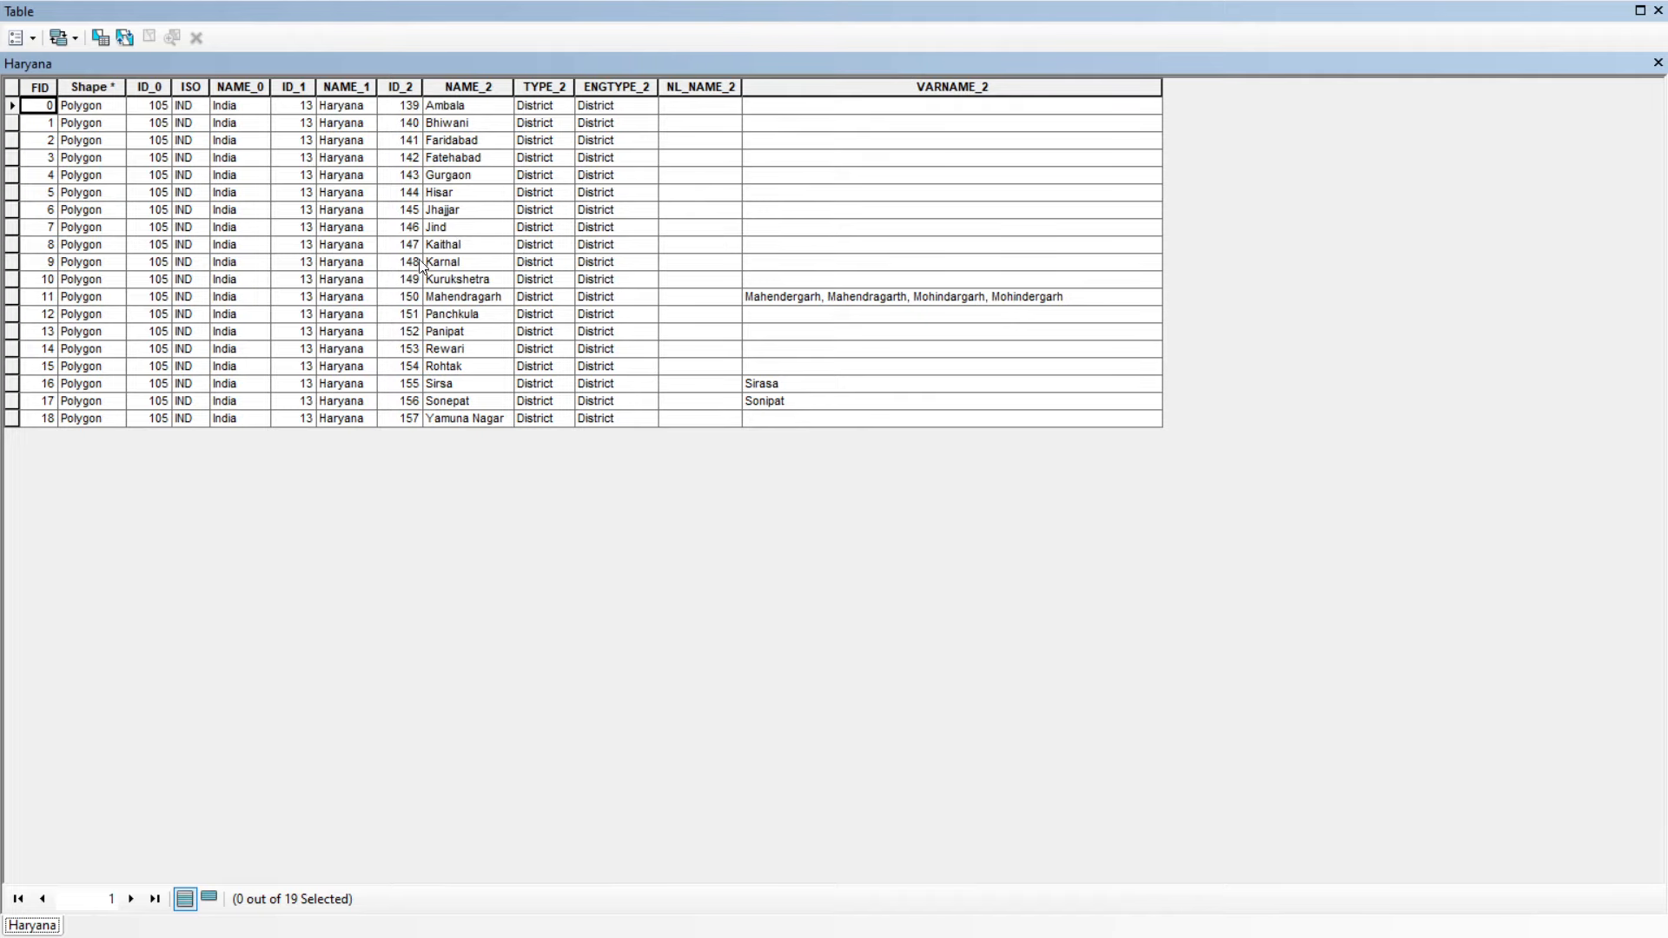
left_click(11, 283)
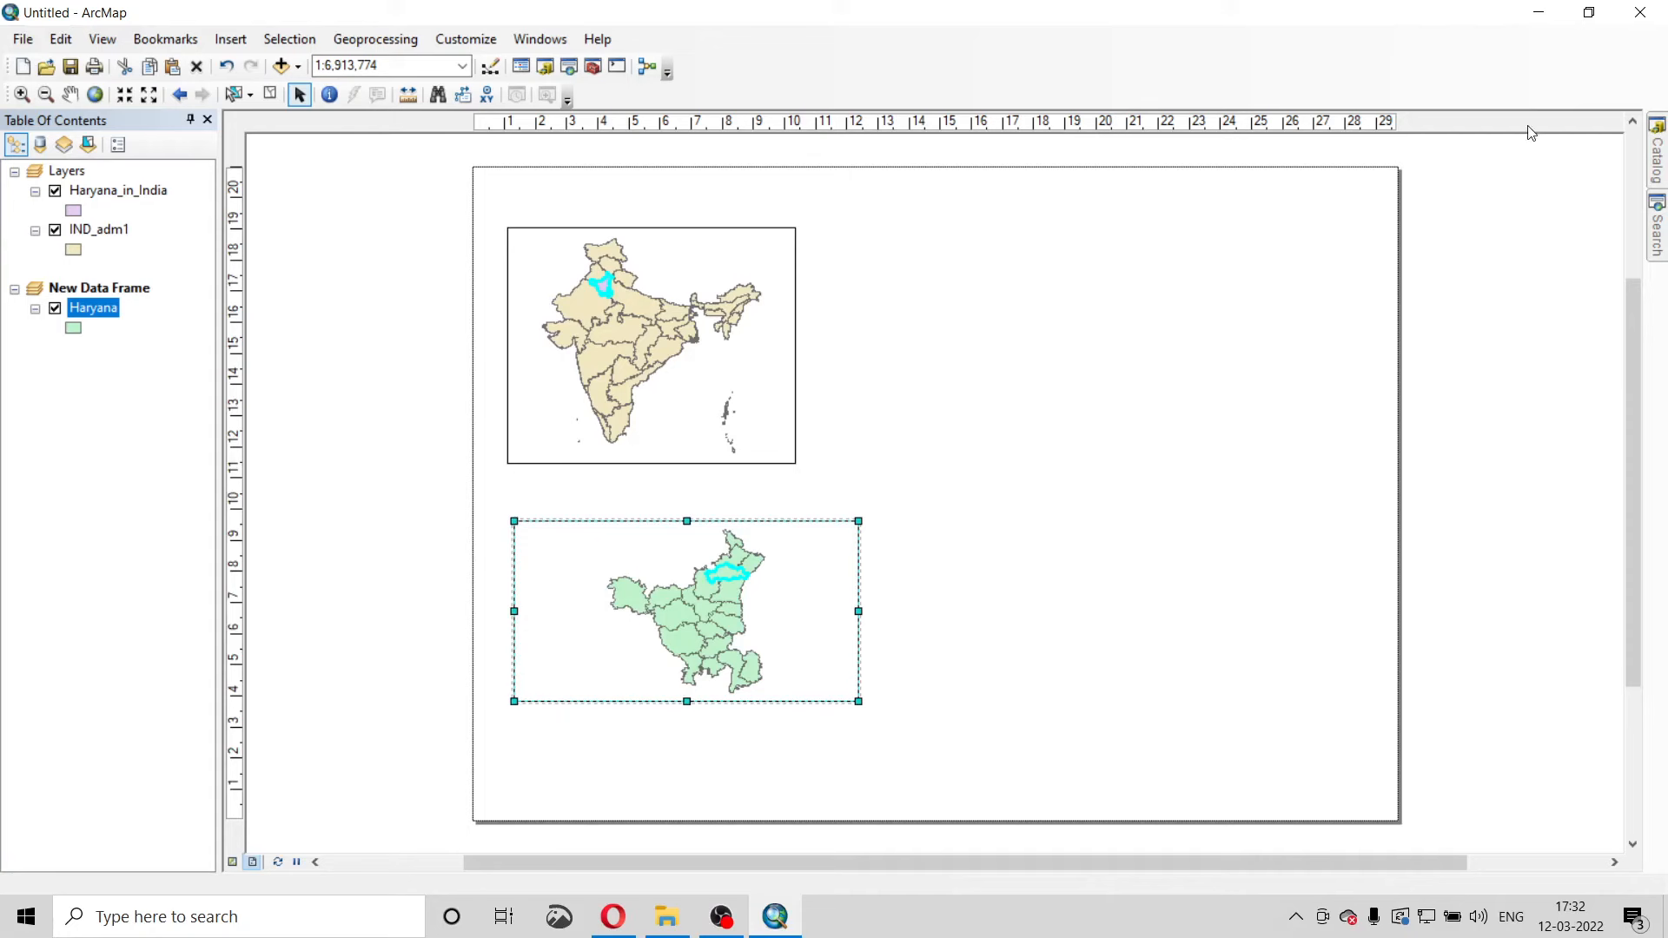
left_click(1658, 63)
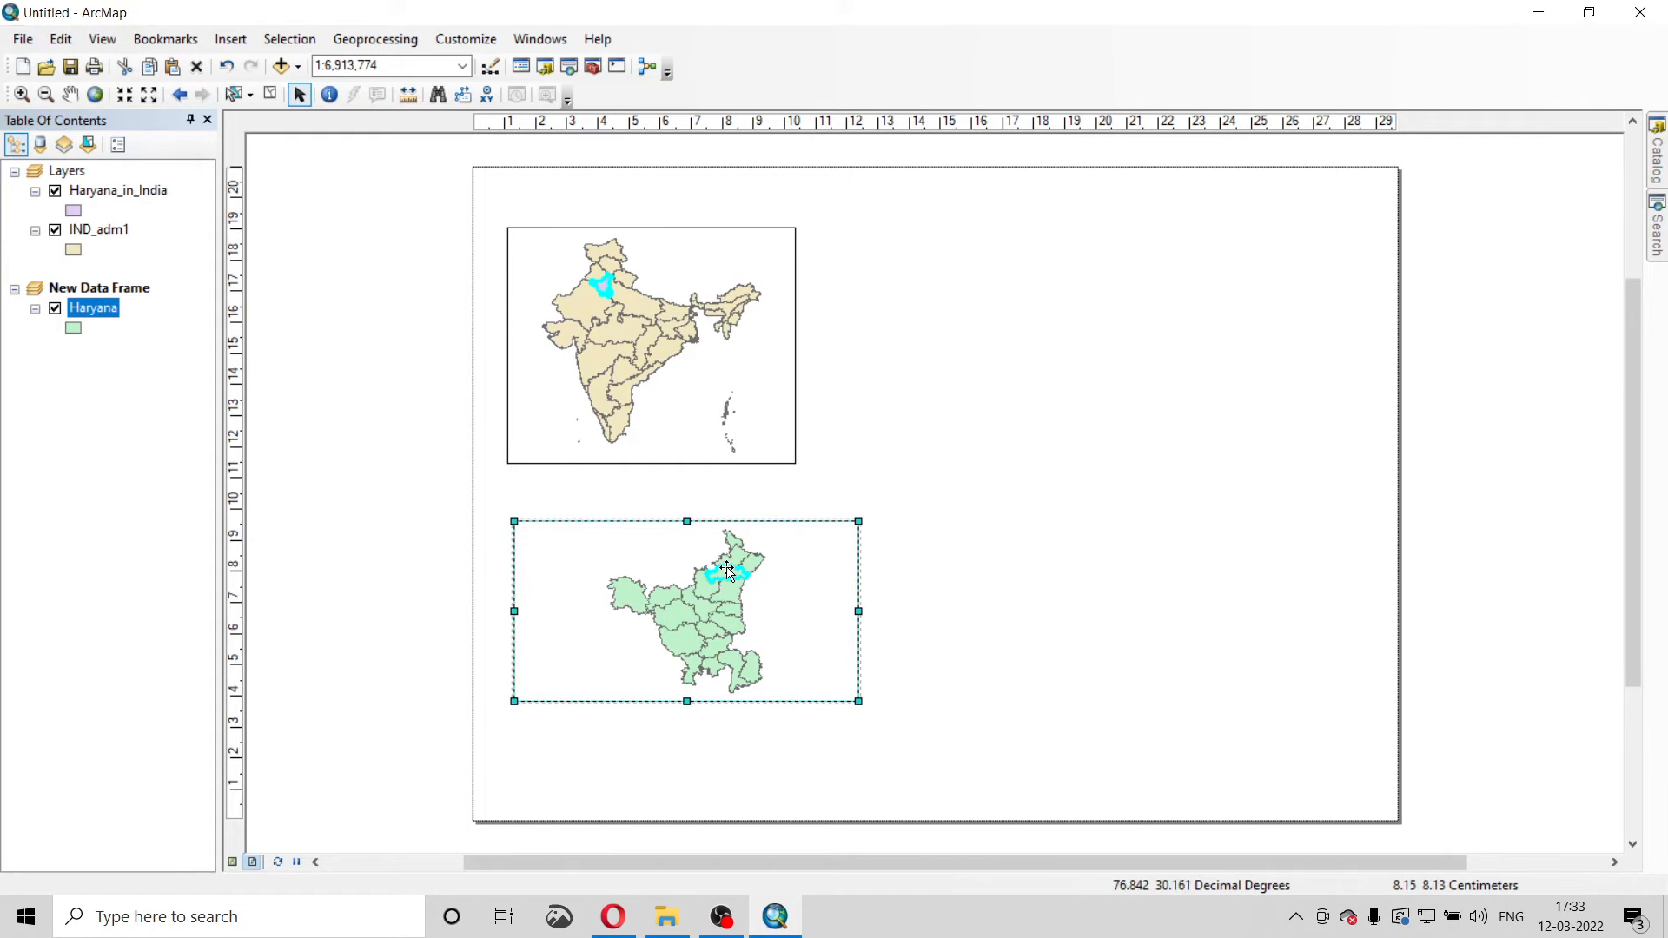
Export the selected Haryana district as the shapefile Kkr.shp in the Exports folder and add it to the map as a layer.
right_click(112, 318)
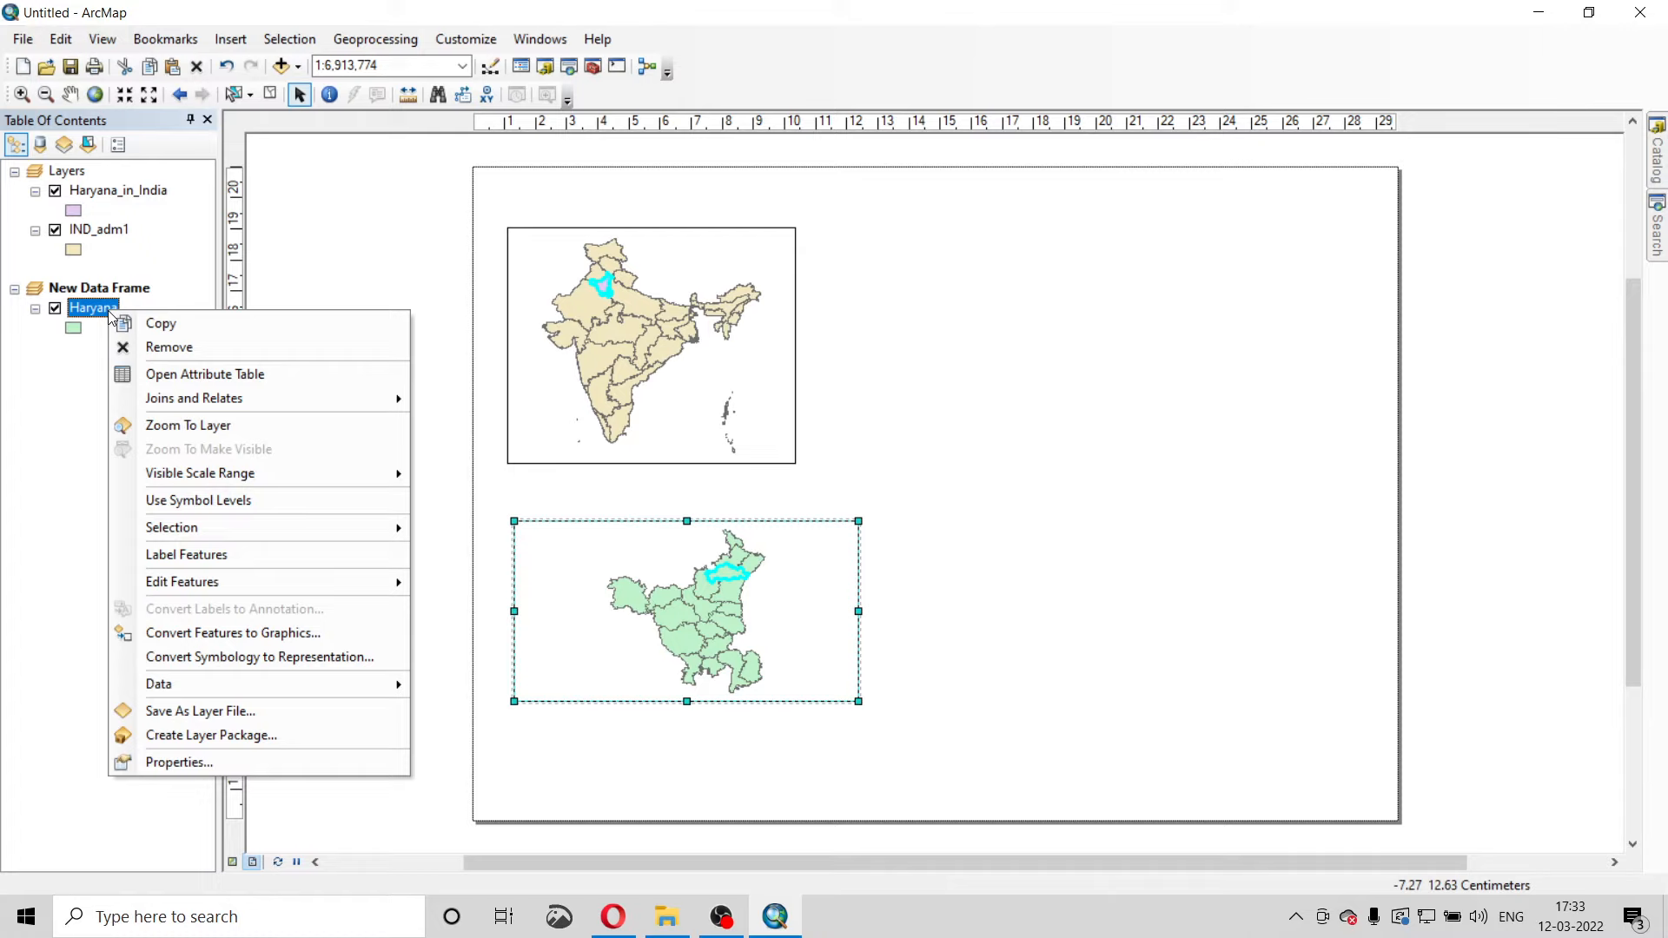
mouse_move(242, 685)
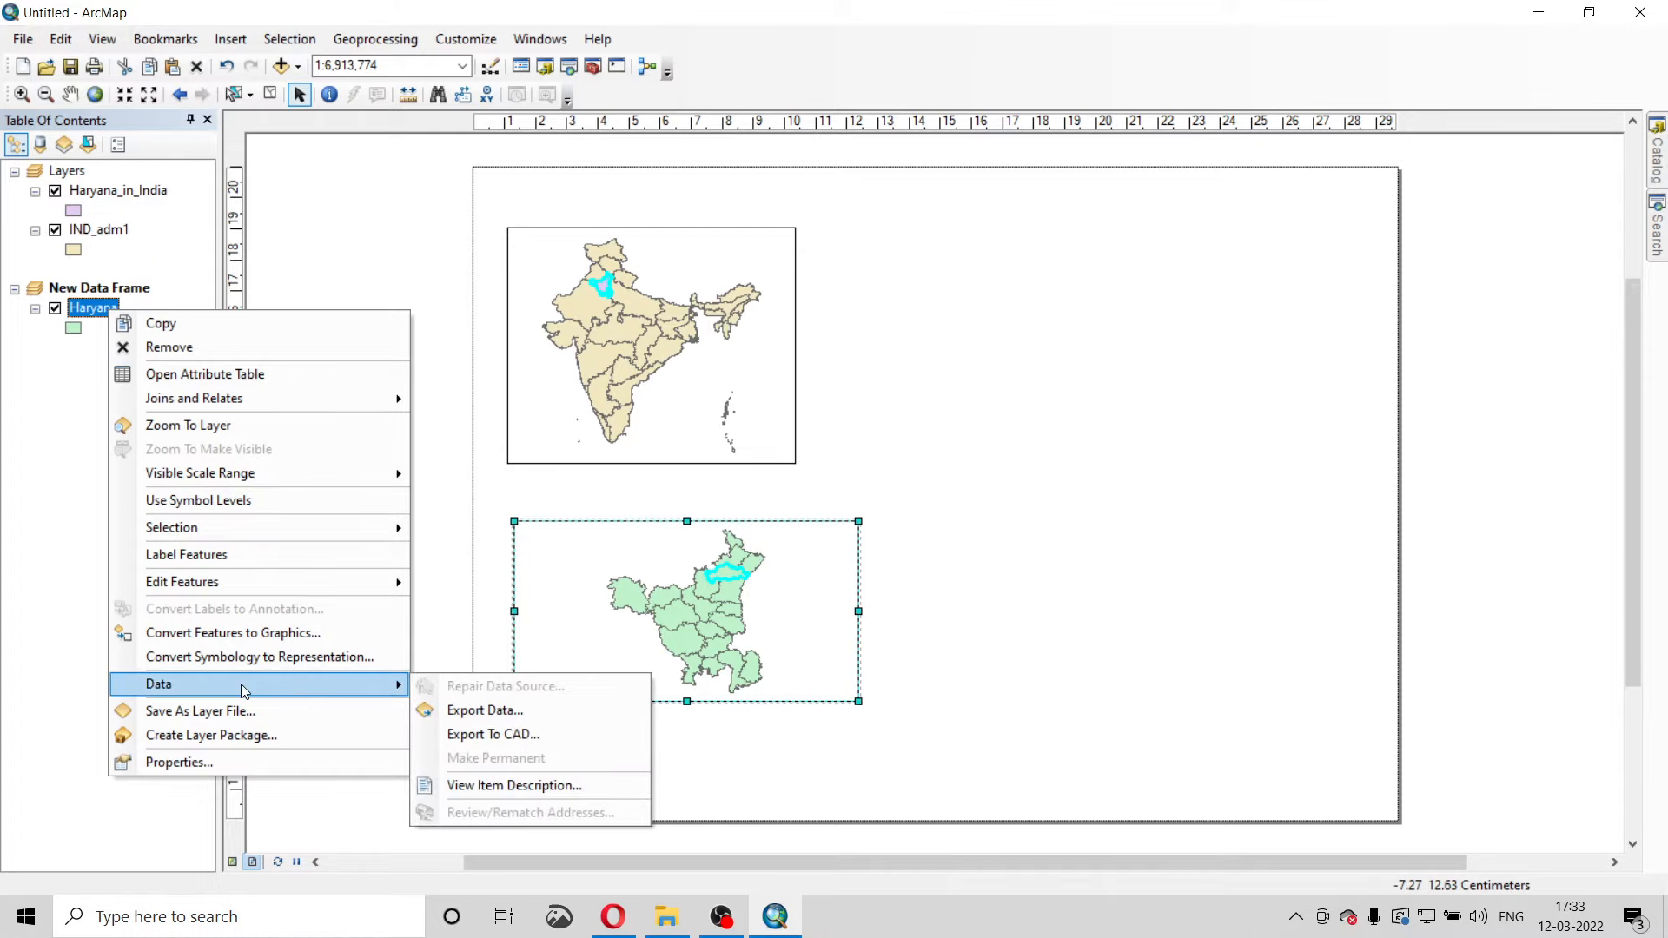
left_click(485, 710)
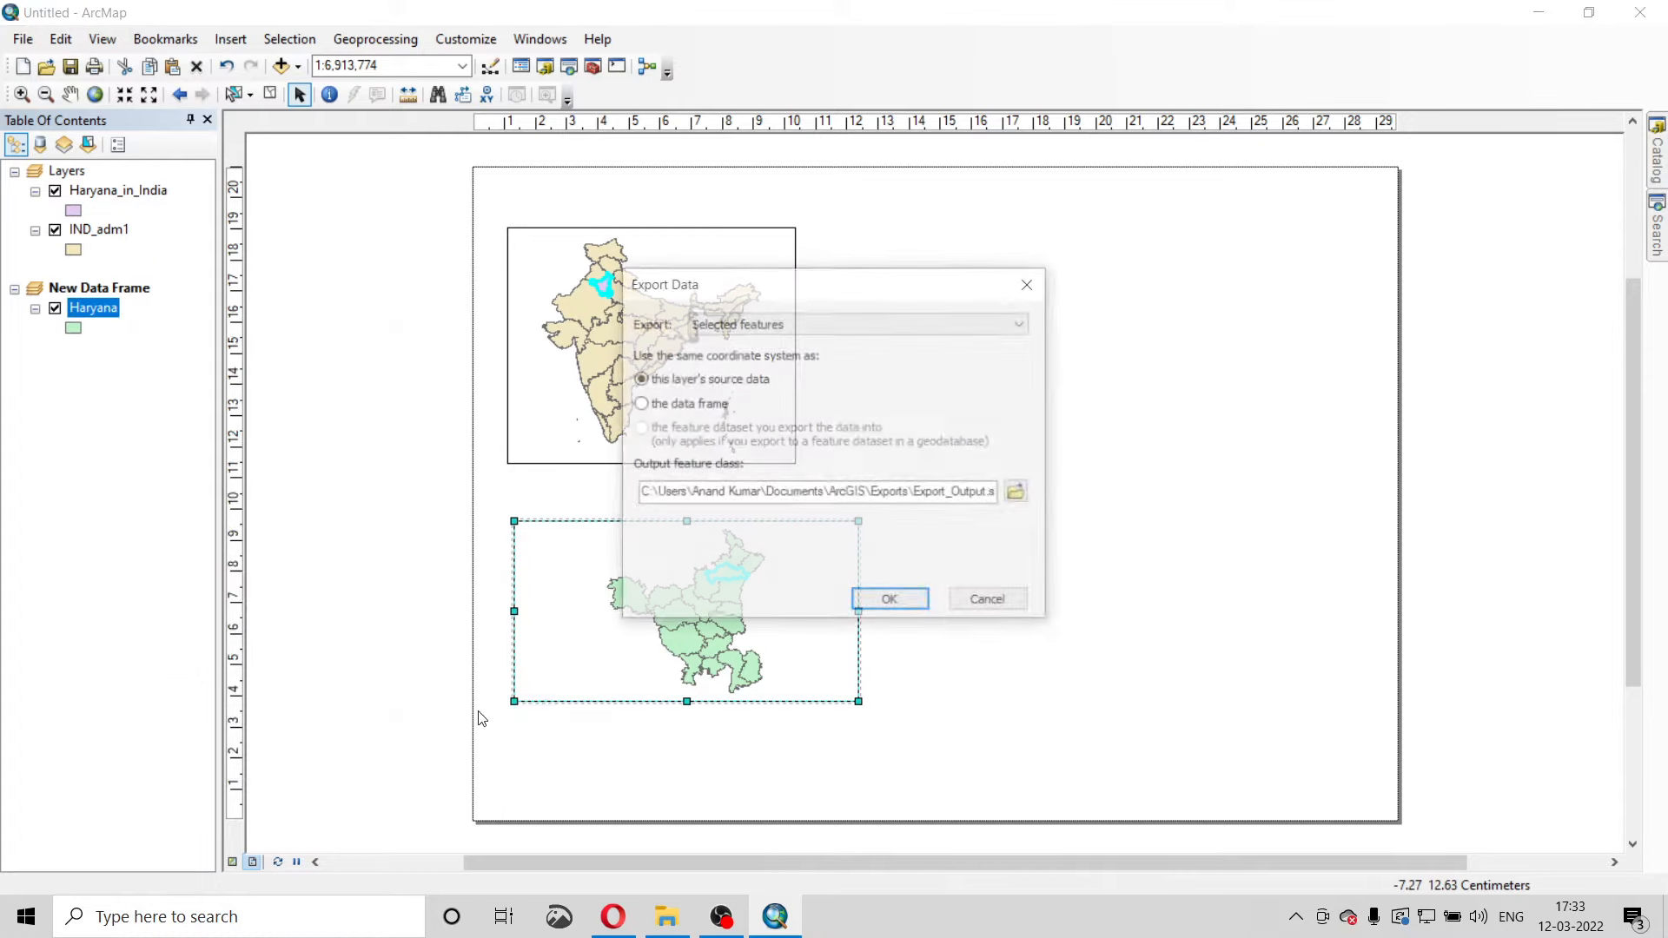
left_click(1020, 492)
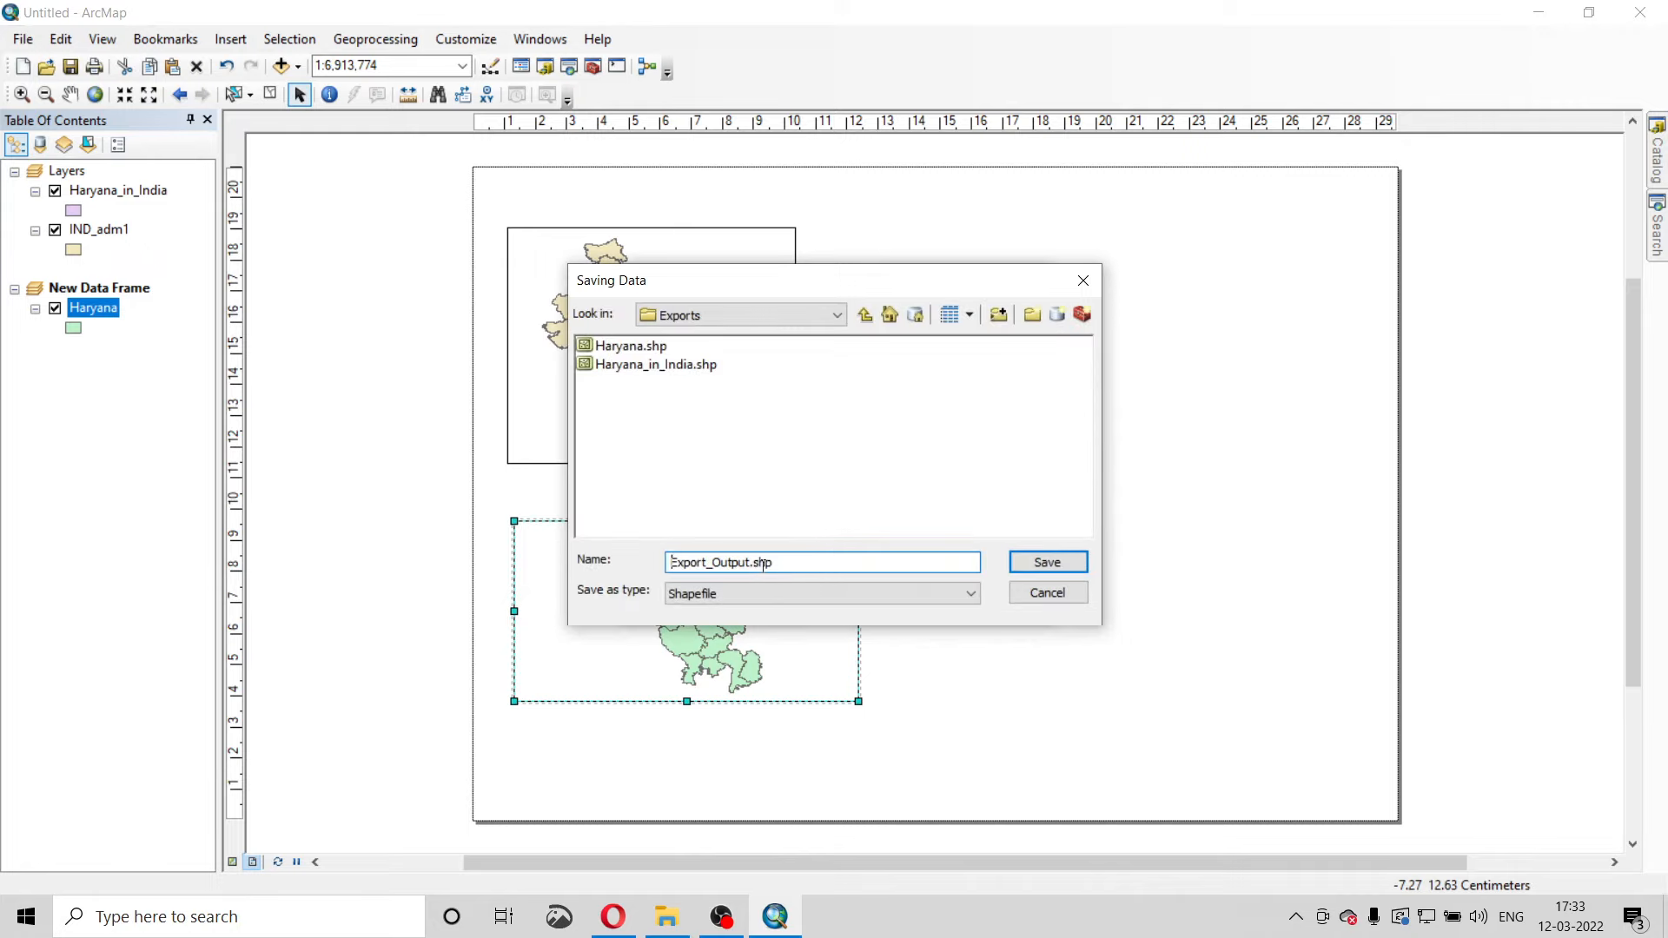
left_click_drag(750, 566, 672, 579)
type("Kkr")
left_click(1039, 564)
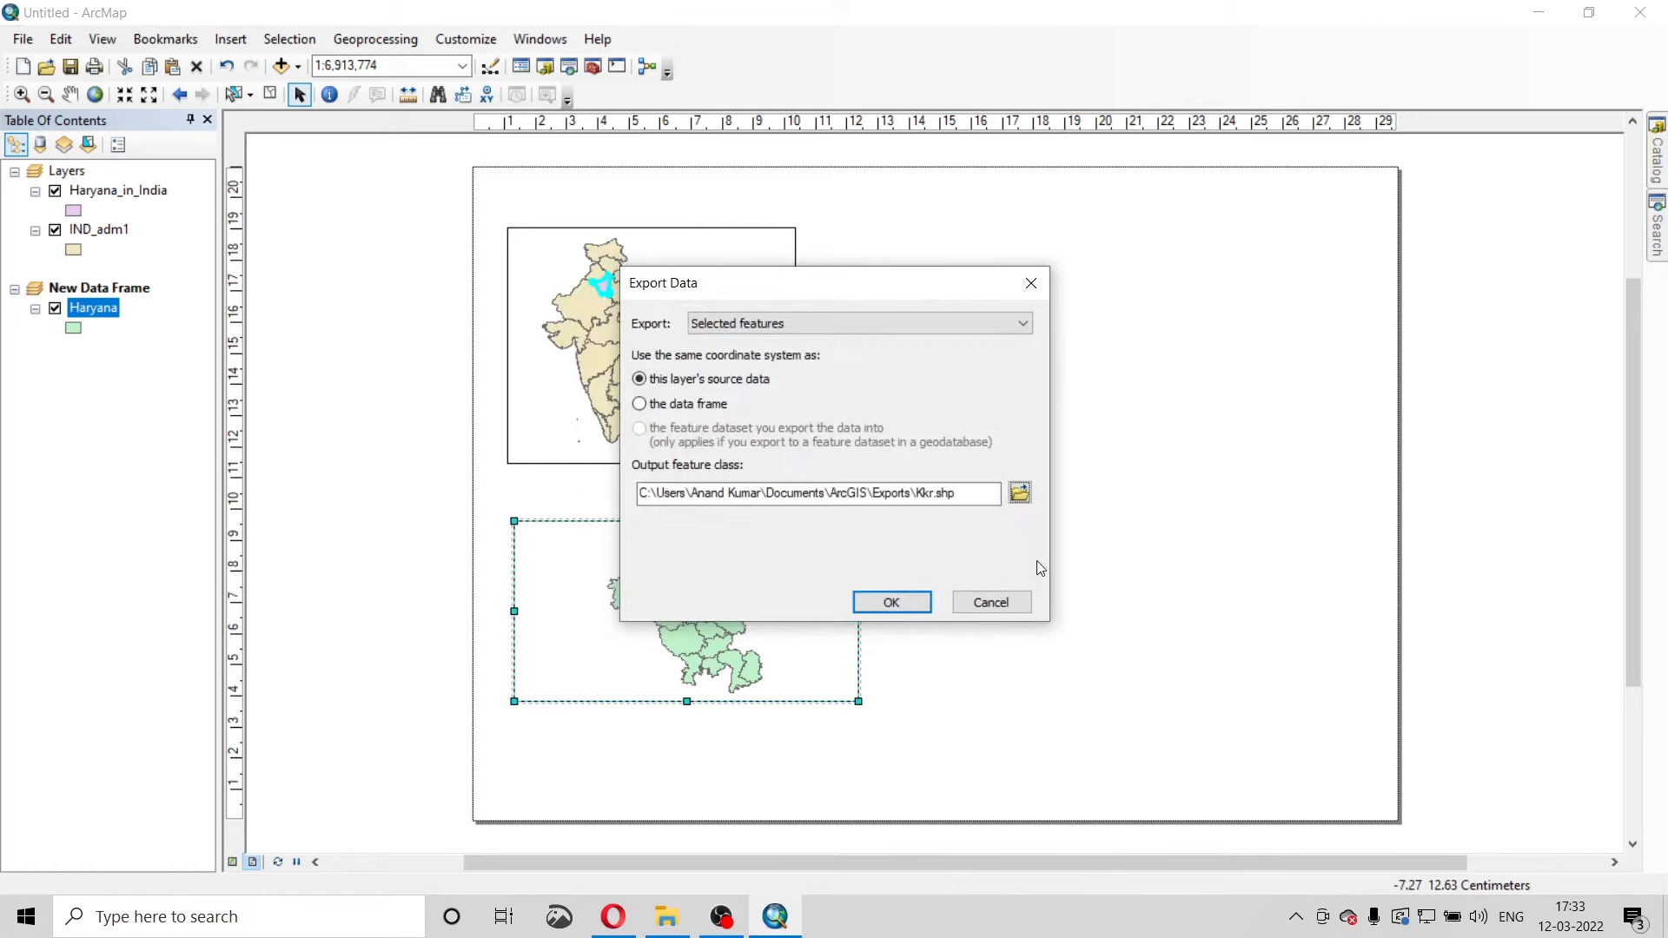
left_click(890, 599)
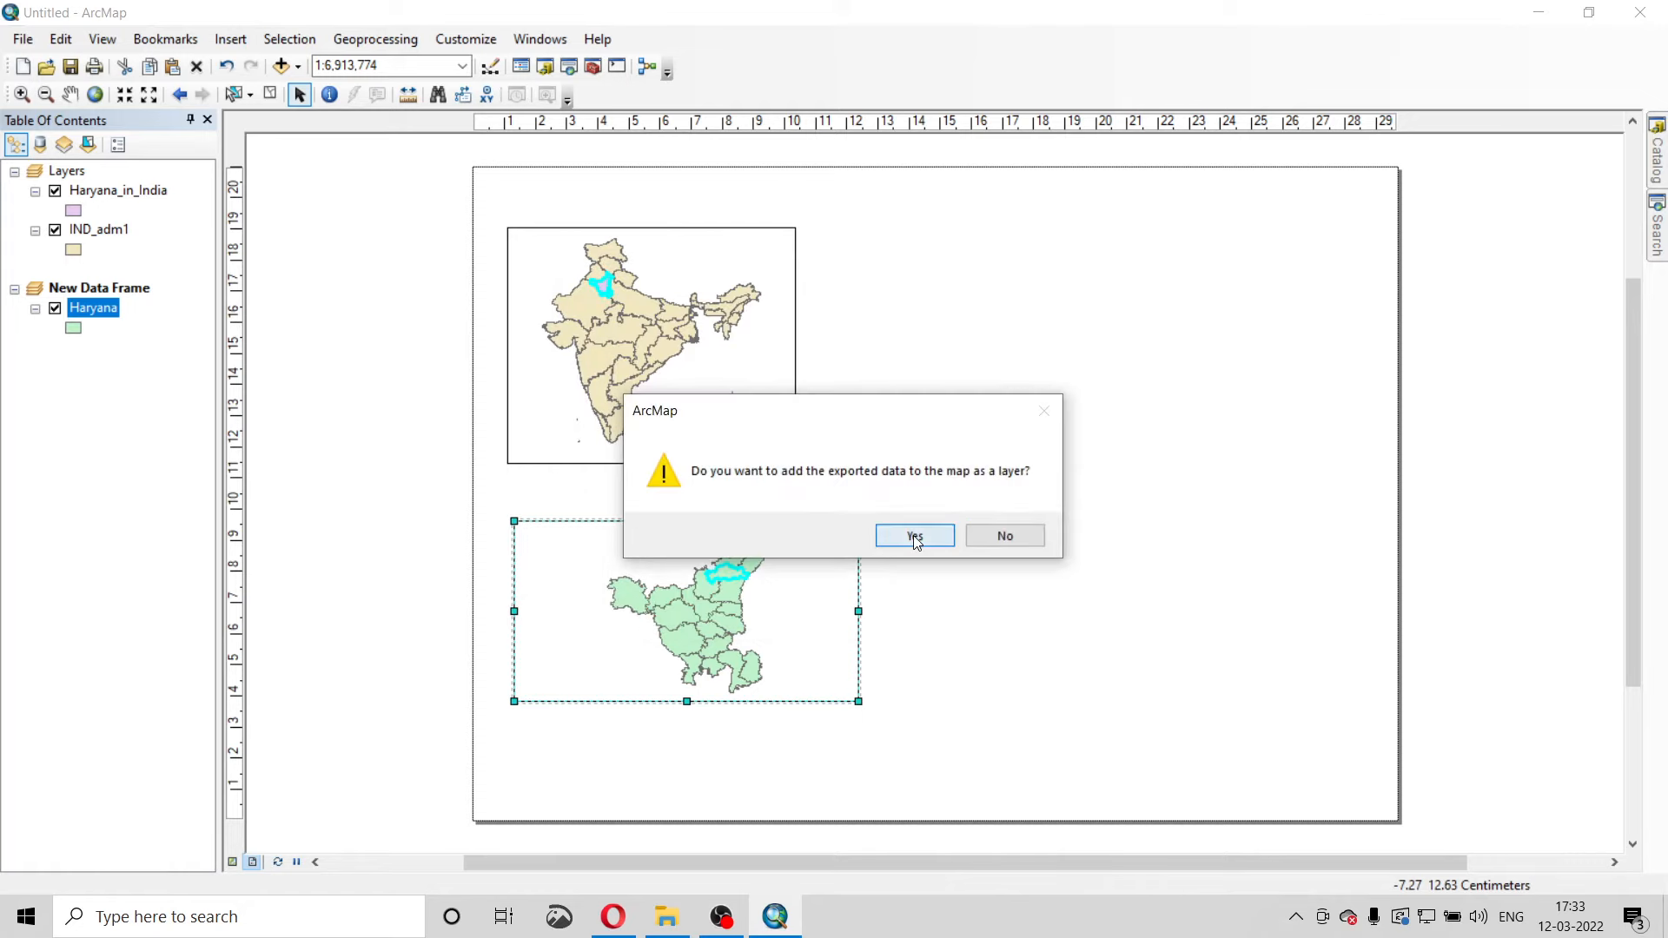
left_click(915, 536)
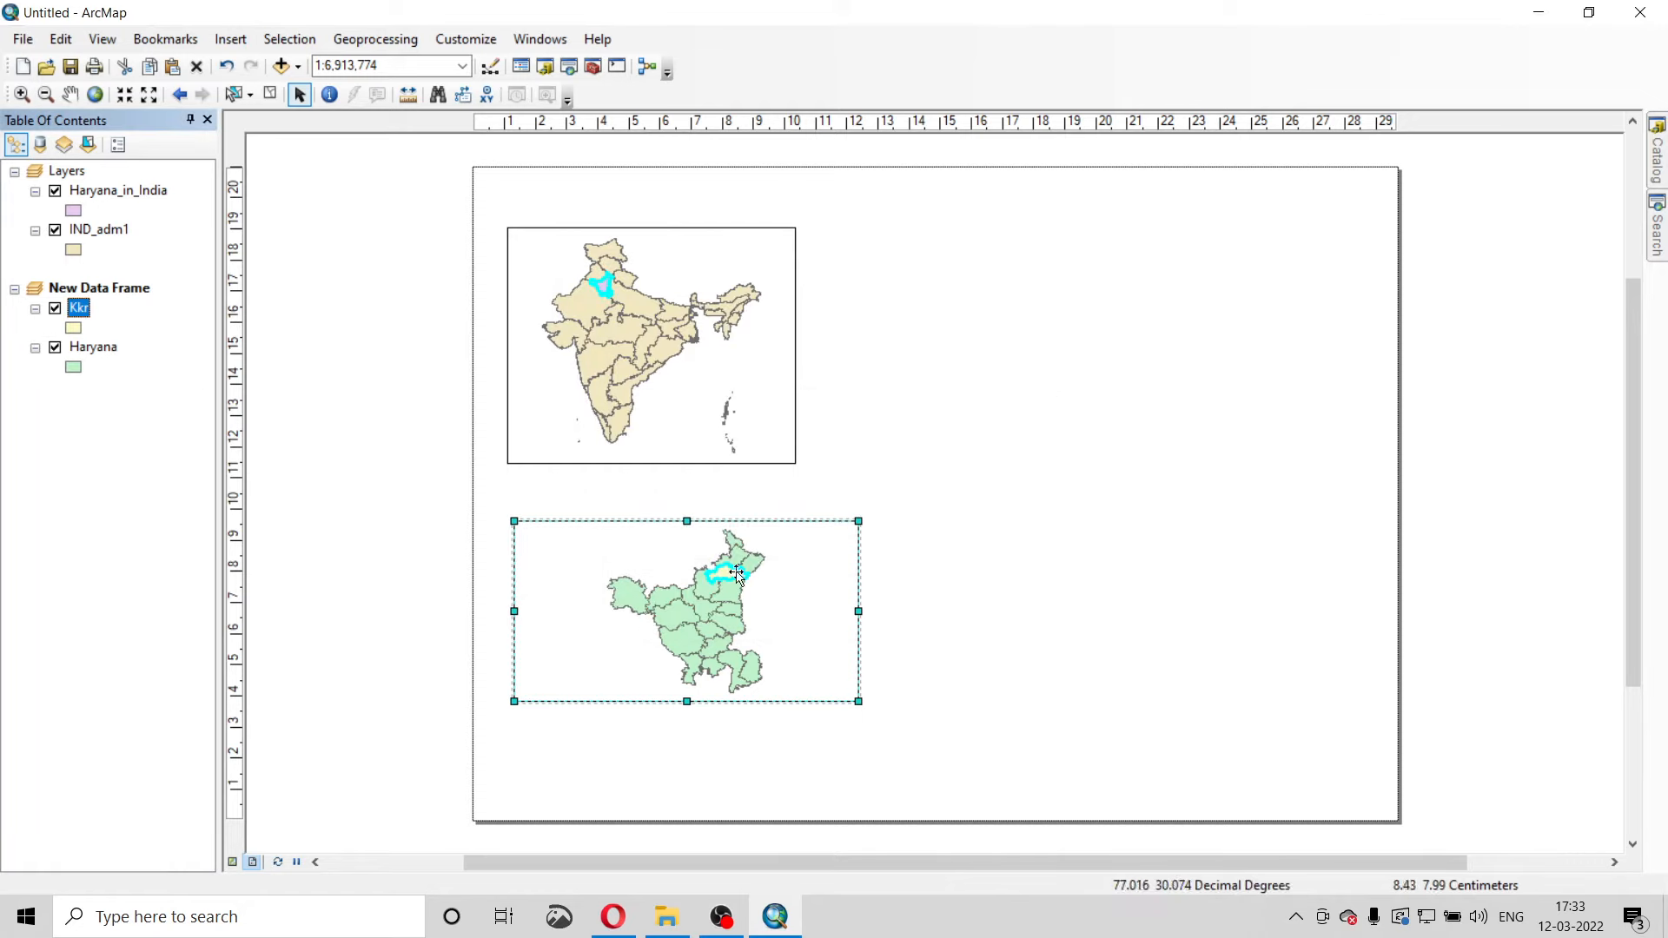
Change the Kkr layer's symbol to the predefined ESRI Blue fill.
left_click(74, 329)
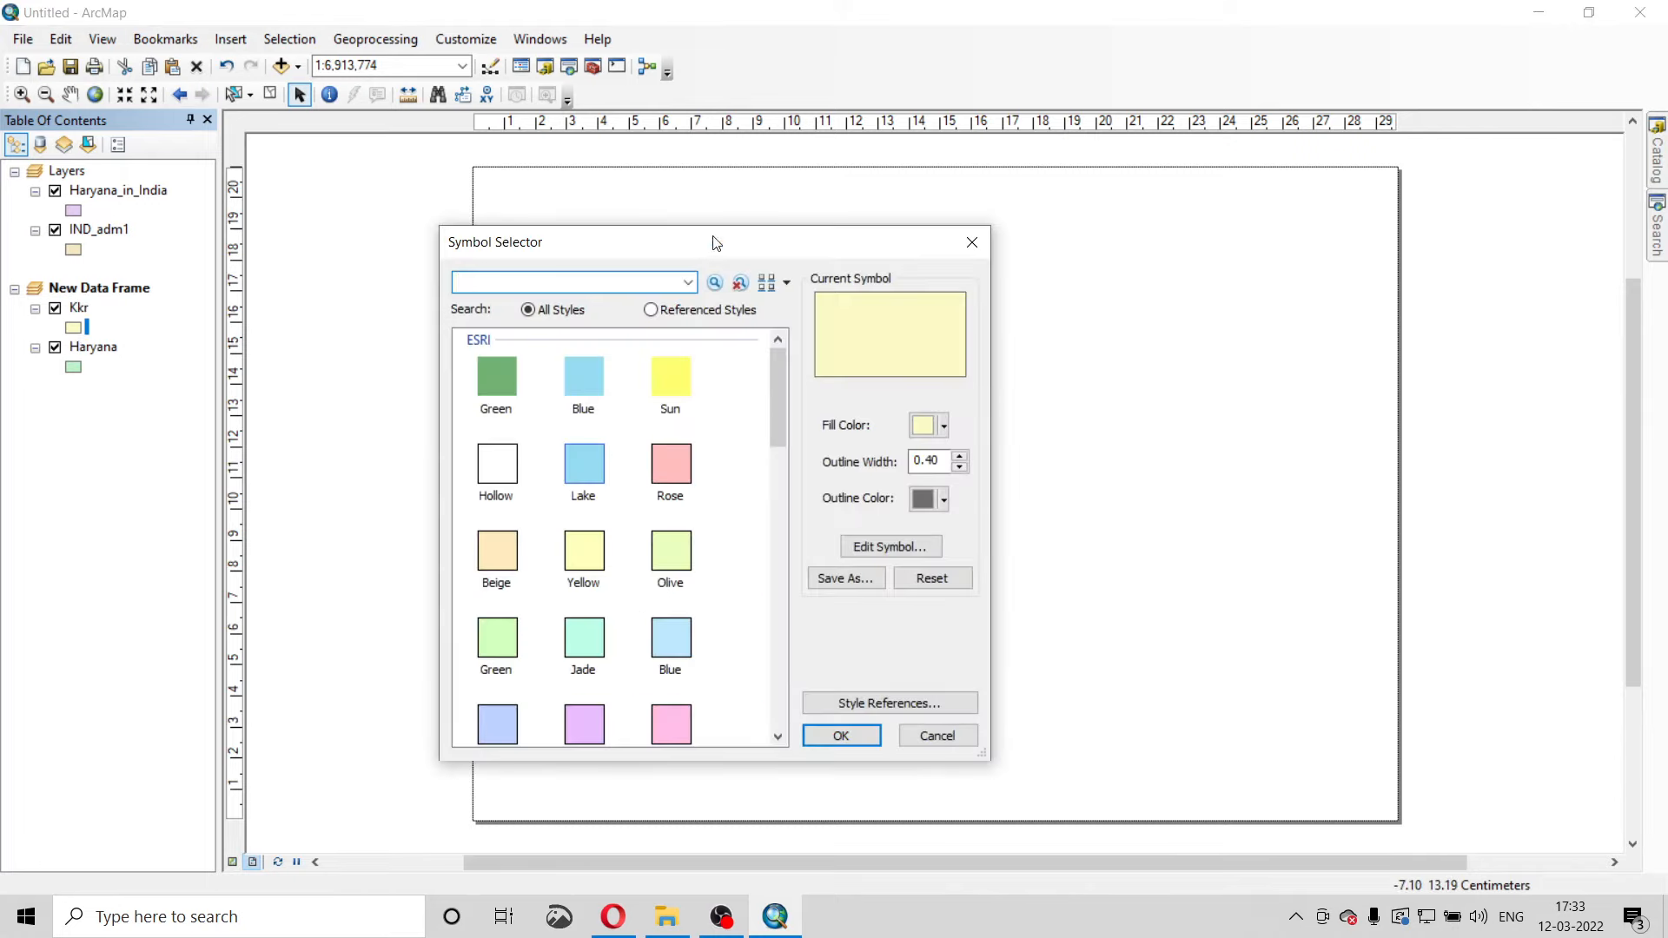
left_click_drag(712, 250, 1064, 294)
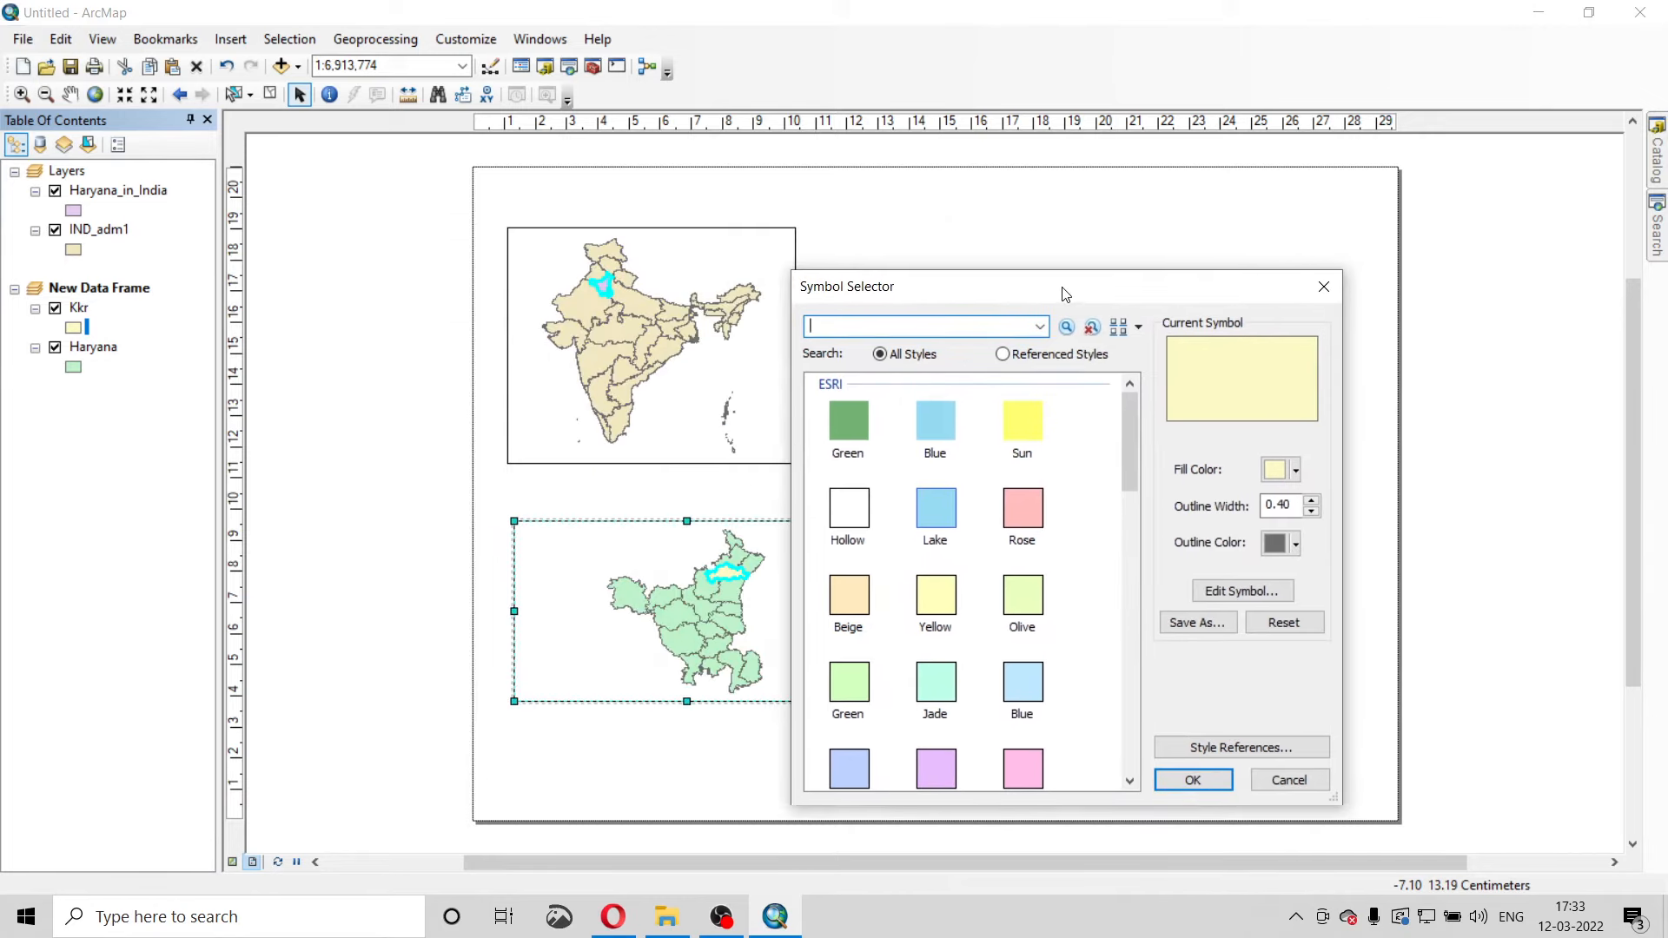
left_click(938, 408)
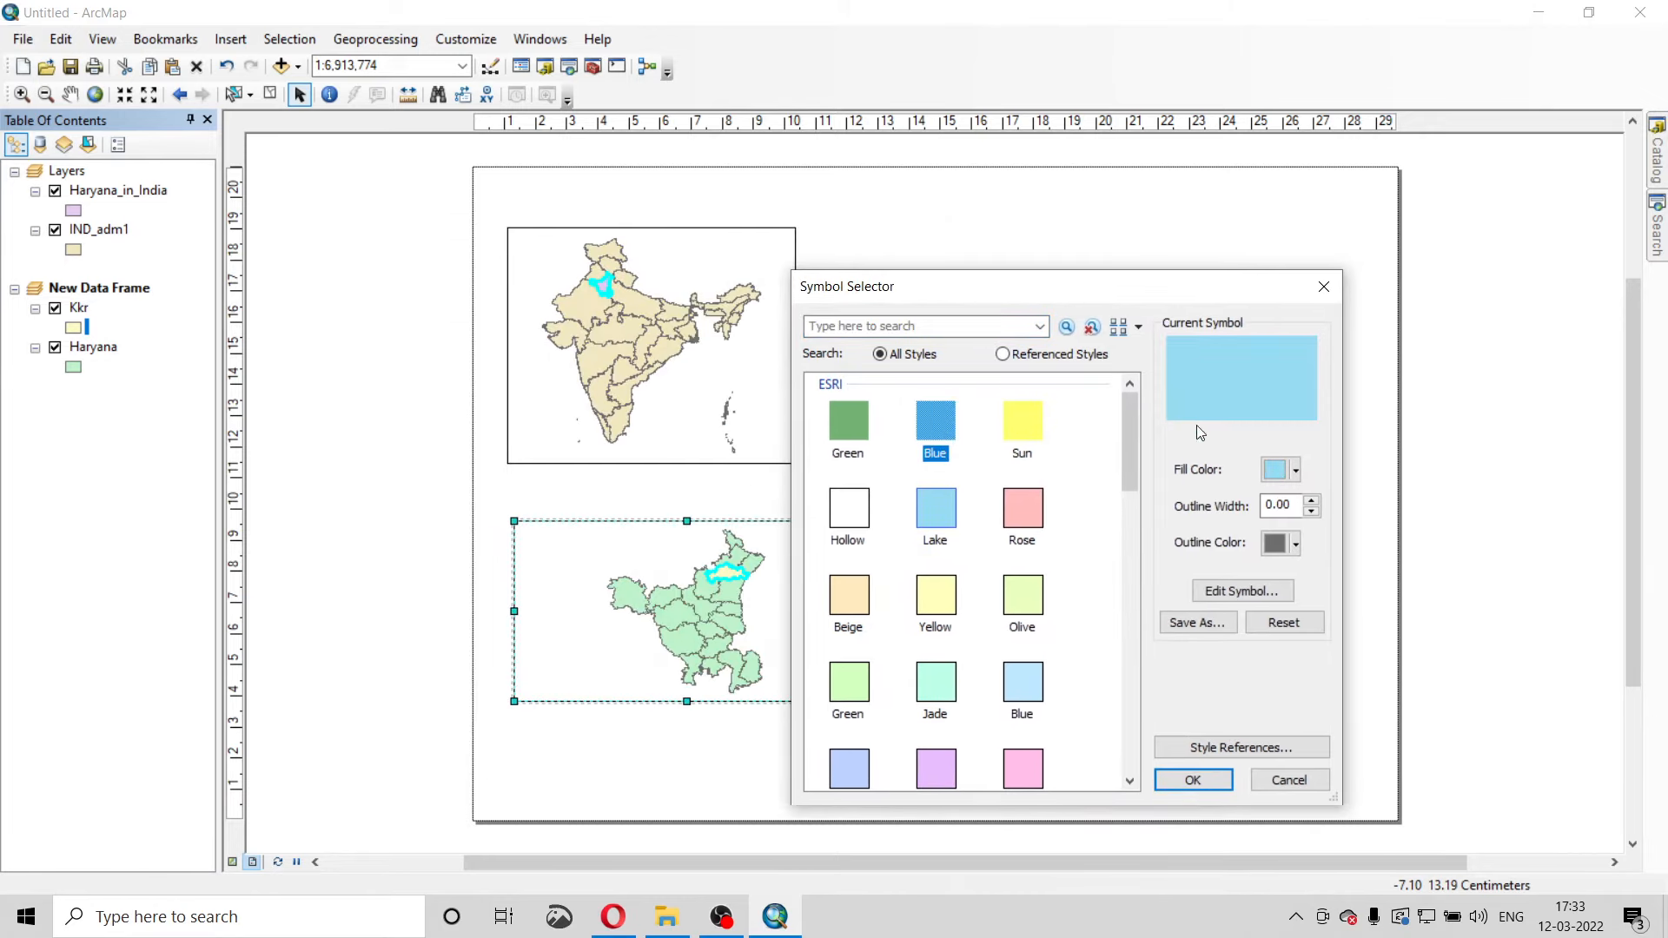
left_click(1192, 780)
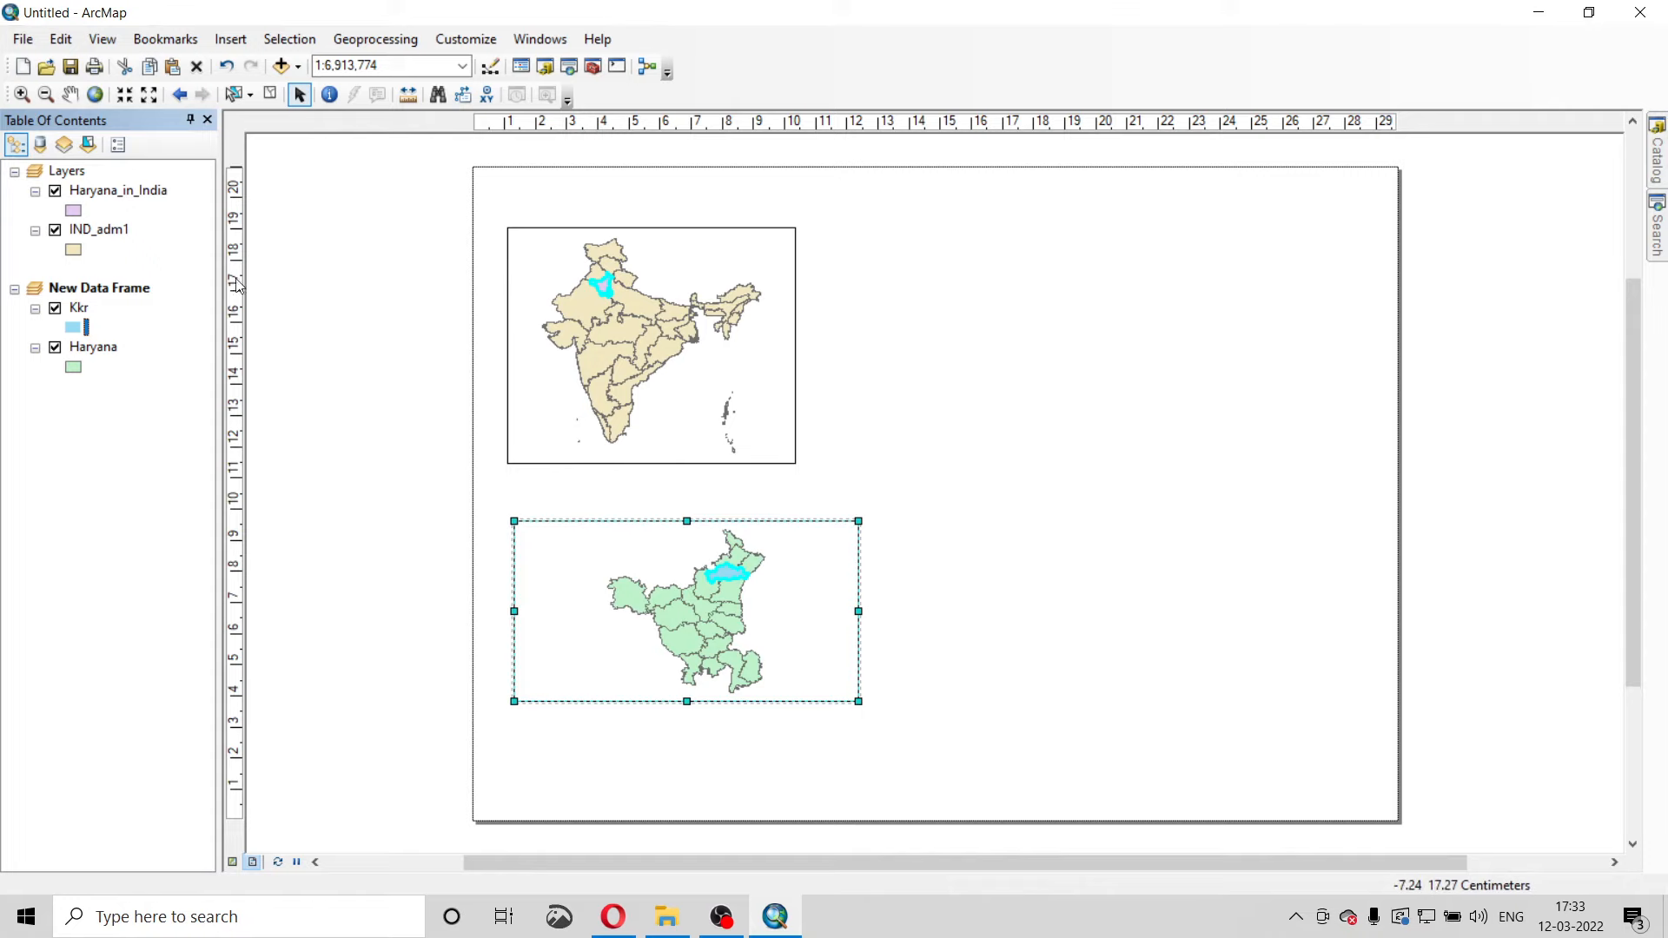
Insert a third data frame in the right half of the page and copy the Kkr layer from New Data Frame into it.
left_click(231, 41)
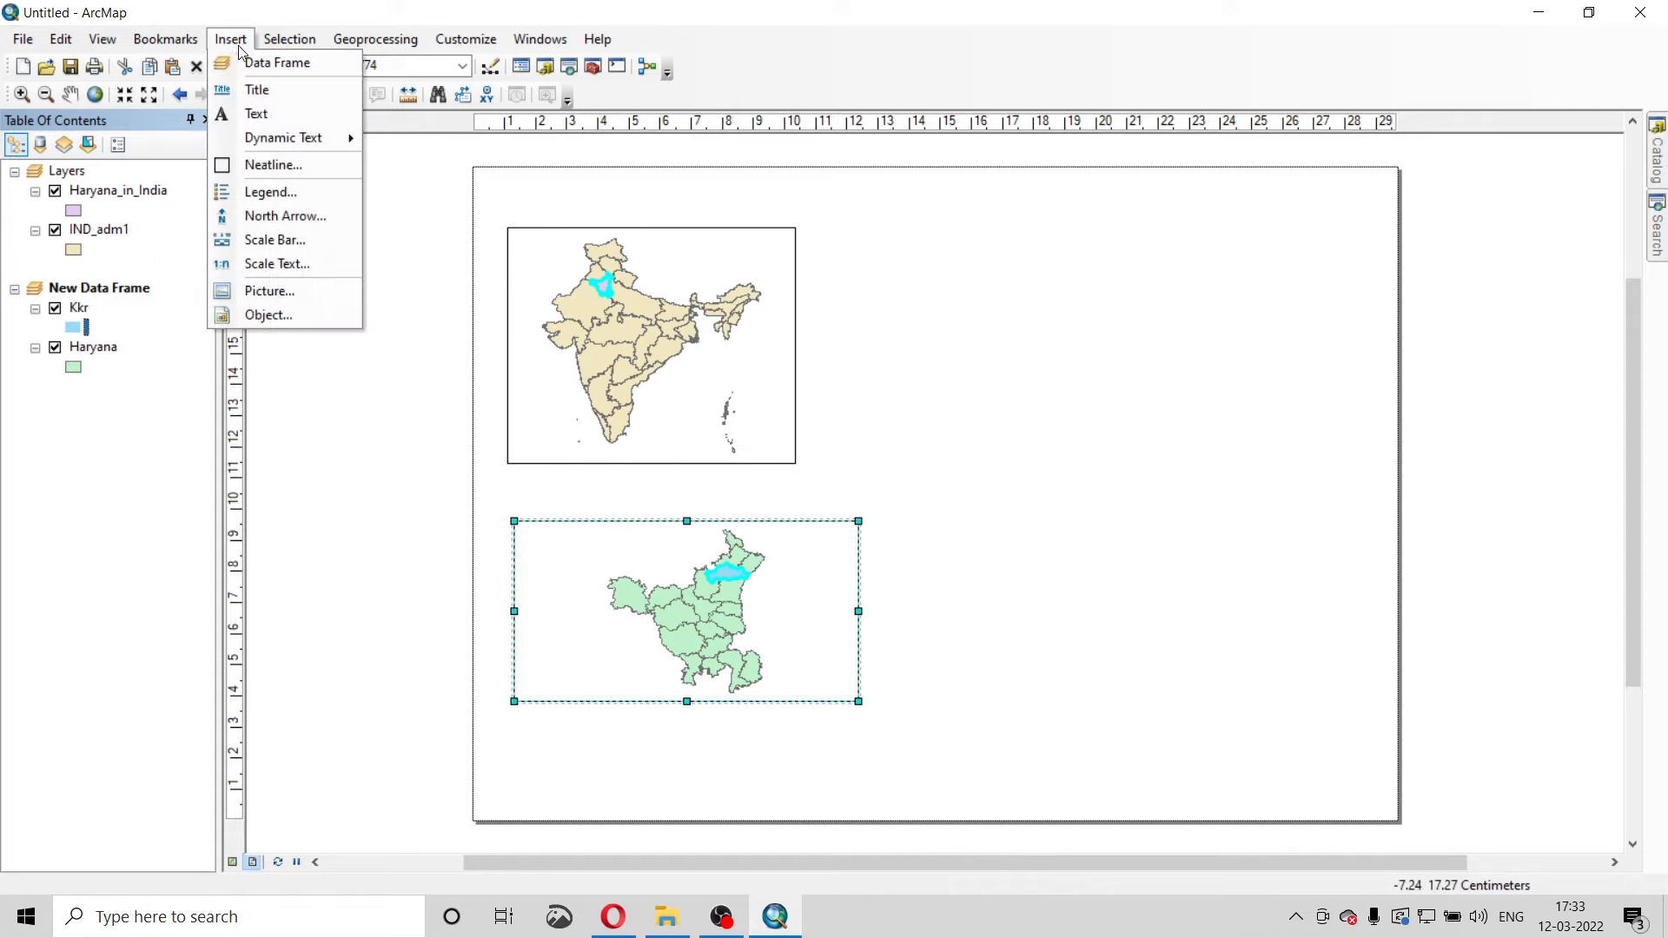
left_click(260, 62)
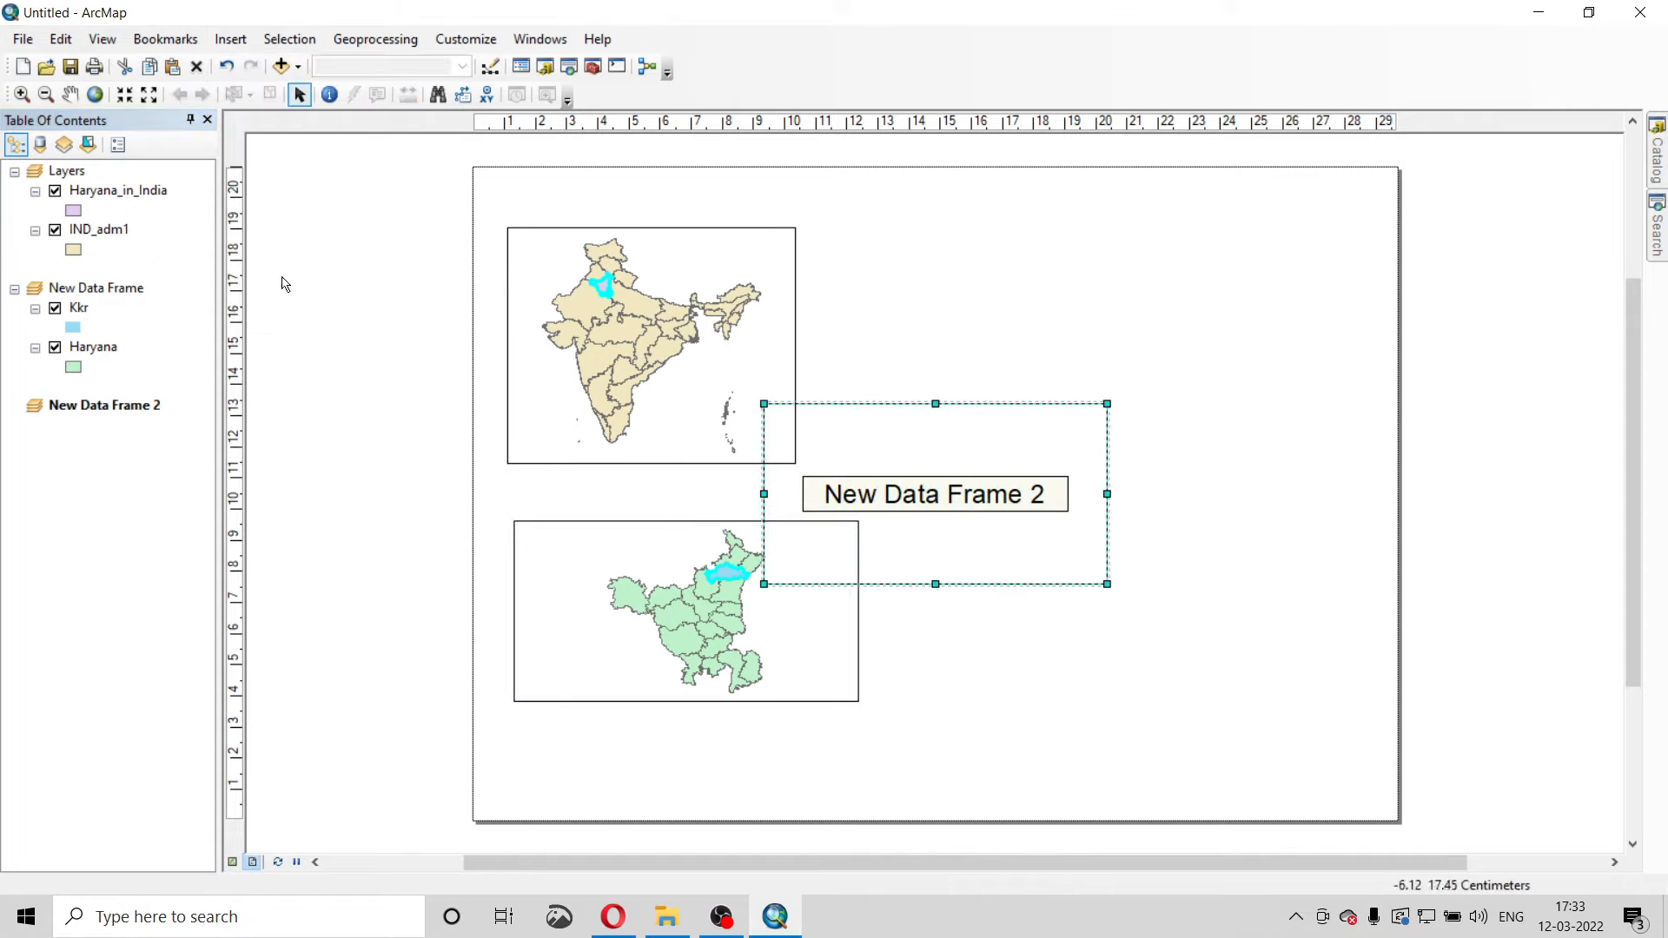
left_click_drag(948, 447, 1165, 379)
left_click(76, 409)
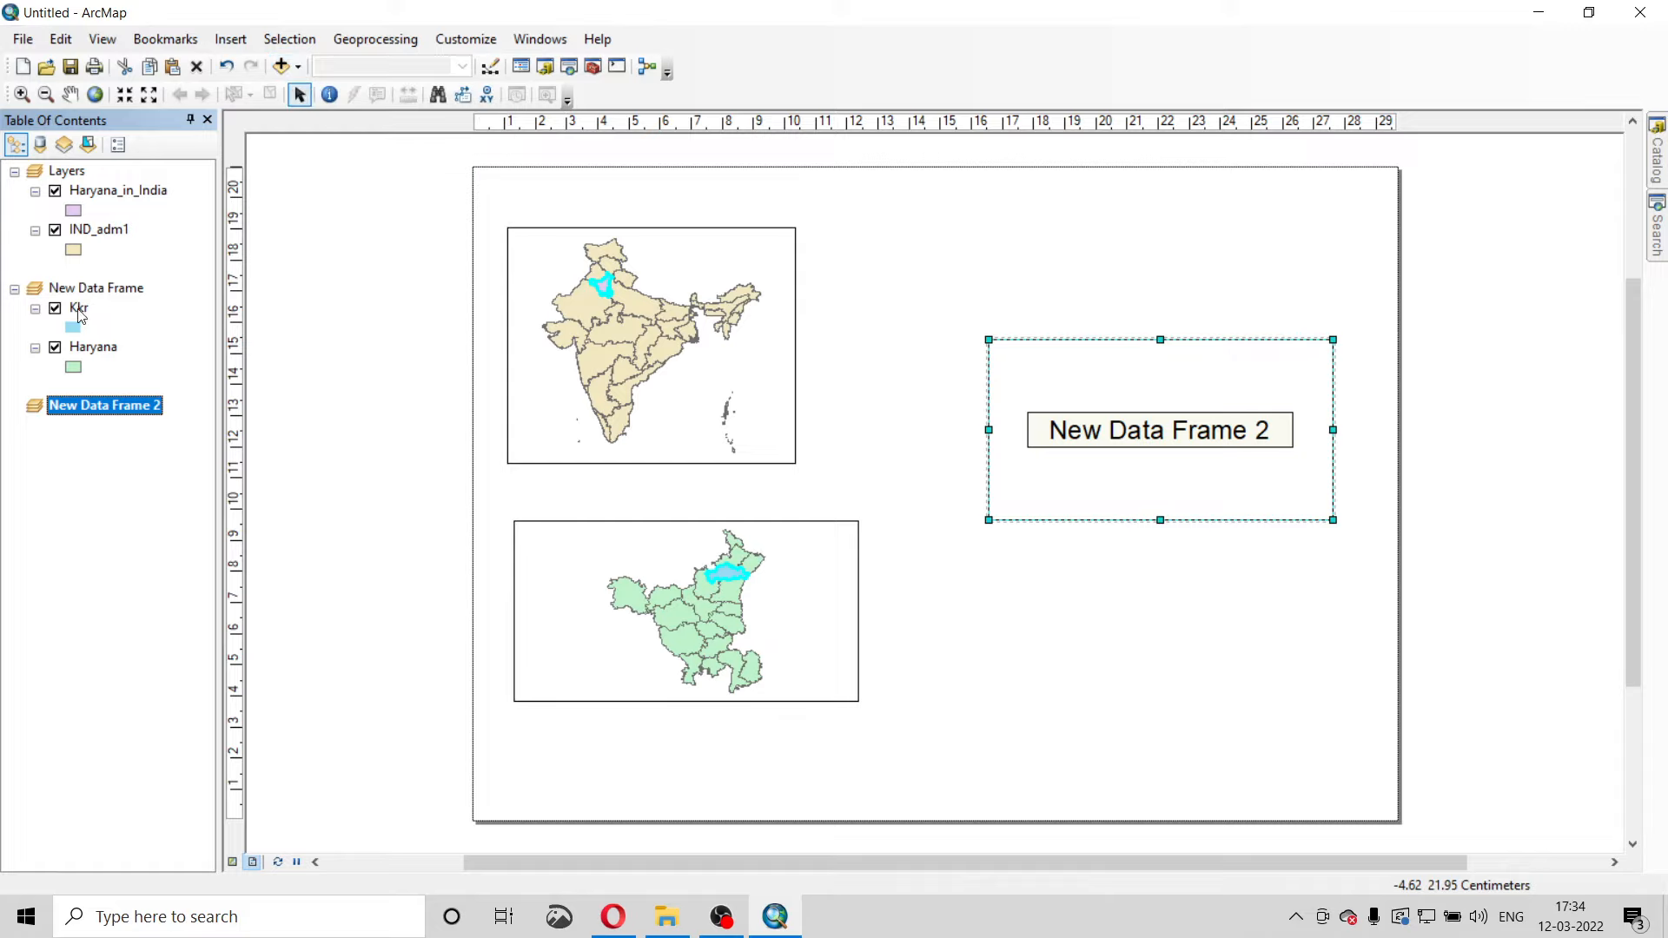
left_click_drag(79, 314, 58, 430)
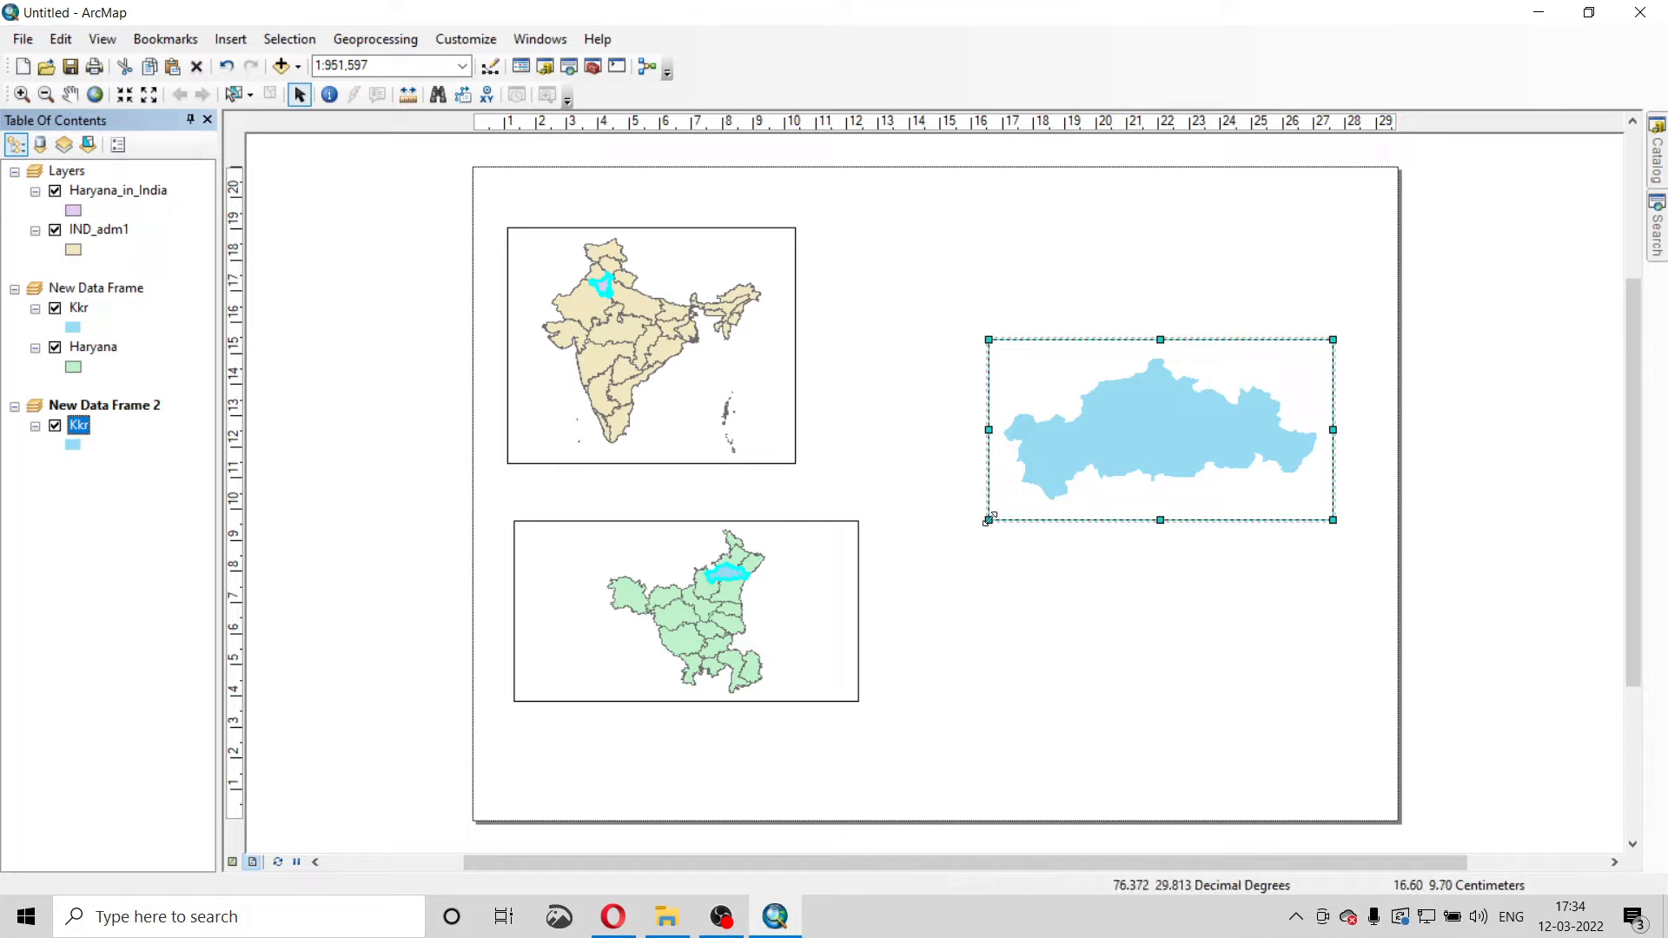
Enlarge New Data Frame 2 and position it so that it fills most of the right half of the page.
left_click_drag(989, 520, 885, 592)
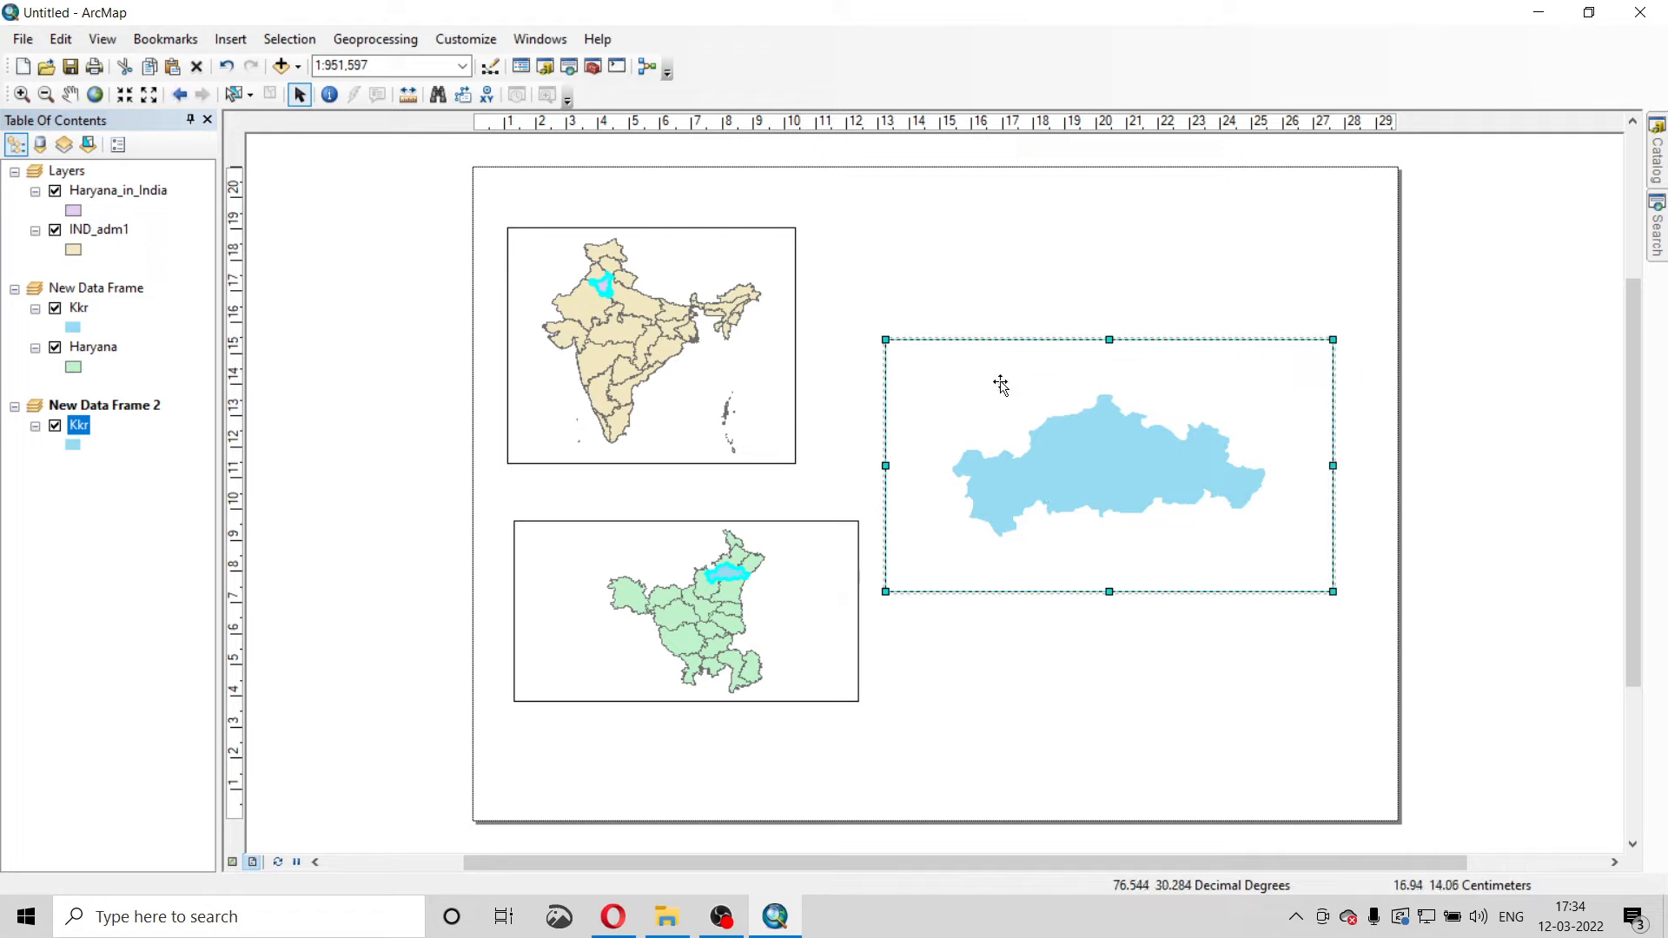
left_click_drag(998, 380, 1039, 391)
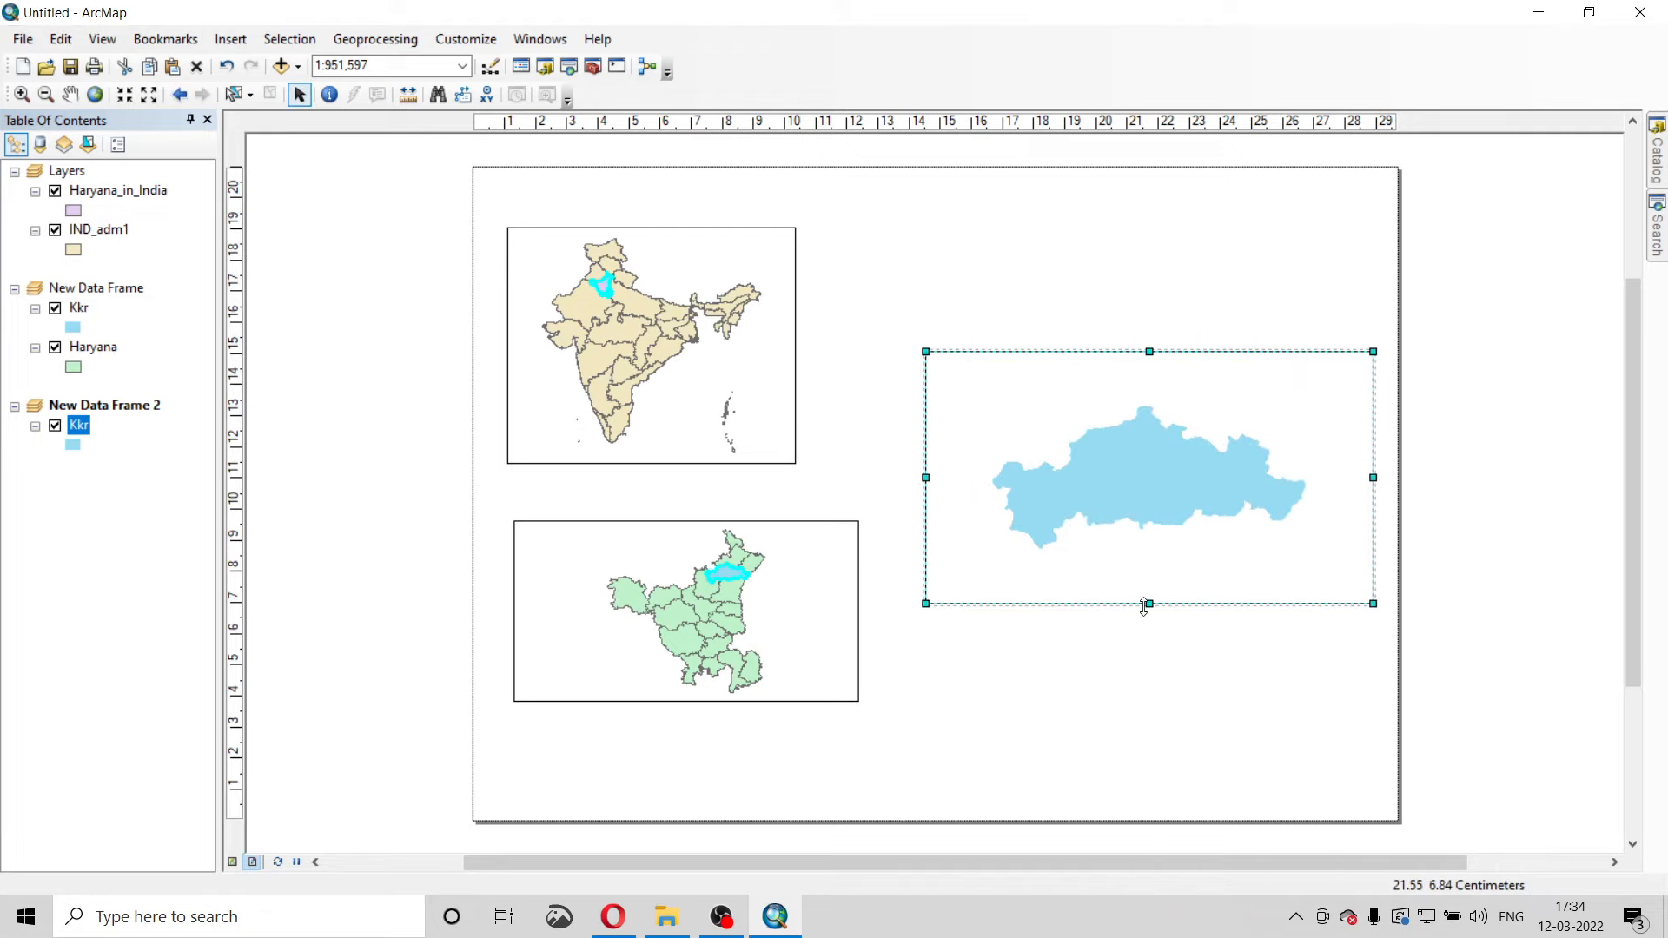
left_click_drag(1155, 641, 1151, 663)
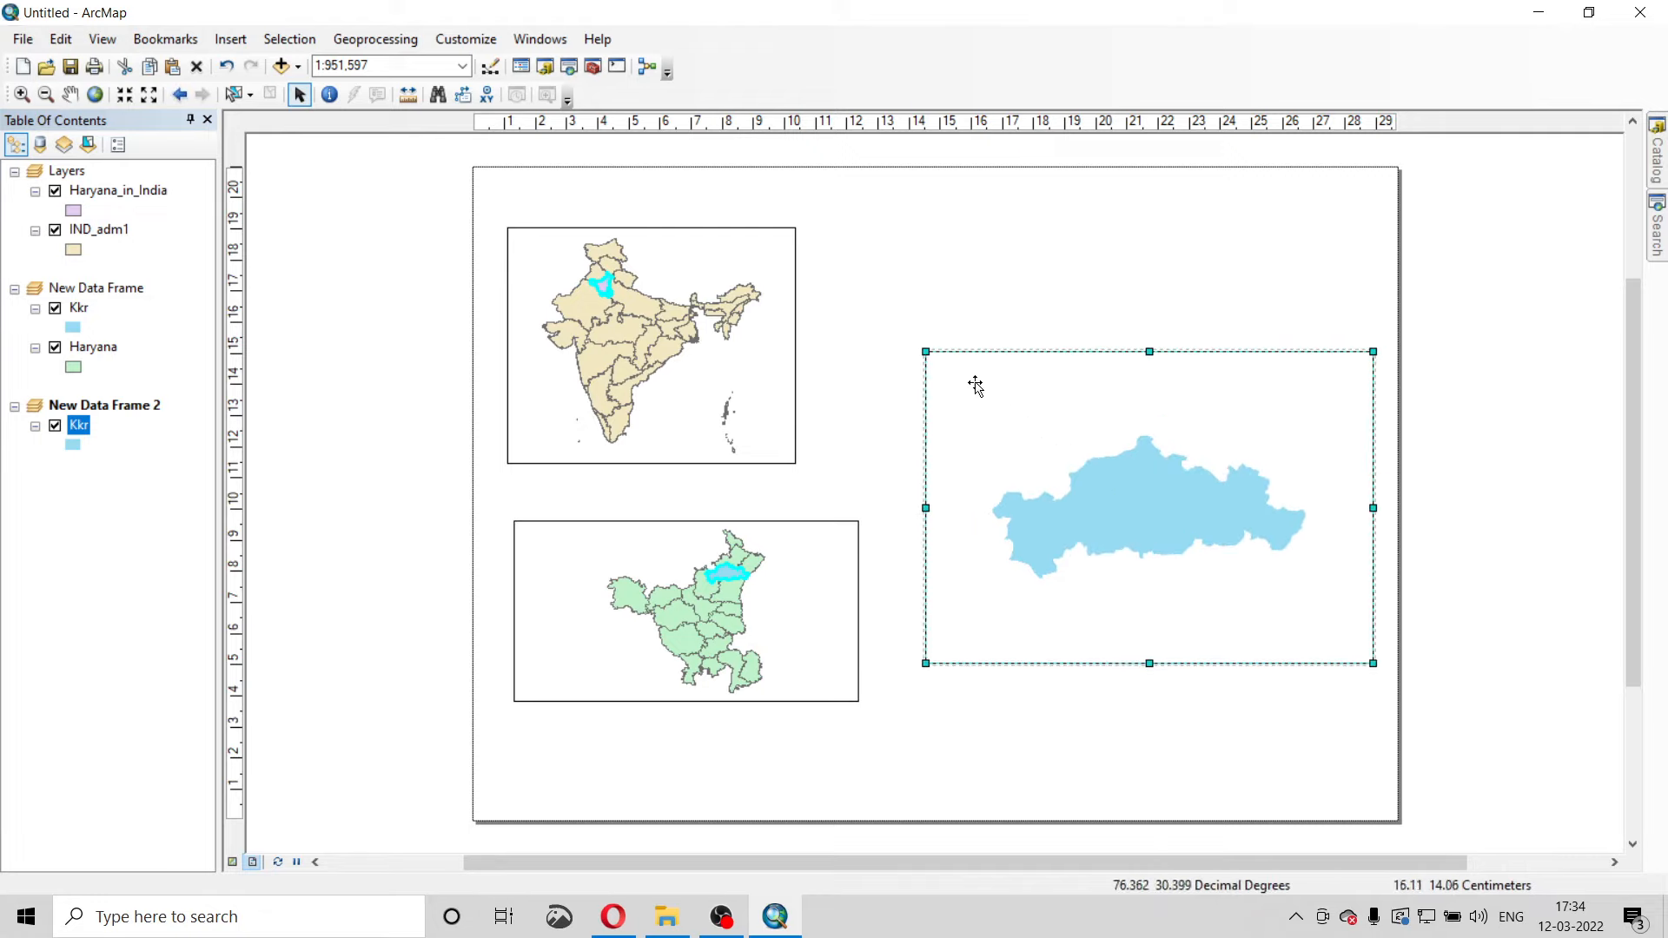
left_click_drag(927, 352, 890, 339)
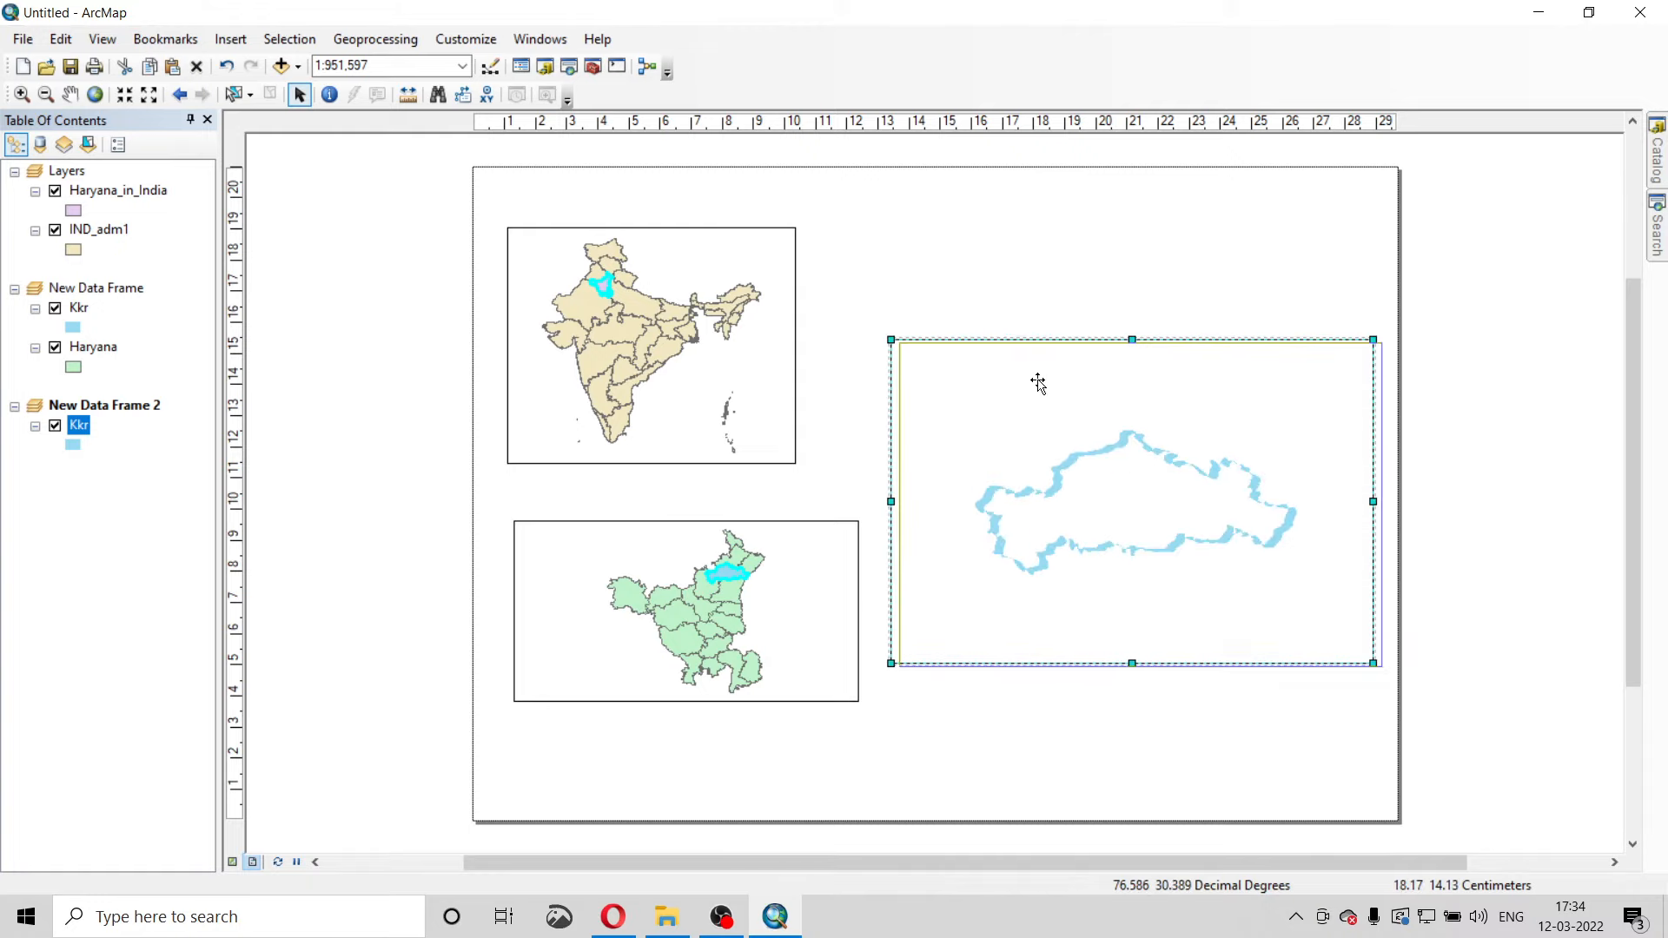
Shift the Haryana frame slightly left, extend its lower edge downward, and nudge the India frame slightly right.
left_click(633, 546)
left_click_drag(634, 546, 617, 548)
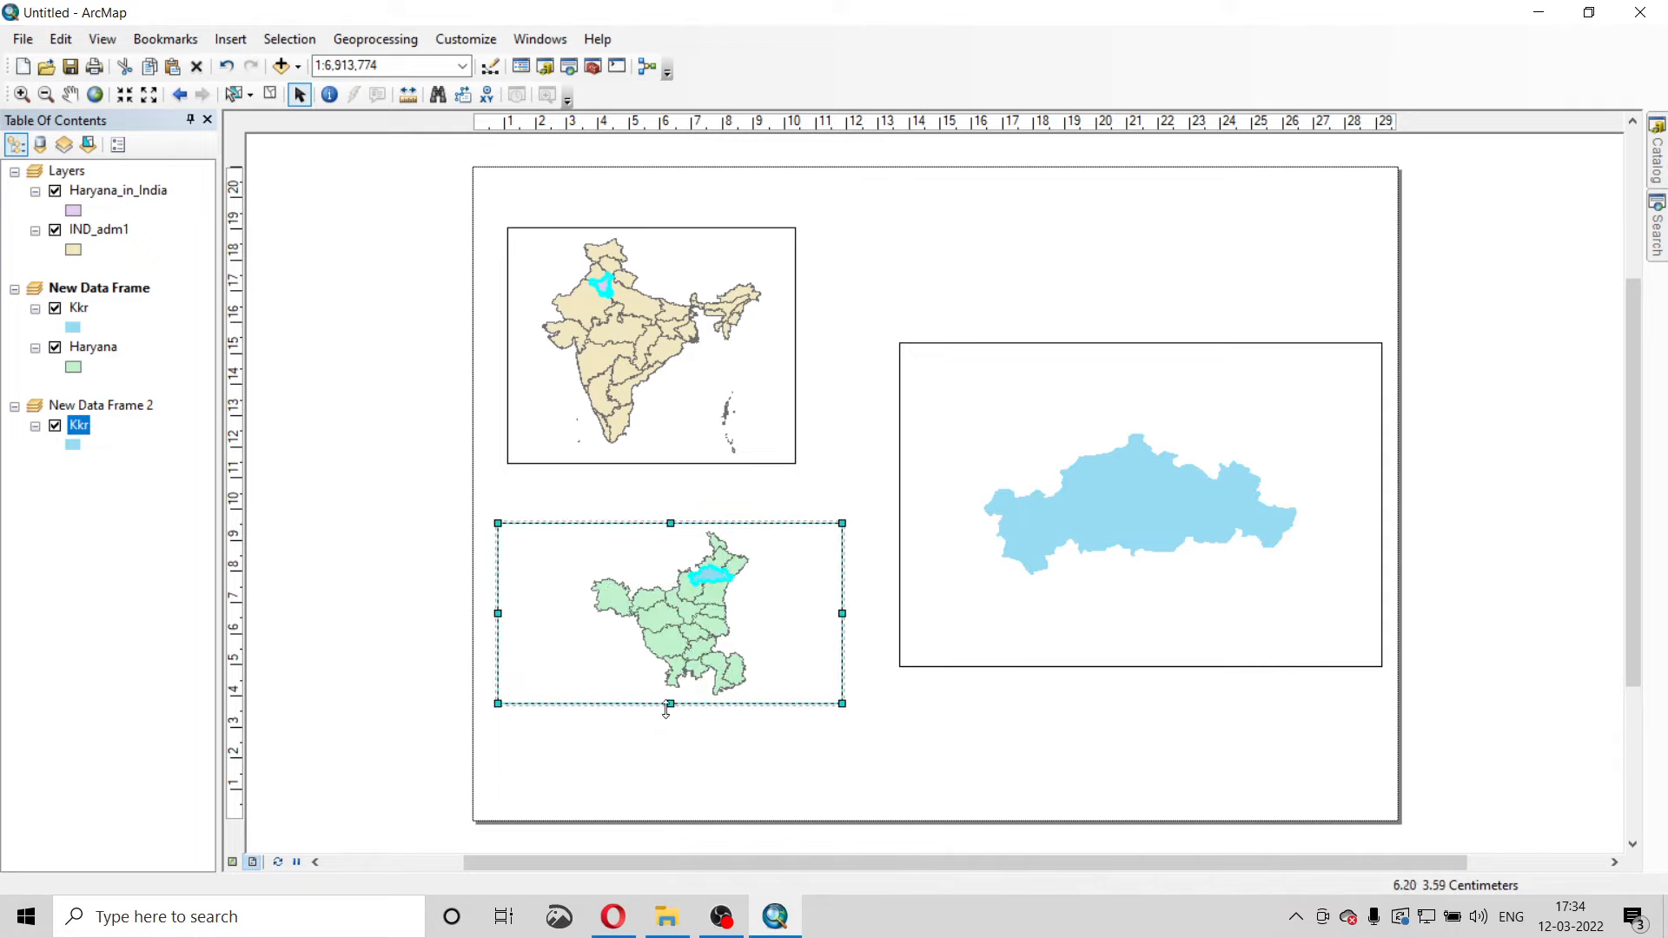
left_click_drag(667, 709, 670, 735)
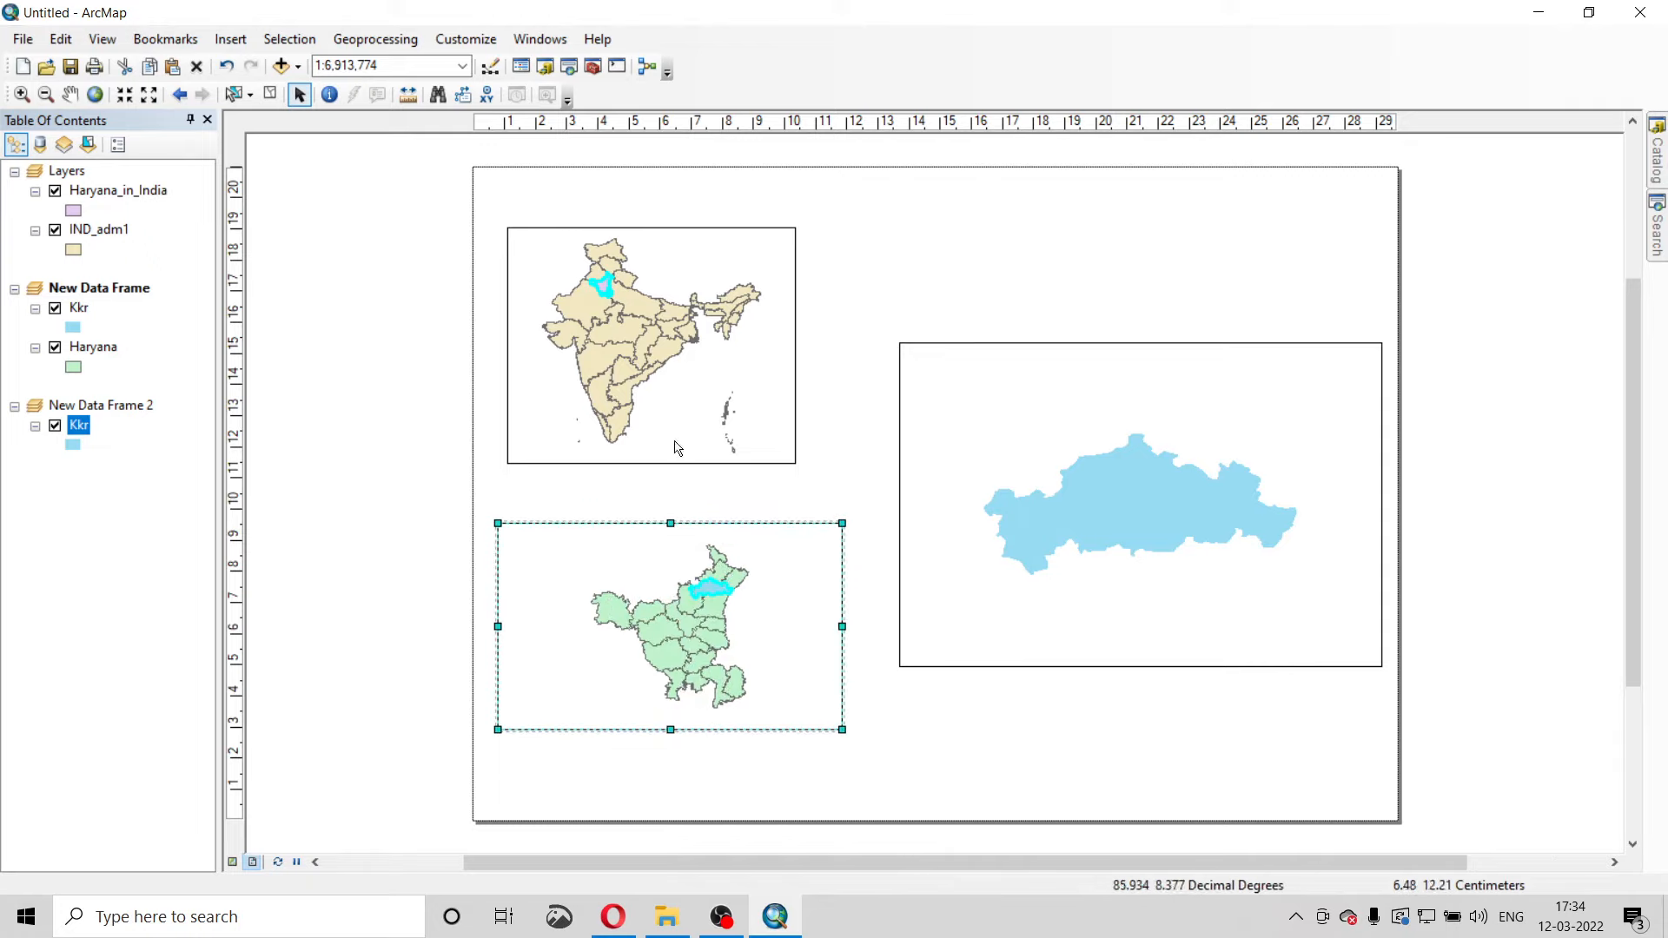
left_click_drag(700, 265, 708, 269)
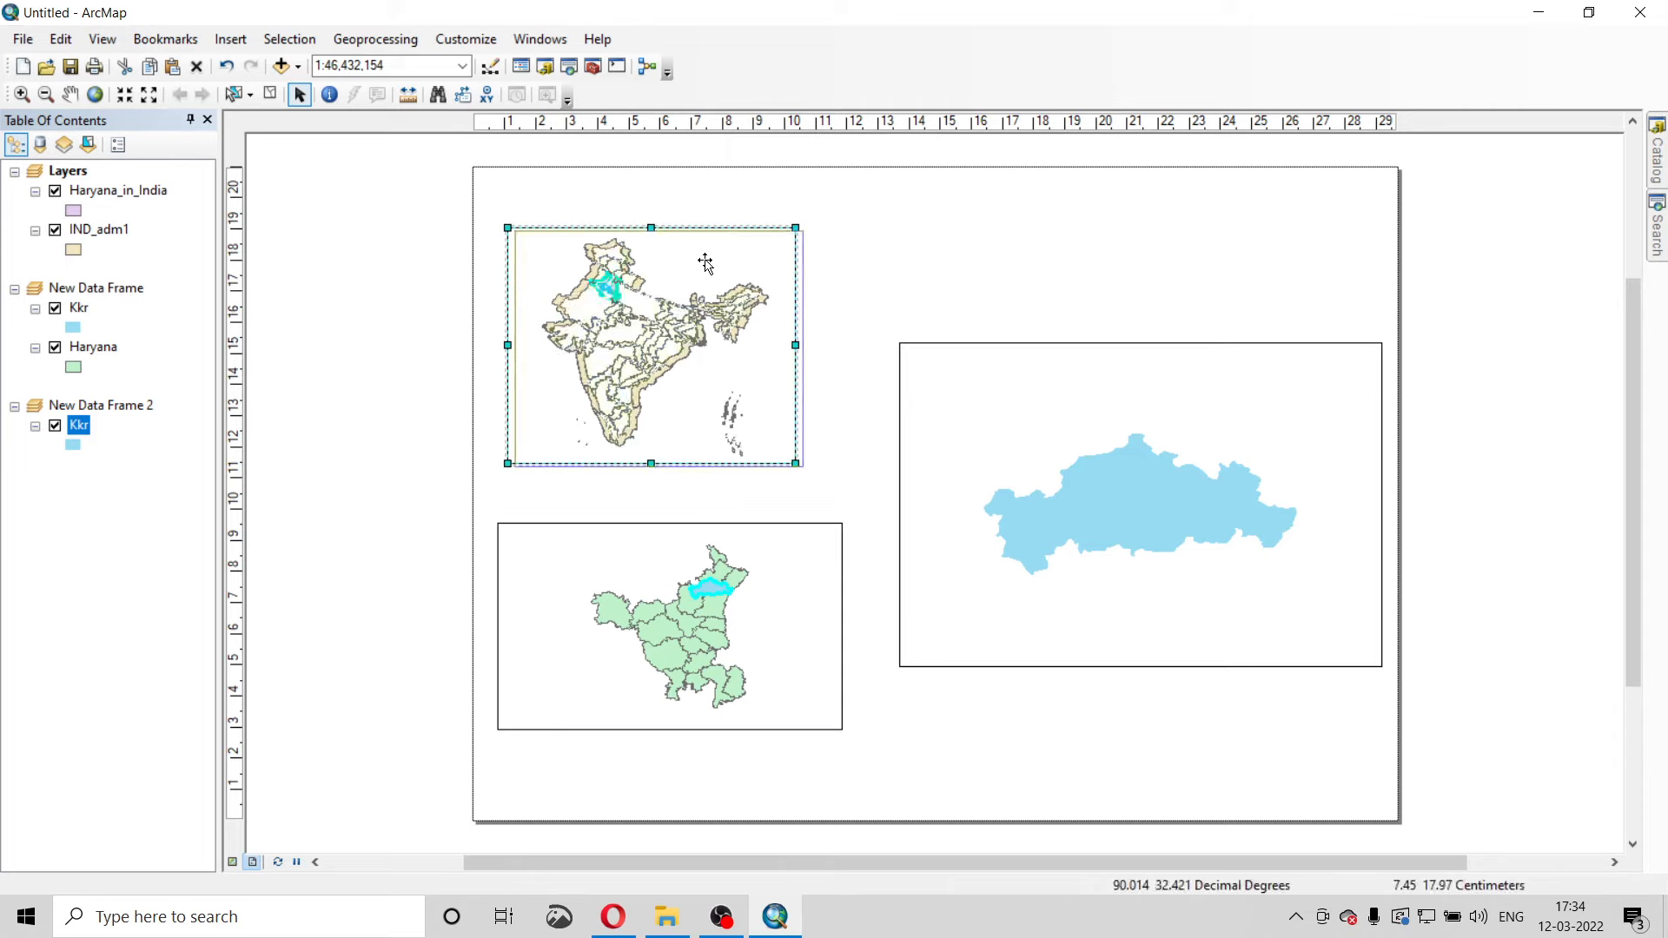
Move New Data Frame 2 slightly further down on the page.
left_click(987, 395)
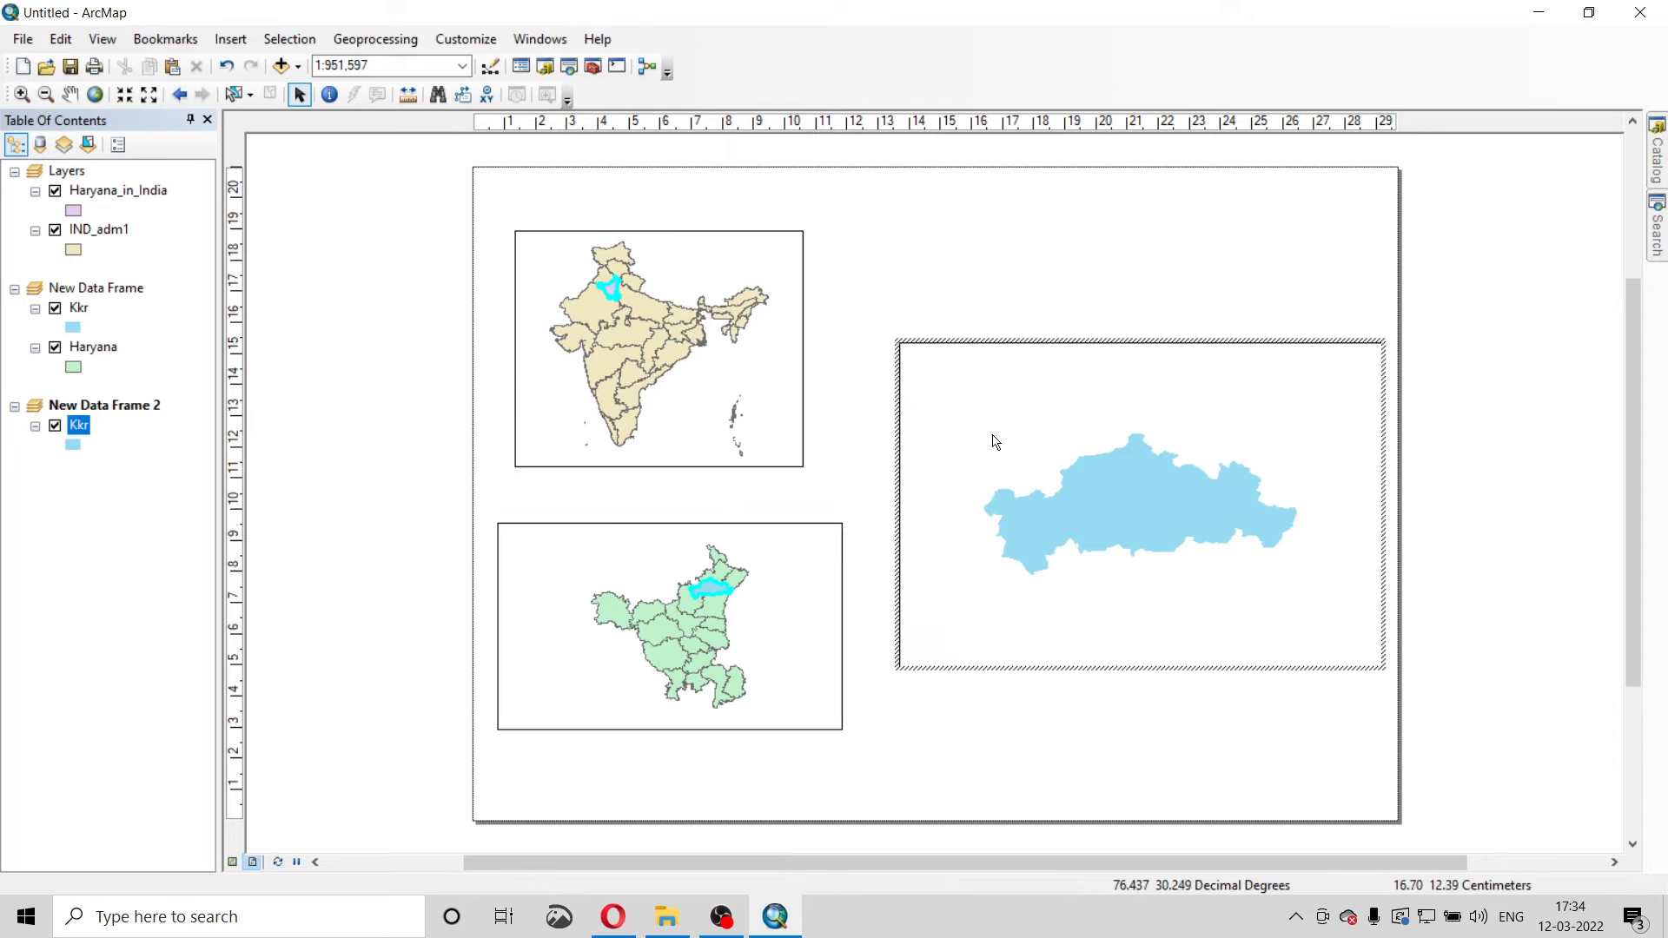
left_click(917, 272)
left_click(983, 431)
left_click_drag(983, 427, 976, 455)
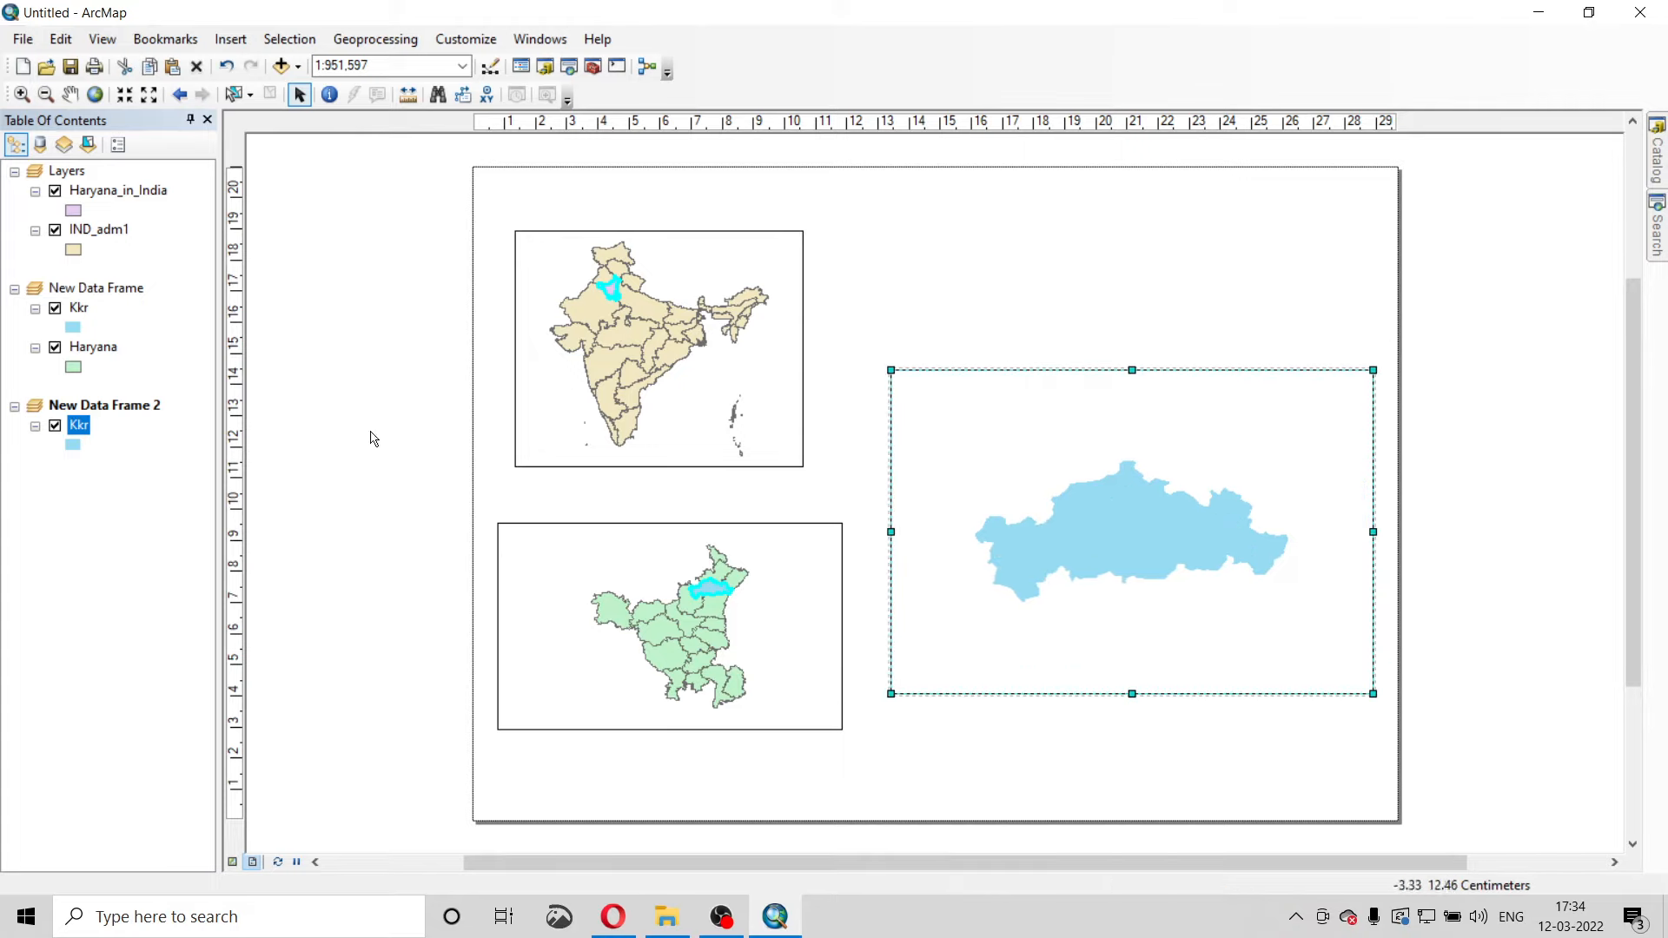
Zoom the Kurukshetra district map in New Data Frame 2 to its full extent.
right_click(995, 489)
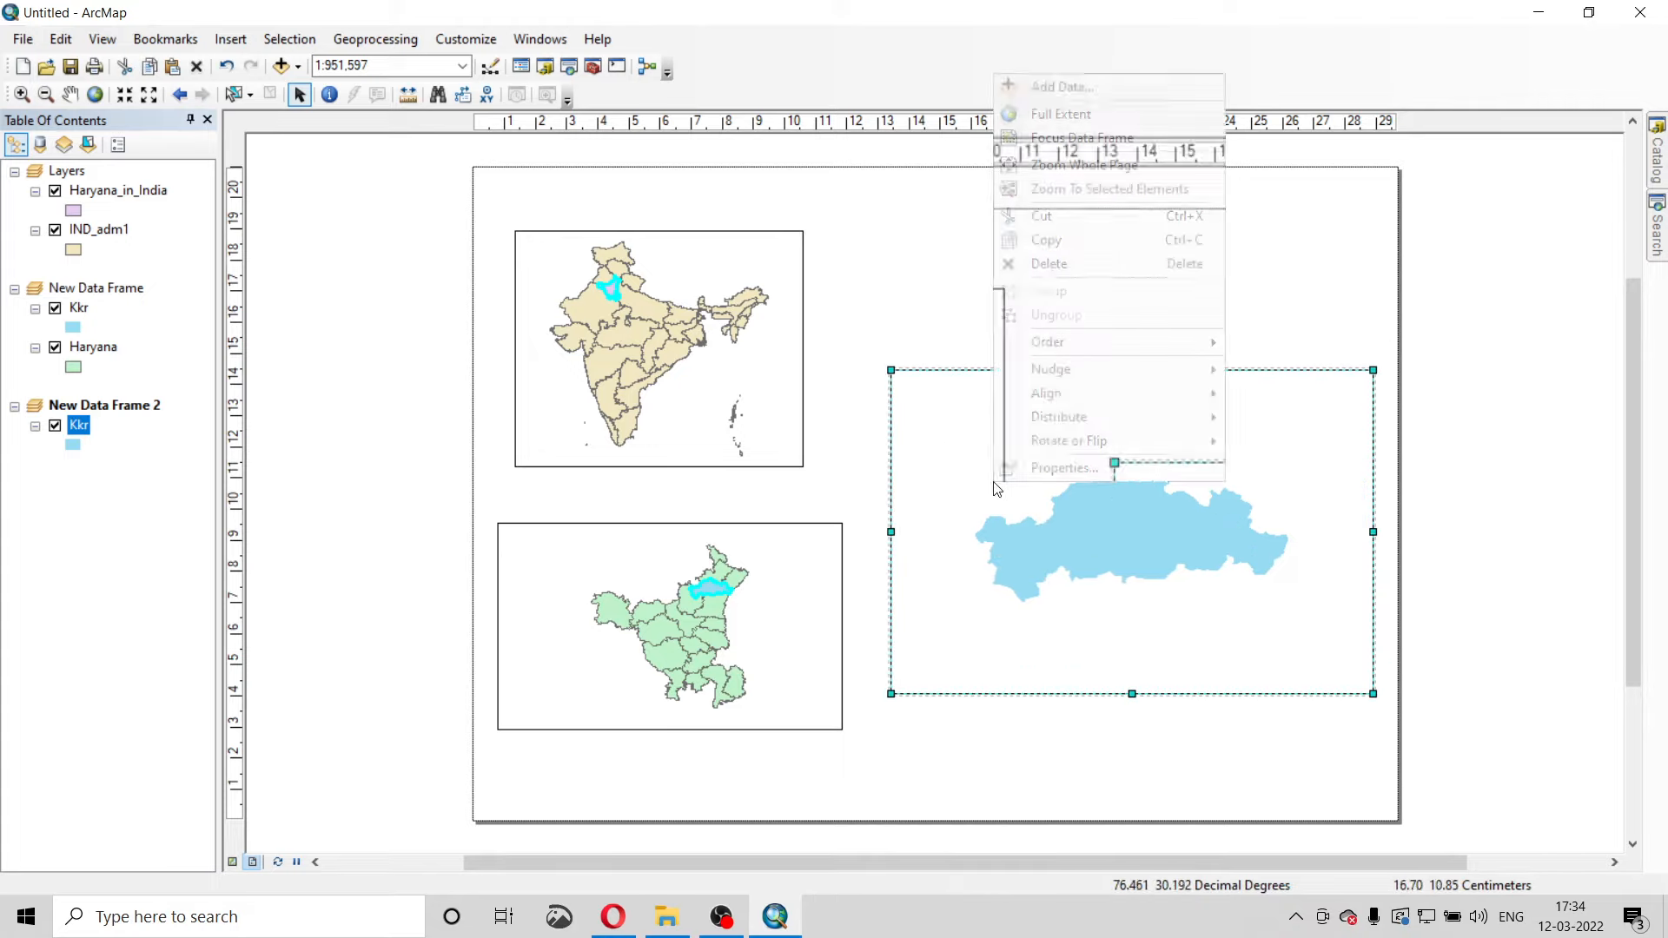
left_click(1084, 113)
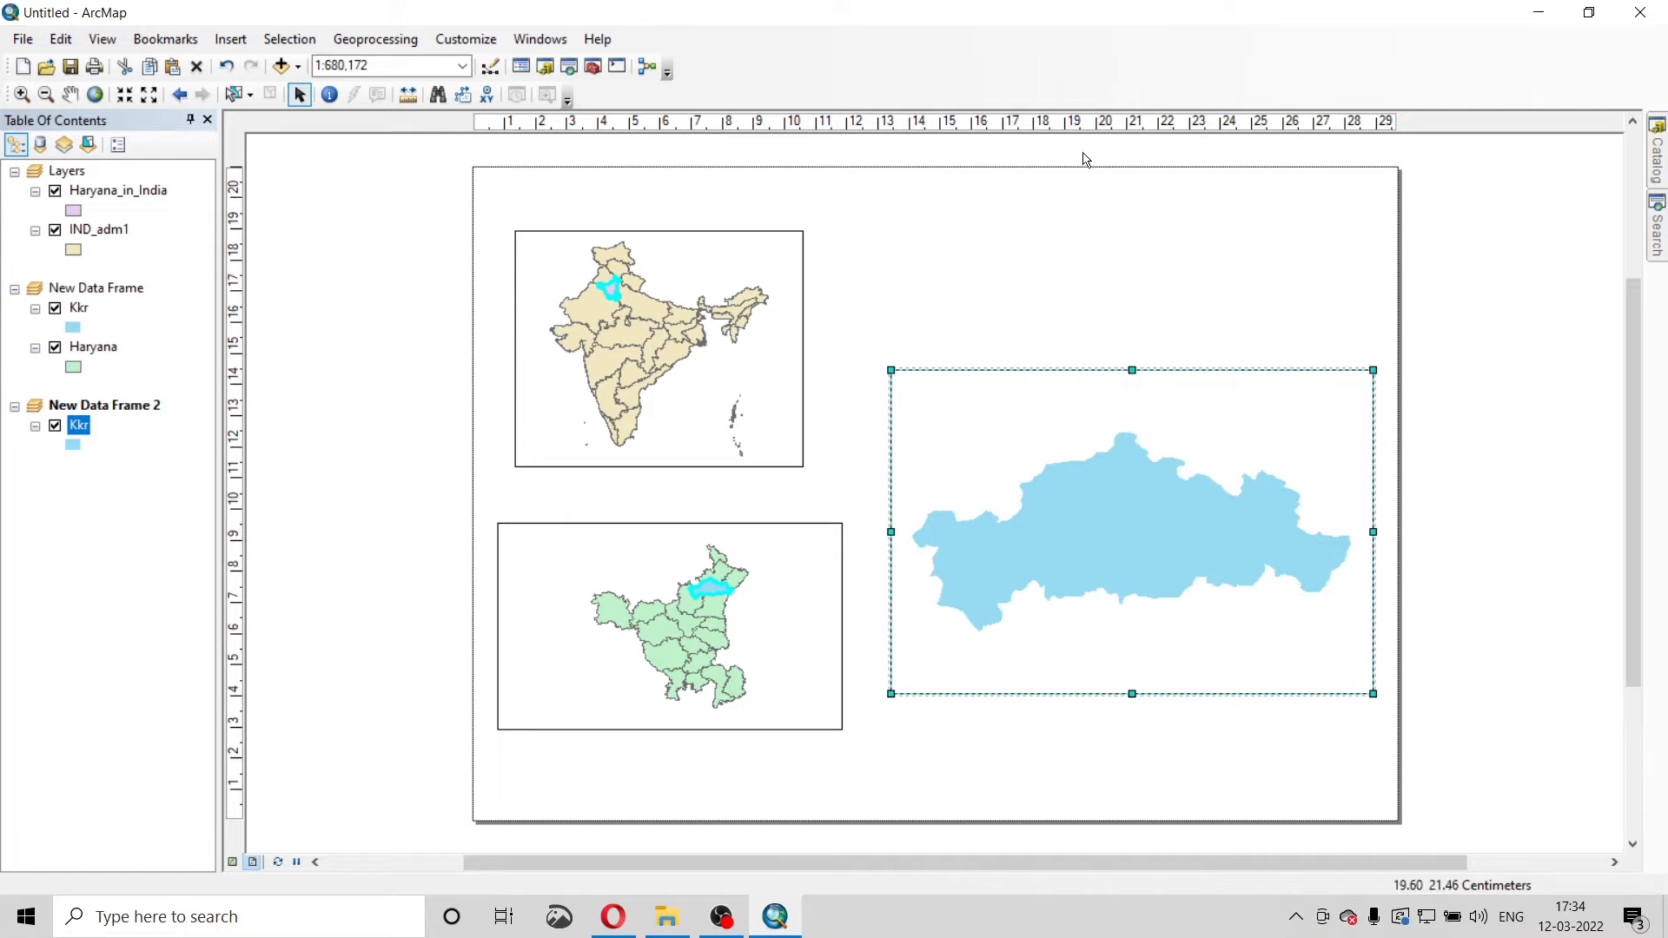
left_click(986, 306)
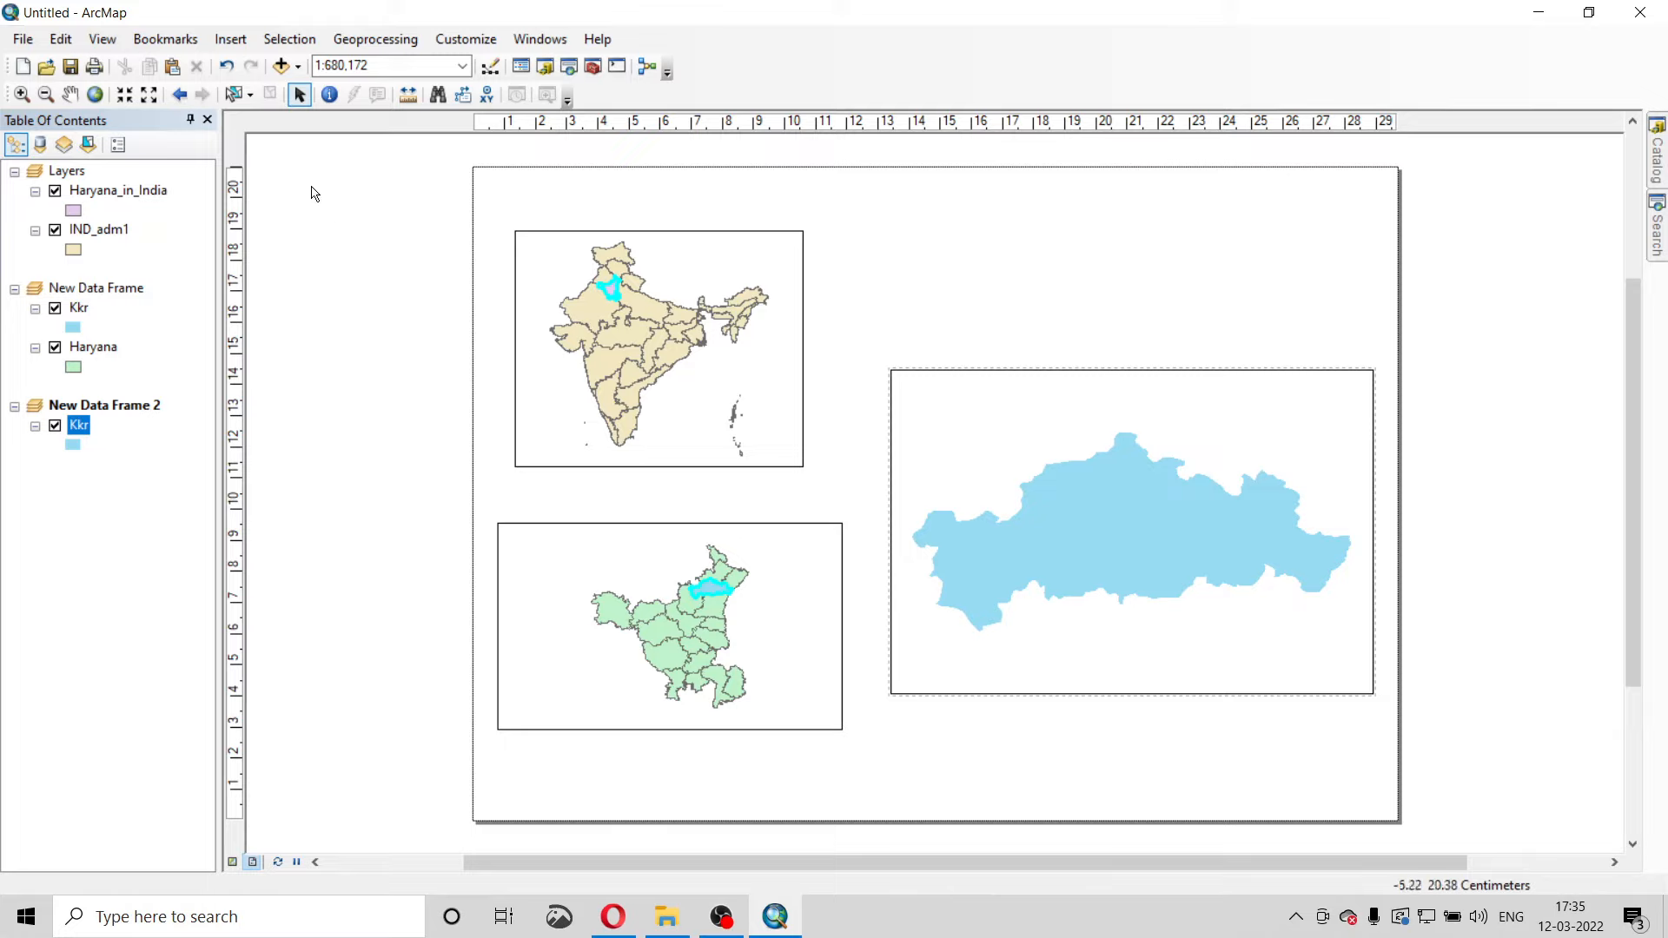
Insert a north arrow in the ESRI North 4 style.
left_click(230, 44)
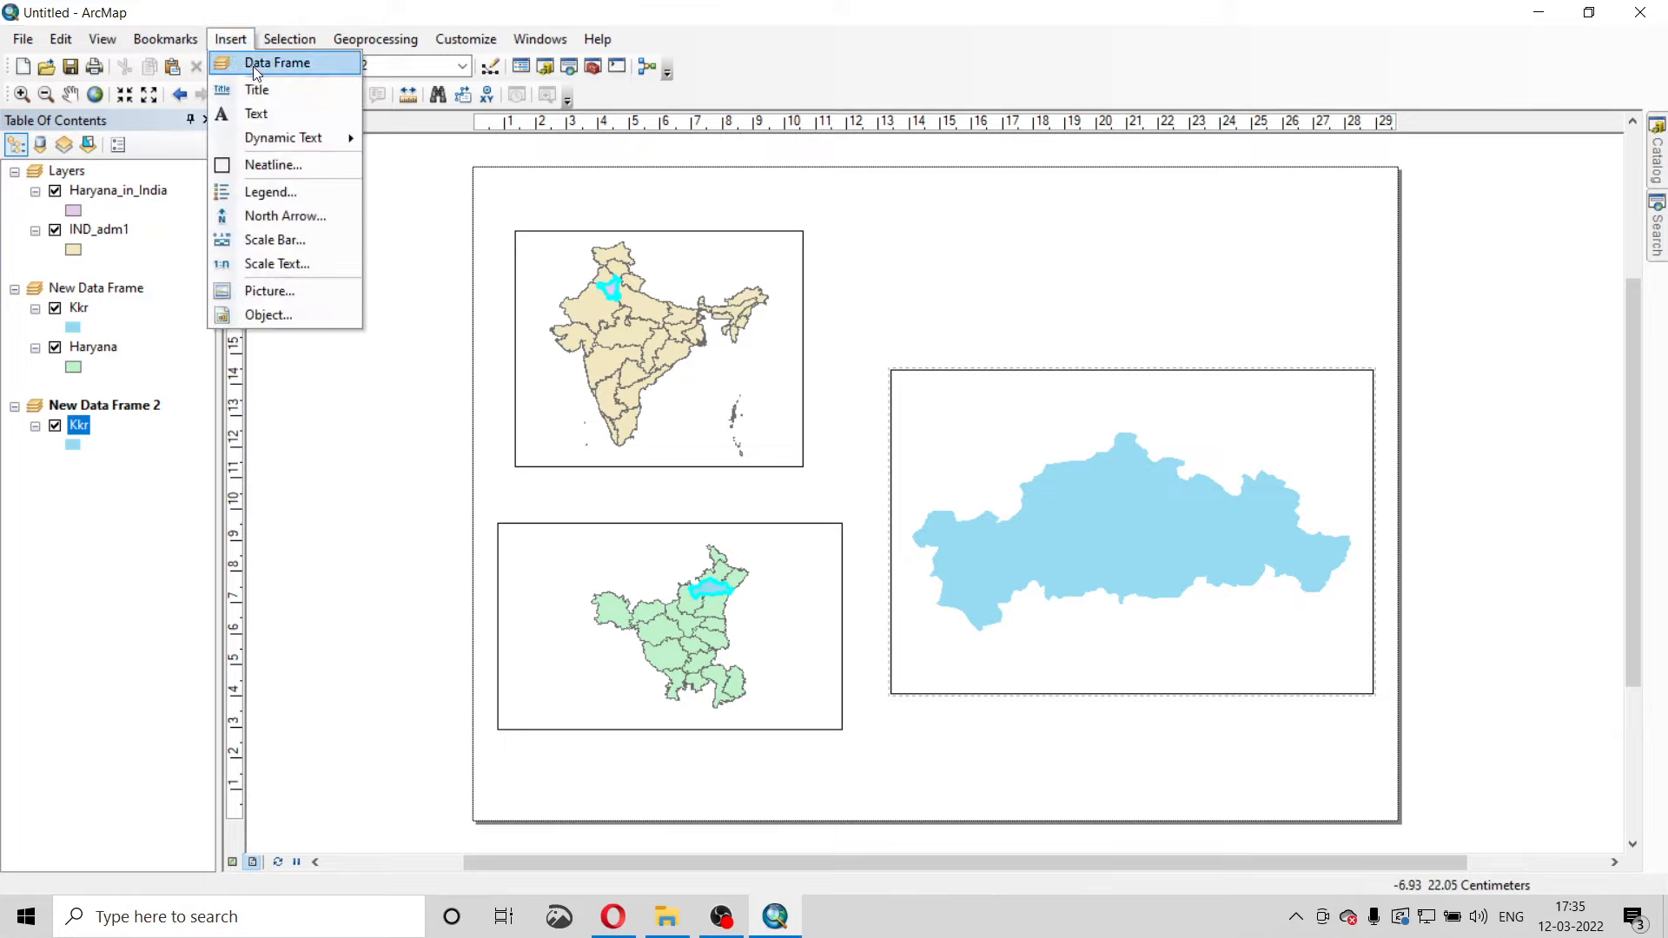
left_click(285, 211)
scroll(152, 217, "down", 5)
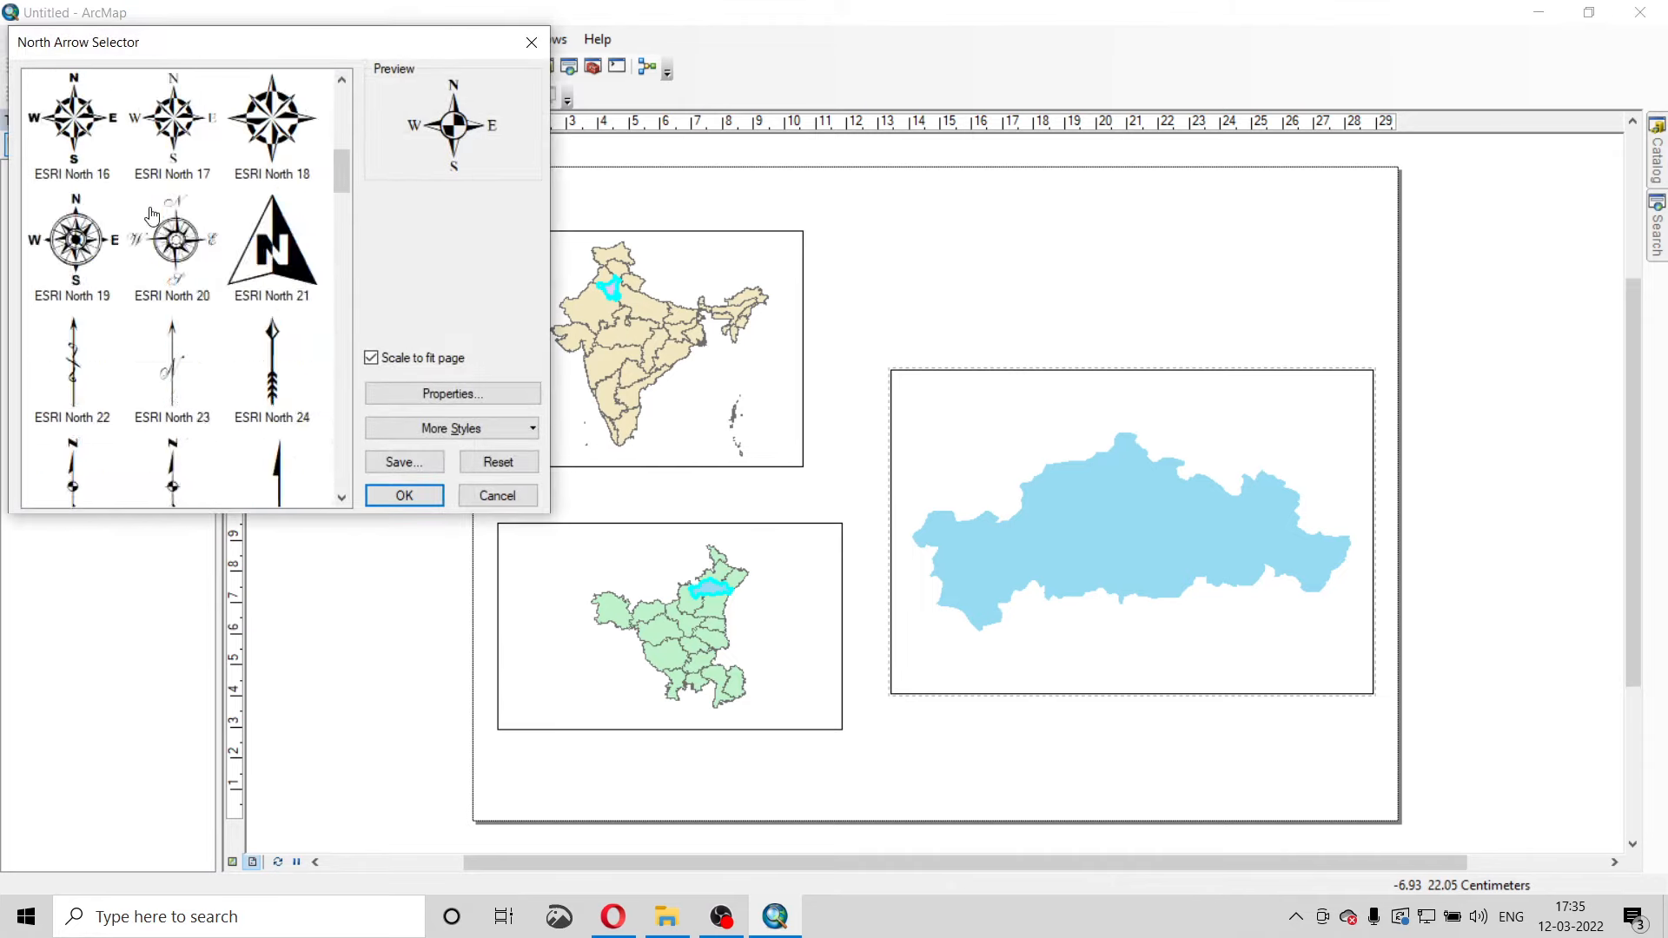
scroll(152, 217, "up", 5)
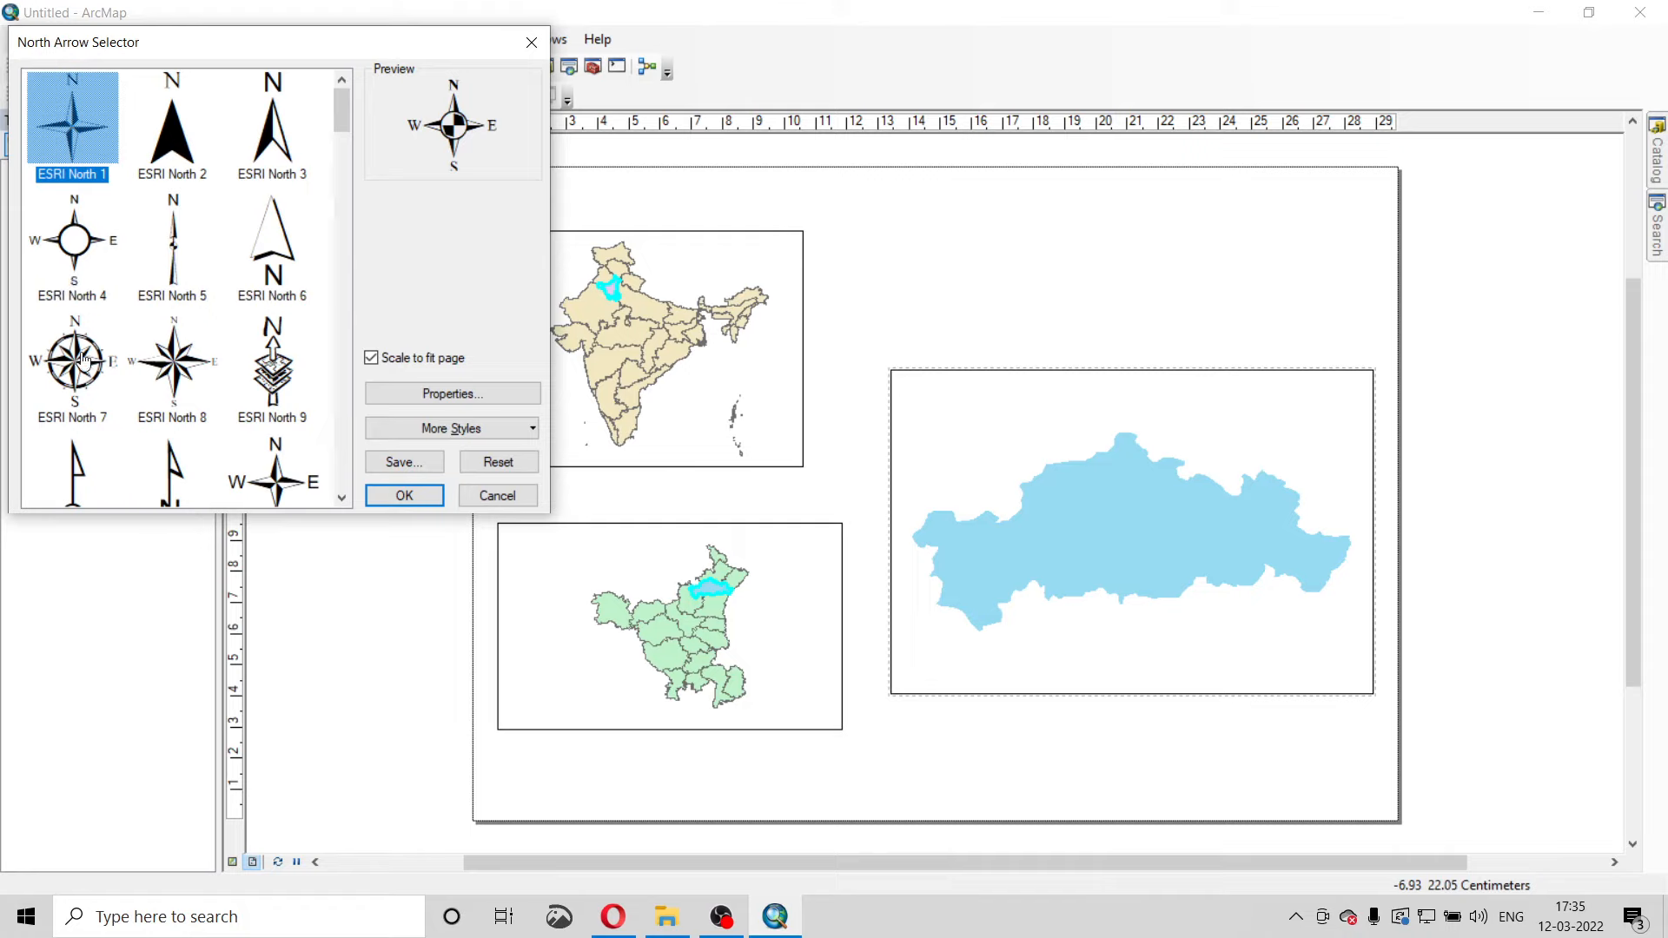
left_click(80, 246)
left_click(404, 494)
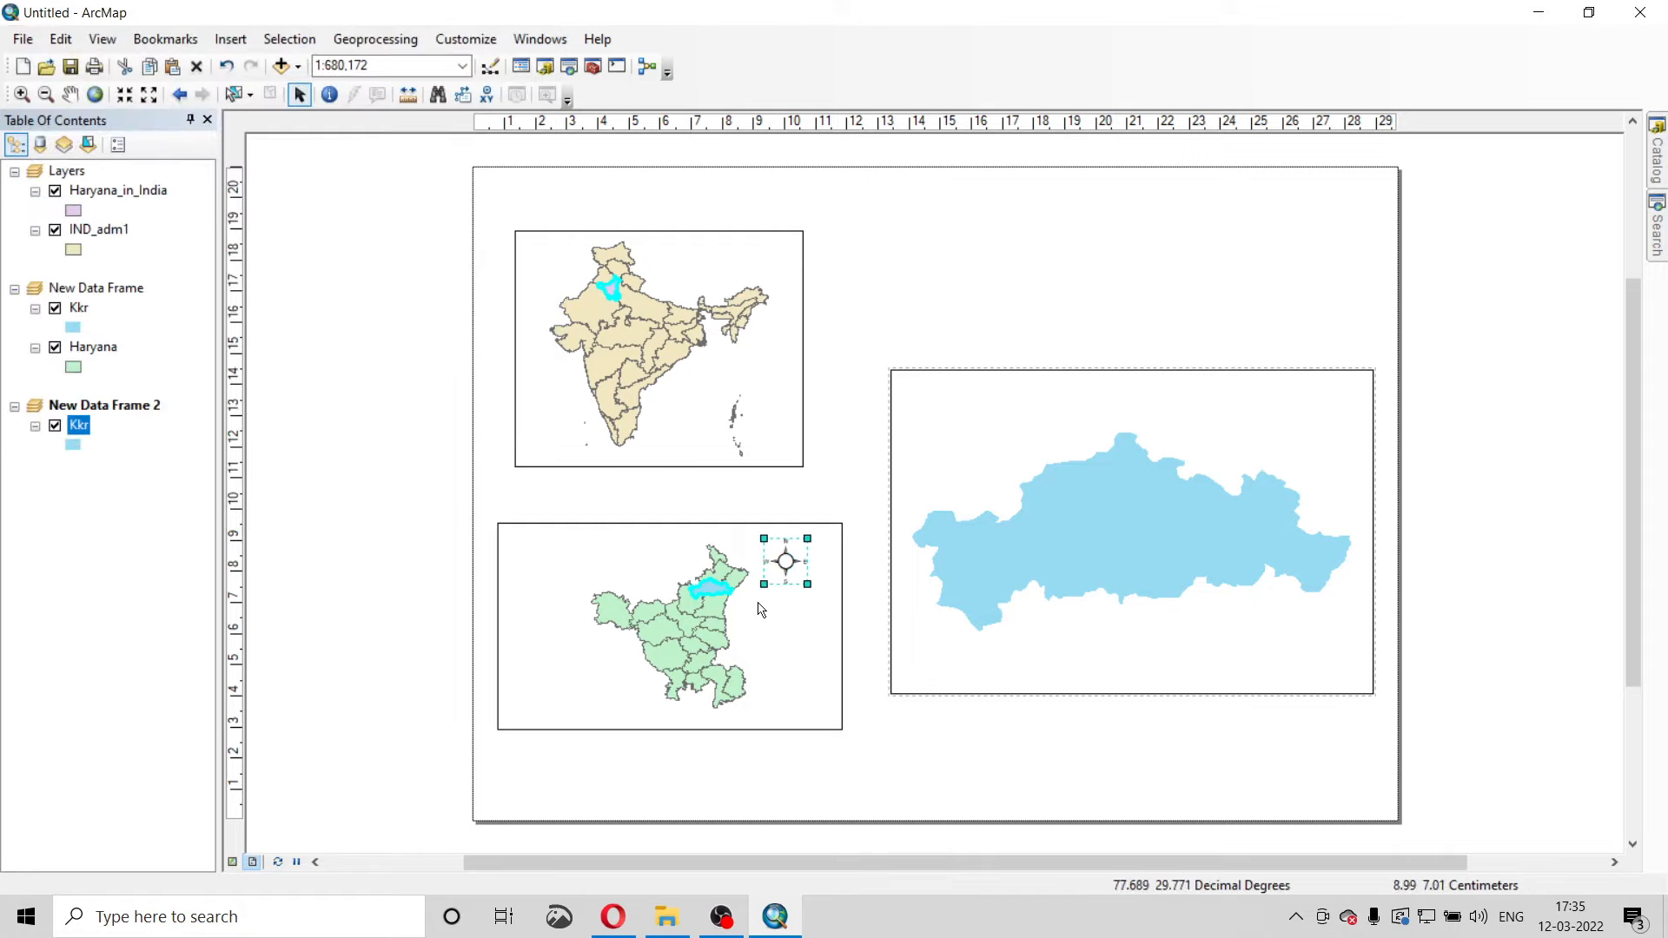
Enlarge the north arrow and place it between the India frame and the page's right half, above the Kurukshetra frame.
left_click_drag(786, 570, 816, 365)
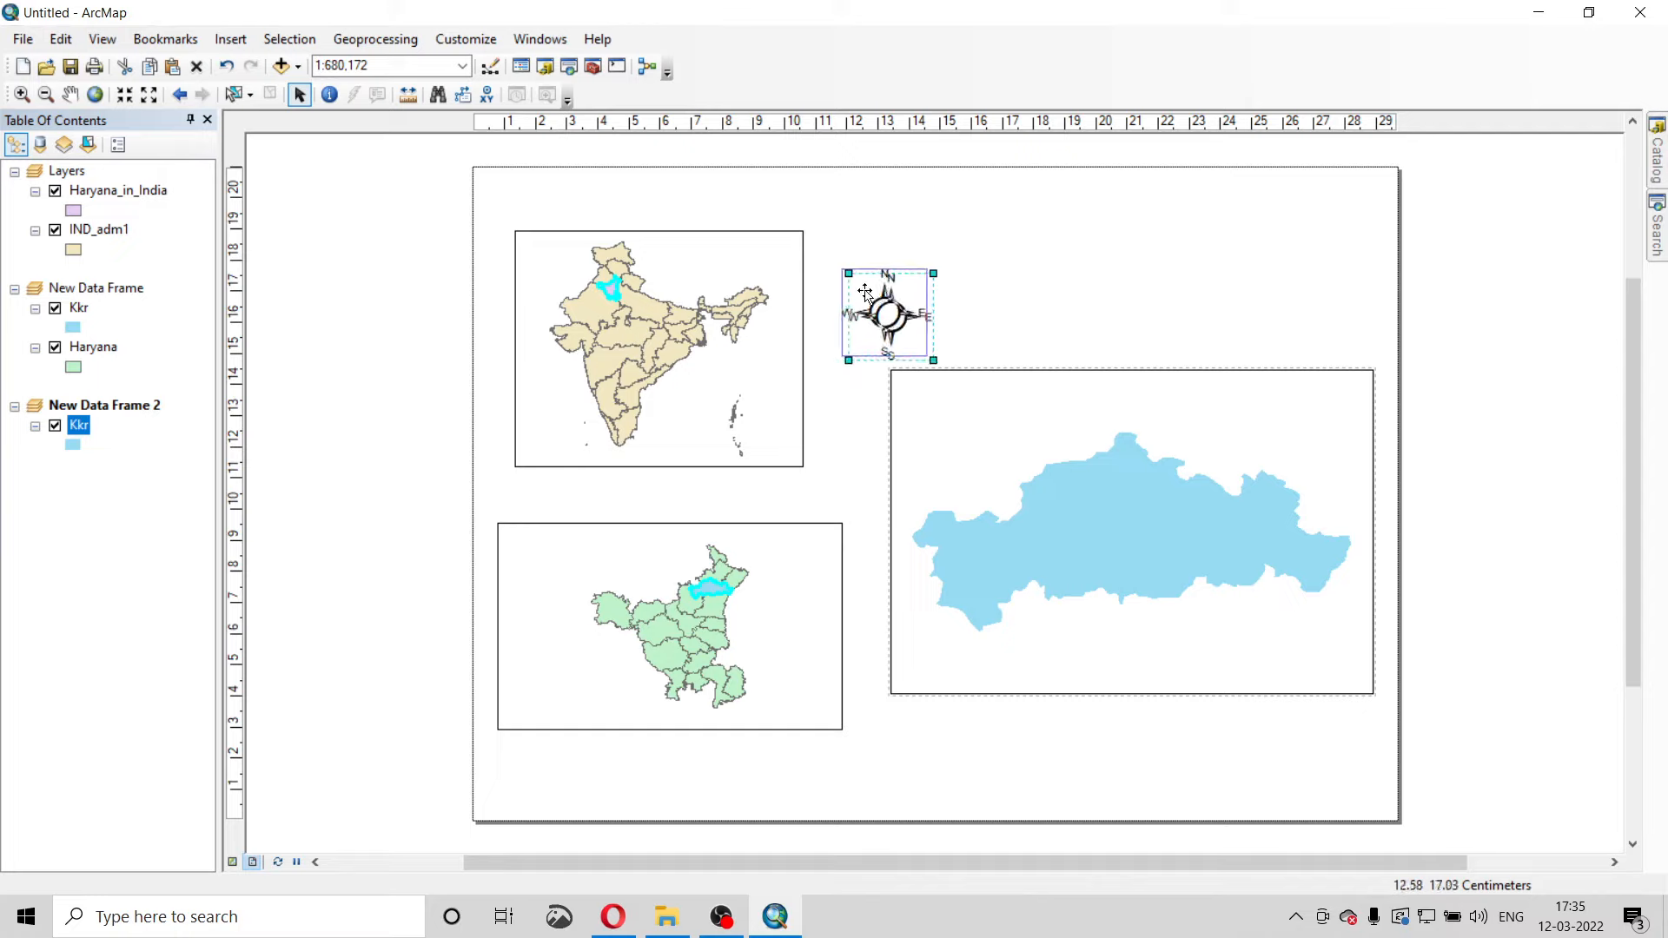
left_click_drag(866, 294, 956, 258)
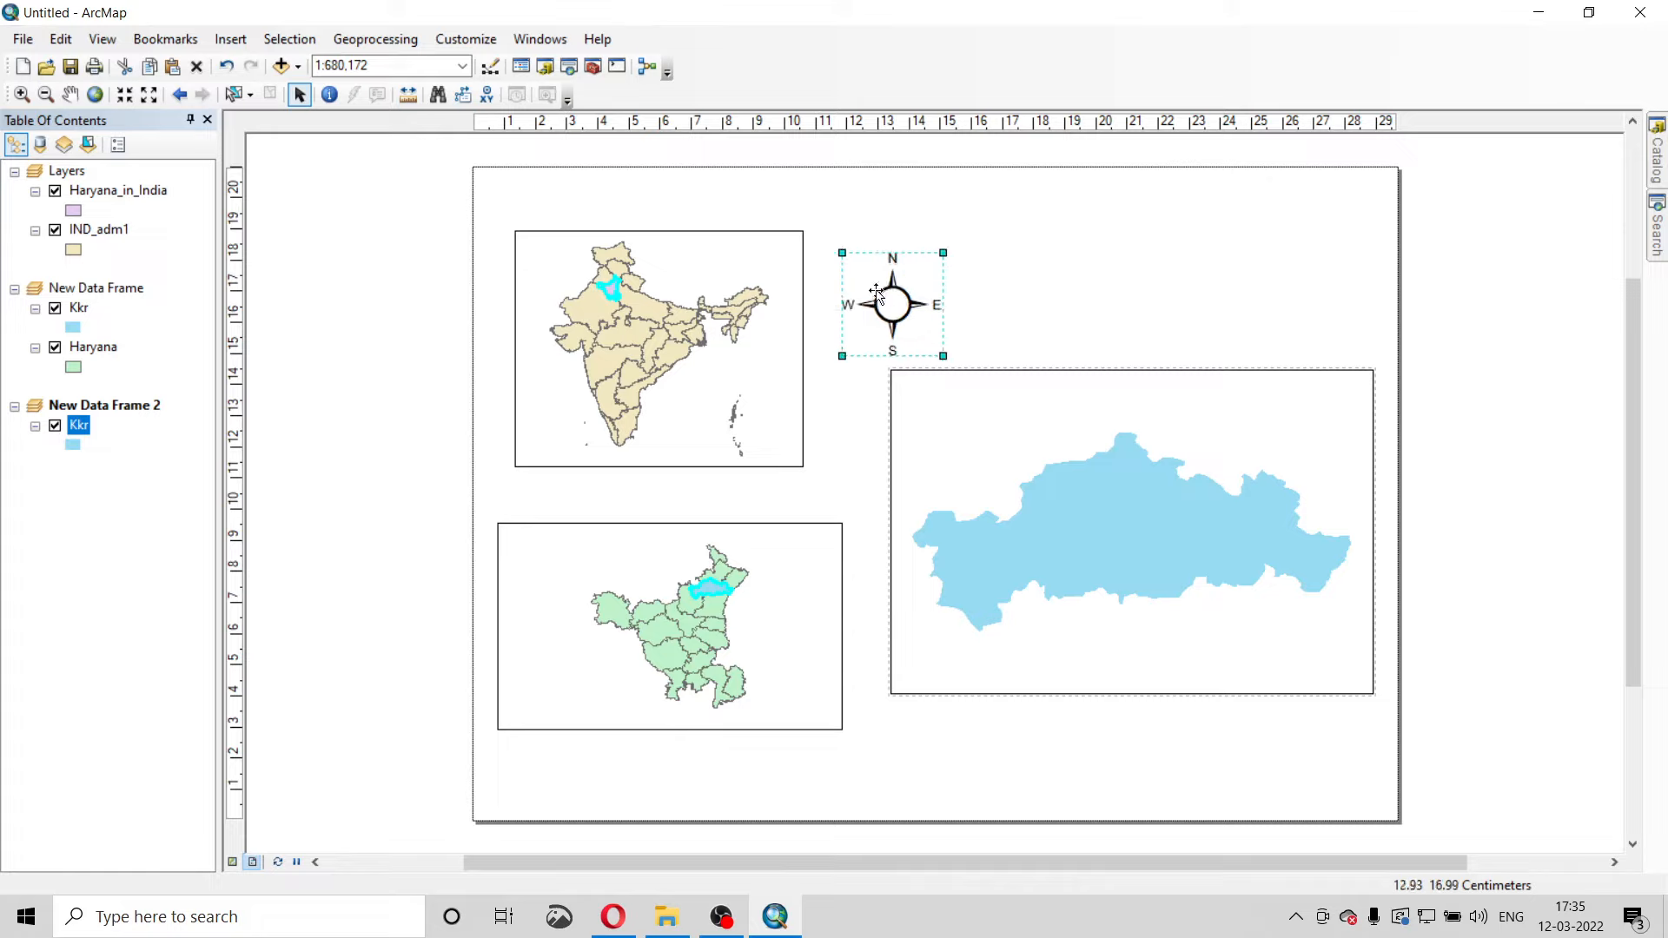
left_click(836, 433)
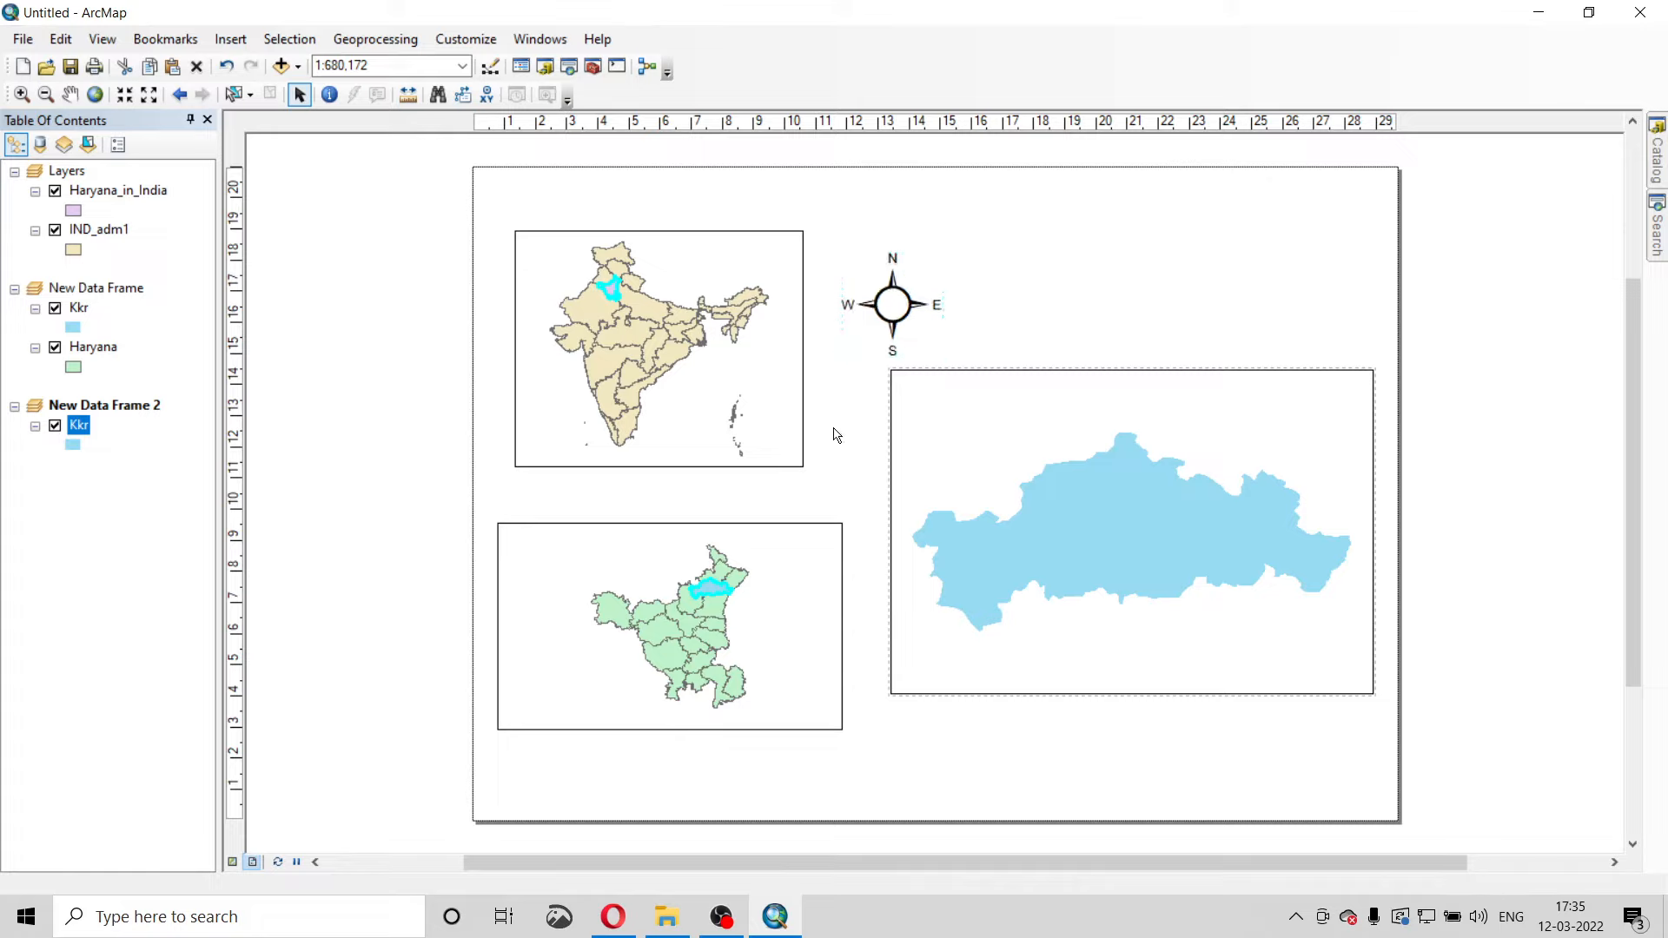
Insert a scale bar in the Hollow Scale Bar 1 style and place it below the Kurukshetra frame.
left_click(229, 40)
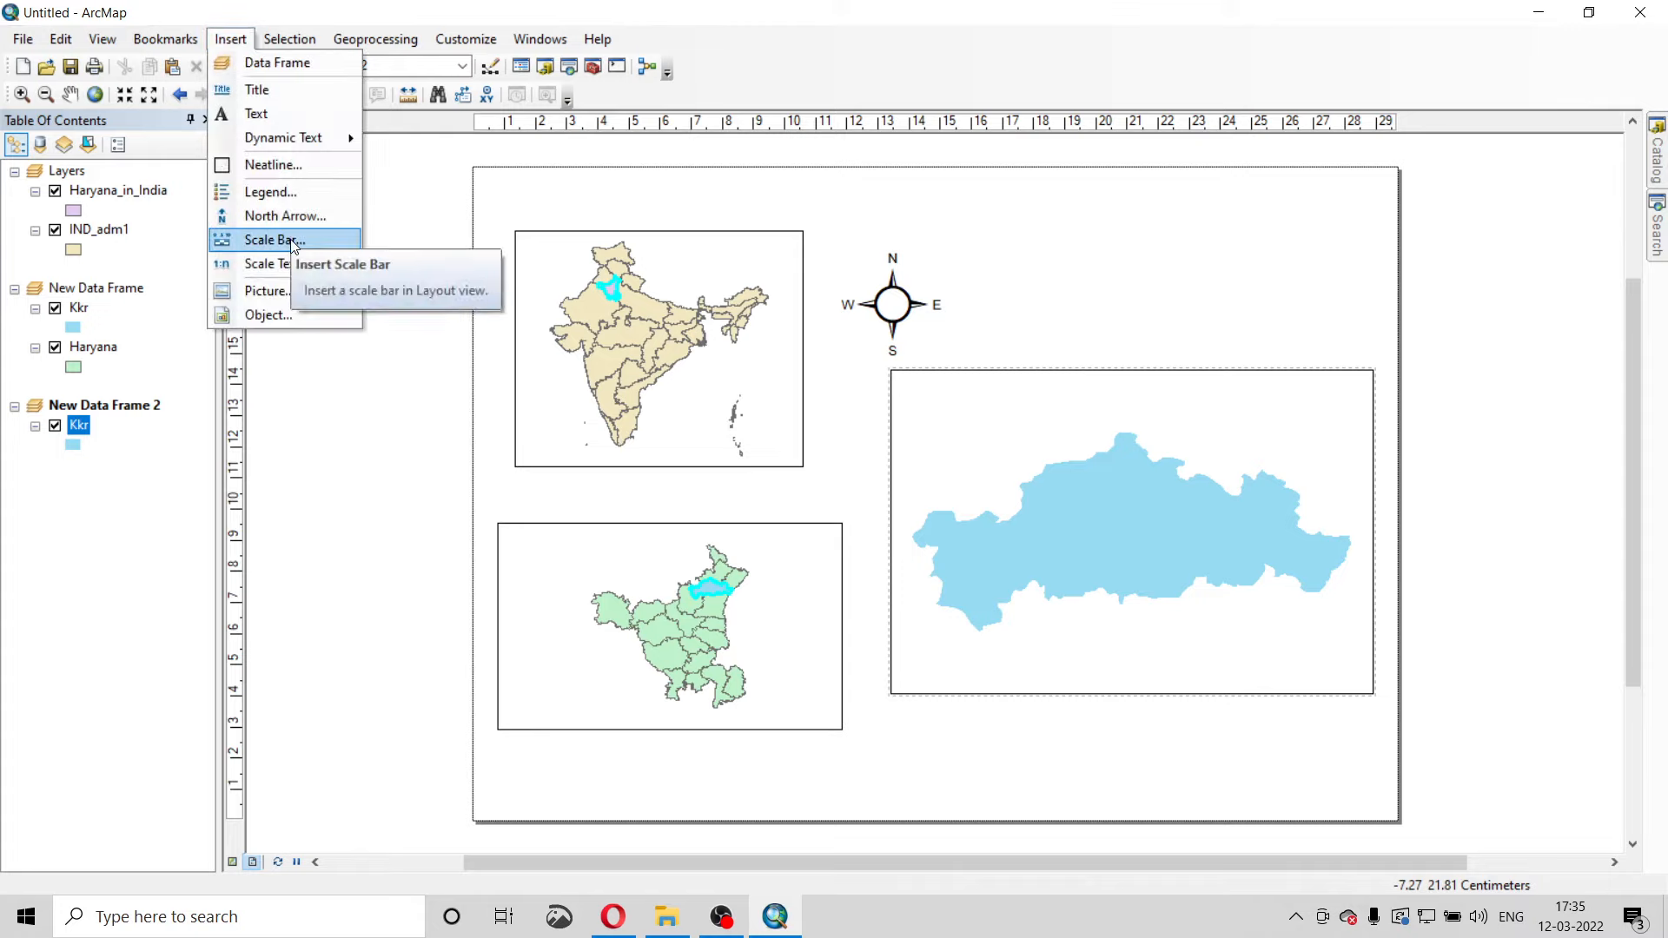
left_click(293, 243)
scroll(159, 278, "down", 2)
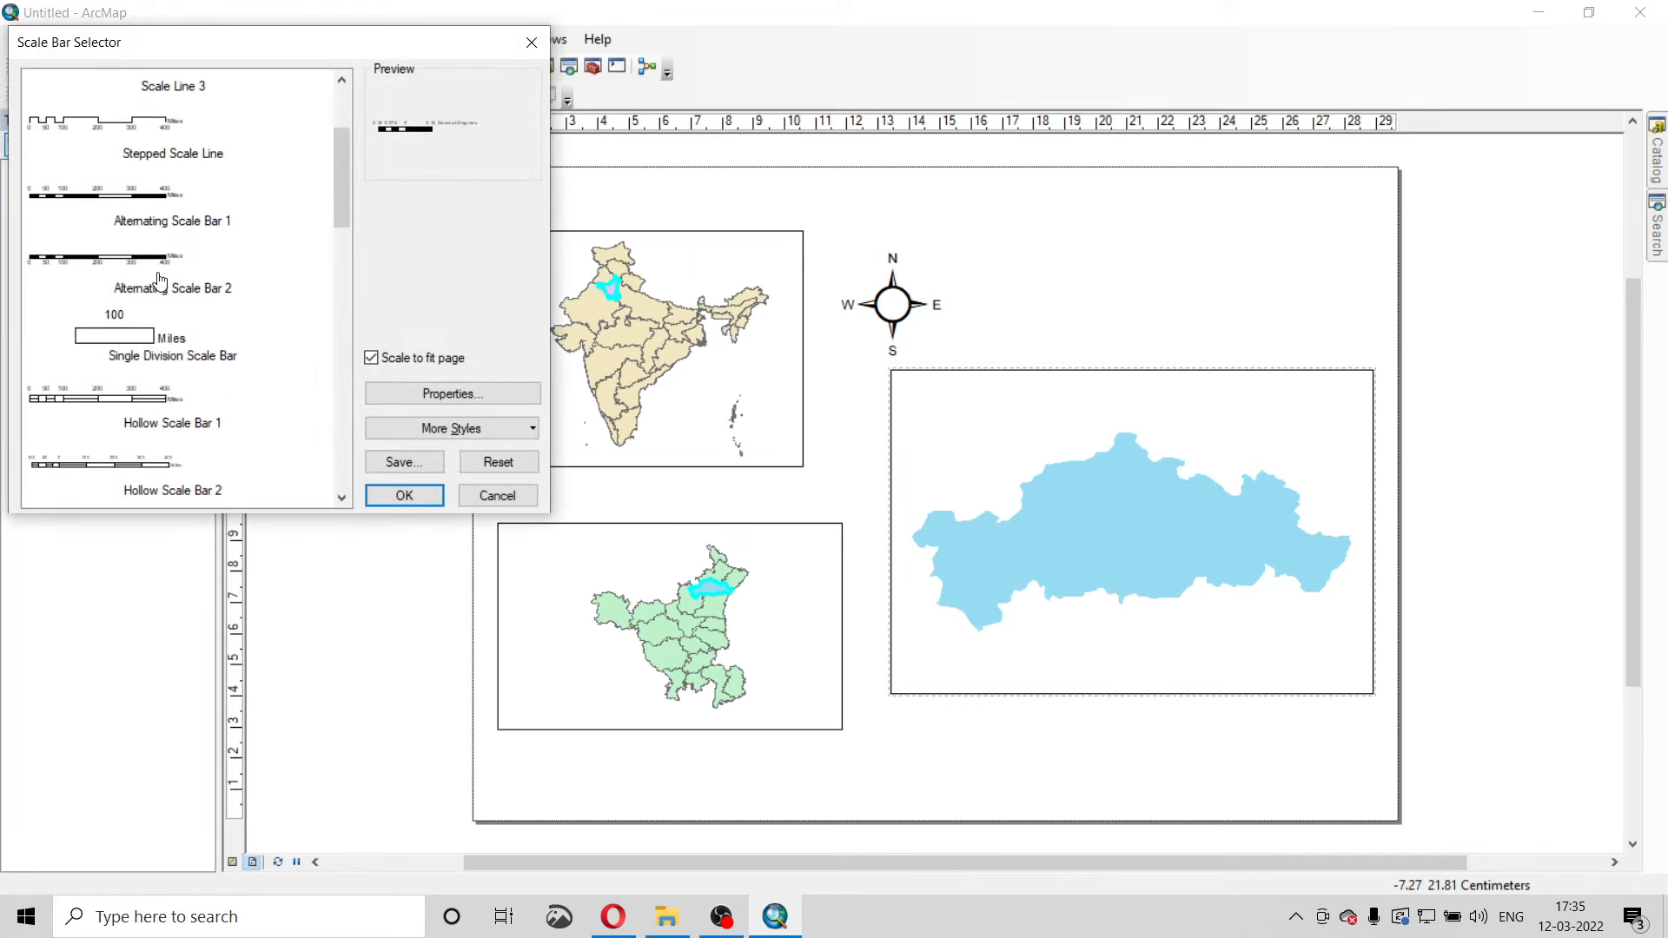
left_click(132, 406)
left_click(404, 495)
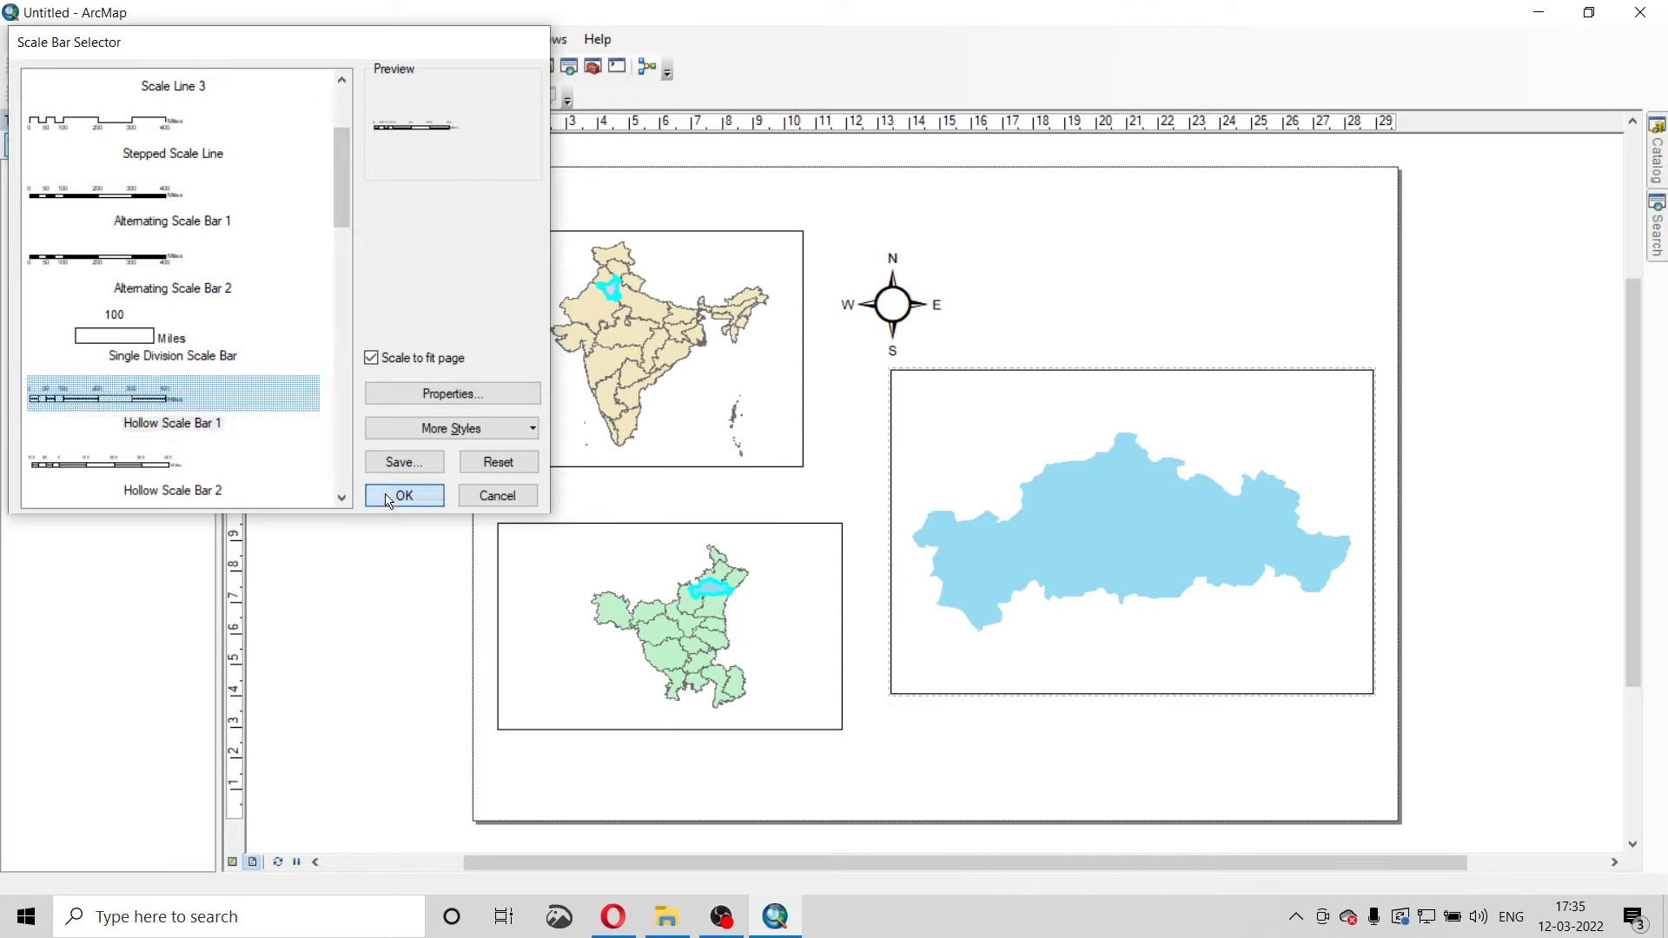
left_click_drag(888, 501, 1089, 759)
left_click_drag(985, 765, 919, 771)
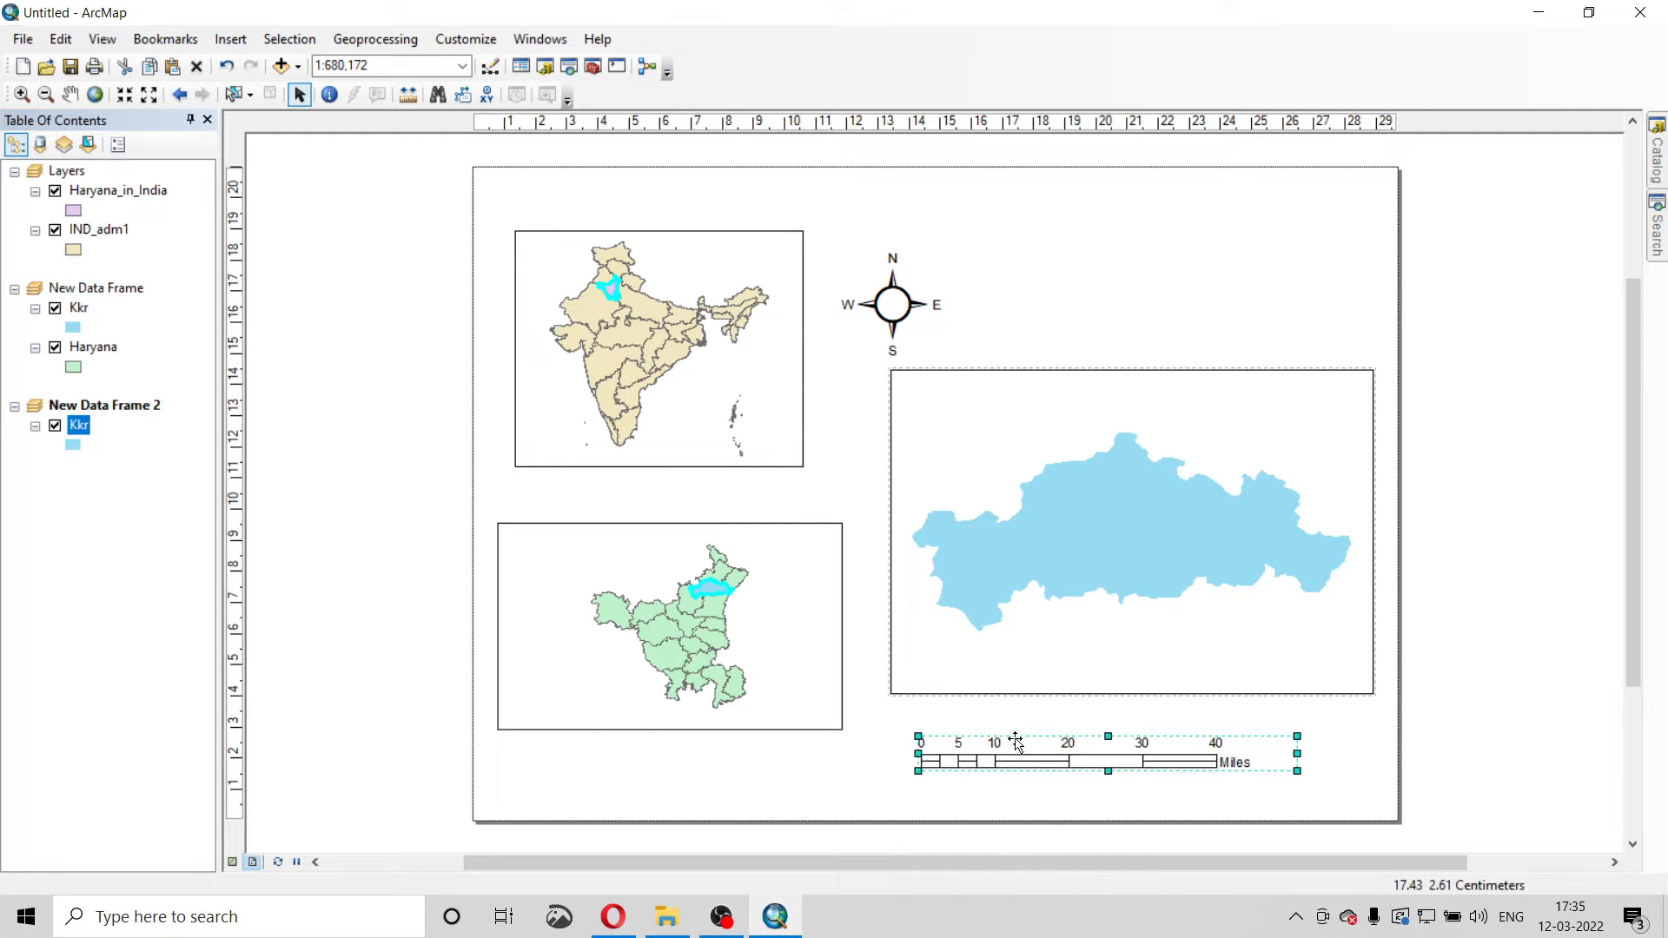
left_click_drag(1016, 747, 1043, 754)
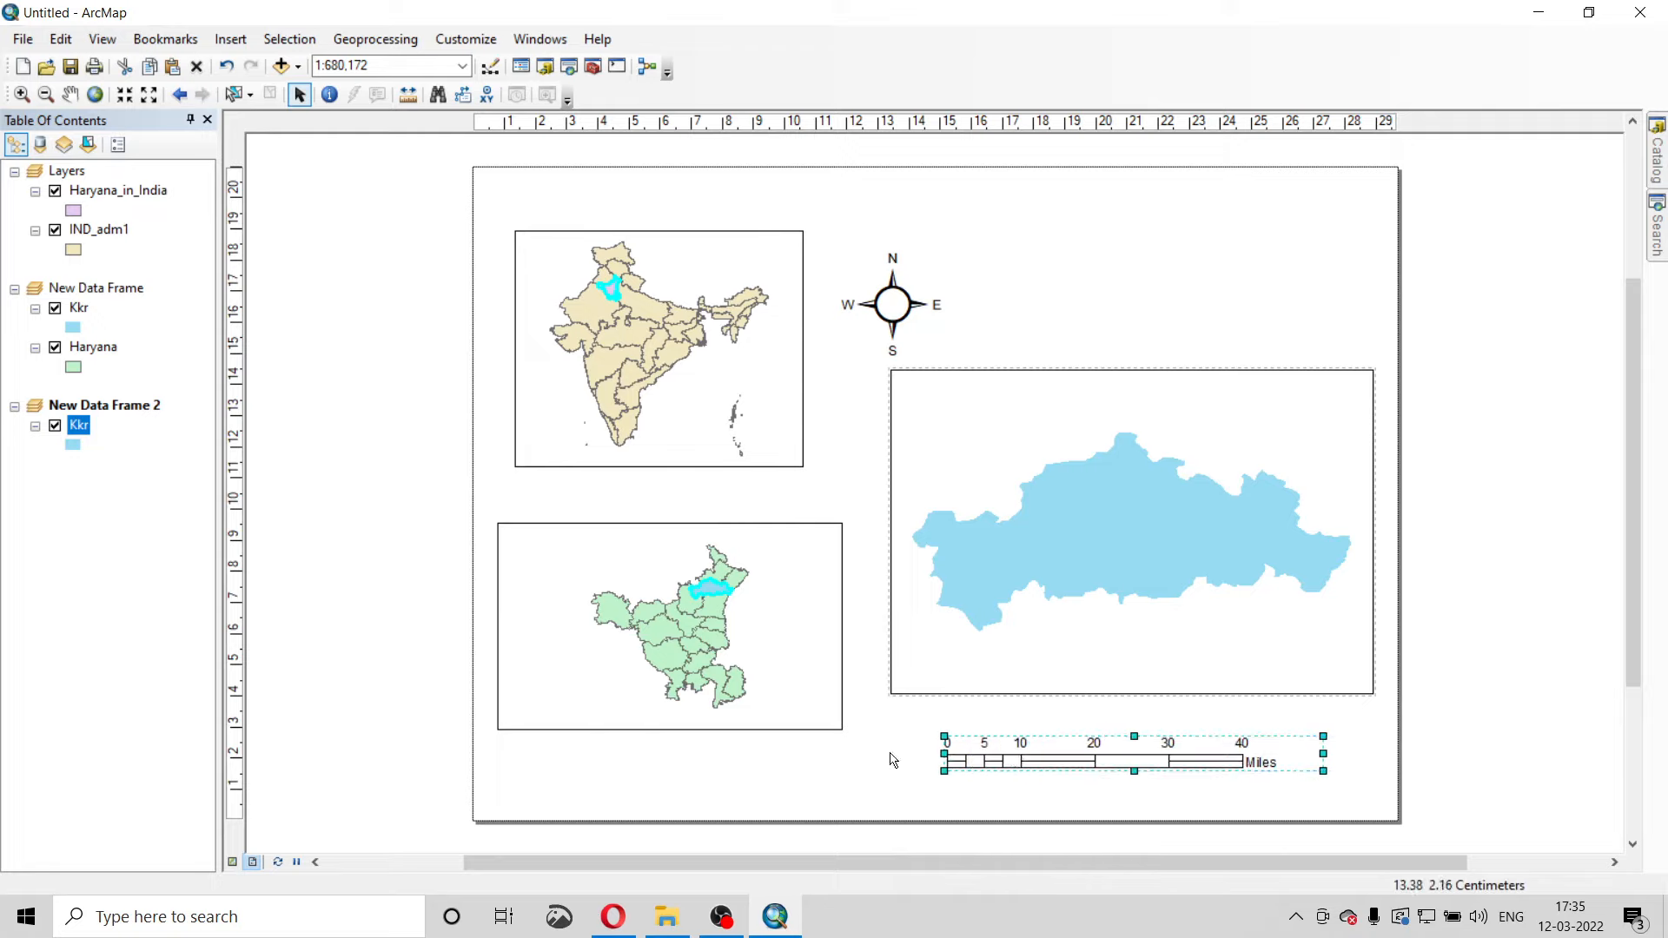
Set the scale bar's division units to Kilometers and its label to KM.
double_click(1002, 755)
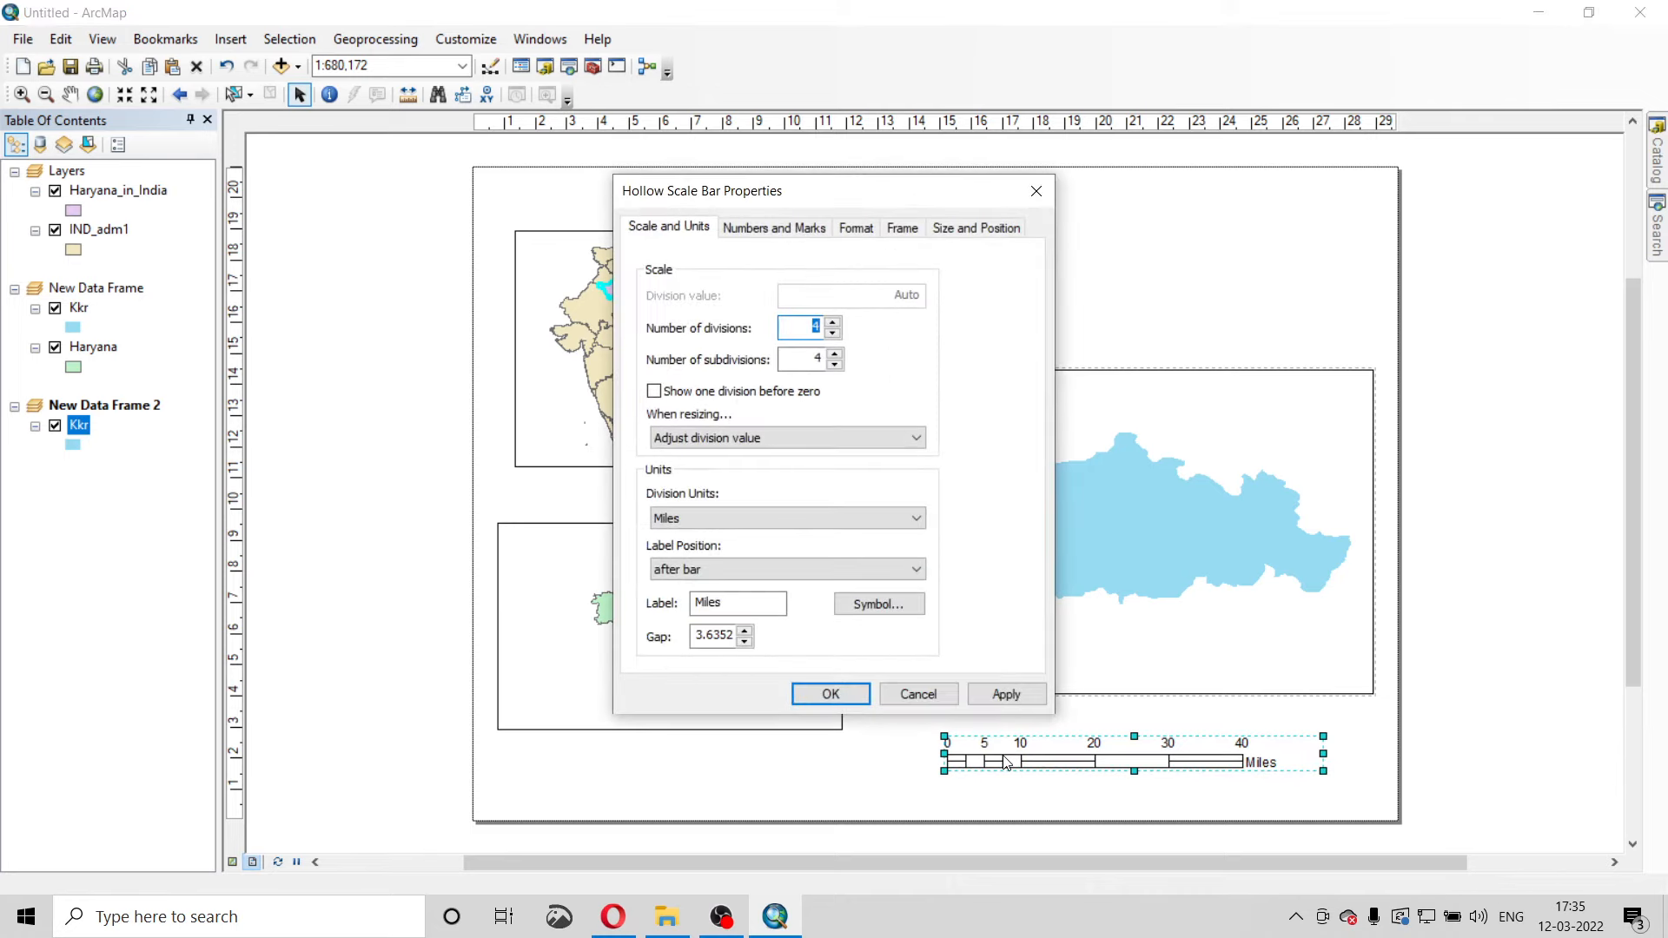
left_click(784, 522)
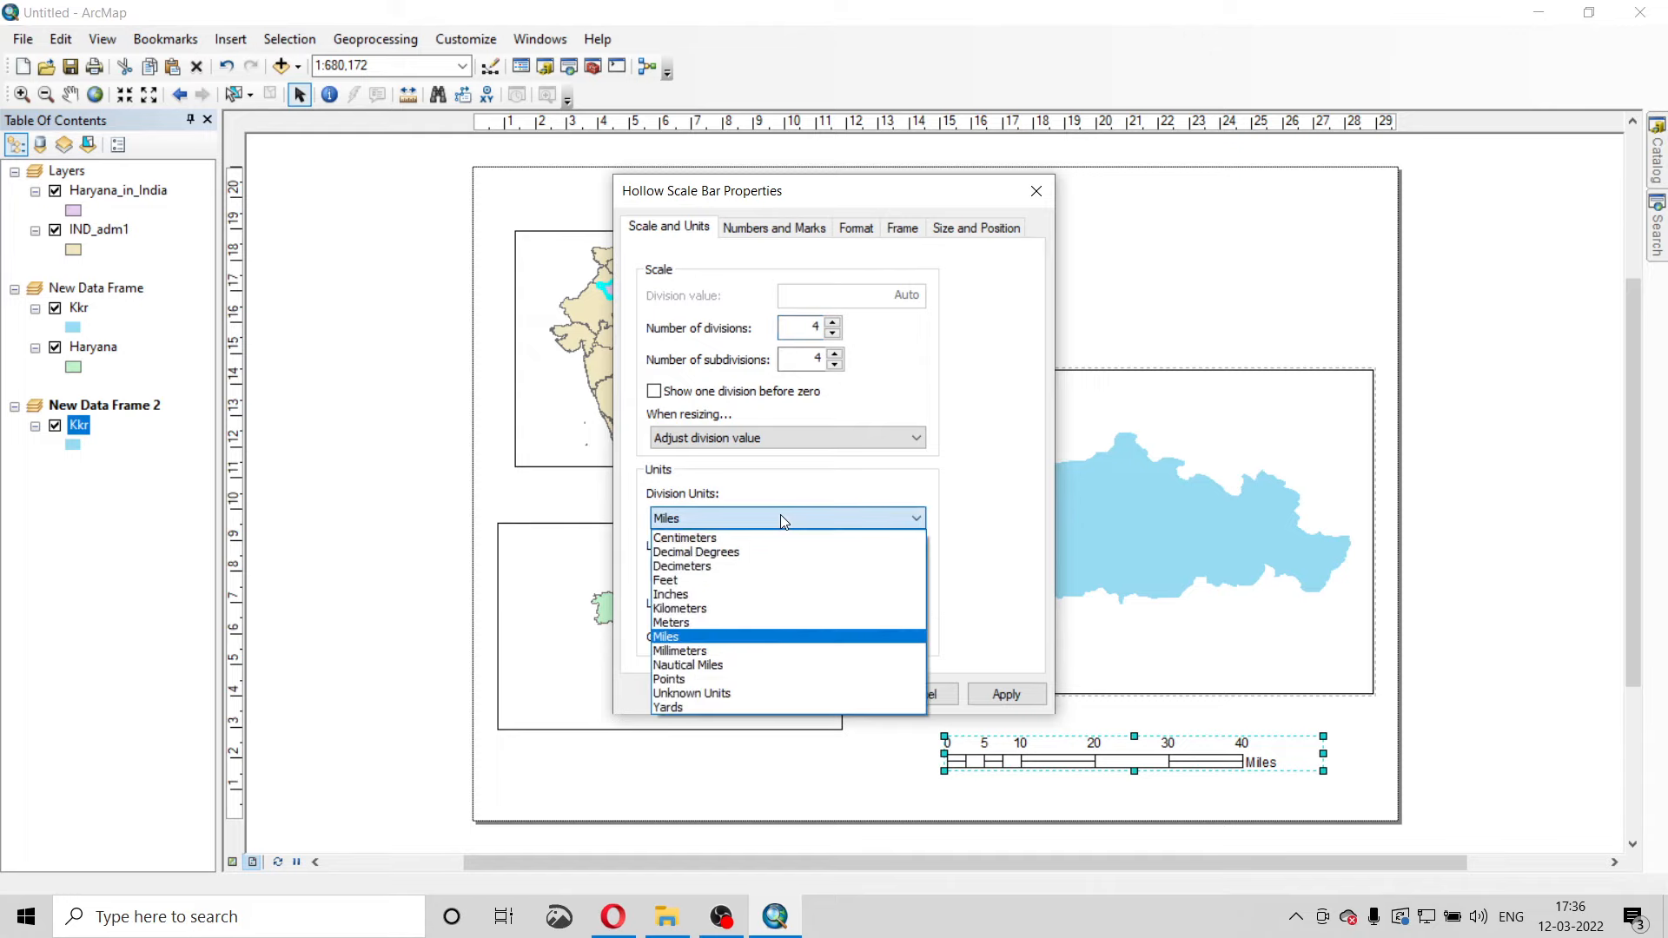
left_click(743, 613)
left_click_drag(767, 605, 708, 605)
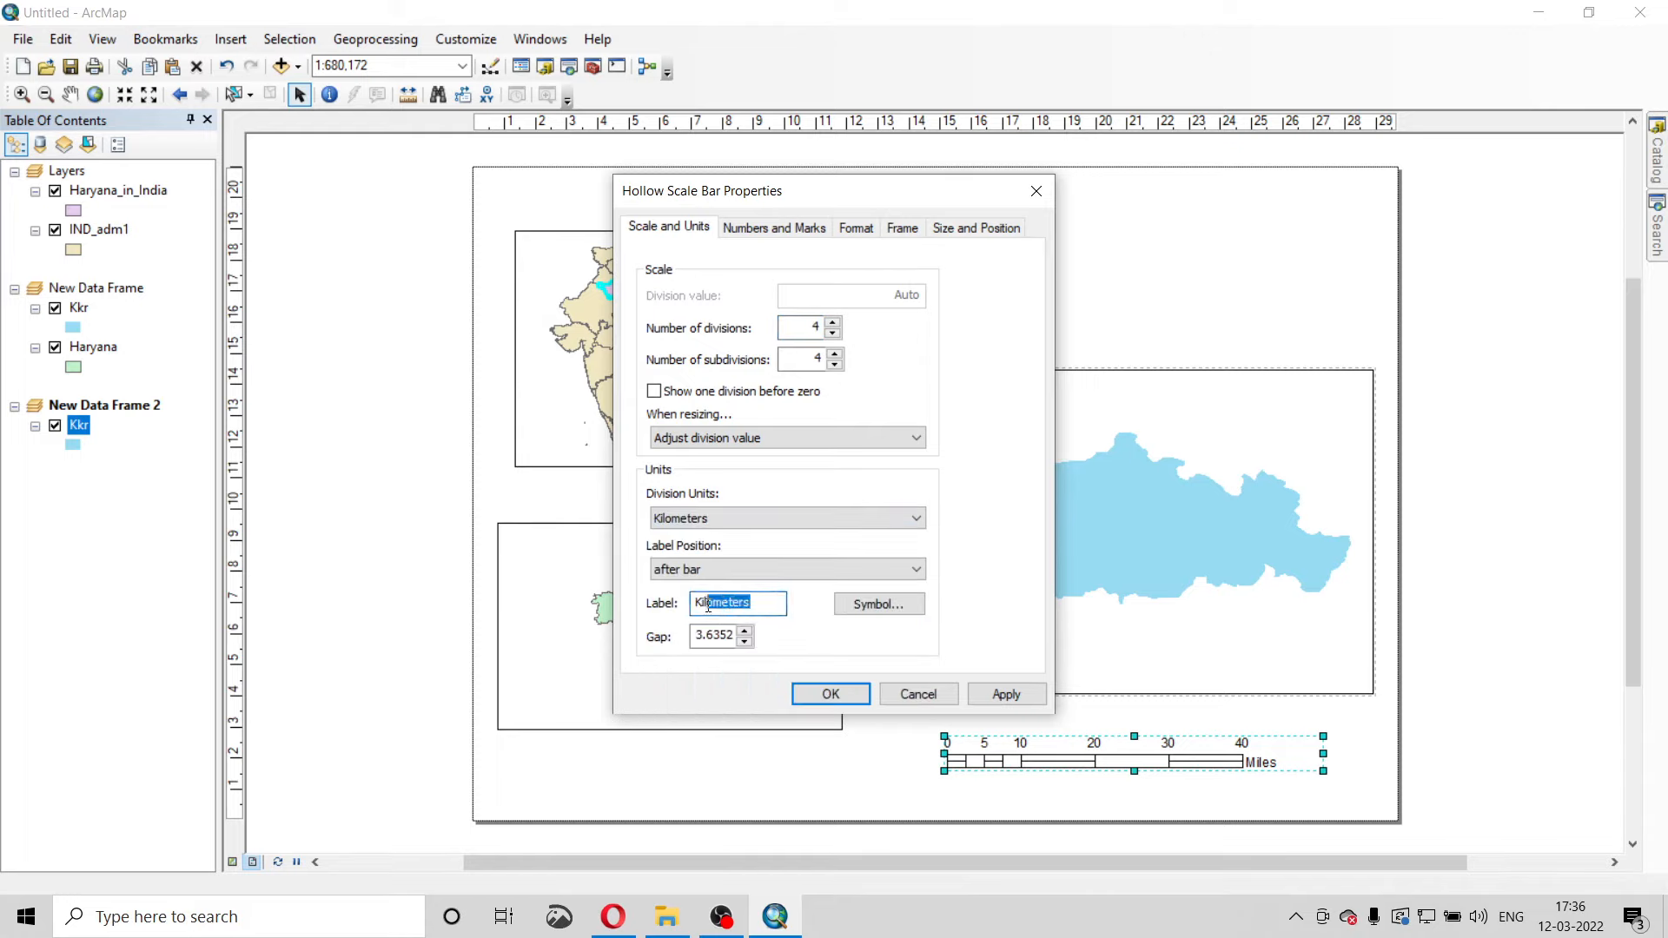
type("KM")
left_click(829, 695)
Resize the scale bar to a more compact size and shift it toward the middle of the space below the Kurukshetra frame.
left_click_drag(1029, 756, 950, 787)
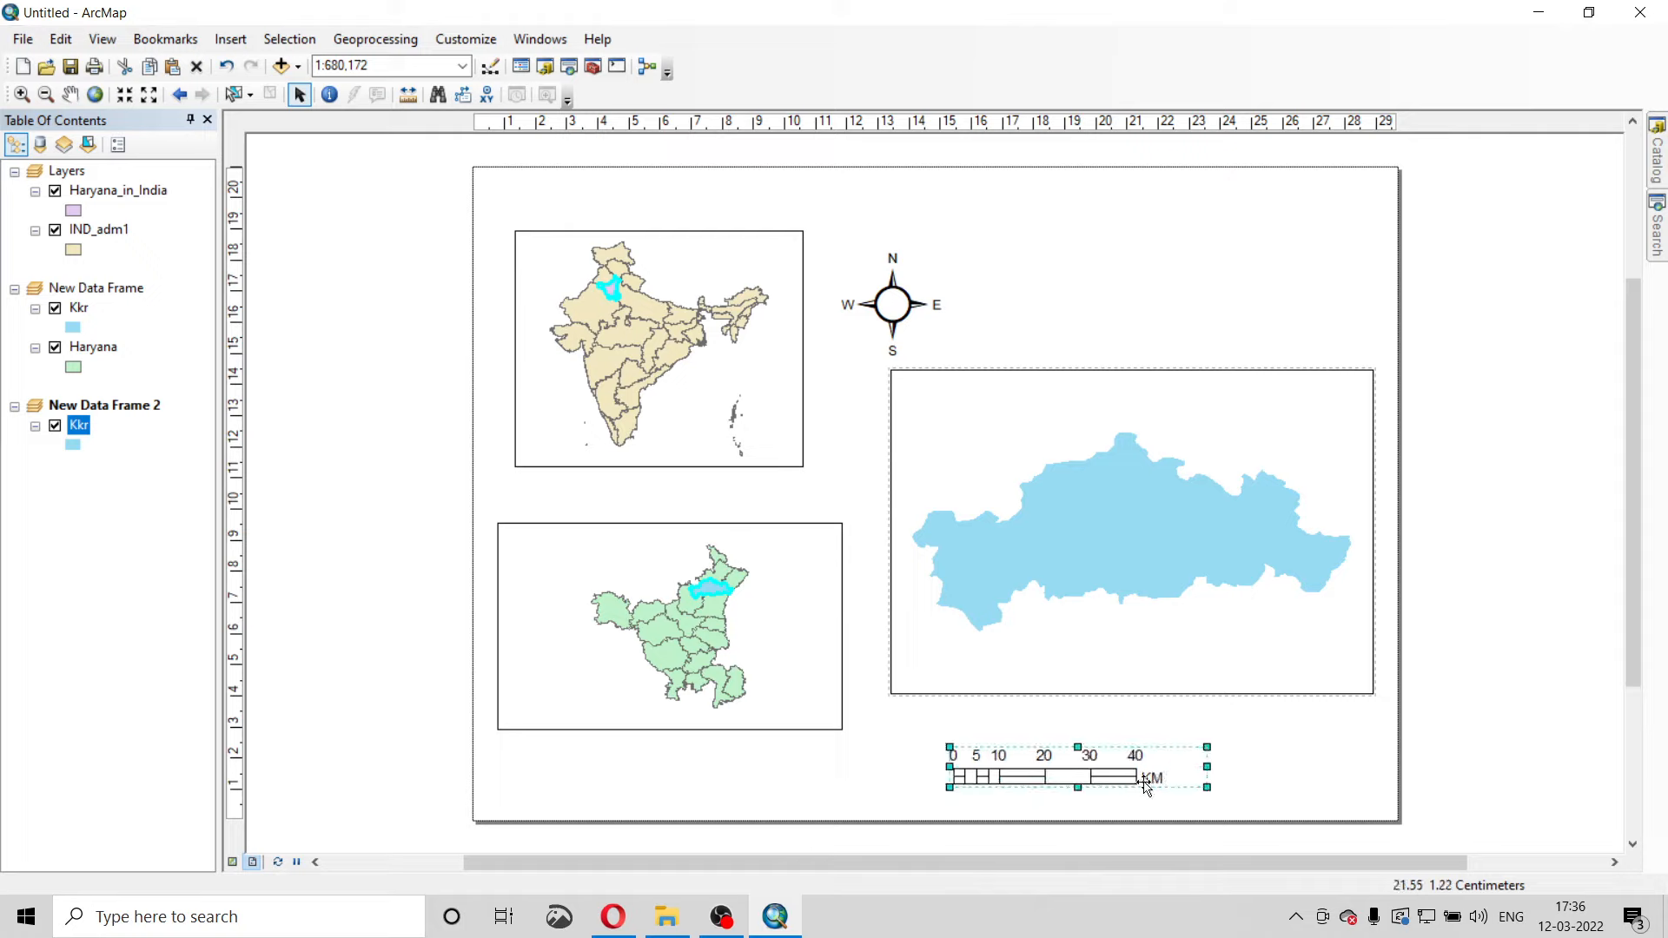
mouse_move(1202, 767)
left_mouse_down()
mouse_move(1301, 767)
mouse_move(1182, 773)
left_mouse_up()
left_click_drag(1074, 763, 1110, 762)
left_click(901, 739)
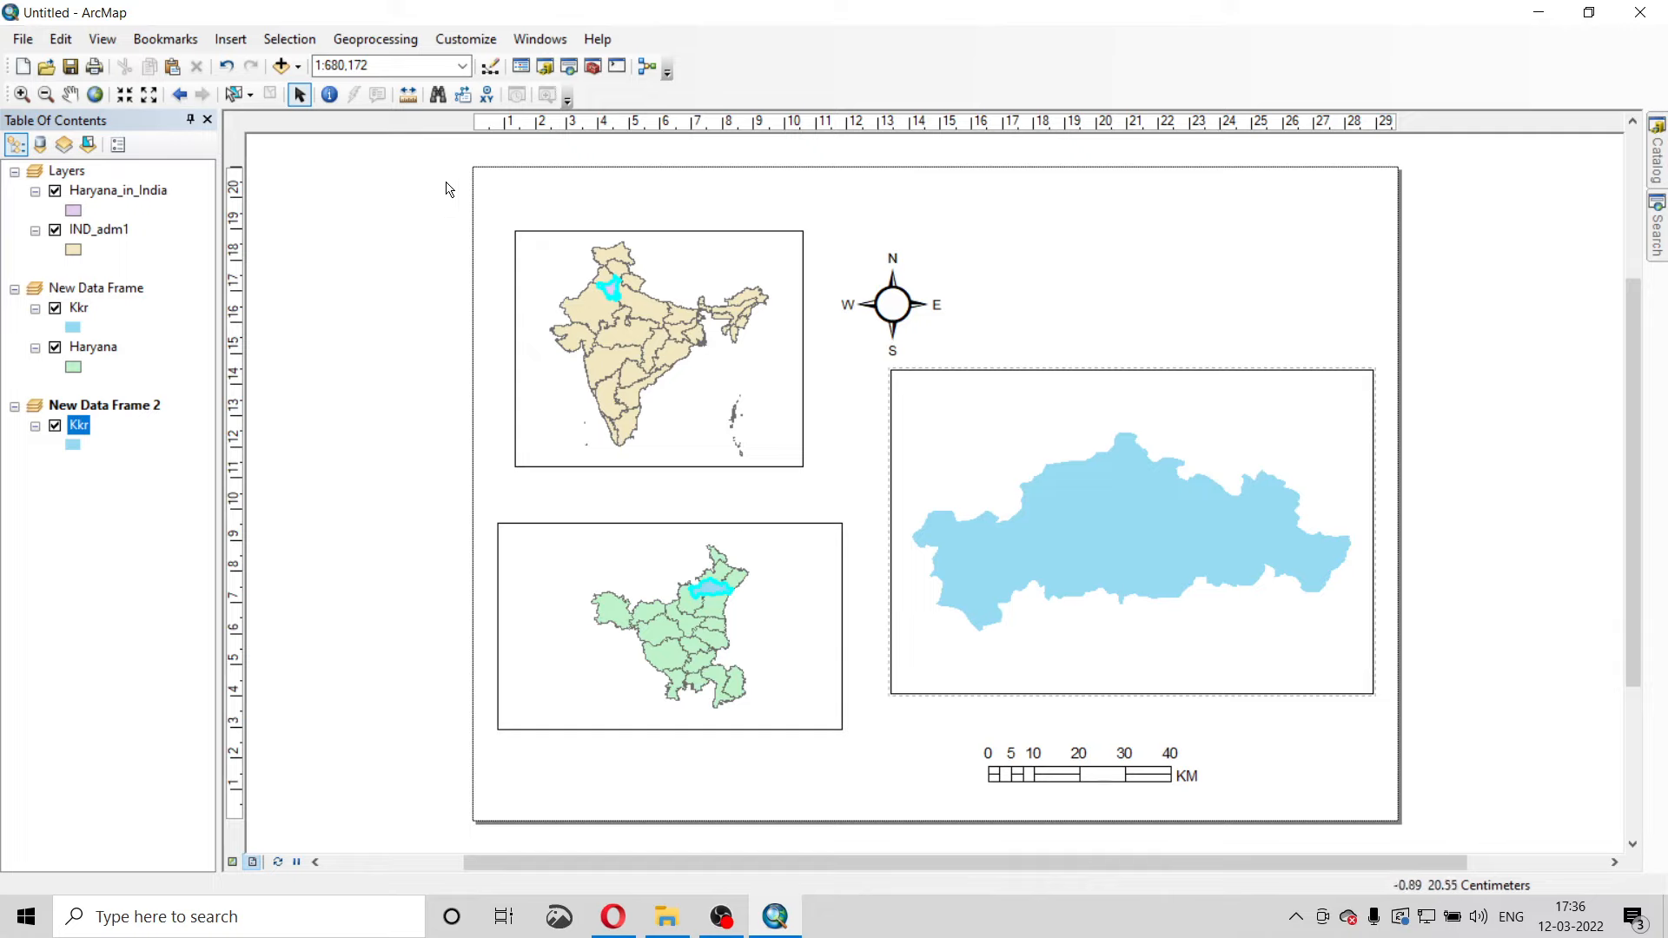
Insert the map title "Study Area Map - Kurukshetra" and place it at the top centre of the page.
left_click(232, 39)
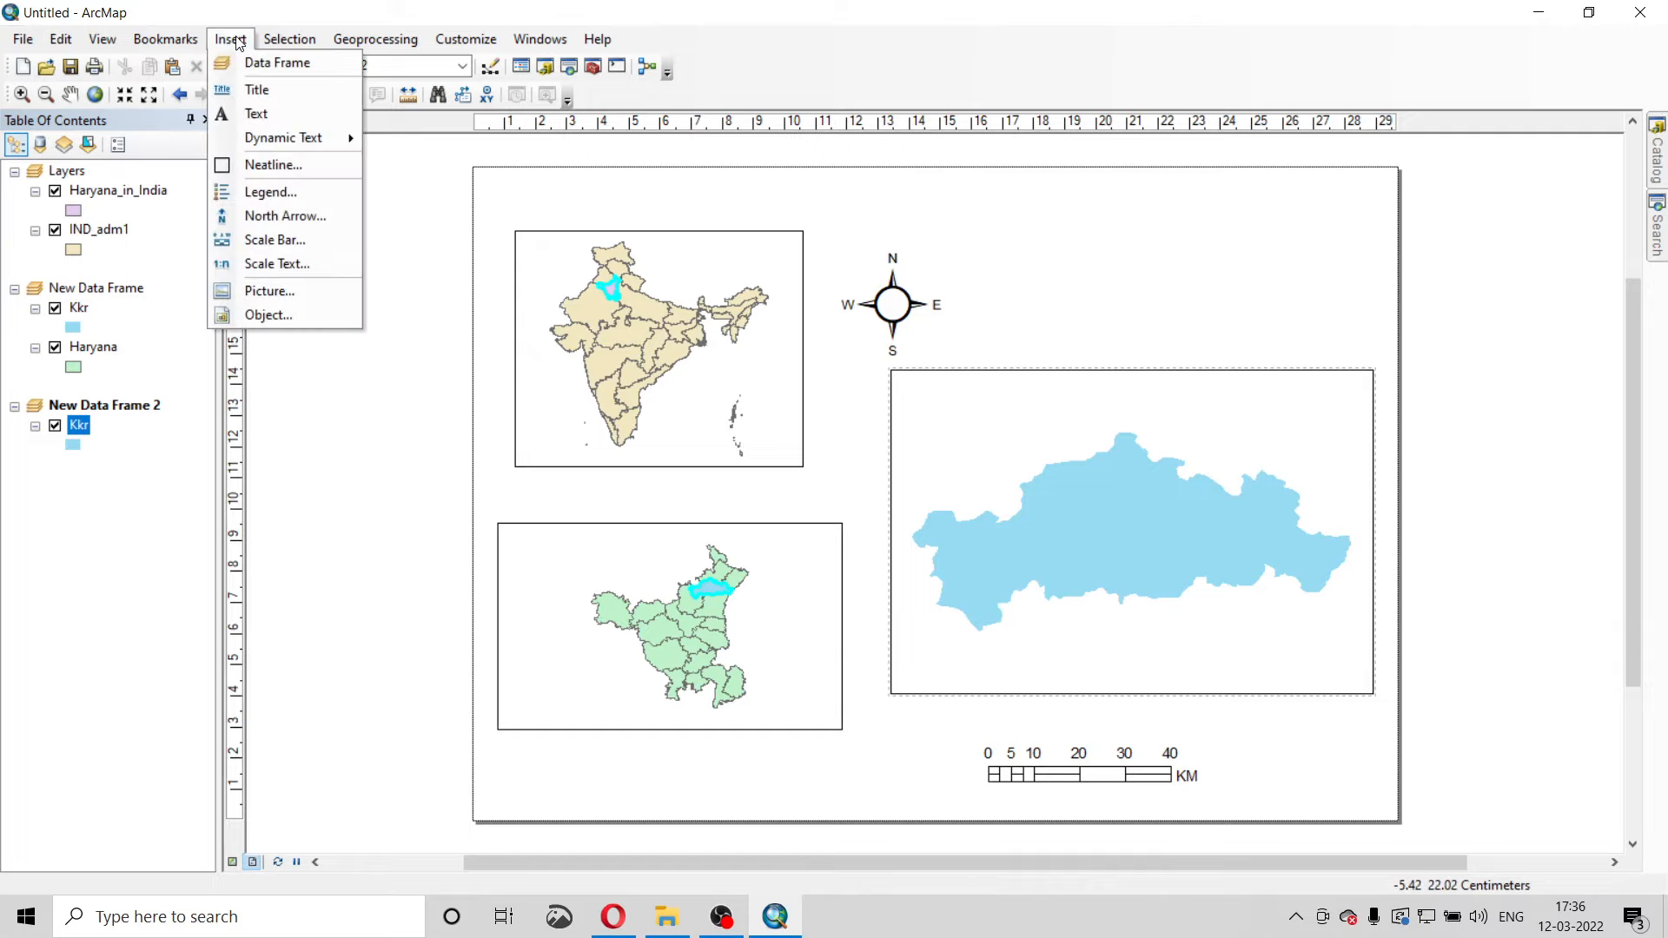
left_click(266, 93)
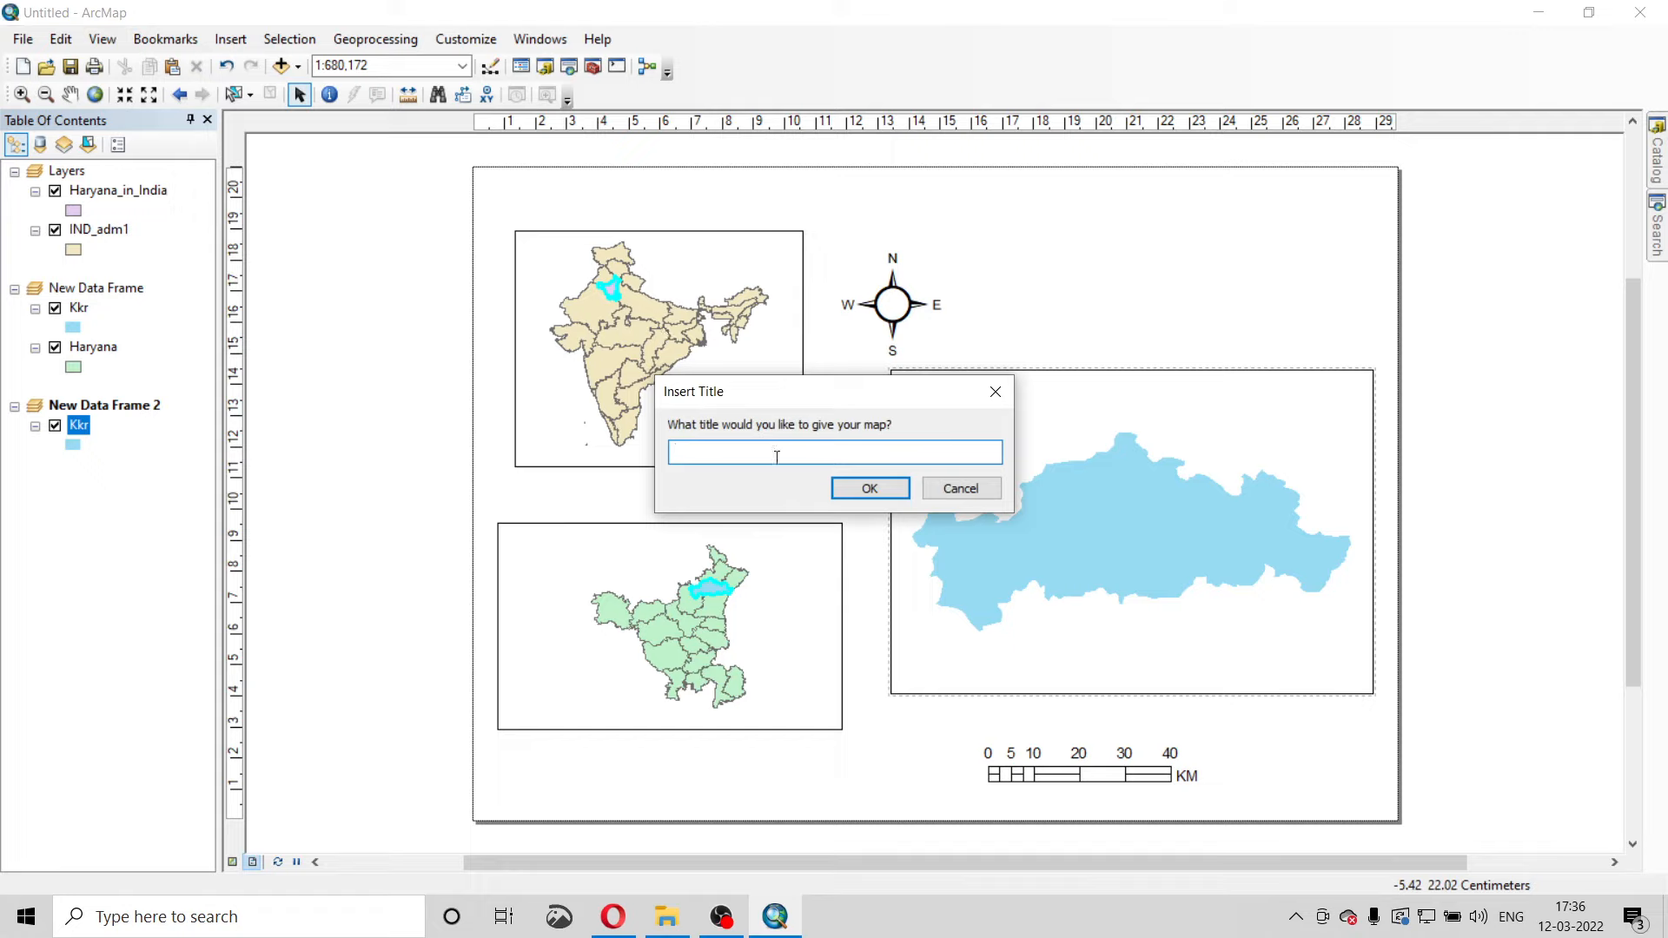
type("Study Area Map - Kurukshetra")
left_click(869, 489)
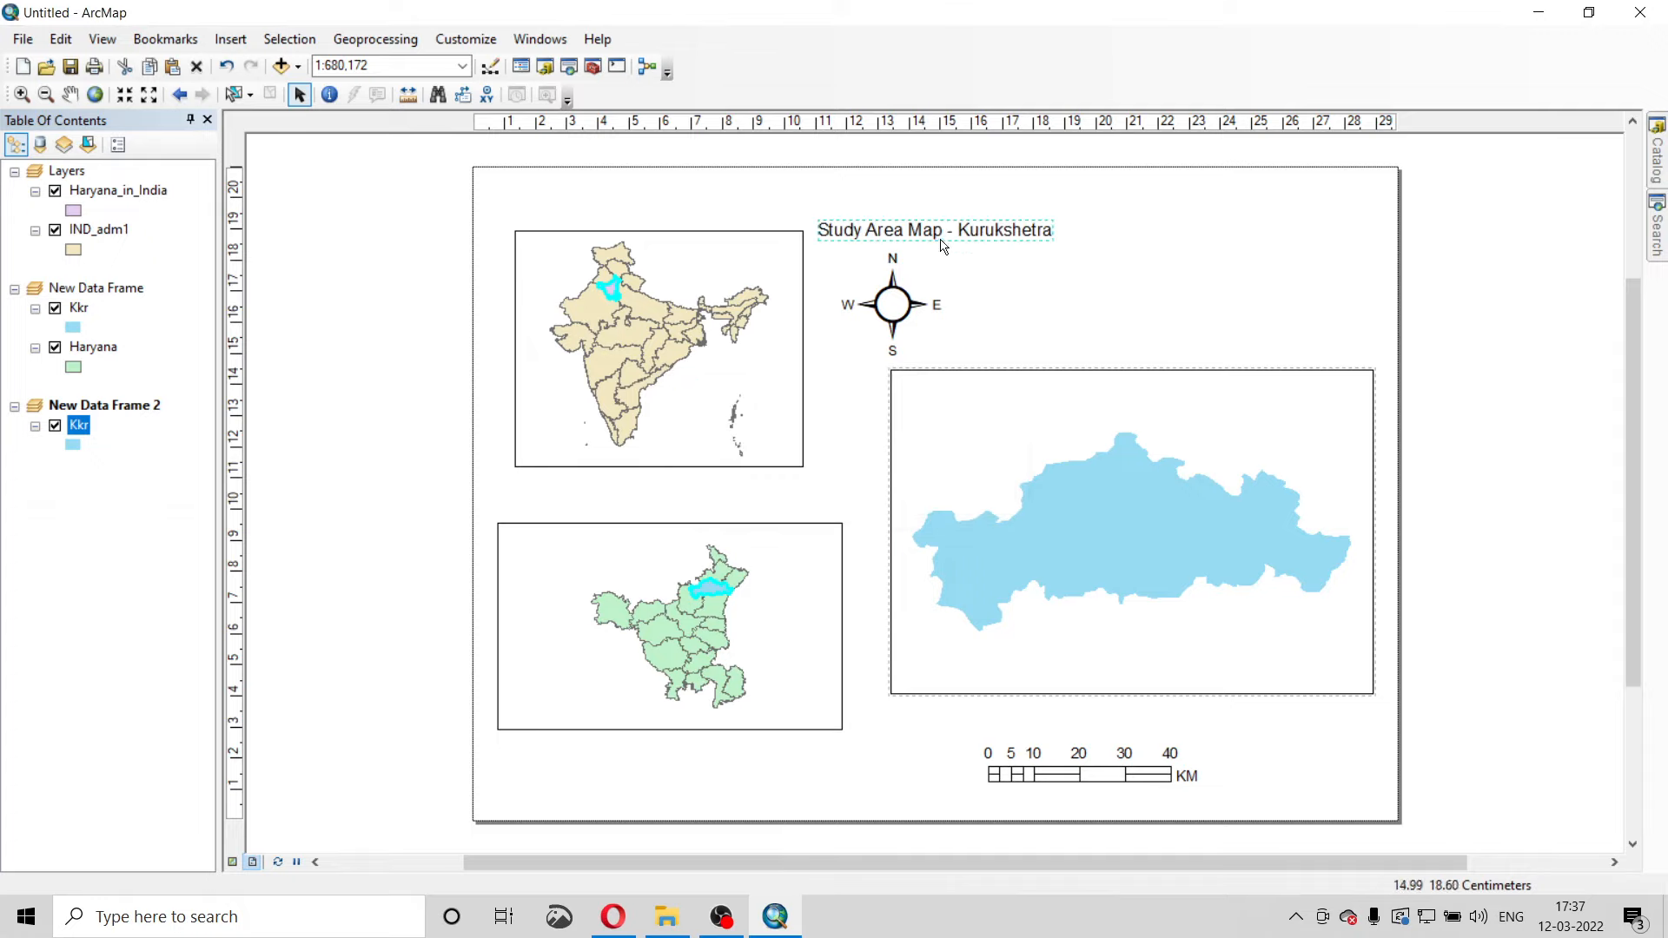
left_click_drag(944, 245, 901, 198)
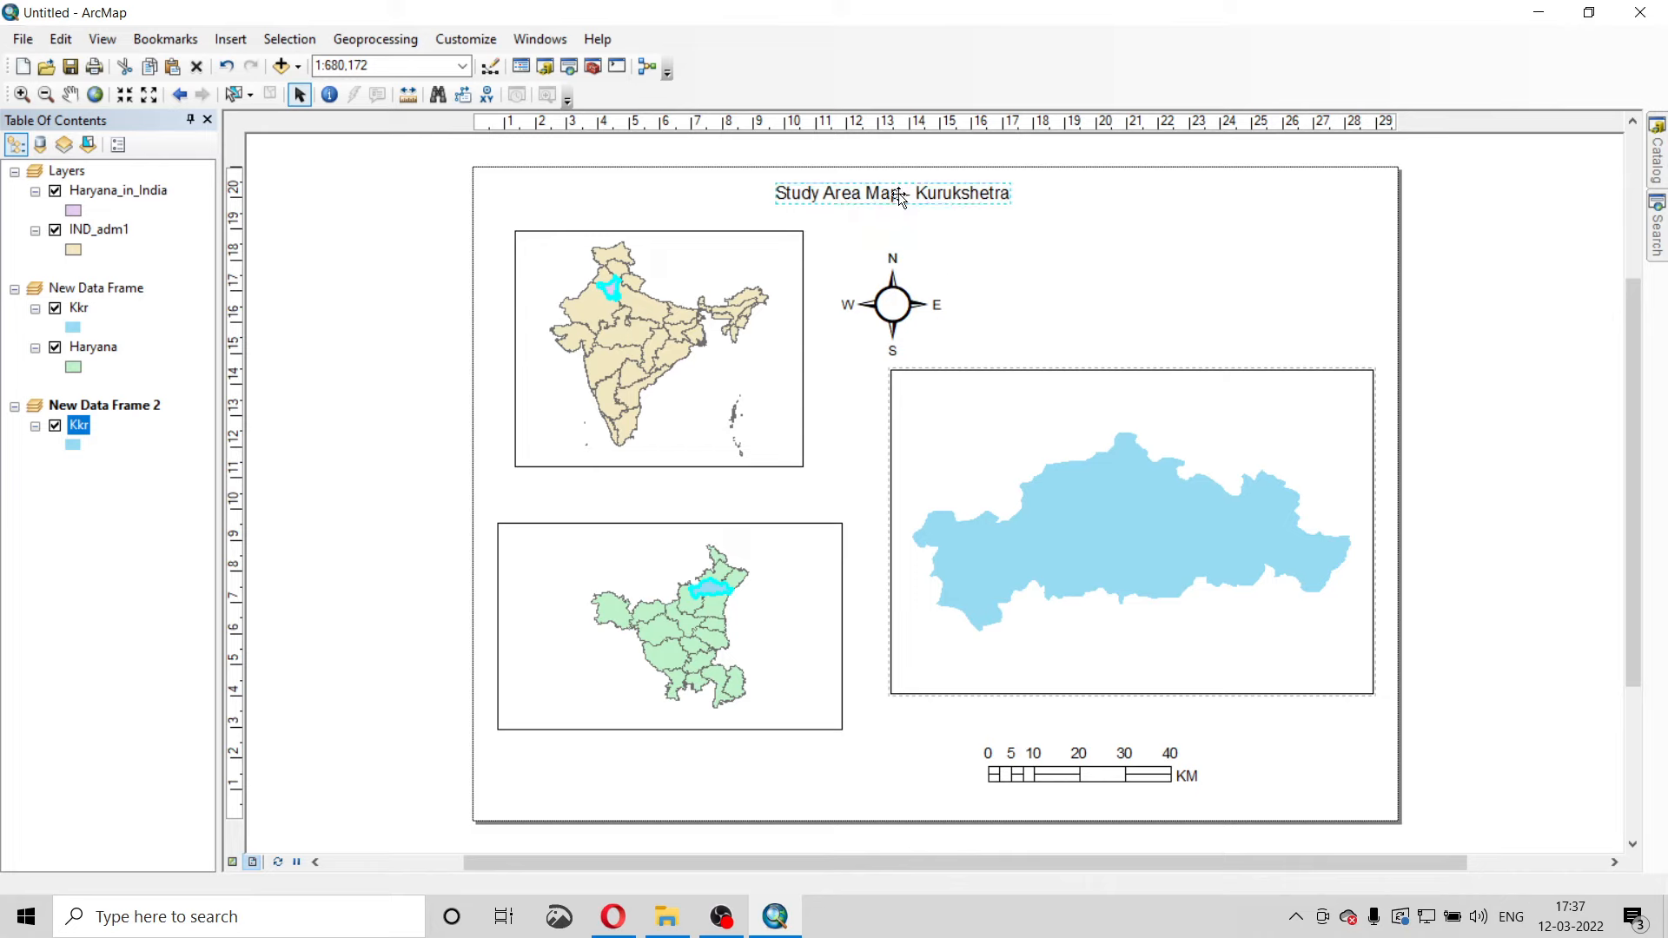
Format the map title as bold, underlined, size 26 text and nudge it slightly up and to the right.
double_click(901, 198)
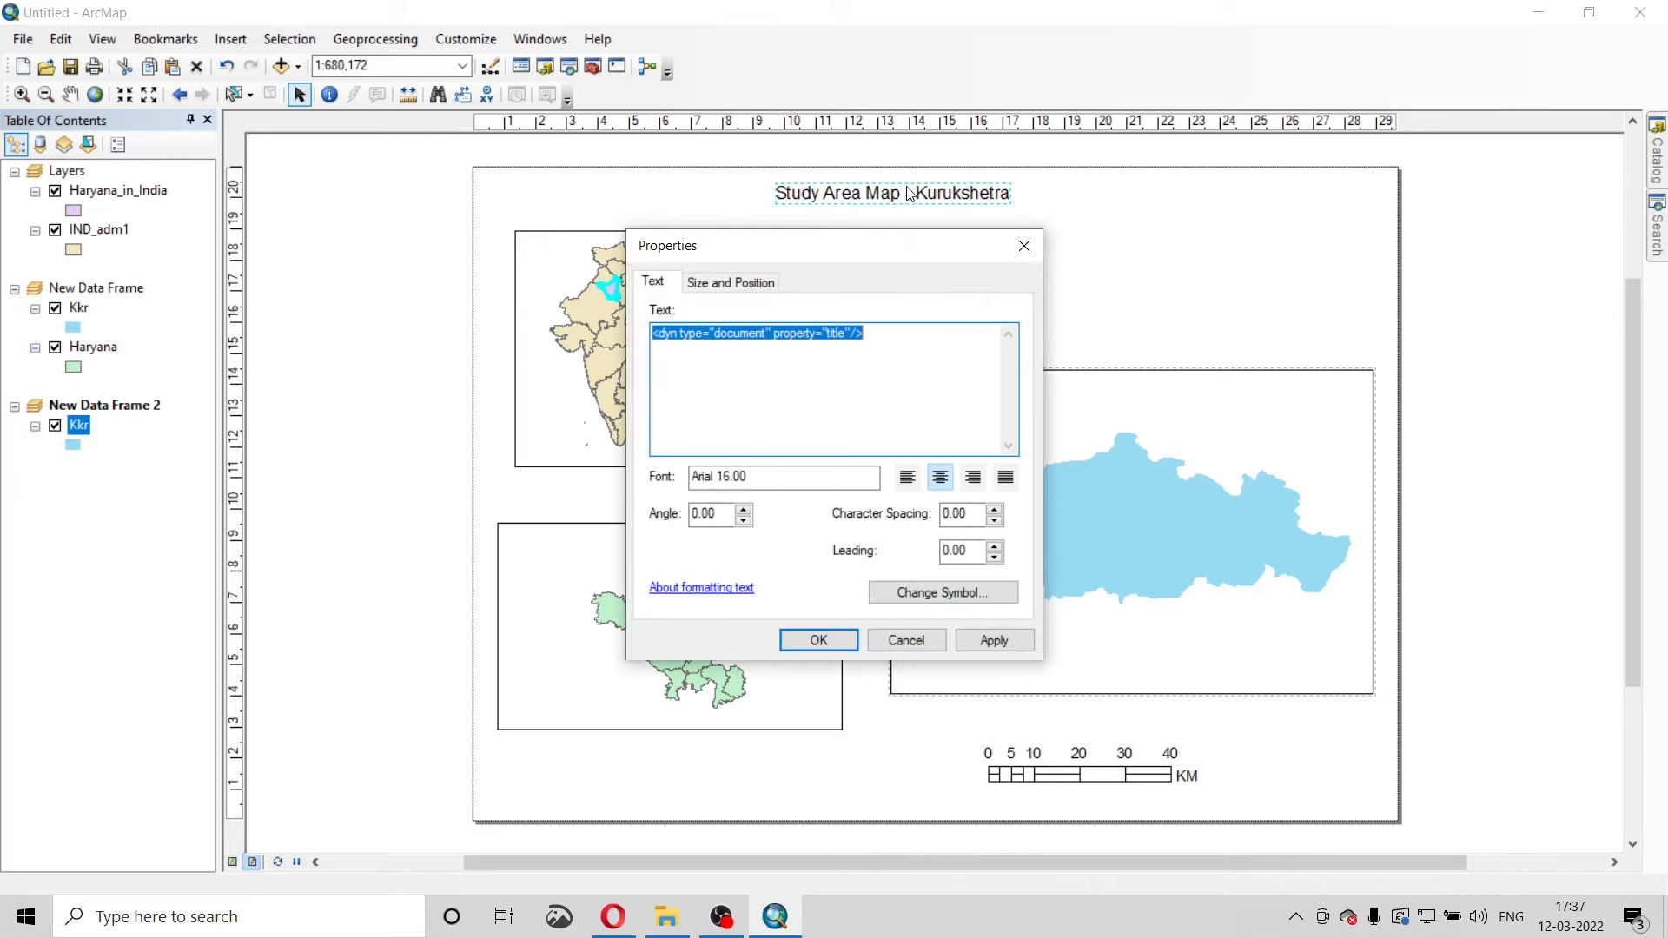
left_click(932, 595)
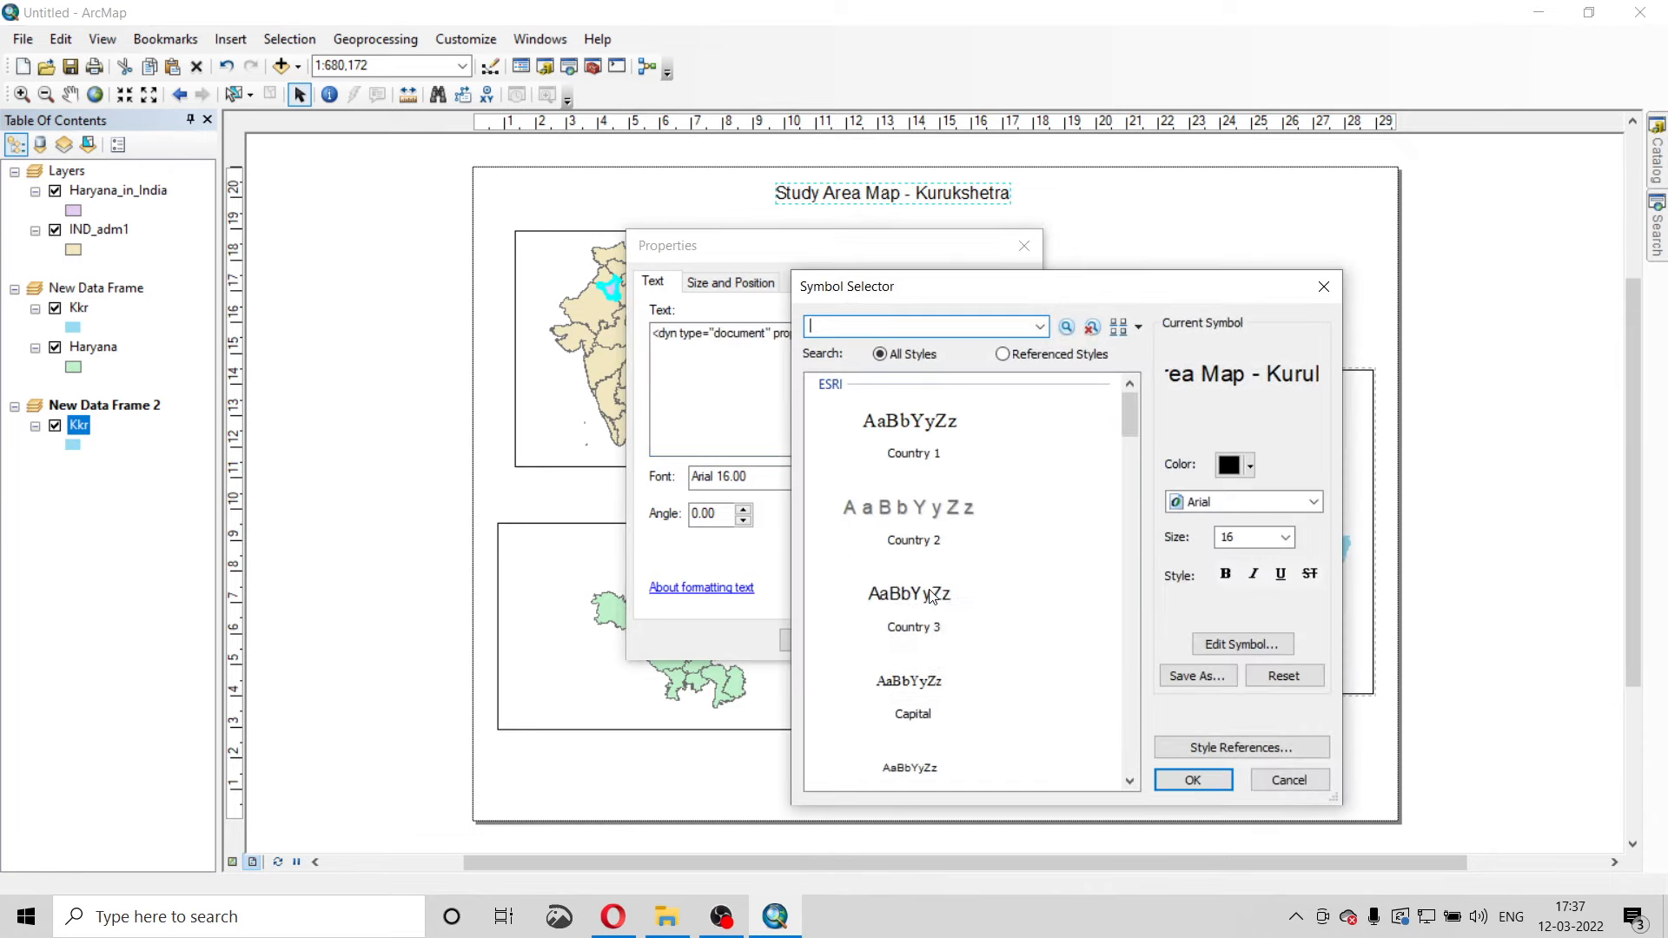
left_click(1226, 579)
left_click(1286, 538)
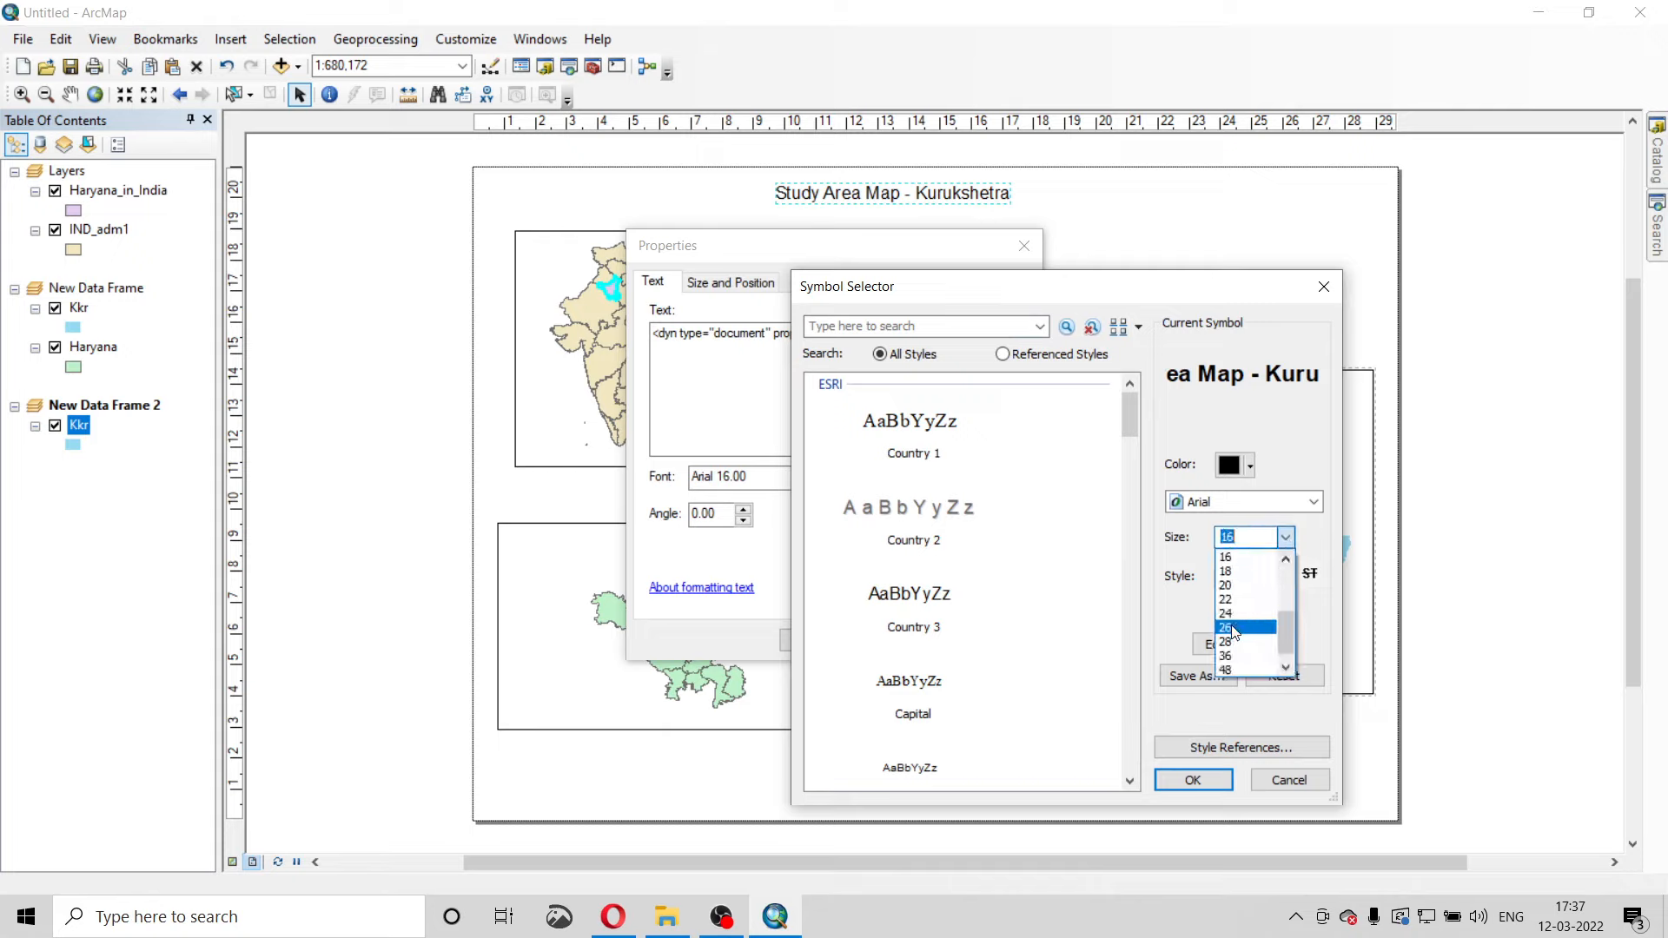
left_click(1234, 627)
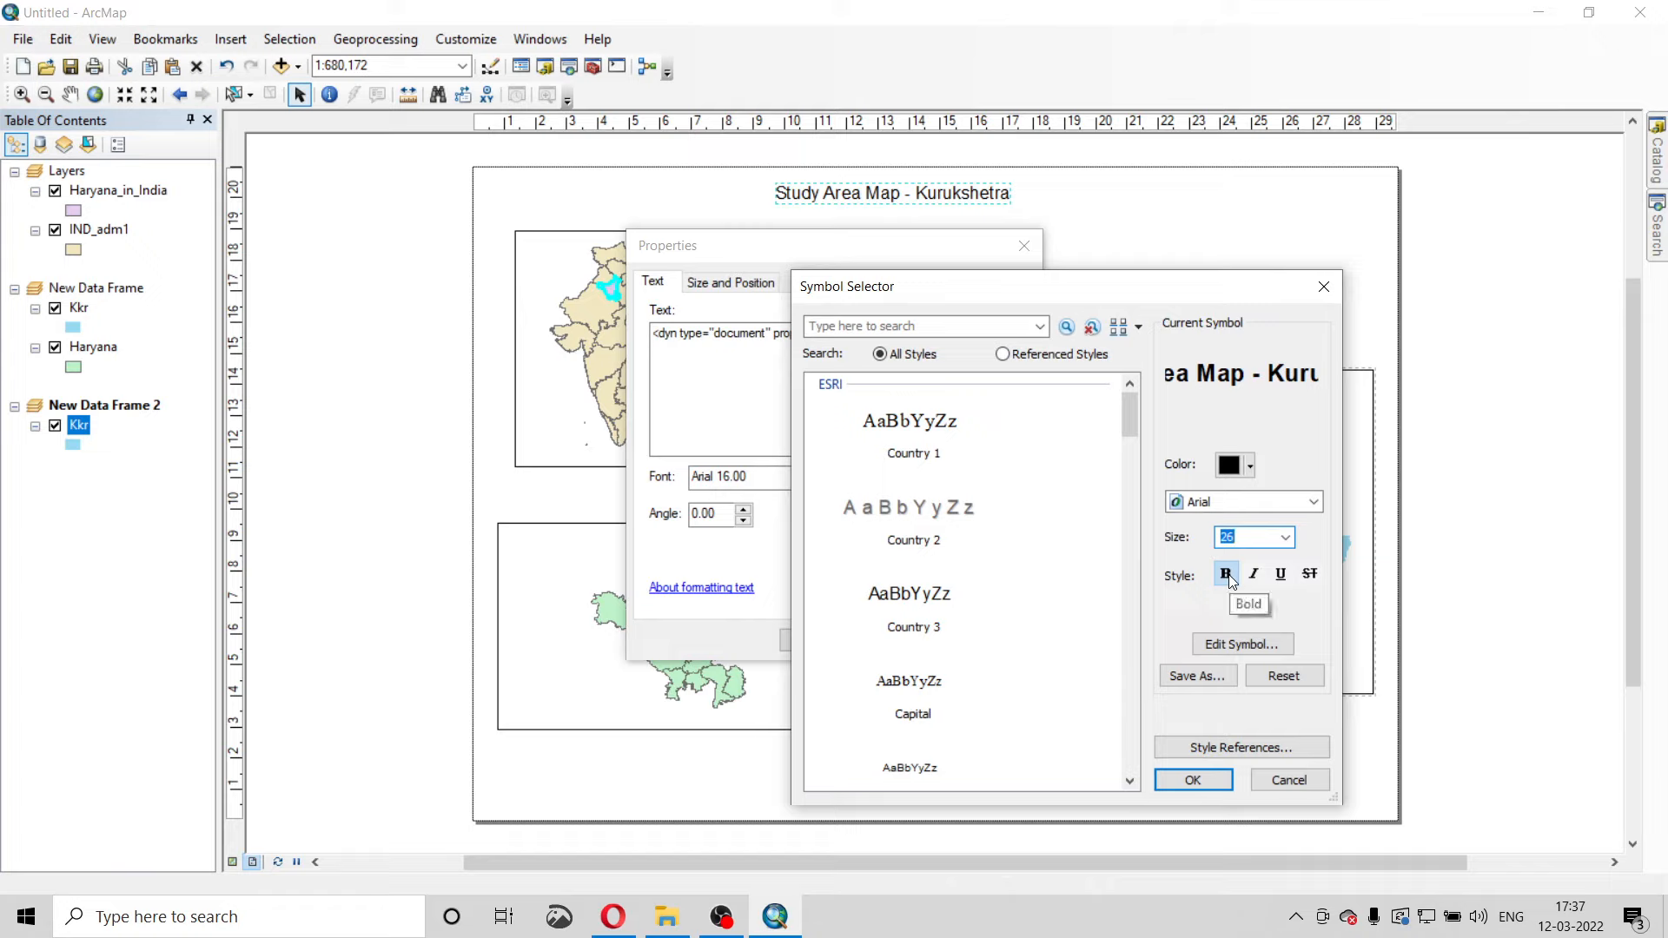
left_click(1279, 576)
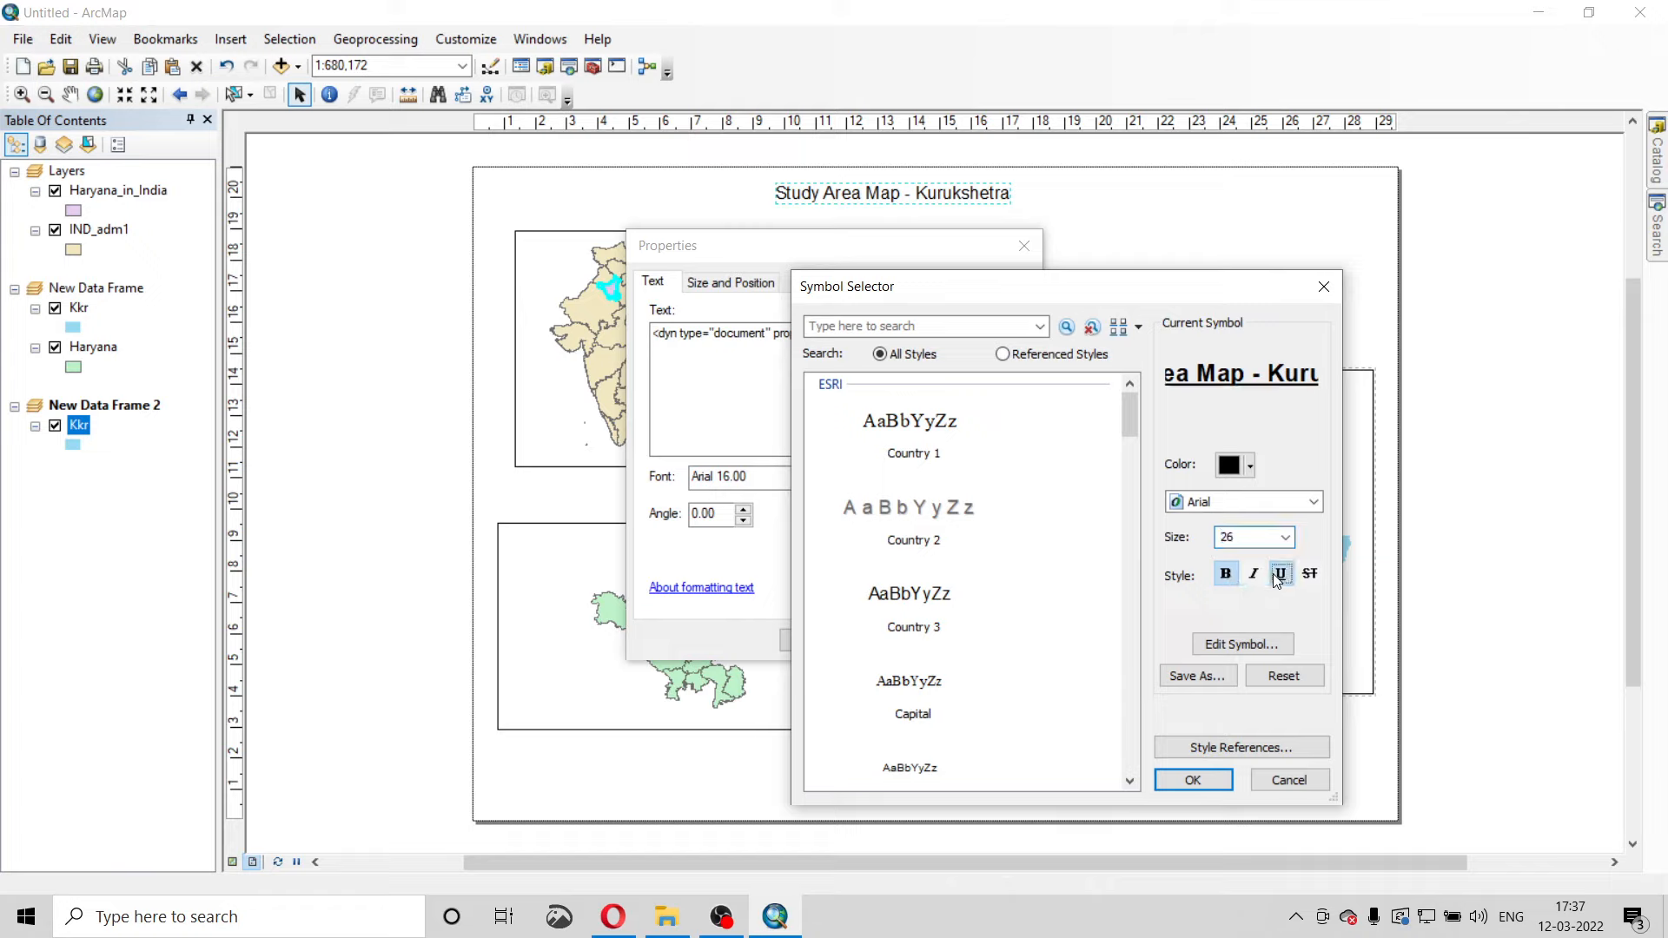
left_click(1193, 780)
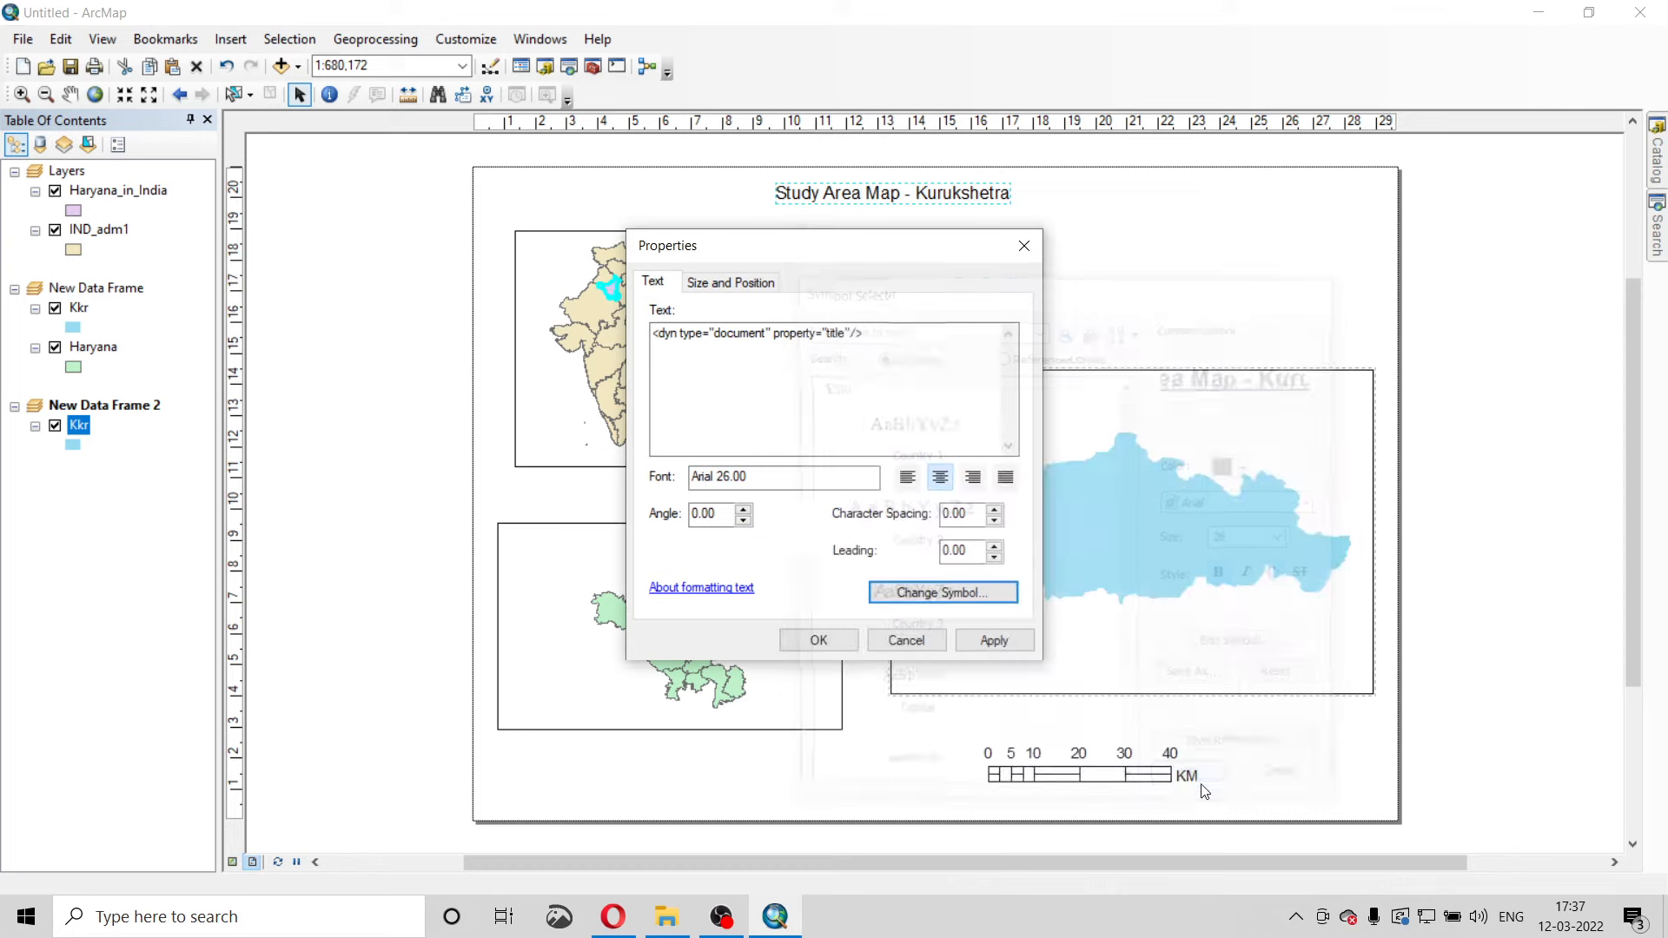
left_click(997, 641)
left_click(797, 646)
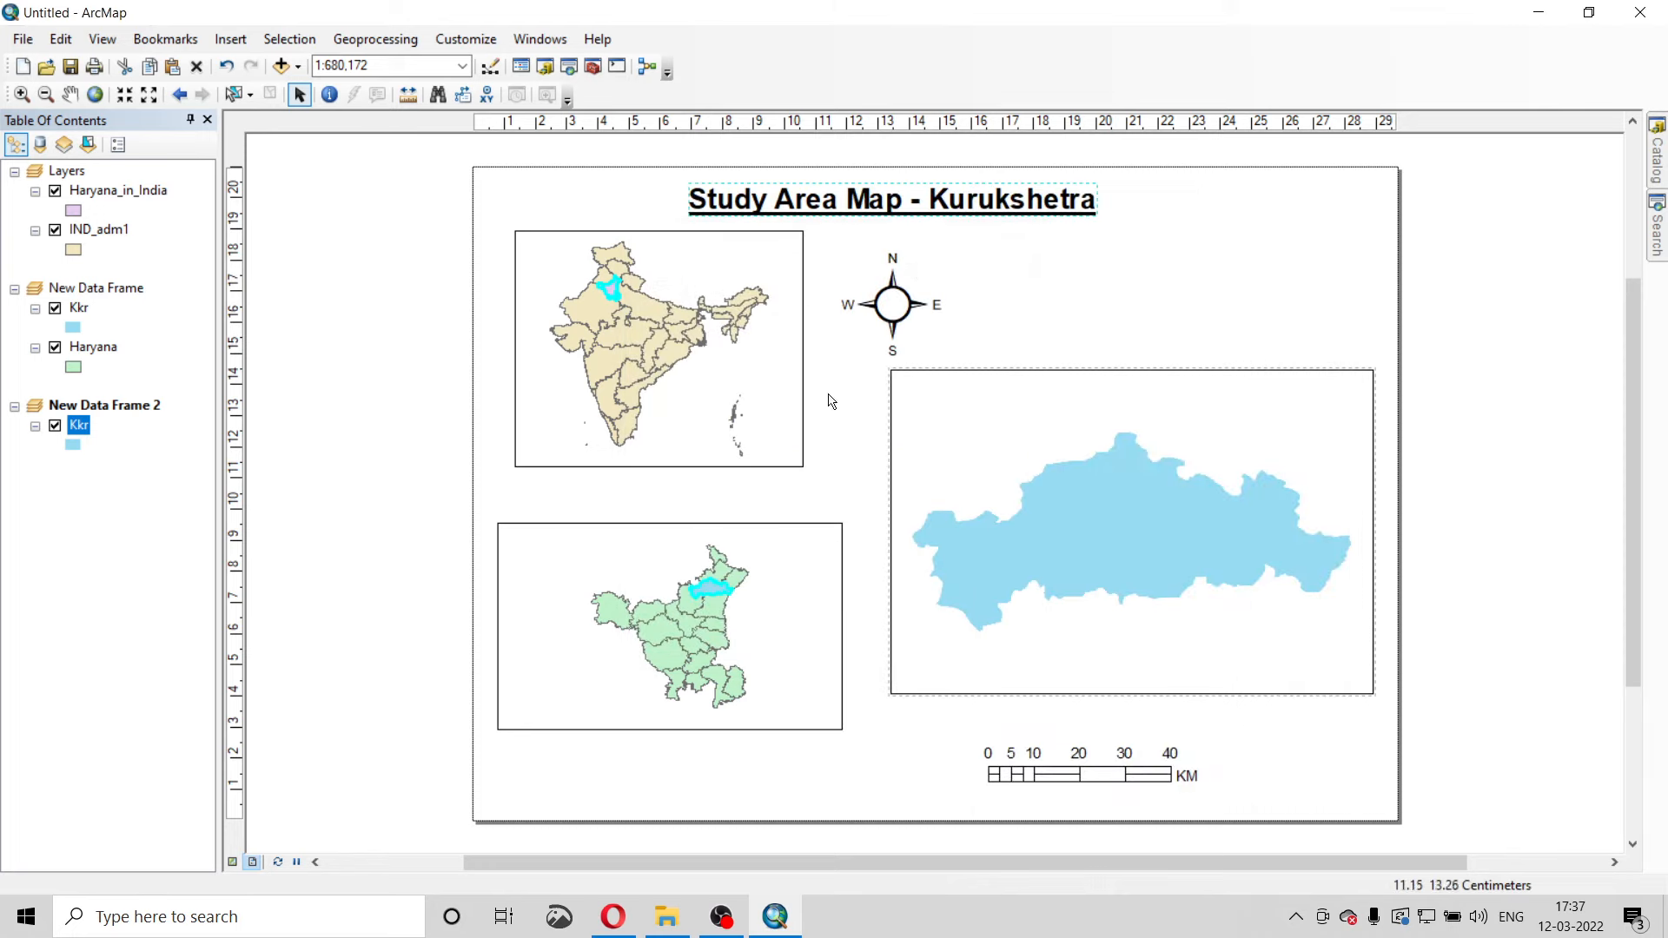
left_click_drag(892, 206, 915, 198)
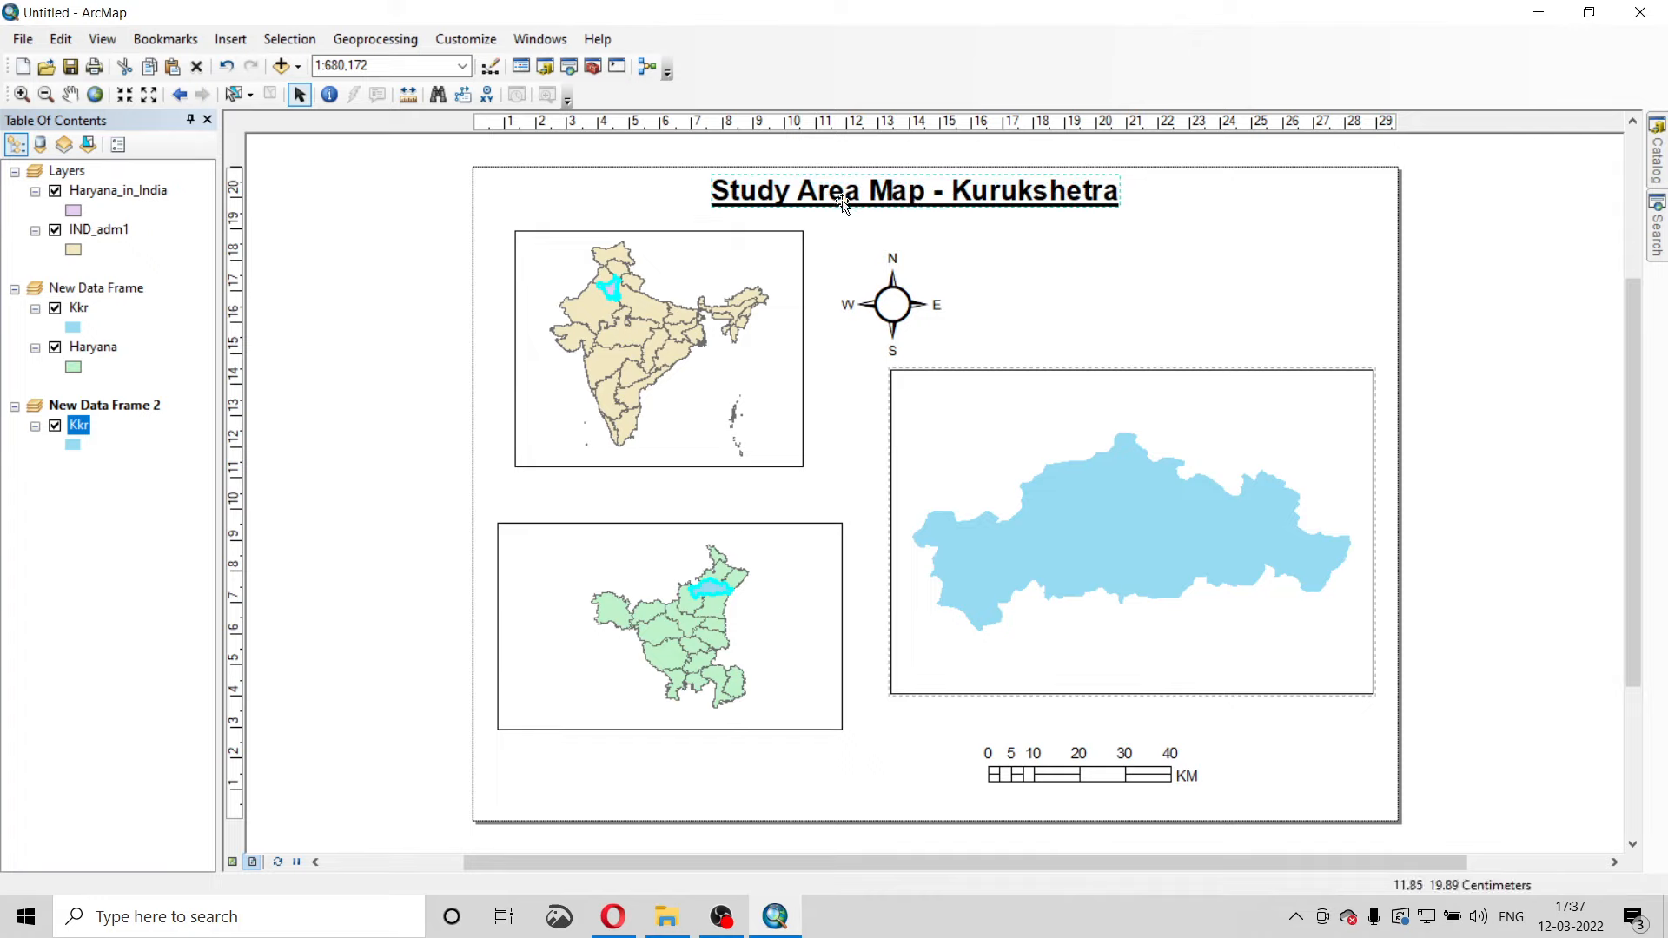
left_click(549, 269)
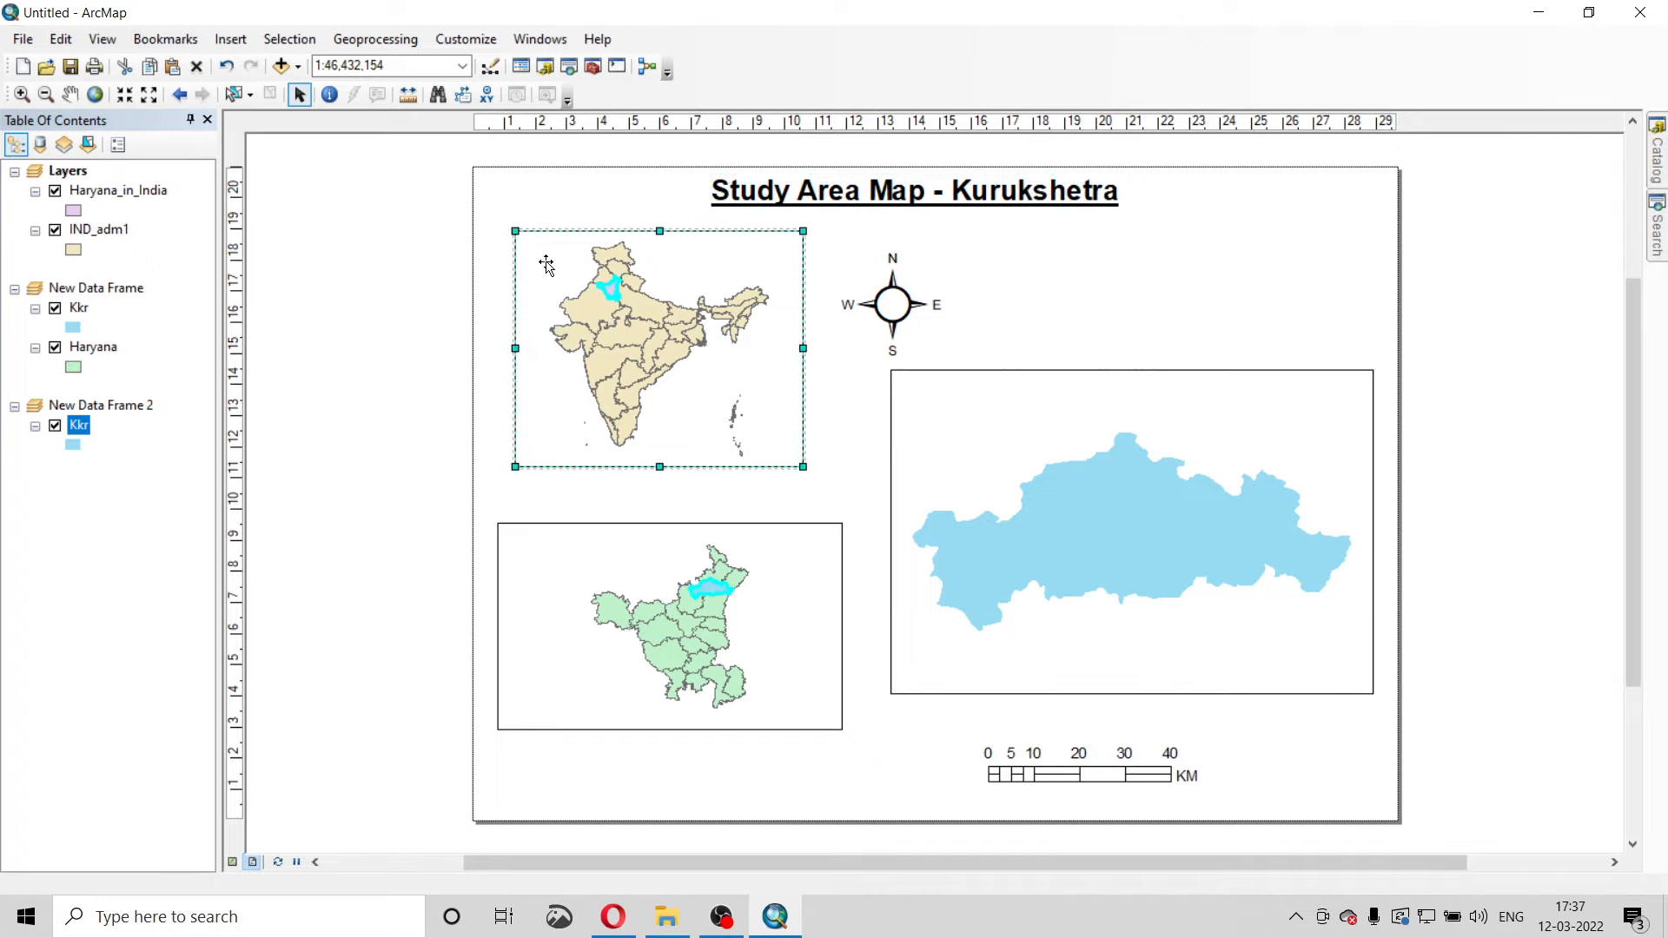
left_click(546, 552)
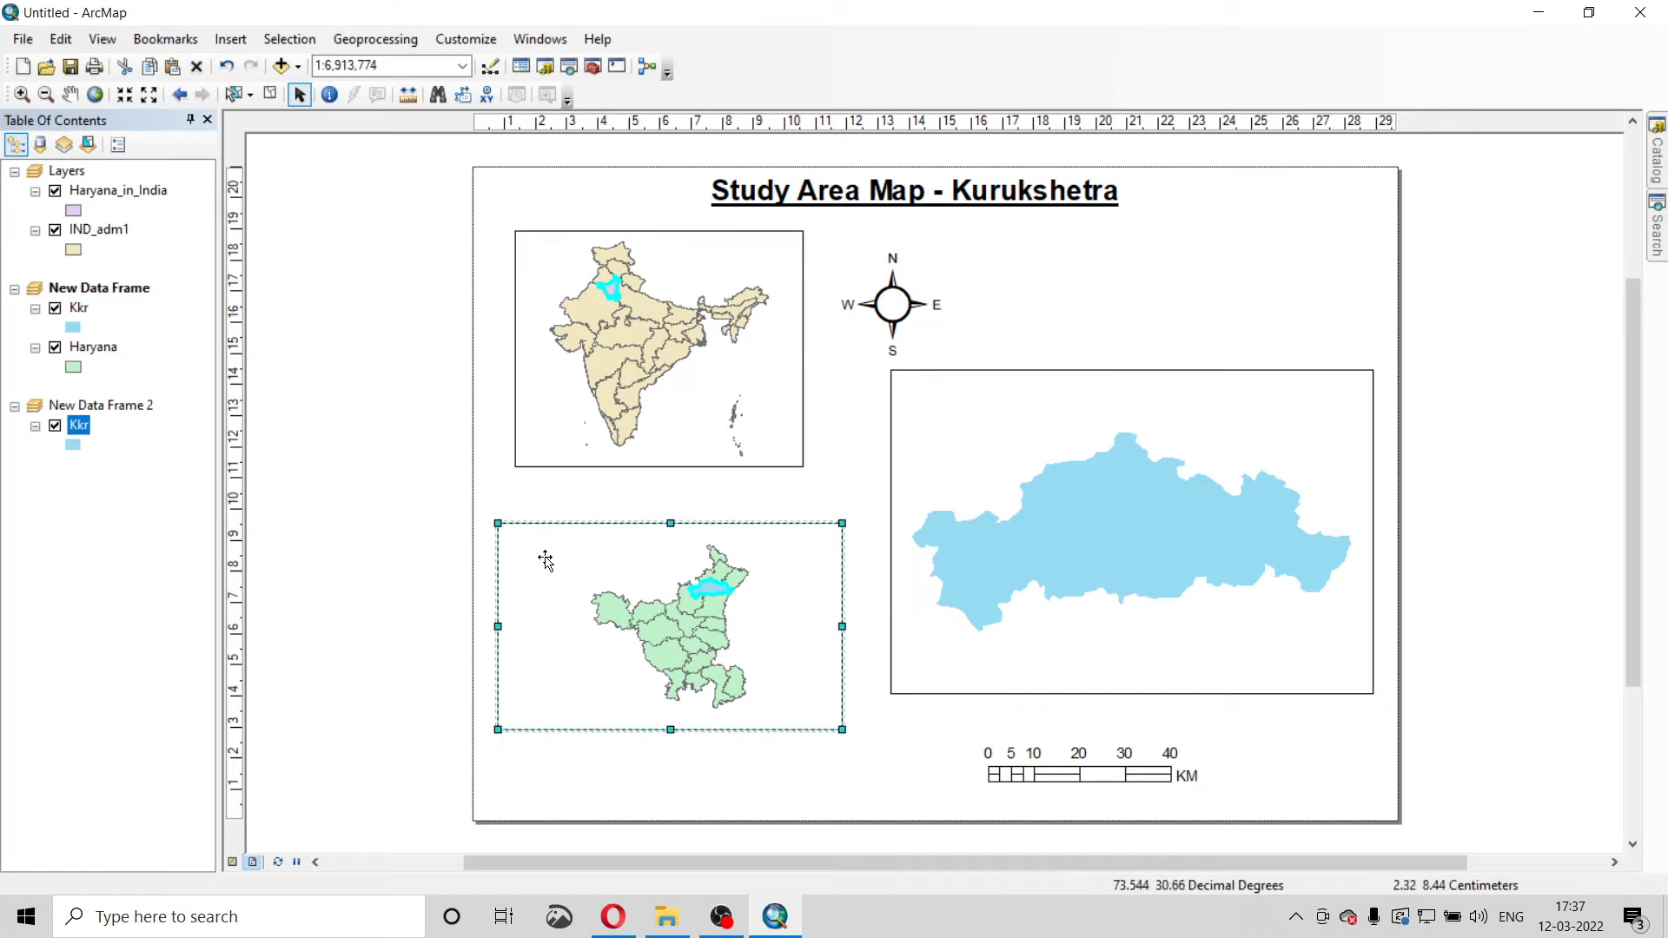
left_click(947, 409)
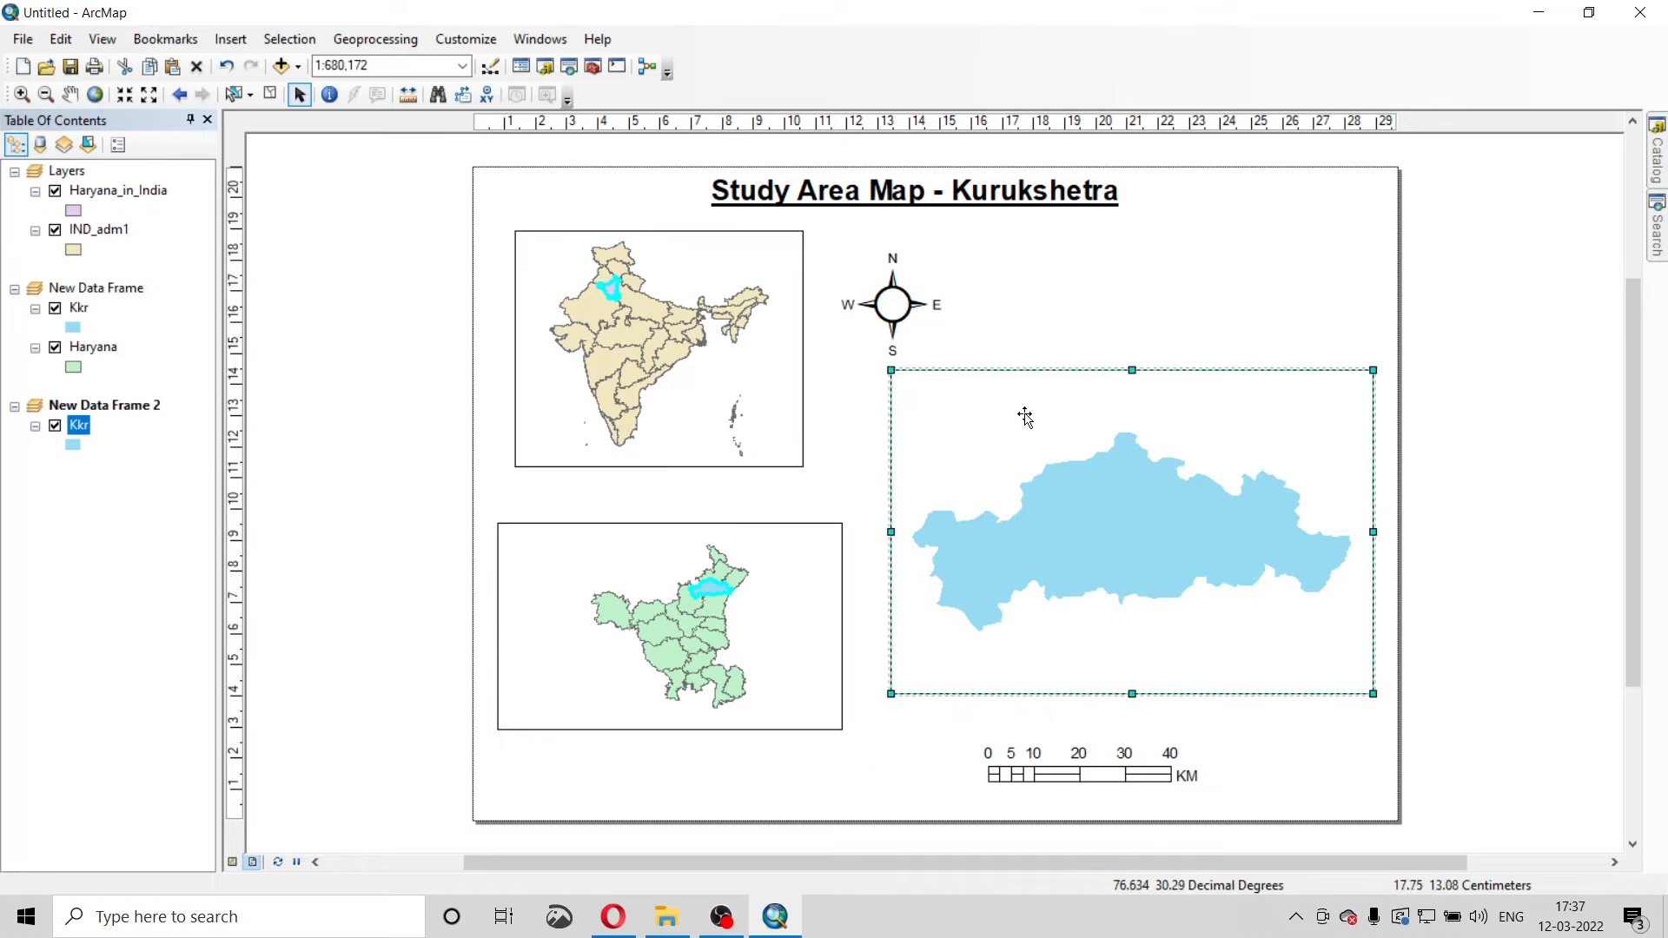
Insert a second title with the India frame active, move it to the top of that frame, and open its text properties.
left_click(569, 391)
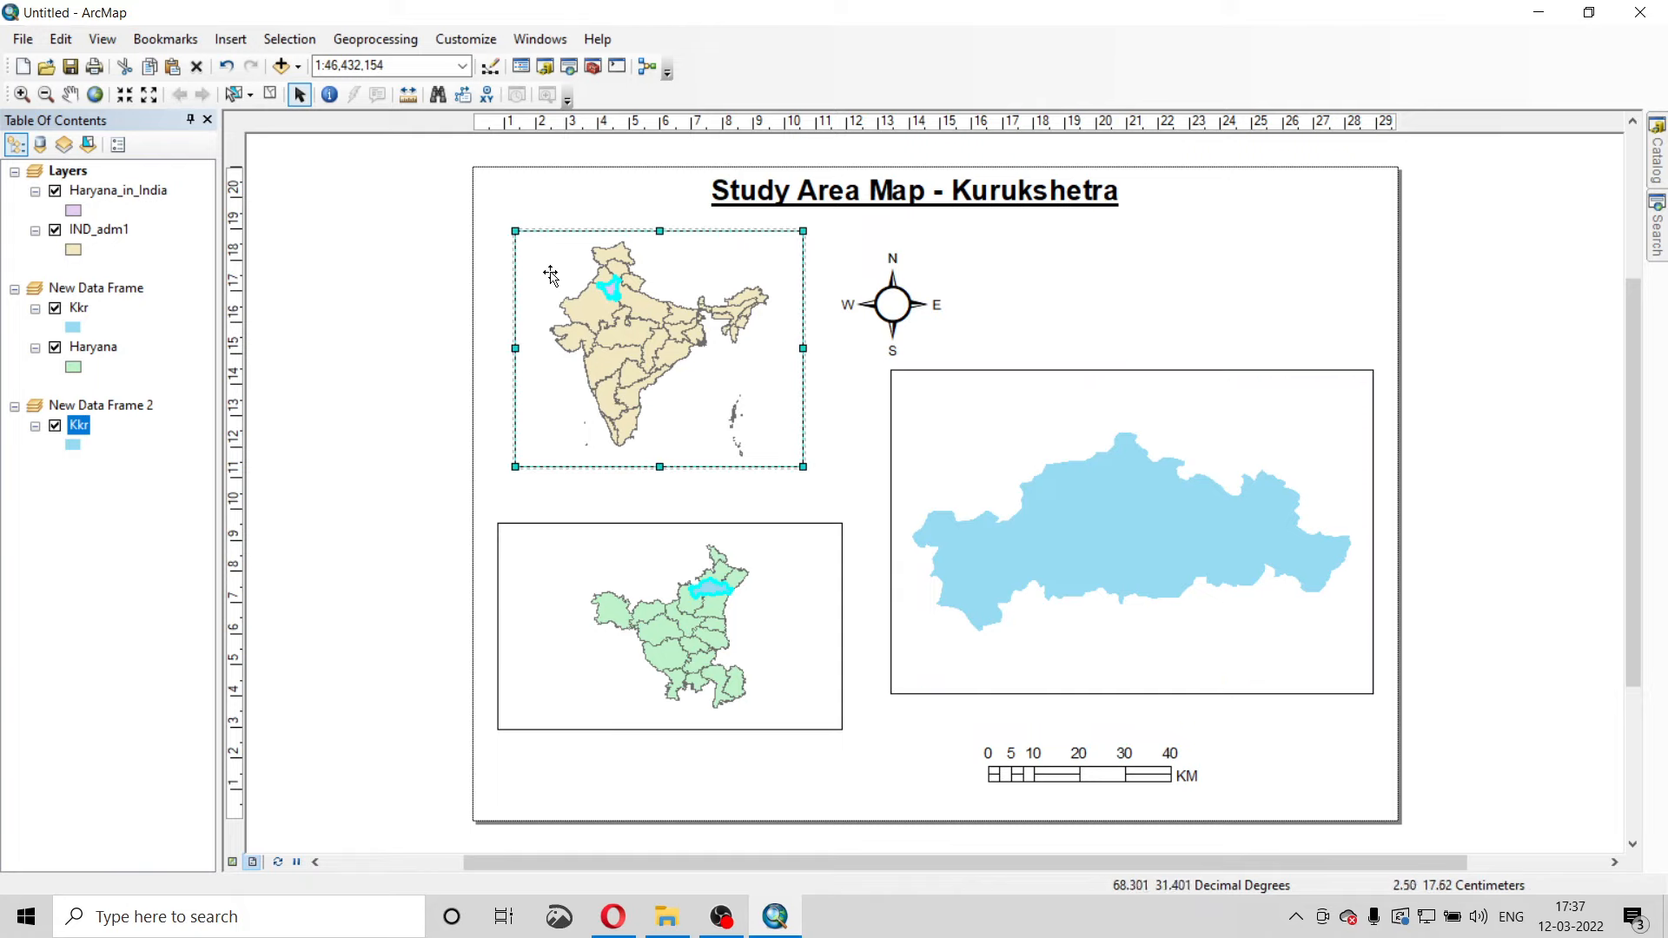
left_click(230, 40)
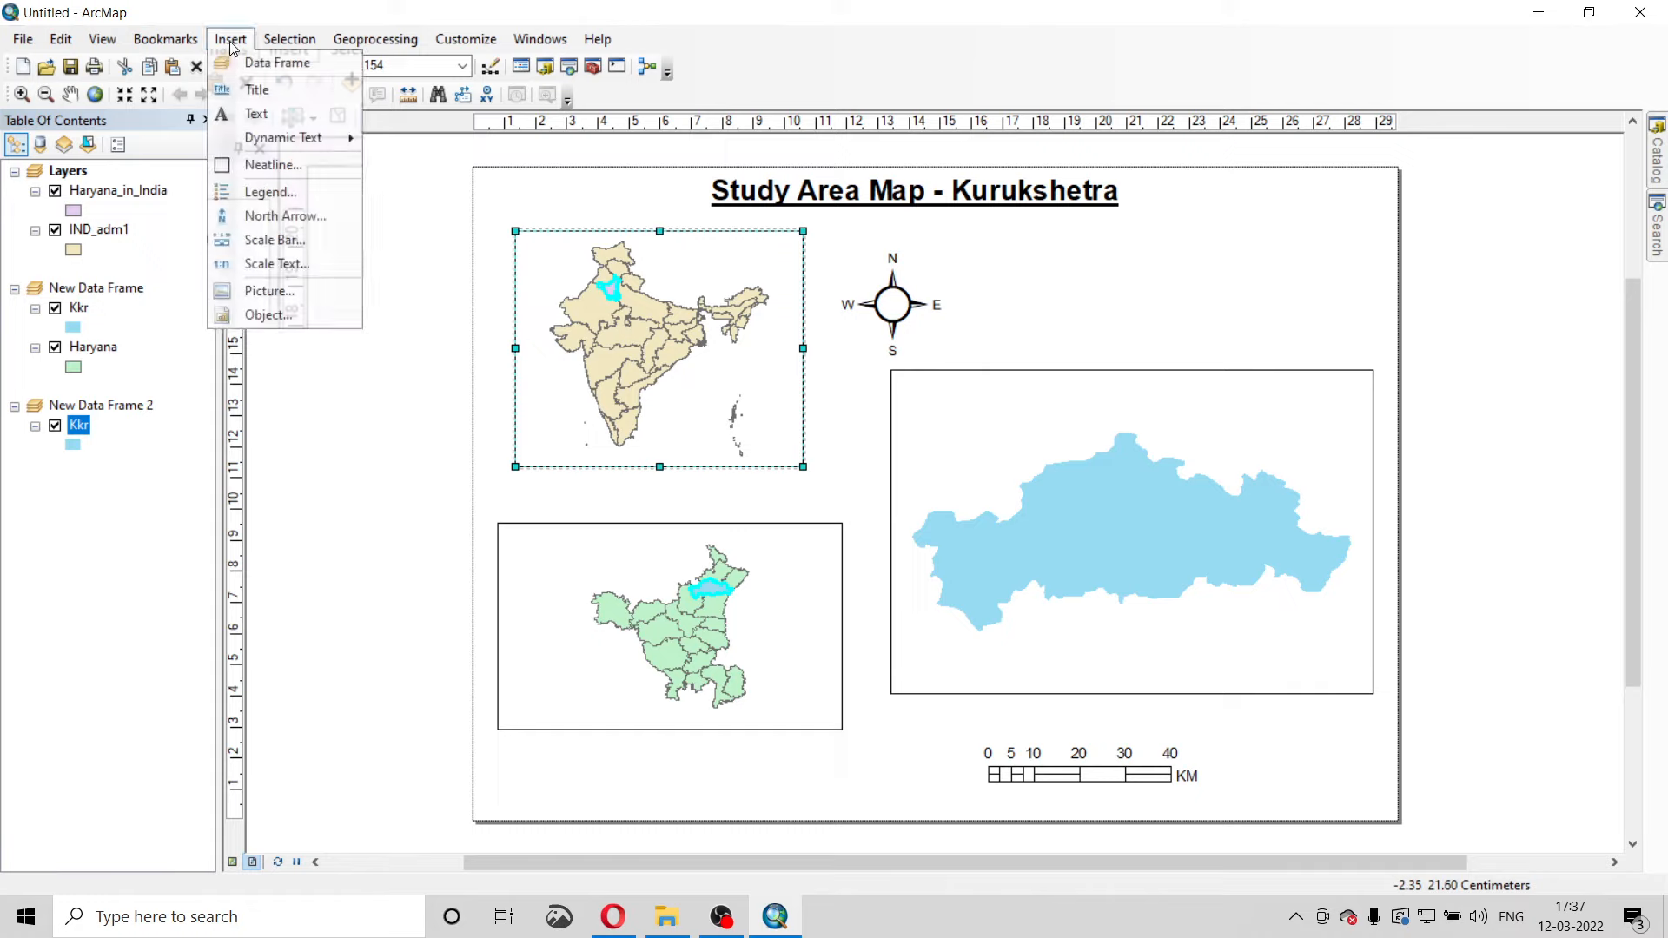
left_click(257, 89)
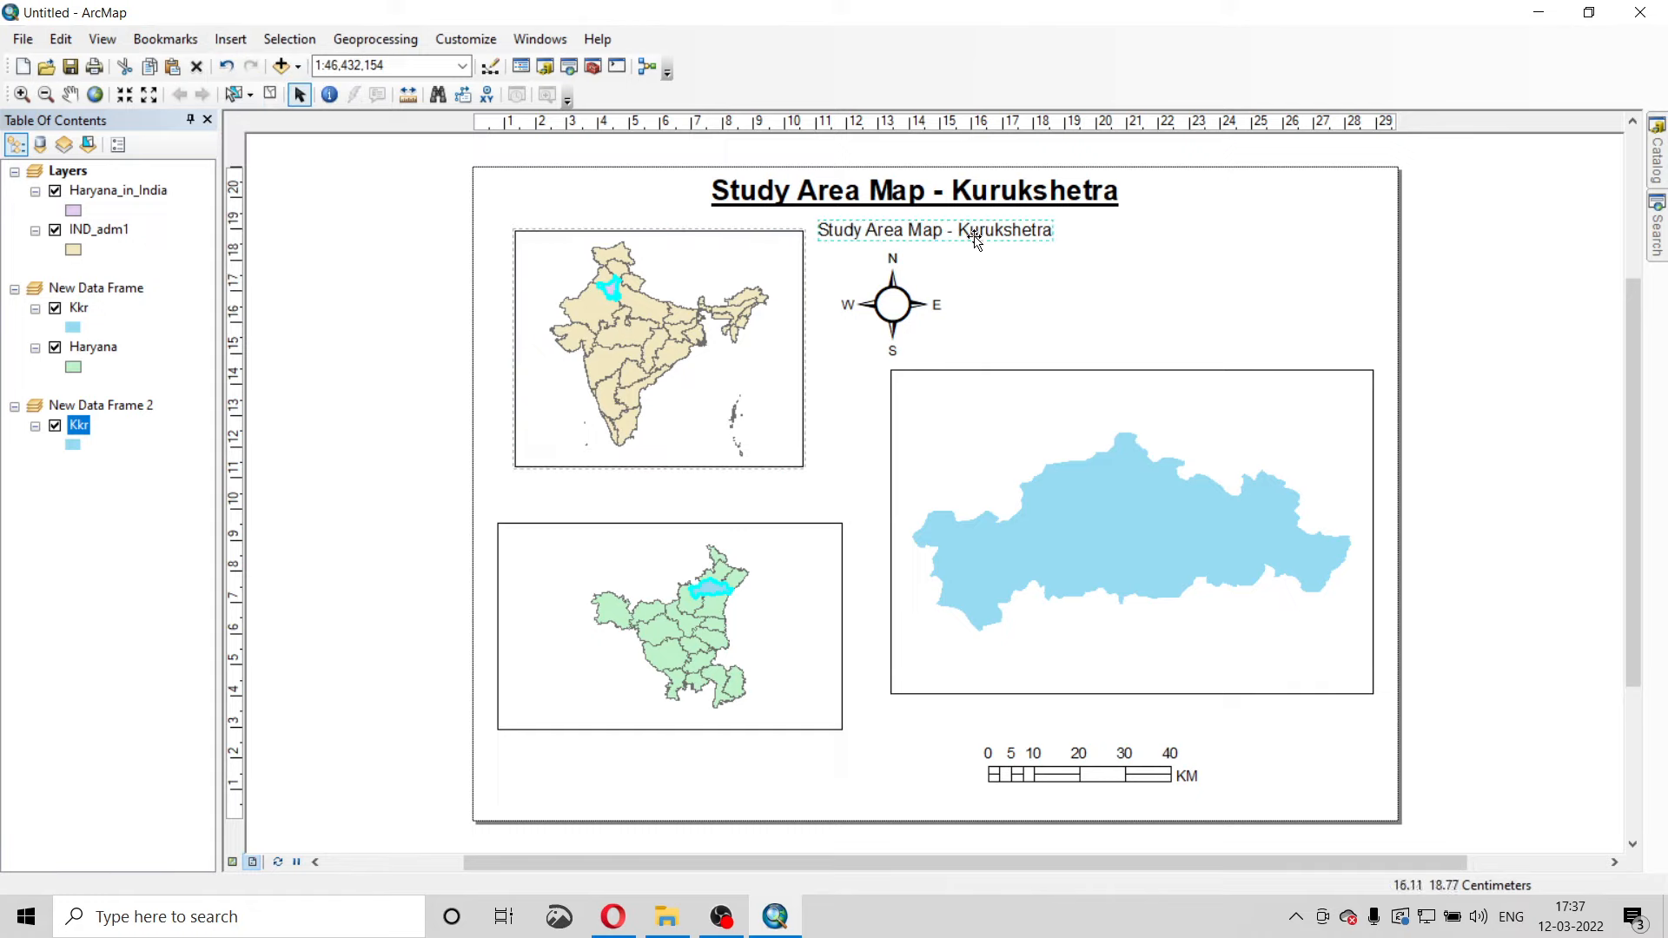
left_click_drag(976, 241, 689, 262)
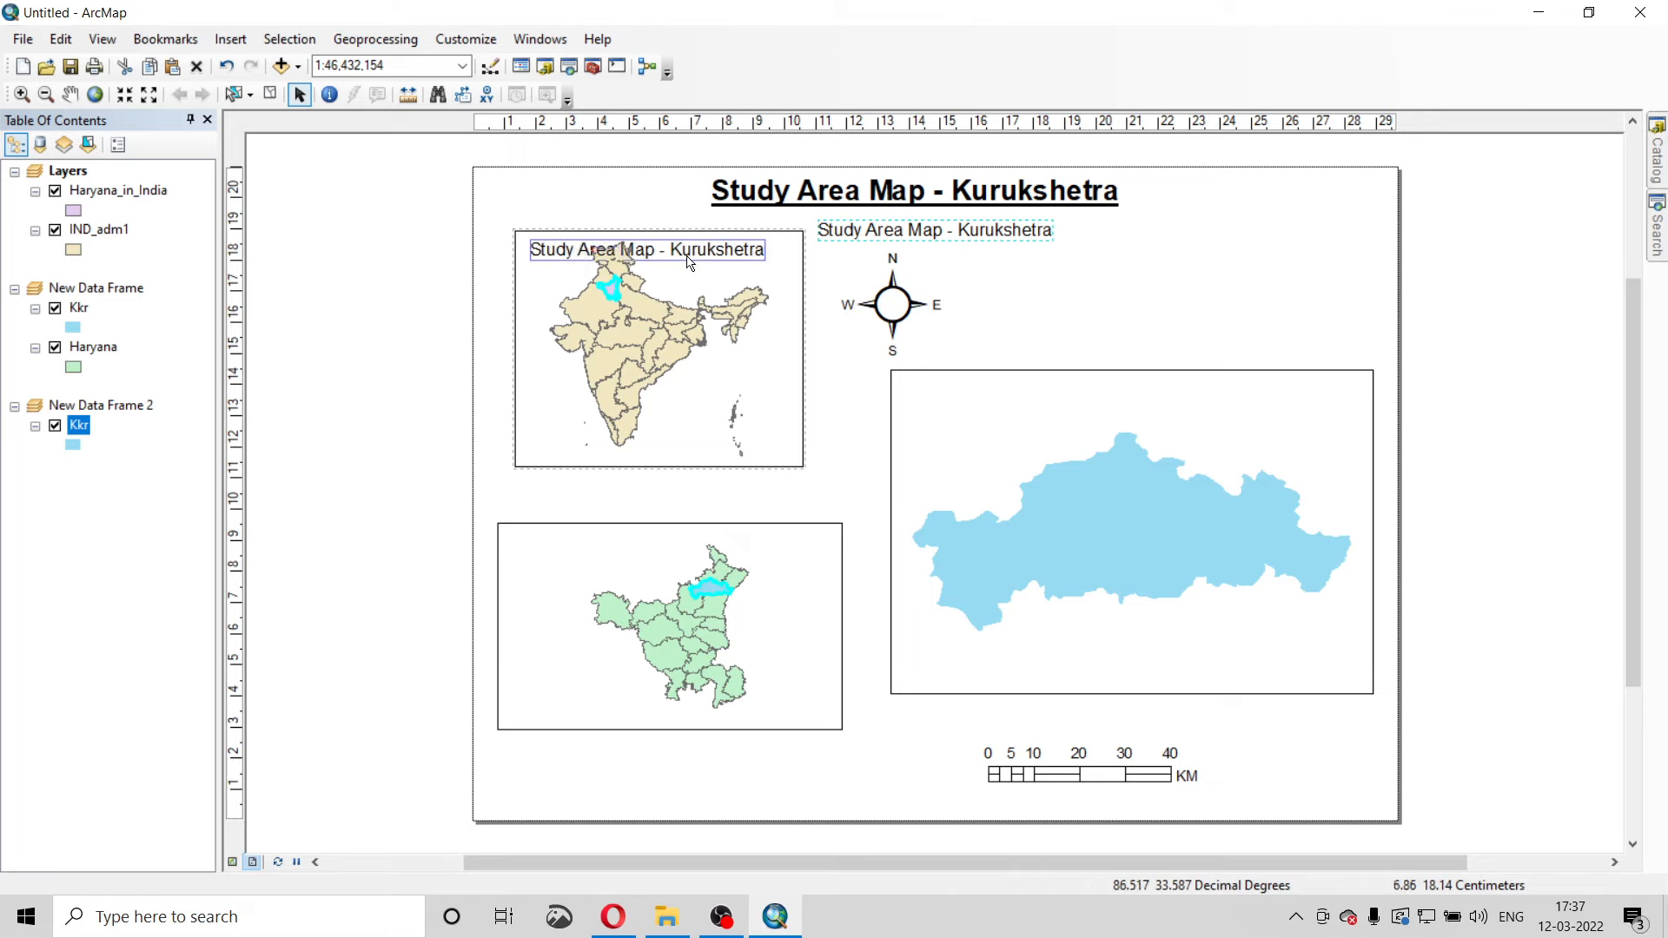
double_click(689, 261)
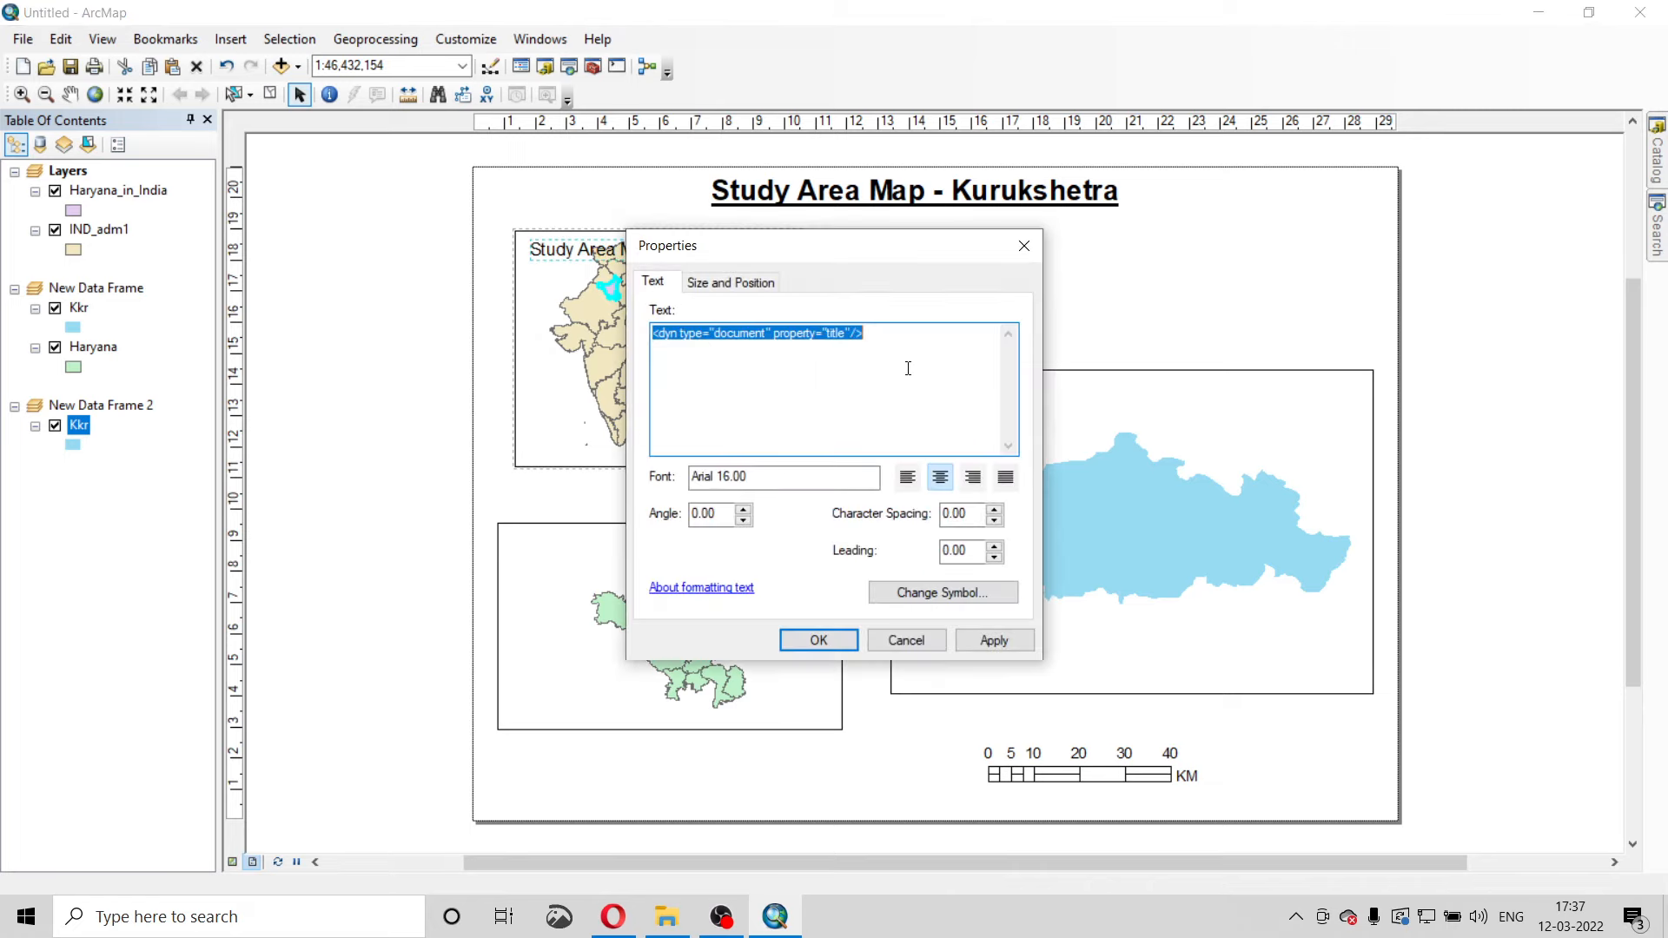